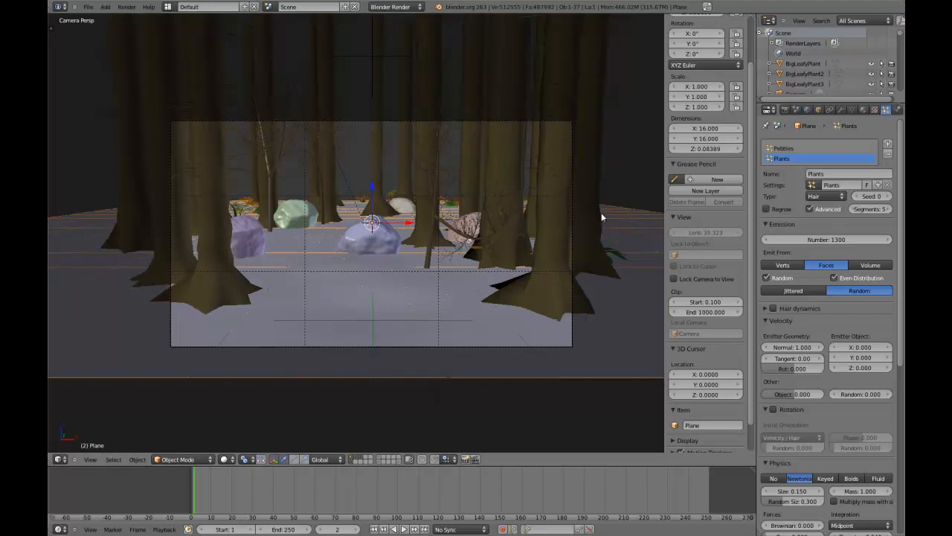
Step: Examine the forest scene through the camera and review its existing render
scroll(607, 220, "up", 2)
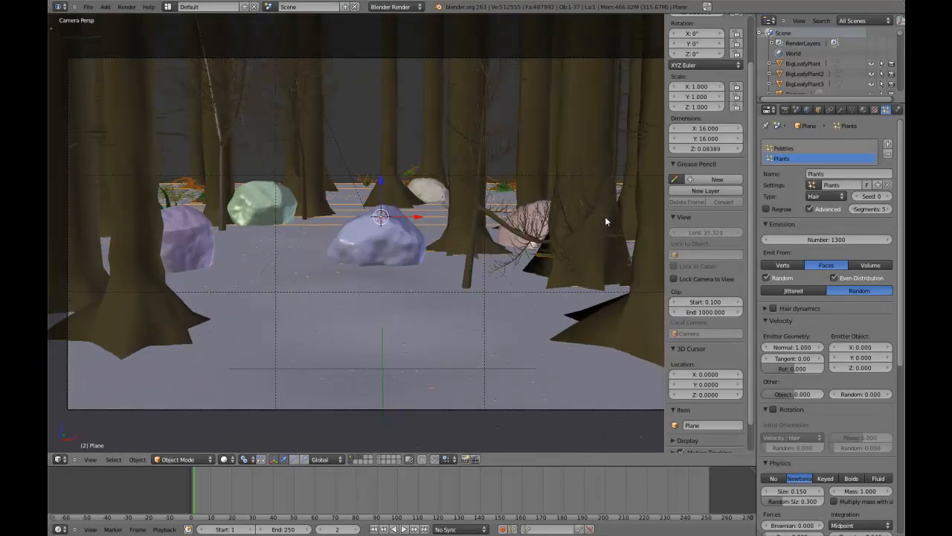
scroll(606, 220, "down", 2)
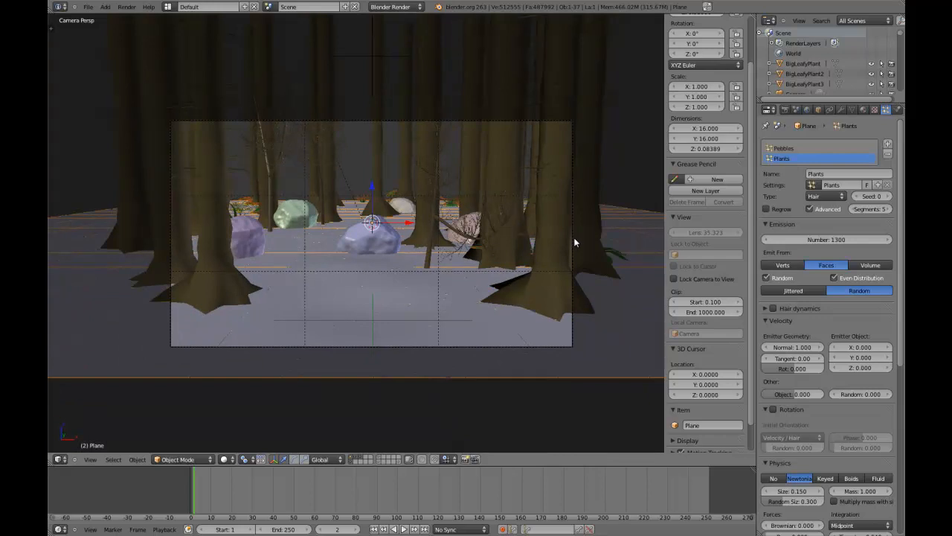
key("F12")
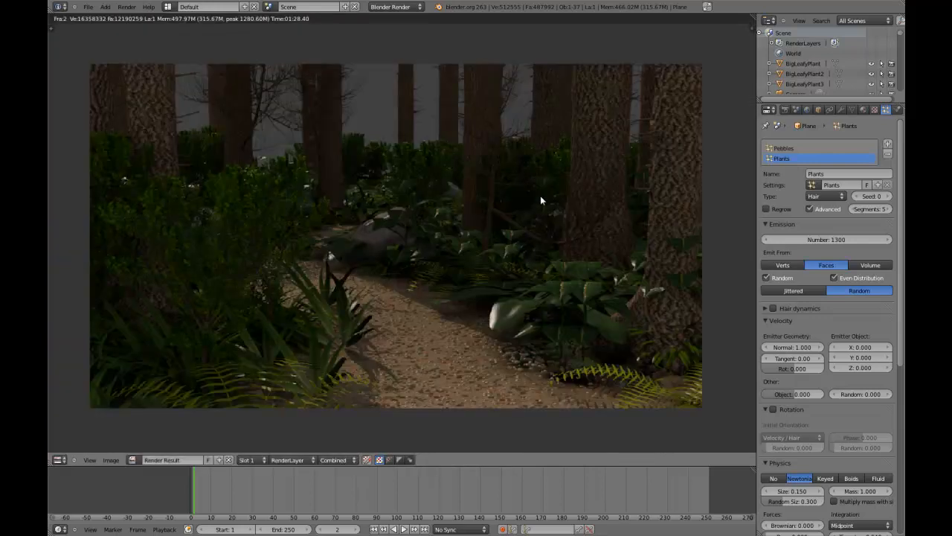
scroll(518, 215, "up", 1)
scroll(520, 216, "down", 2)
scroll(522, 218, "up", 1)
key("Escape")
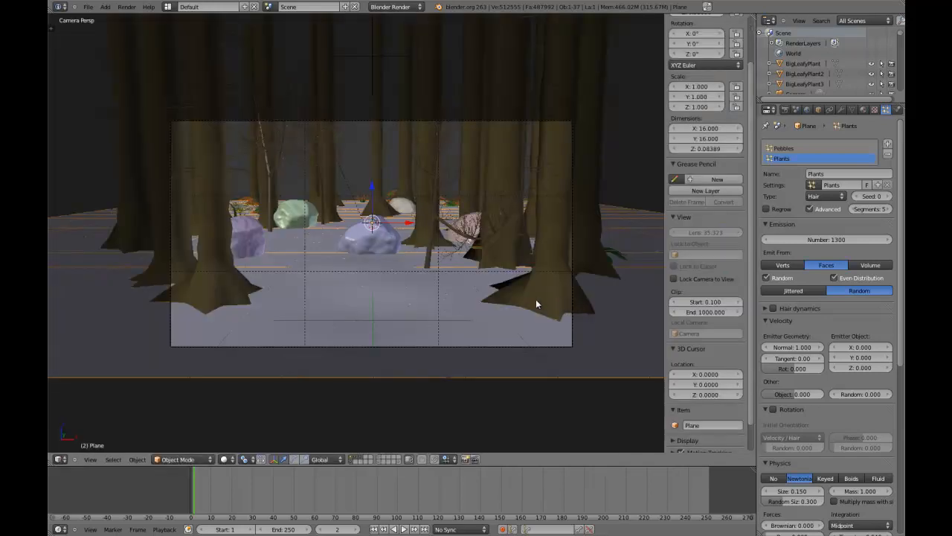
Step: Set the sun lamp's ray shadow to 2 samples with a soft size of 1.1
key("KP_1")
scroll(230, 170, "down", 6)
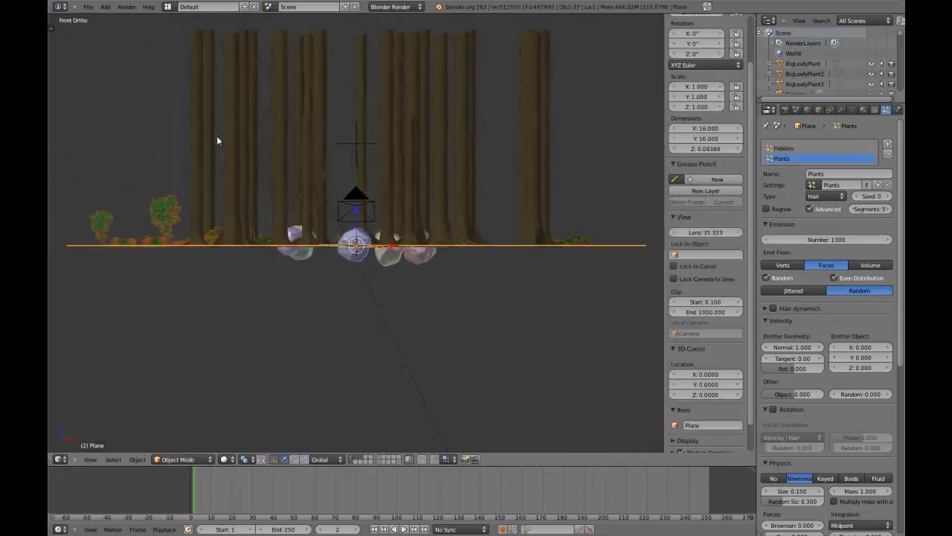
scroll(253, 68, "down", 1)
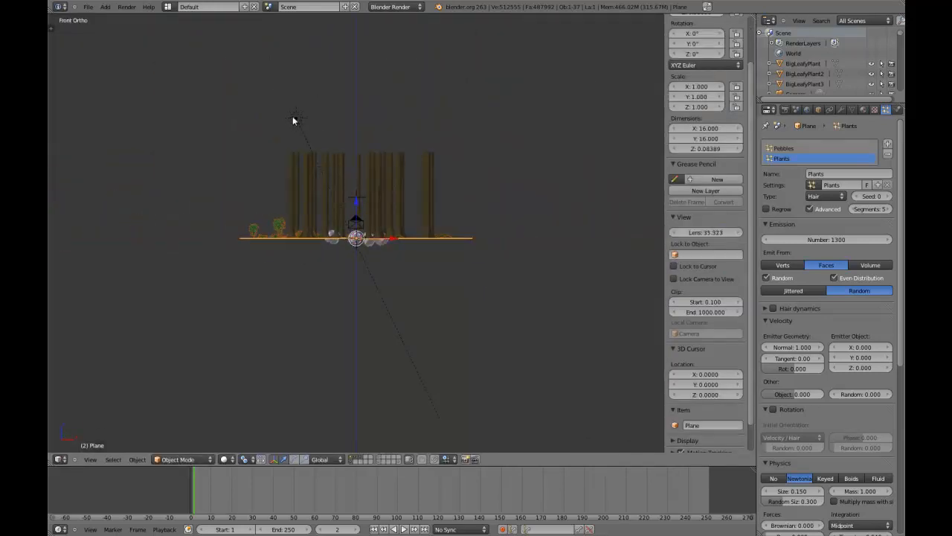
right_click(294, 118)
left_click(808, 110)
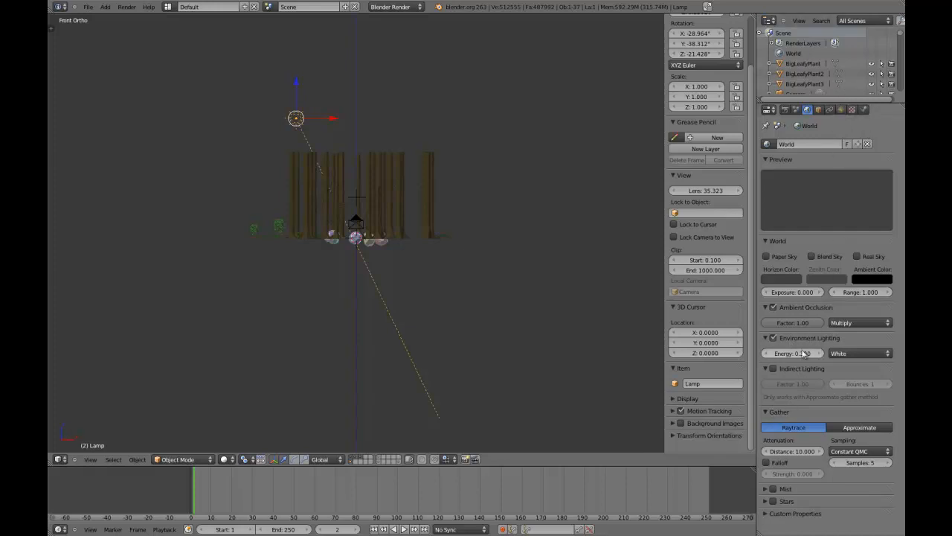
left_click(842, 109)
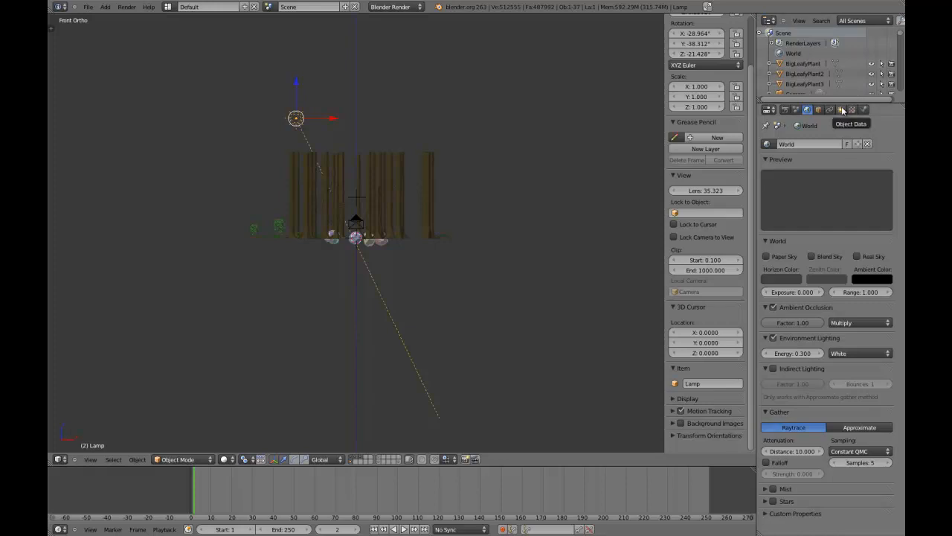
scroll(854, 375, "down", 3)
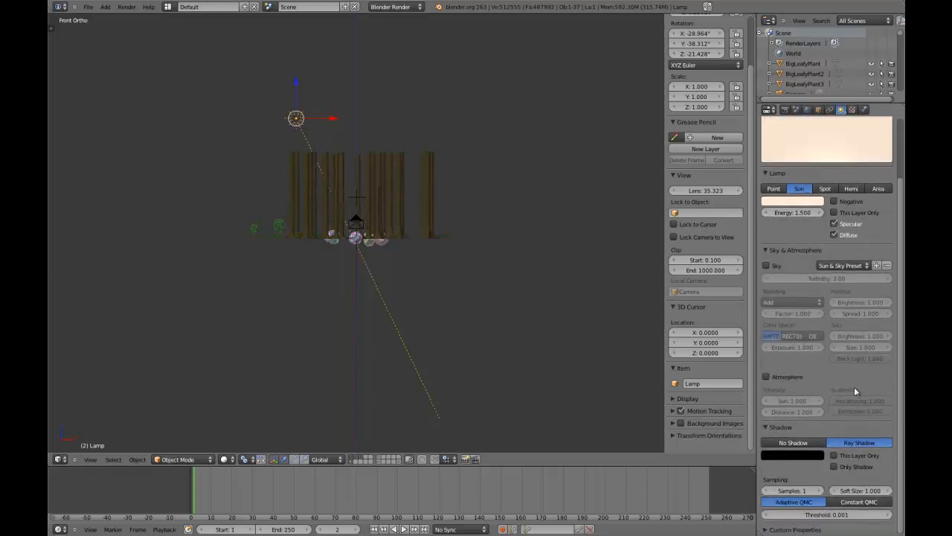
left_click(833, 491)
type("1.1")
key("Return")
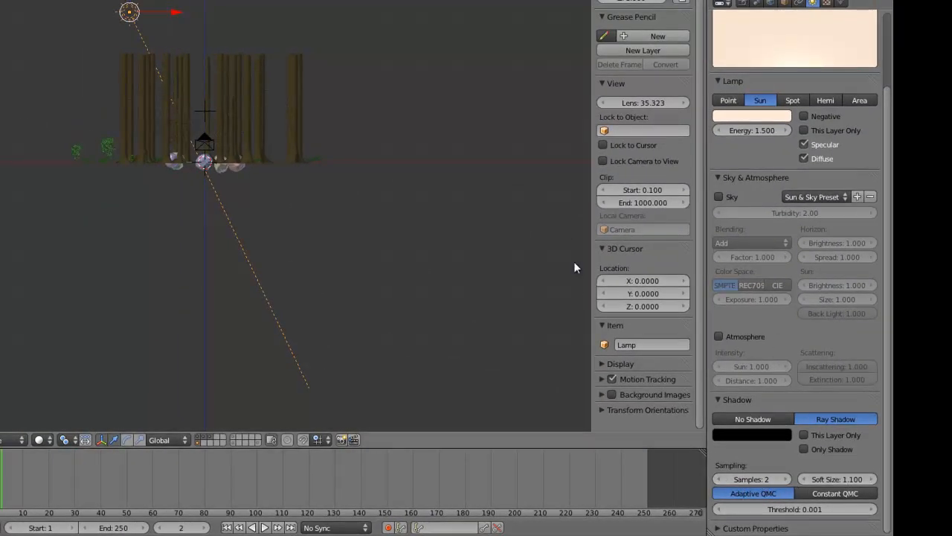
Step: Render the scene from the camera and inspect the shadows, foliage and gravel path up close
key("KP_0")
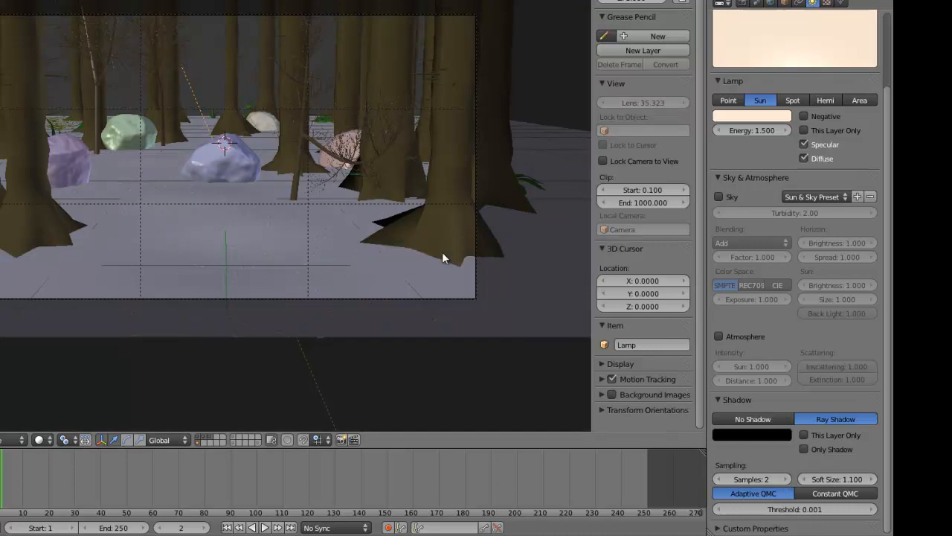
key("F12")
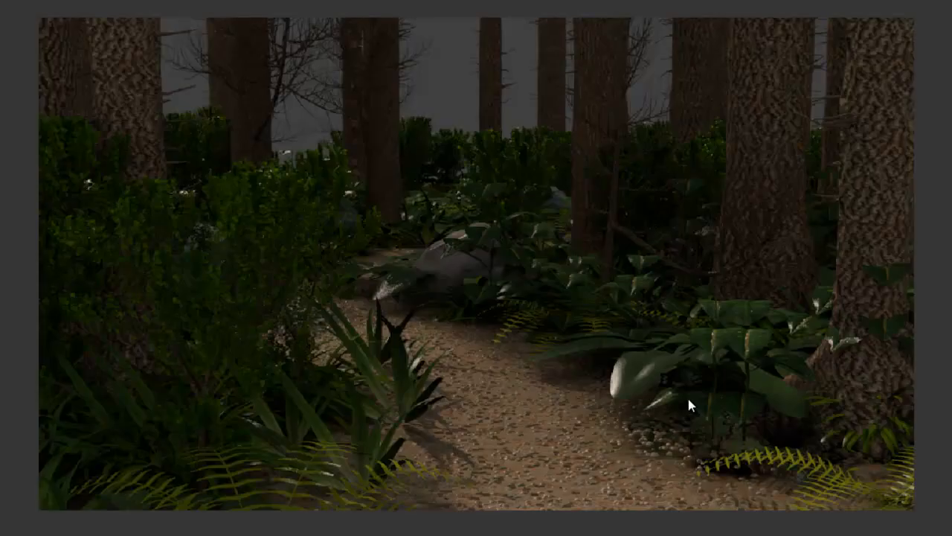
scroll(618, 372, "down", 3)
scroll(620, 371, "up", 3)
scroll(622, 364, "up", 2)
scroll(584, 181, "down", 3)
scroll(605, 206, "up", 2)
scroll(620, 243, "up", 2)
scroll(620, 244, "down", 2)
scroll(619, 238, "up", 2)
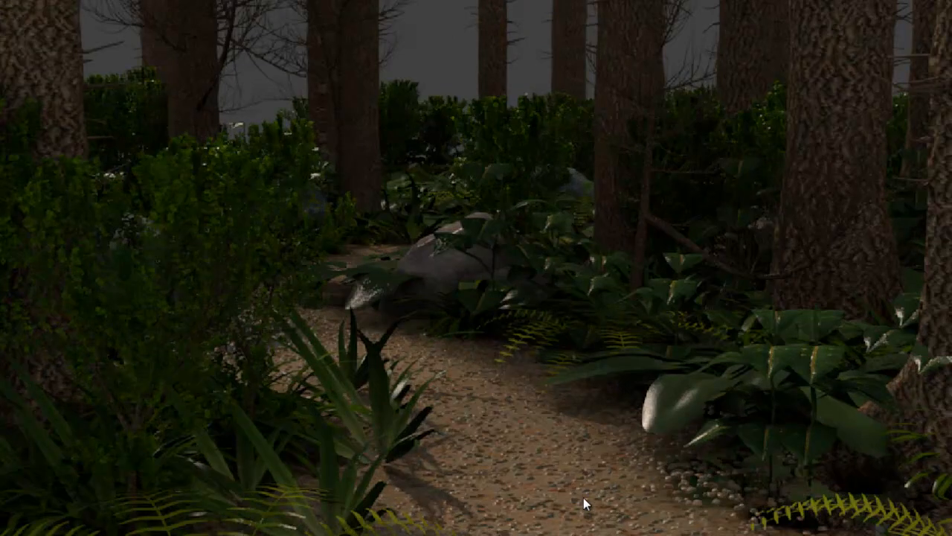
middle_click_drag(538, 457, 533, 420)
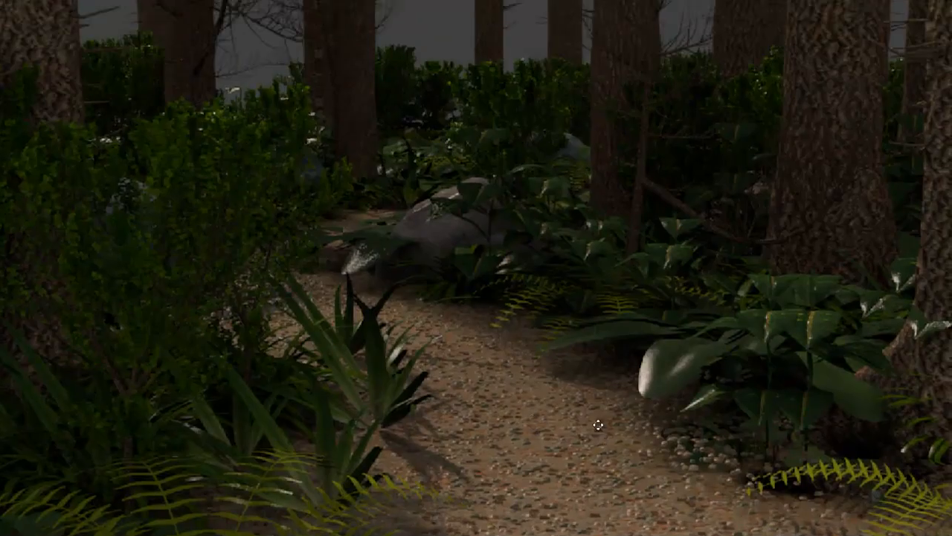
middle_click_drag(599, 425, 623, 347)
scroll(623, 348, "up", 4)
middle_click_drag(619, 295, 492, 141)
scroll(493, 140, "down", 1)
scroll(513, 177, "down", 4)
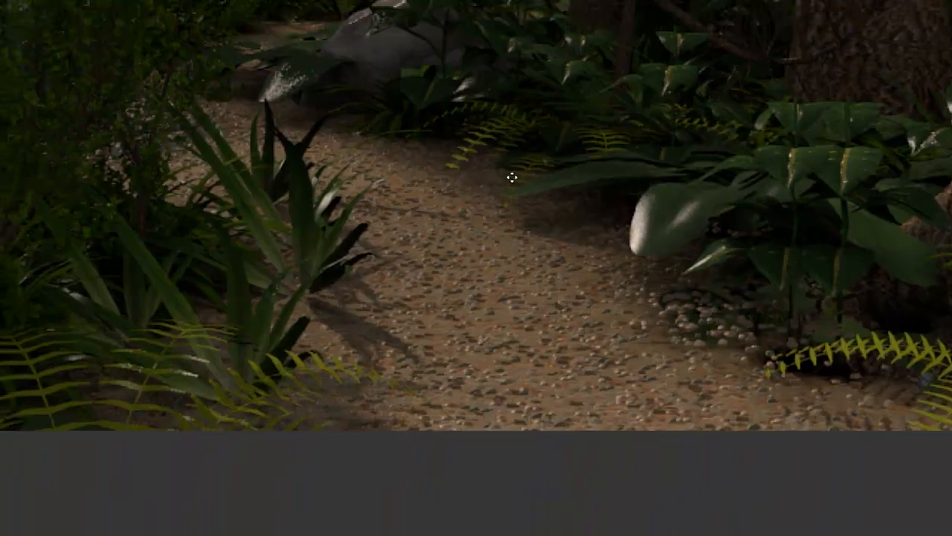
middle_click_drag(535, 378, 570, 462)
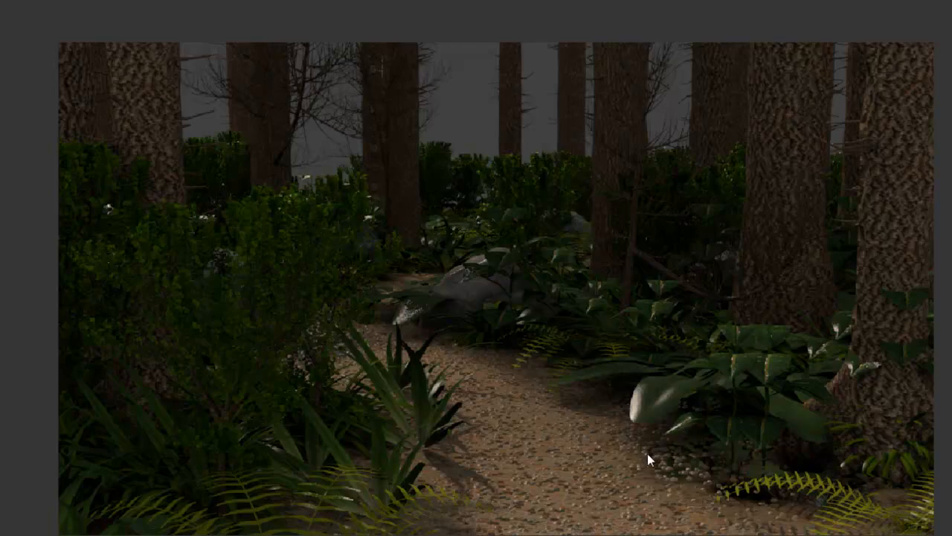
key("Escape")
Step: Set the ground plane's GroundBUMP texture to brightness 0.9 and contrast 3.765, and preview it on the material
right_click(560, 392)
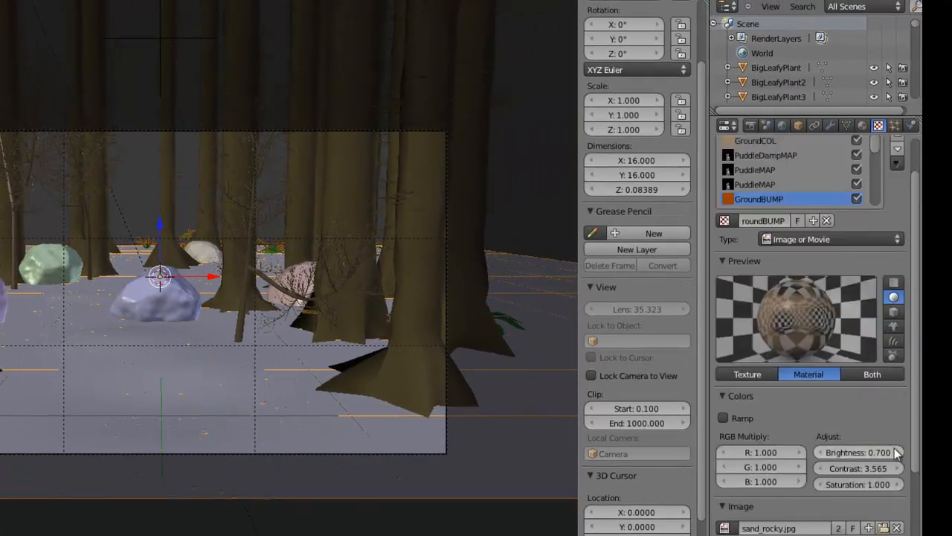
left_click(896, 453)
left_click(760, 373)
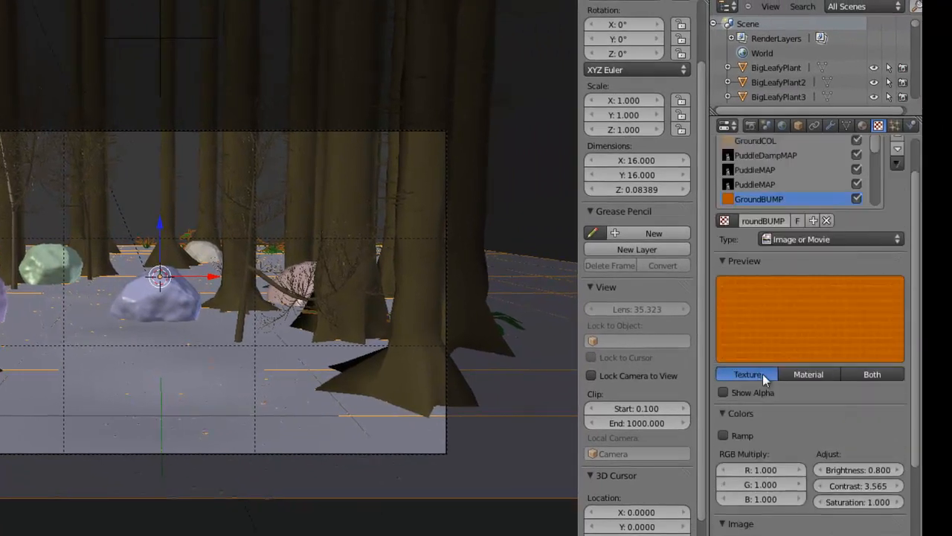
left_click(899, 481)
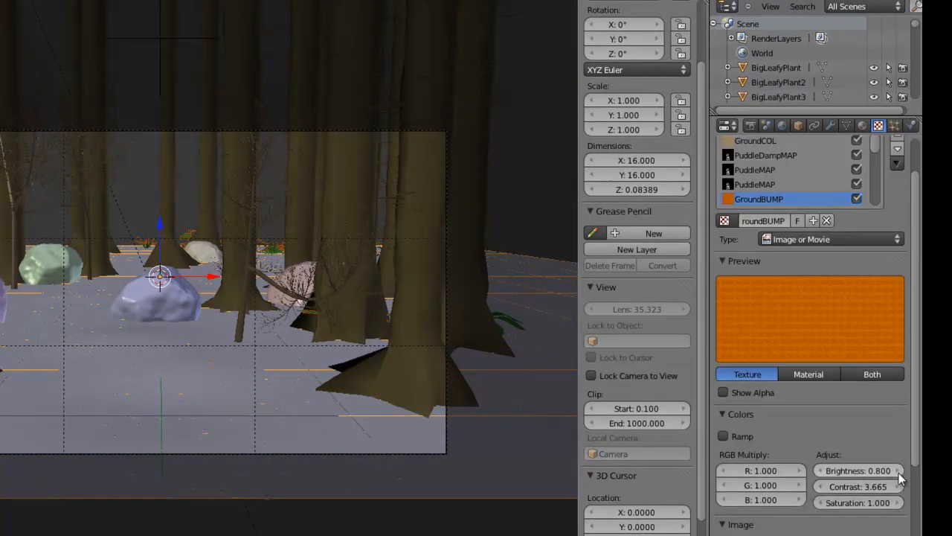
left_click(899, 473)
left_click(899, 482)
scroll(873, 442, "down", 5)
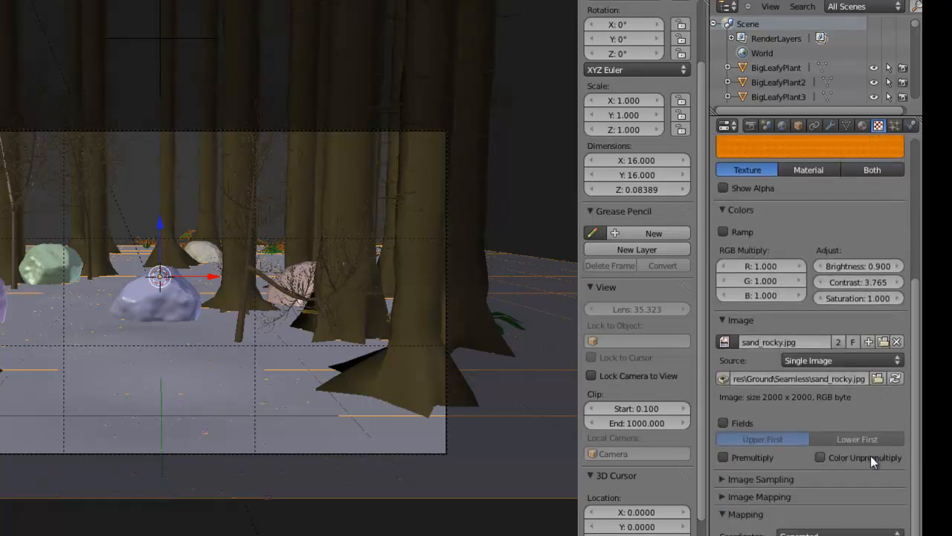
scroll(872, 461, "down", 8)
scroll(870, 466, "up", 15)
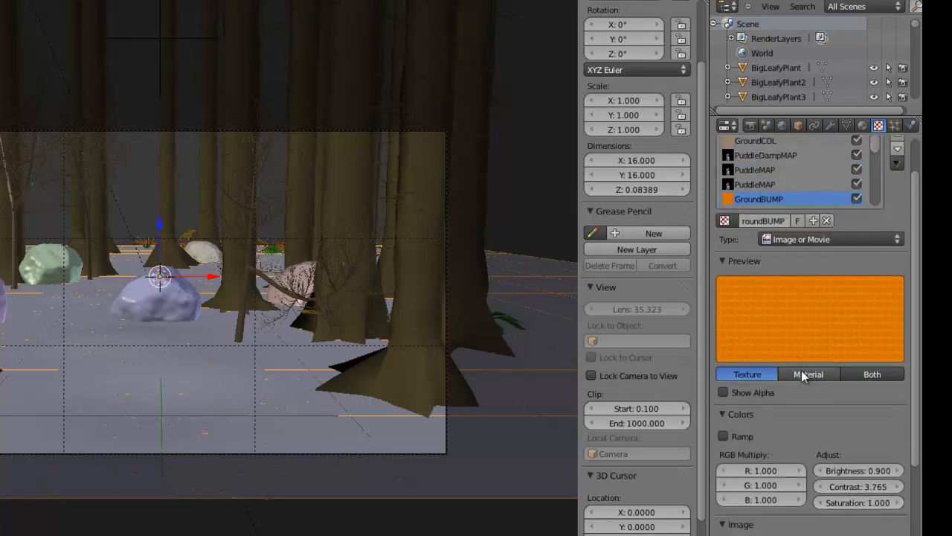
left_click(802, 378)
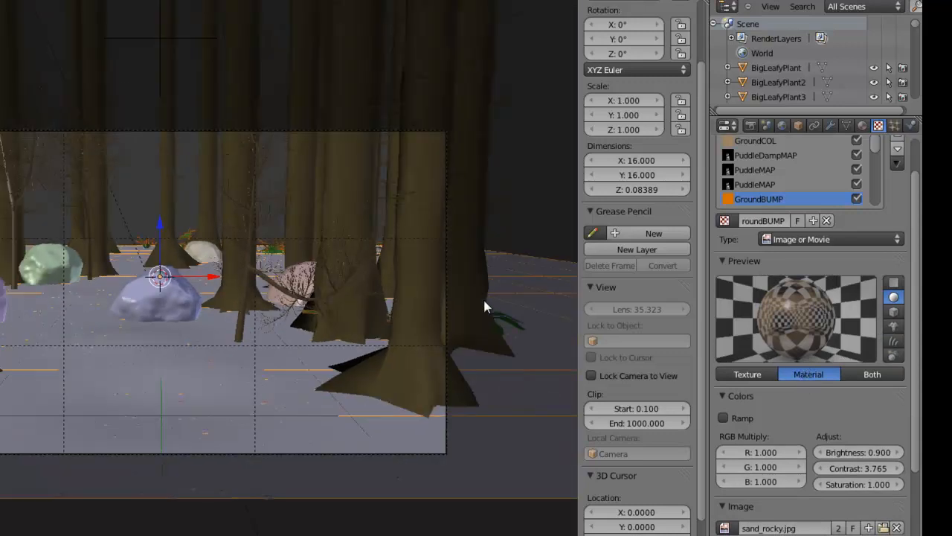
Step: Enable Paper Sky for the world and add an Image or Movie world texture named Sky
left_click(782, 126)
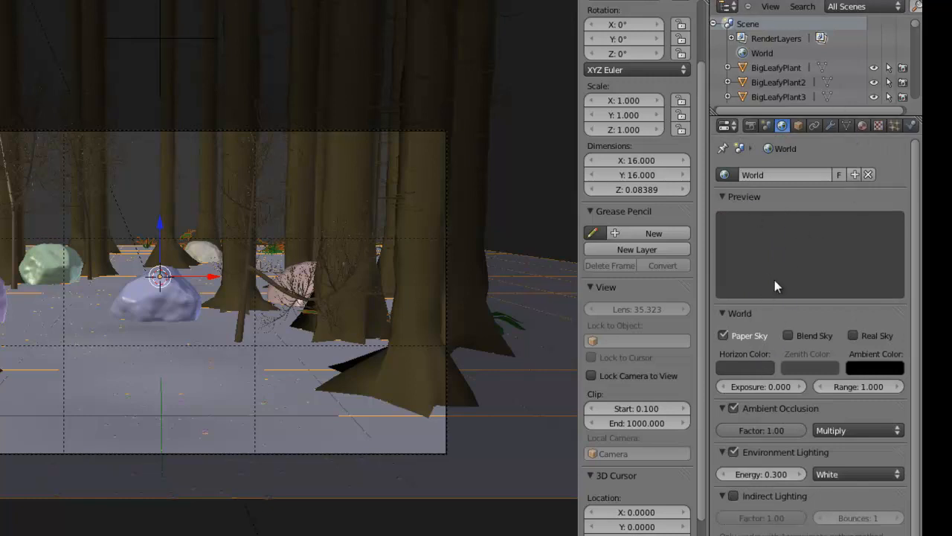
left_click(878, 126)
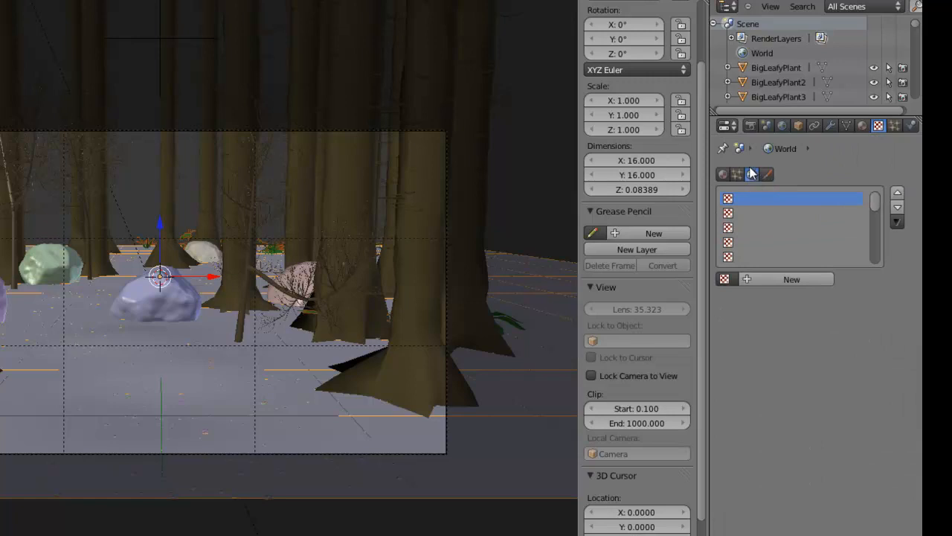
left_click(750, 277)
left_click(780, 297)
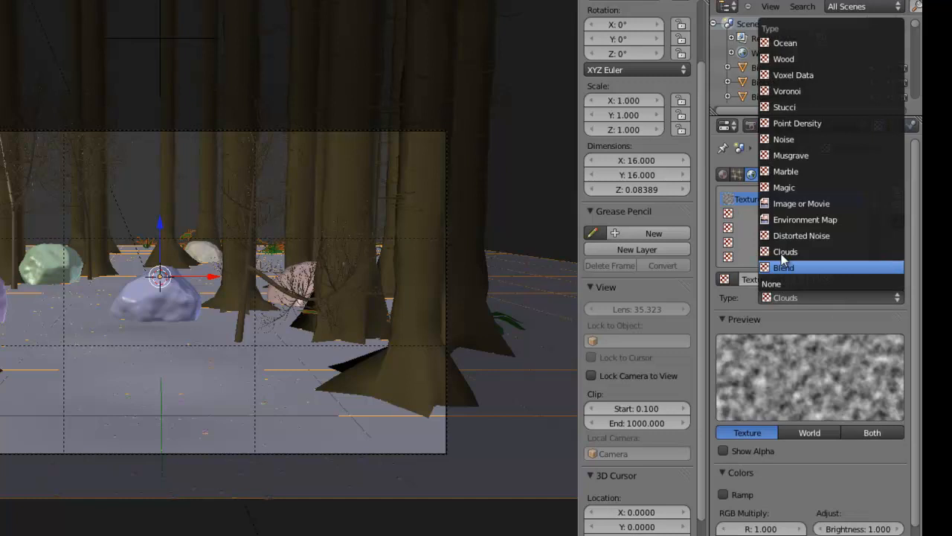
left_click(781, 204)
type("Sky")
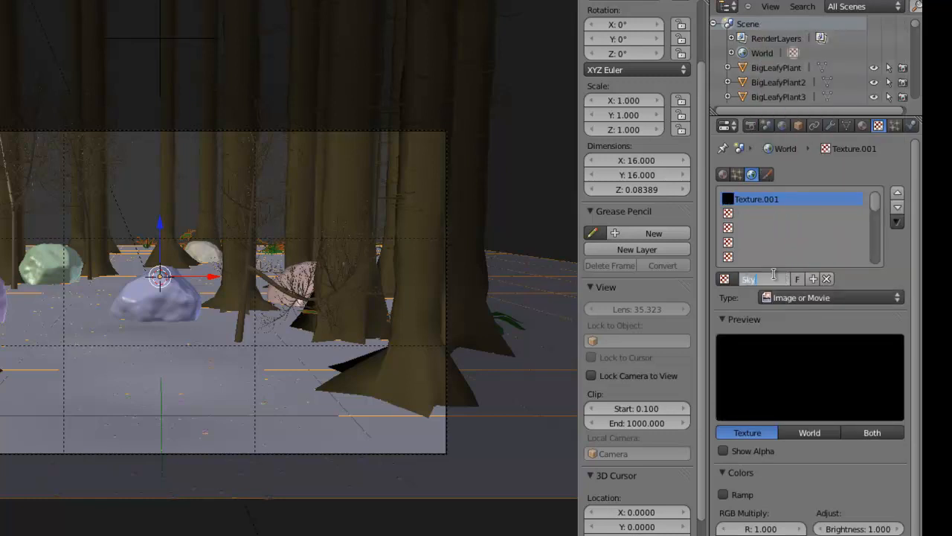
key("Return")
Step: Browse for the Sky texture's image in Reference Images\Trees\Trees - Part 2, showing the files as thumbnails
scroll(787, 370, "down", 3)
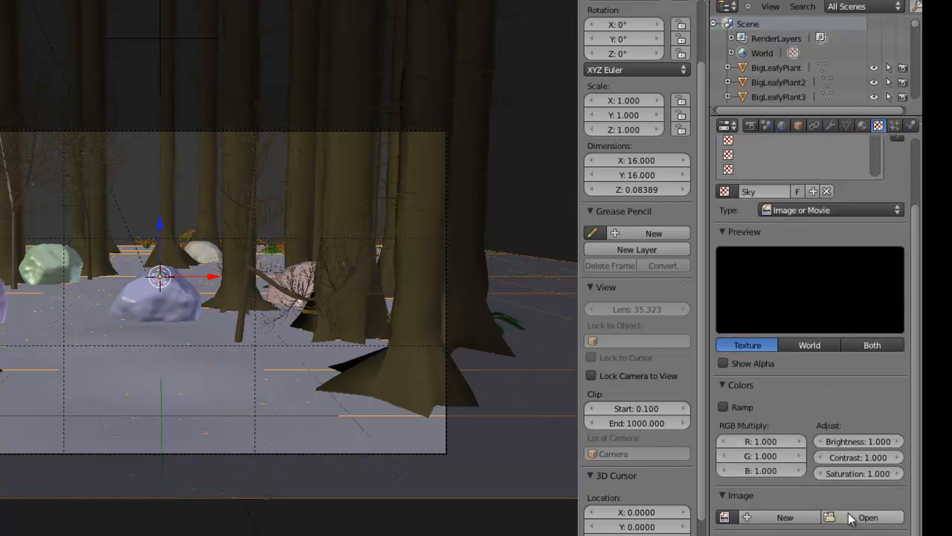
left_click(869, 516)
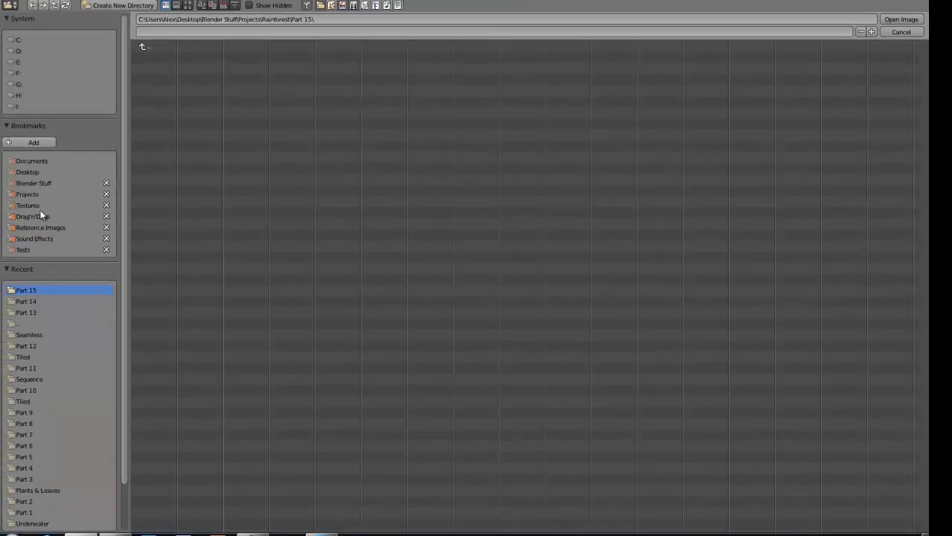
left_click(41, 227)
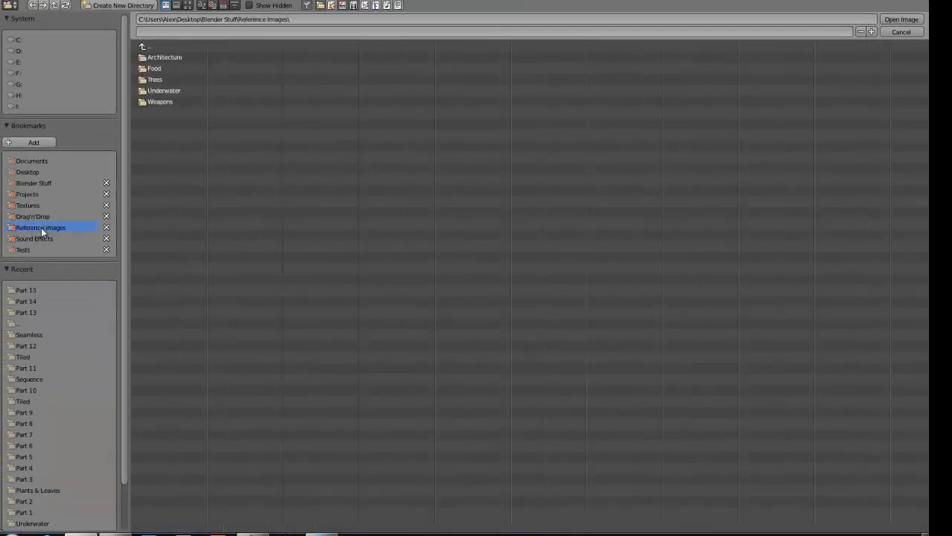
left_click(154, 79)
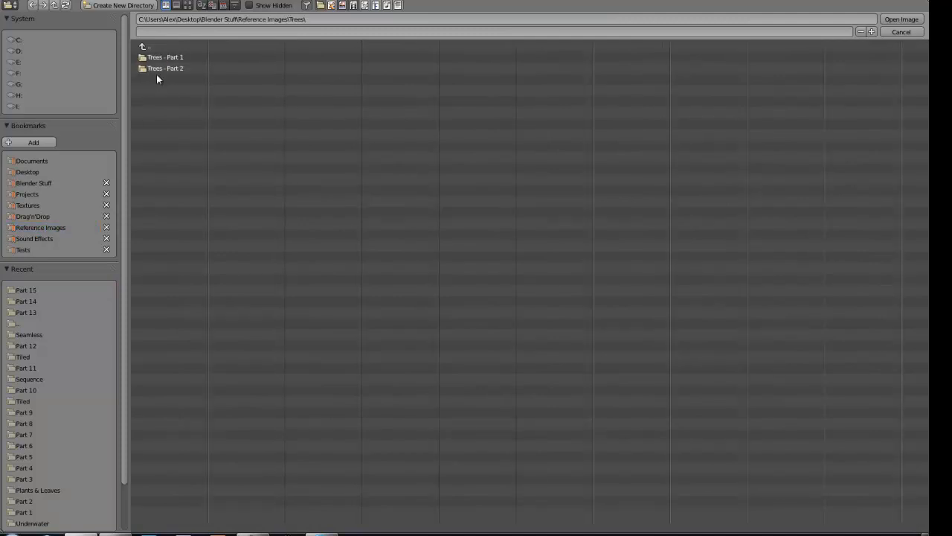
left_click(160, 69)
left_click(188, 4)
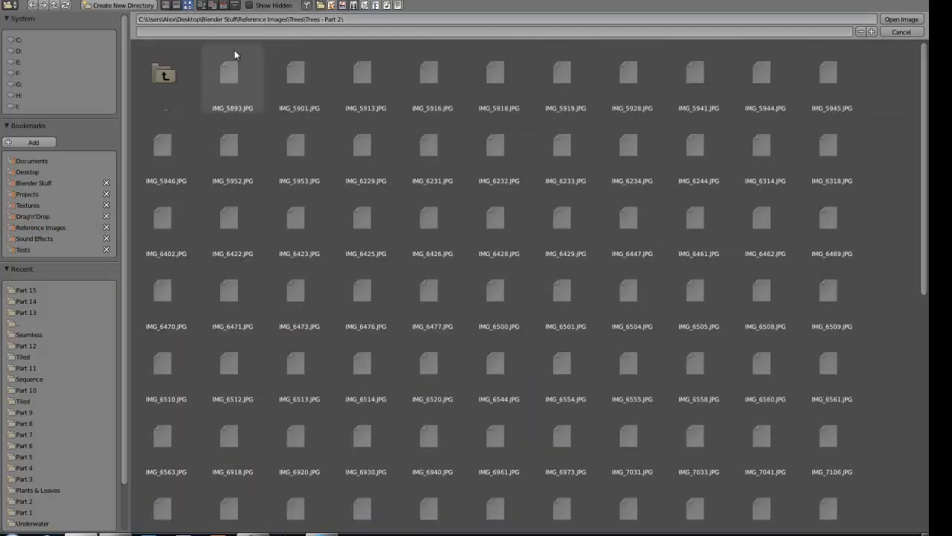
Step: Load SP_A0201.JPG as the Sky texture's image, review its mapping and influence settings, and check the world preview
scroll(328, 88, "down", 3)
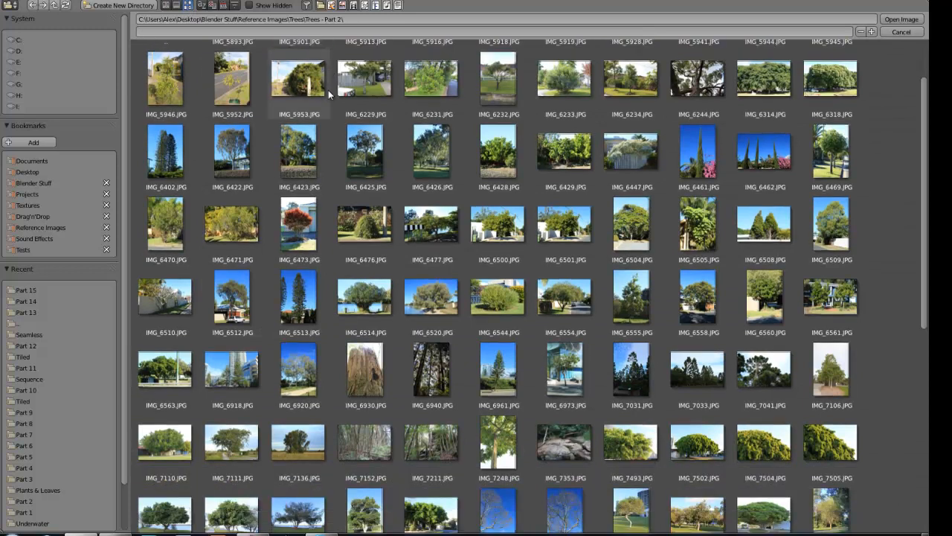
scroll(329, 90, "down", 2)
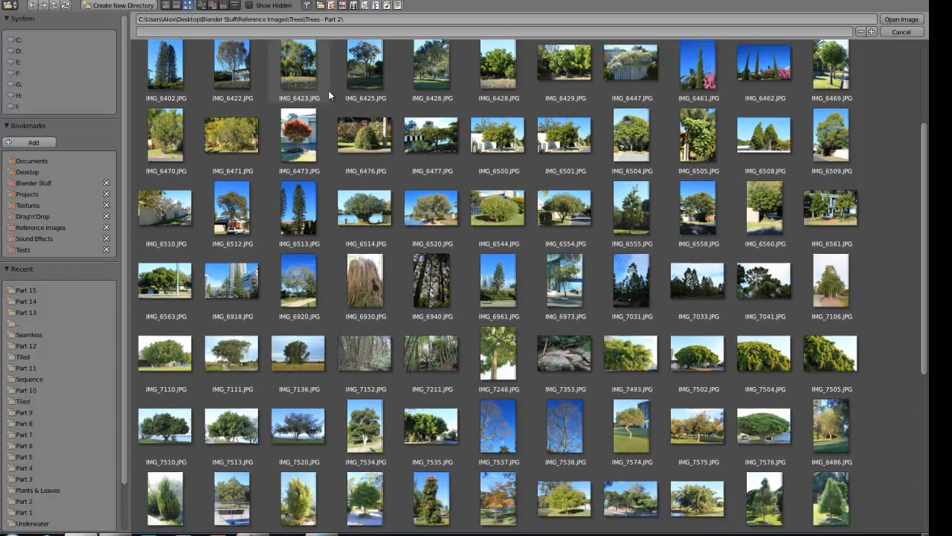
scroll(328, 93, "down", 1)
scroll(329, 95, "down", 7)
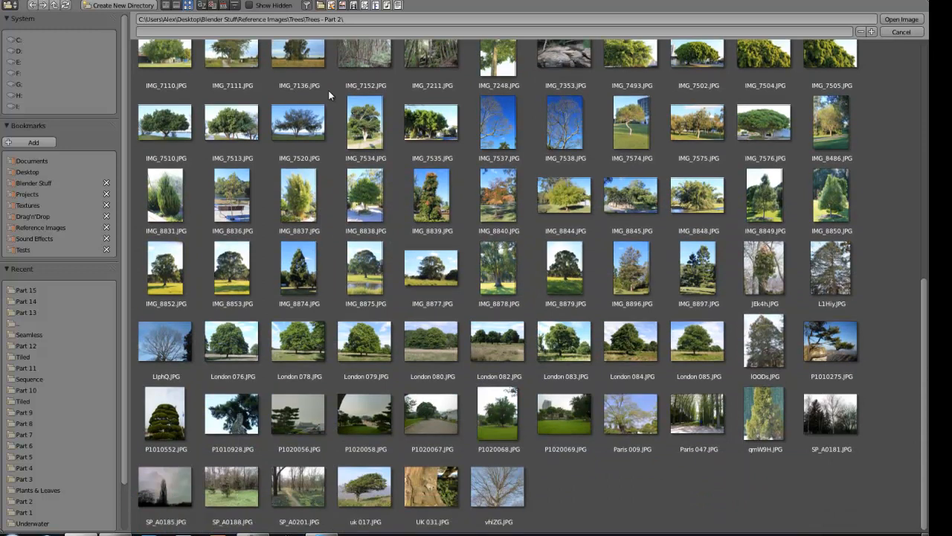
left_click(296, 489)
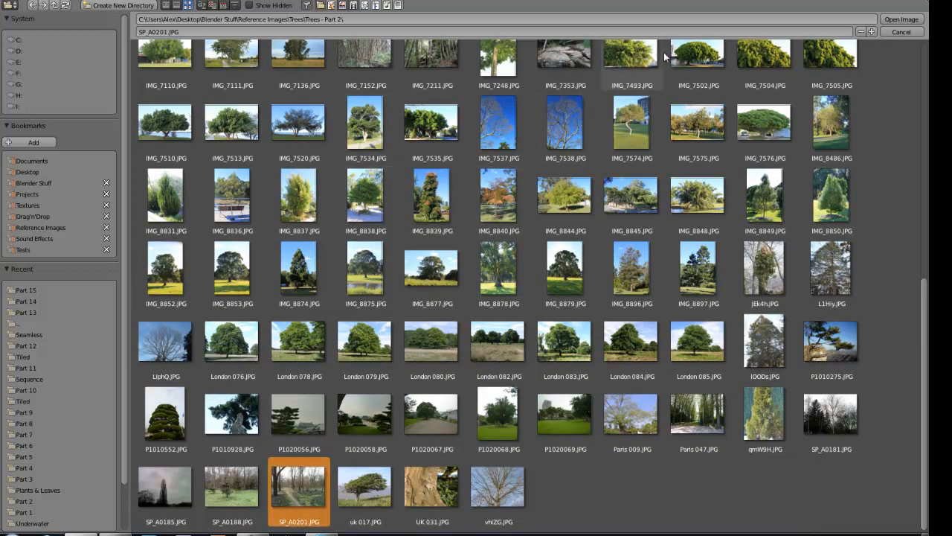
left_click(900, 21)
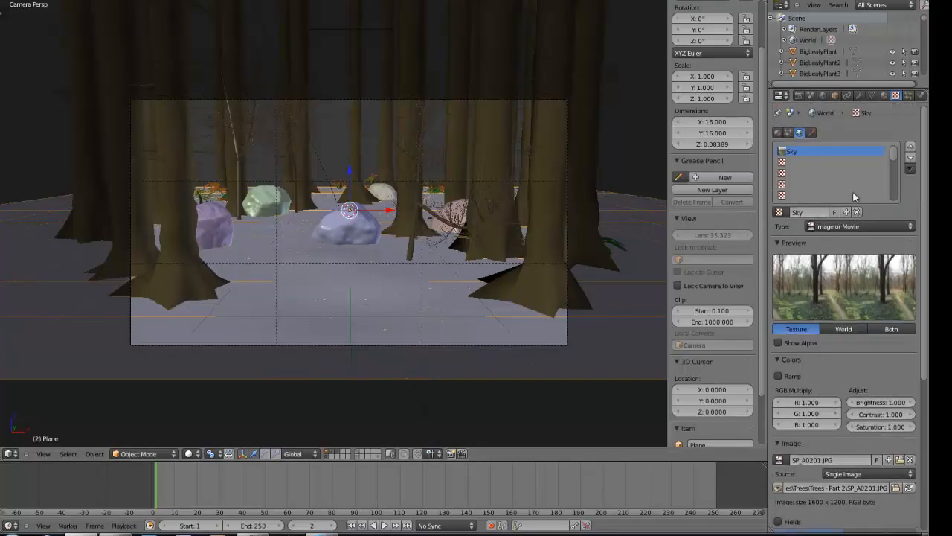
scroll(876, 175, "down", 3)
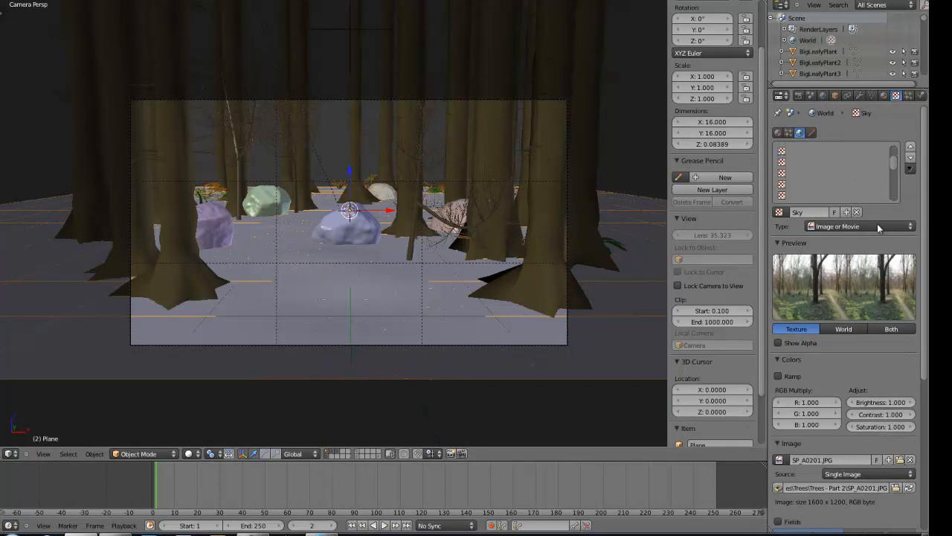
scroll(866, 335, "down", 8)
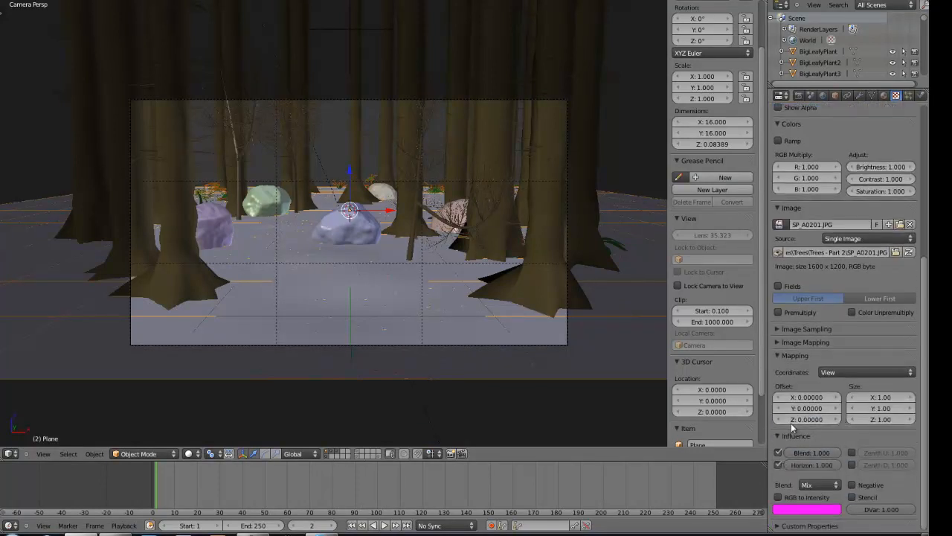
scroll(836, 328, "up", 6)
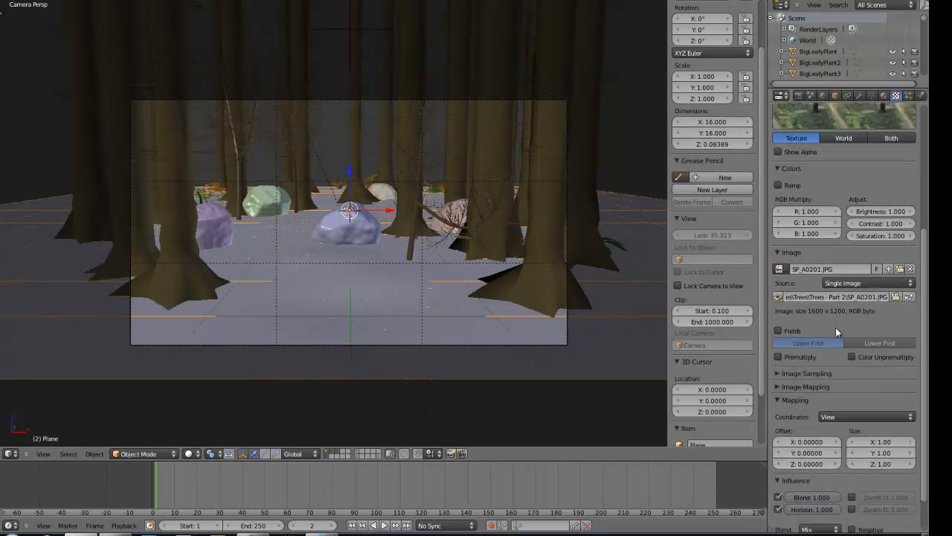
left_click(823, 96)
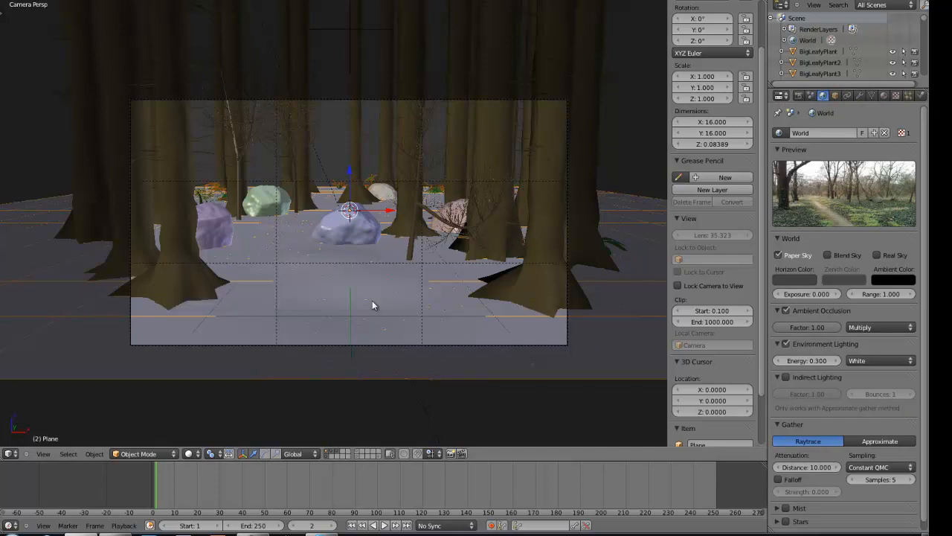
Step: Select the camera in the right side view and turn on its Limits display
key("KP_3")
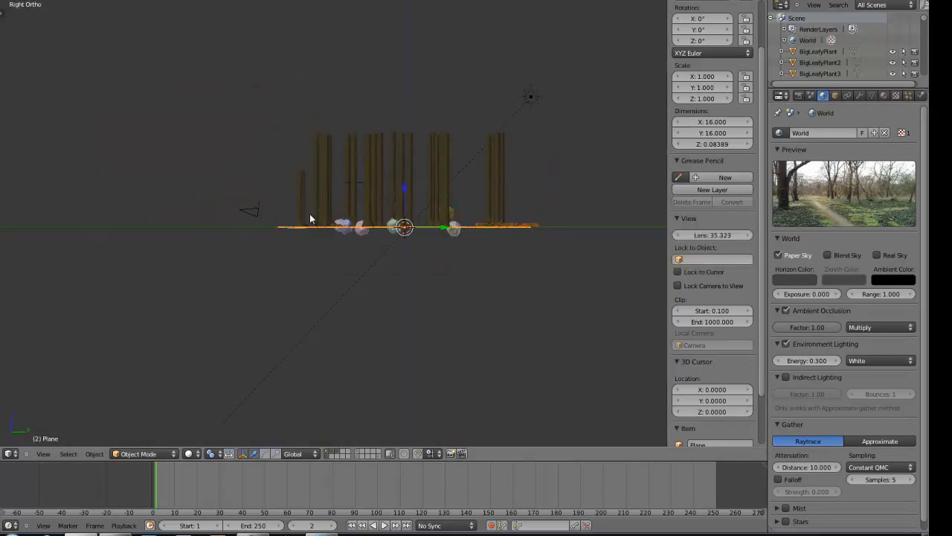
scroll(269, 212, "up", 5)
right_click(175, 200)
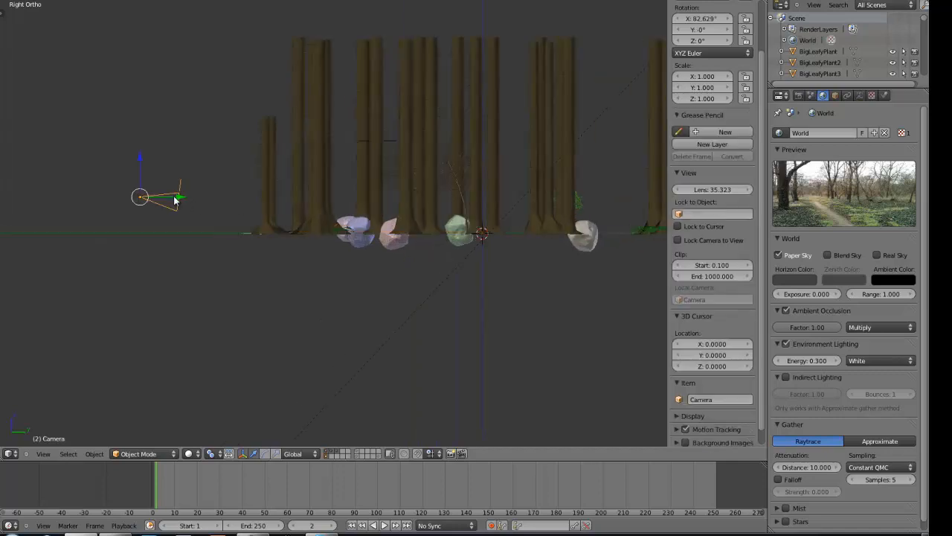
left_click(860, 96)
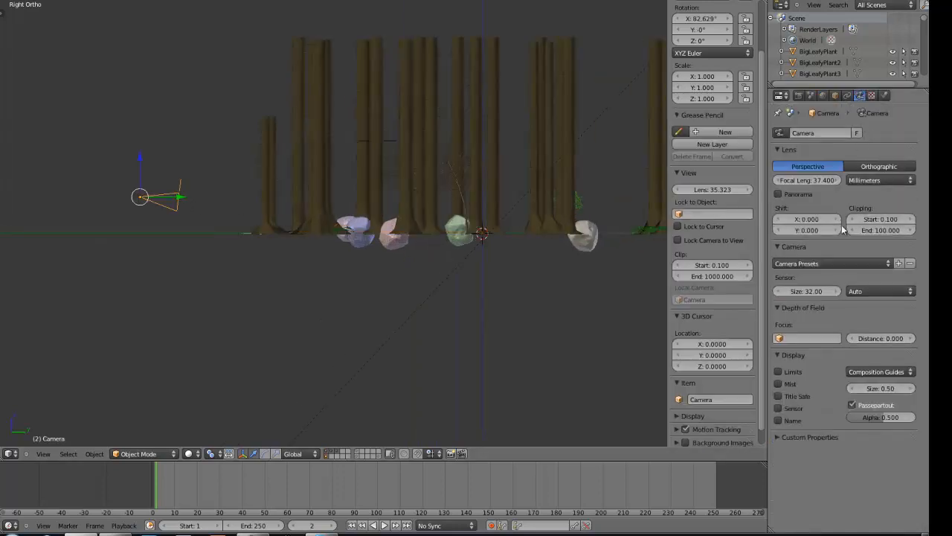
left_click(795, 372)
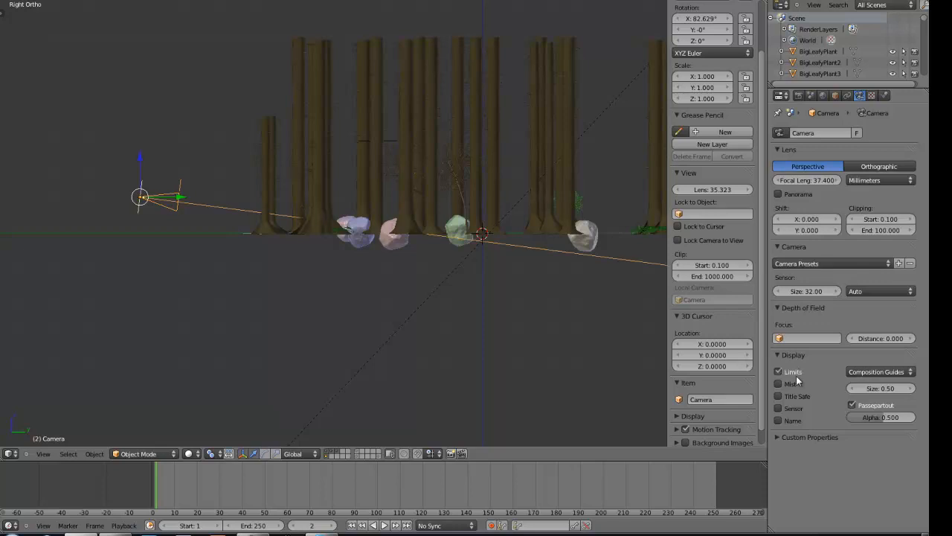
Step: Set the camera's depth of field distance to 6.420, placing the focus at the central blue rock, and save over the file
scroll(485, 177, "up", 1)
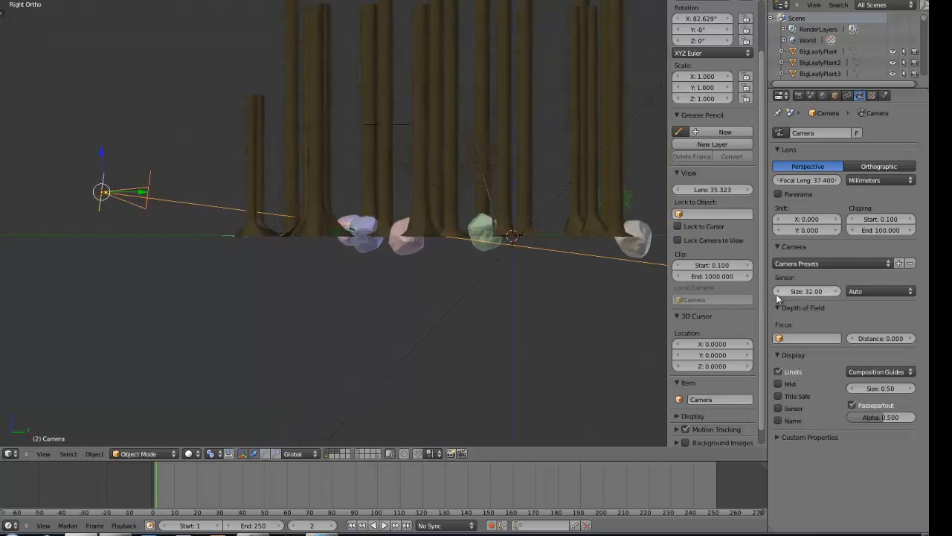
left_click_drag(852, 340, 871, 343)
middle_click_drag(511, 176, 551, 220)
scroll(343, 177, "up", 5)
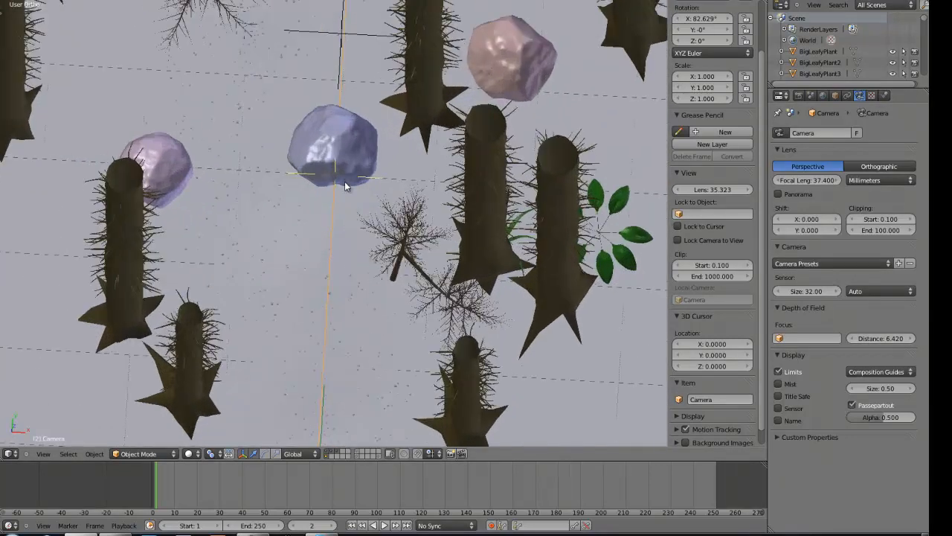
middle_click_drag(346, 170, 336, 76)
mouse_move(361, 155)
middle_mouse_down()
mouse_move(341, 139)
mouse_move(324, 145)
mouse_move(351, 148)
middle_mouse_up()
key("KP_0")
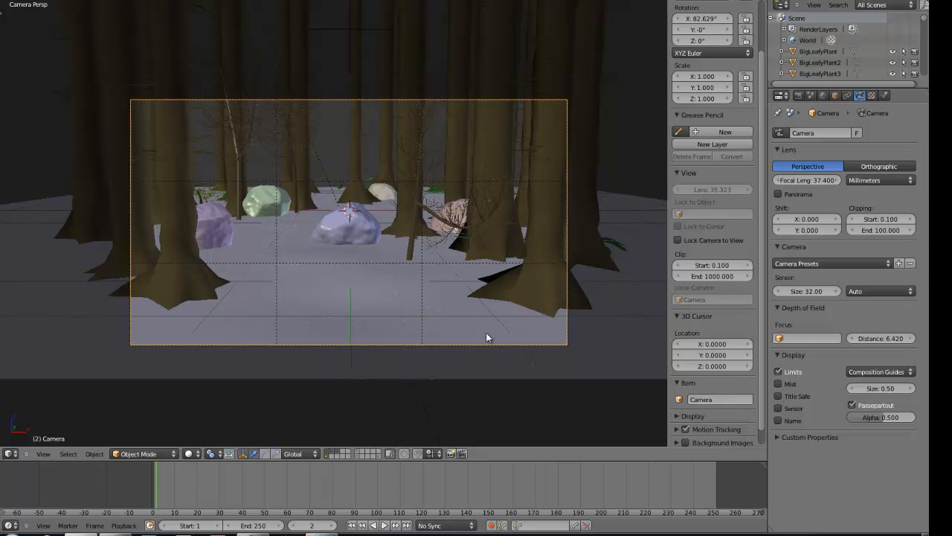
key("ctrl+s")
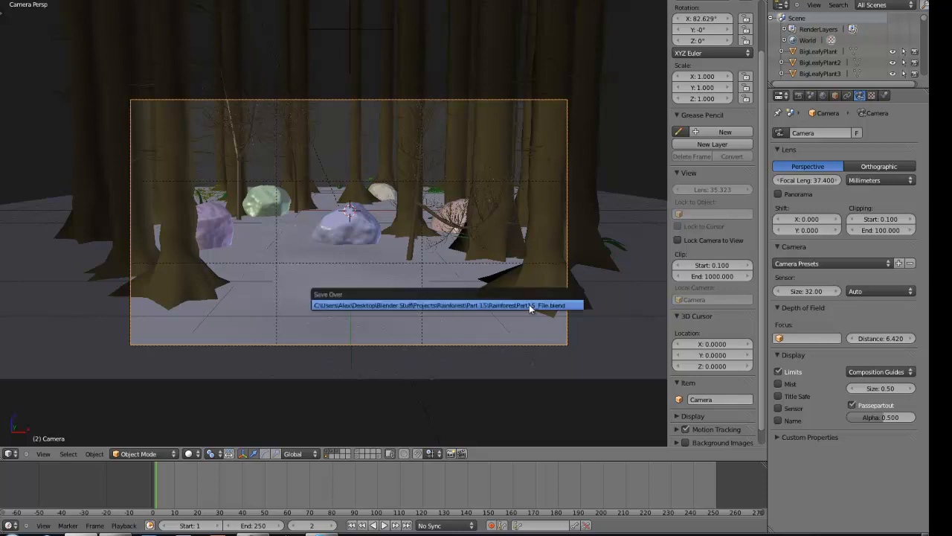
left_click(529, 305)
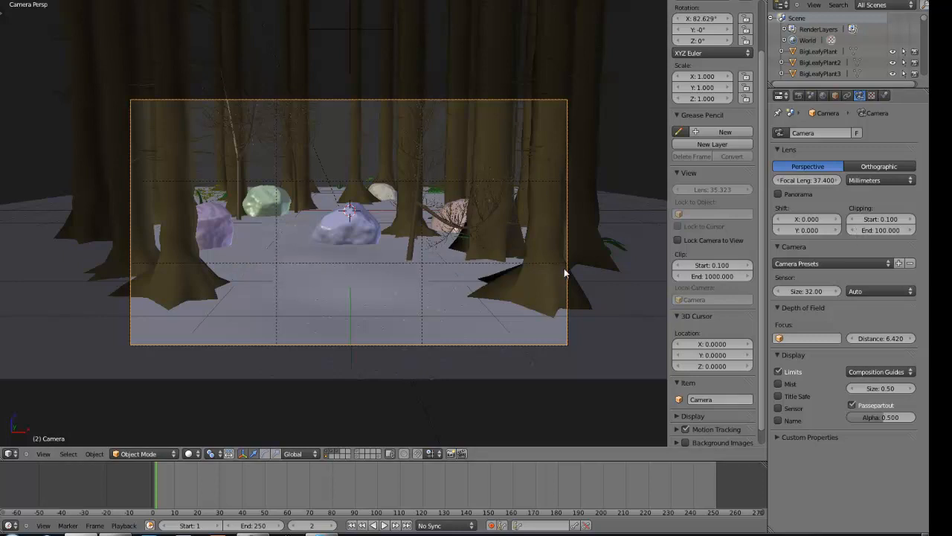
Step: Rename the existing render layer to Scene
left_click(798, 96)
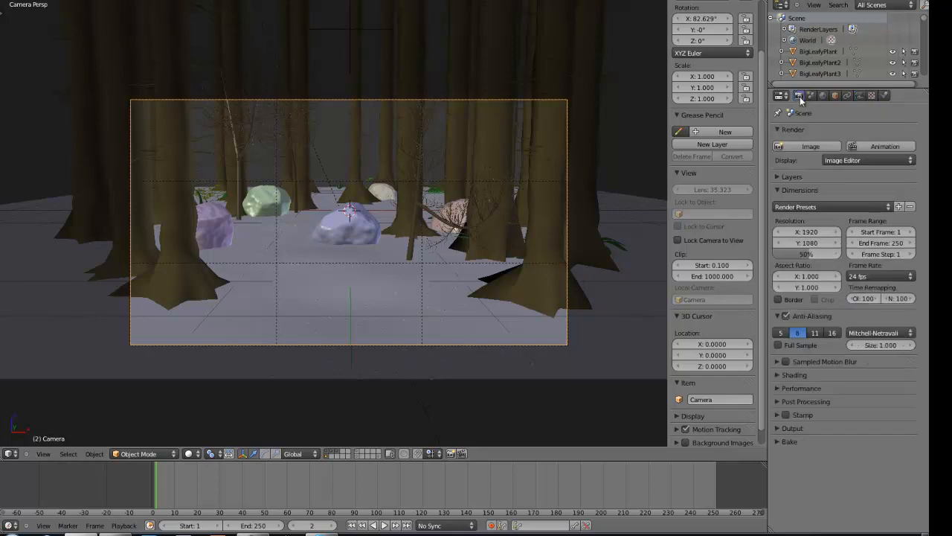
left_click(791, 176)
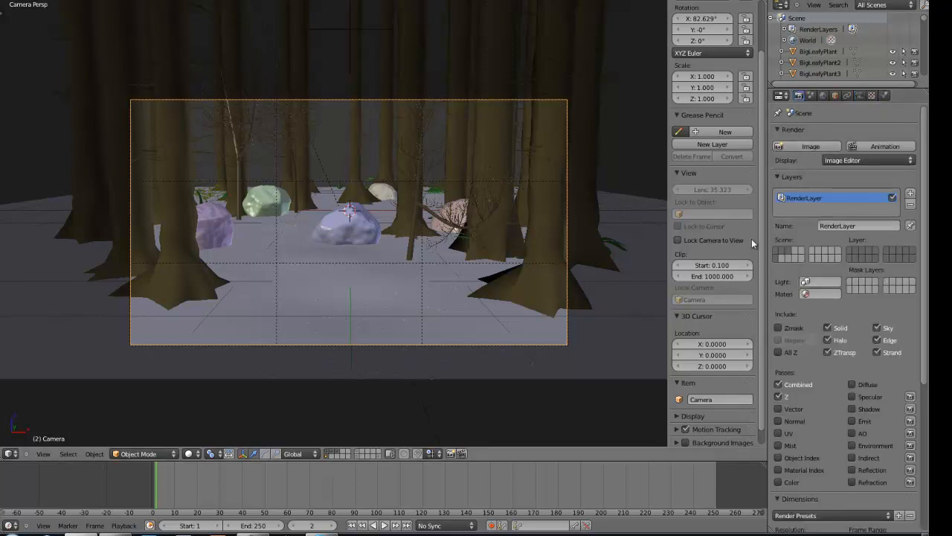
left_click(856, 226)
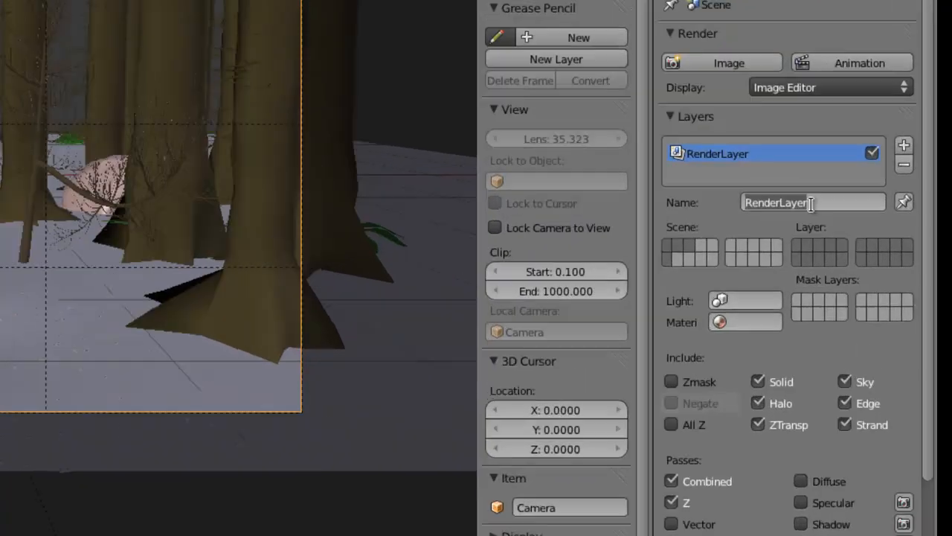
key("BackSpace")
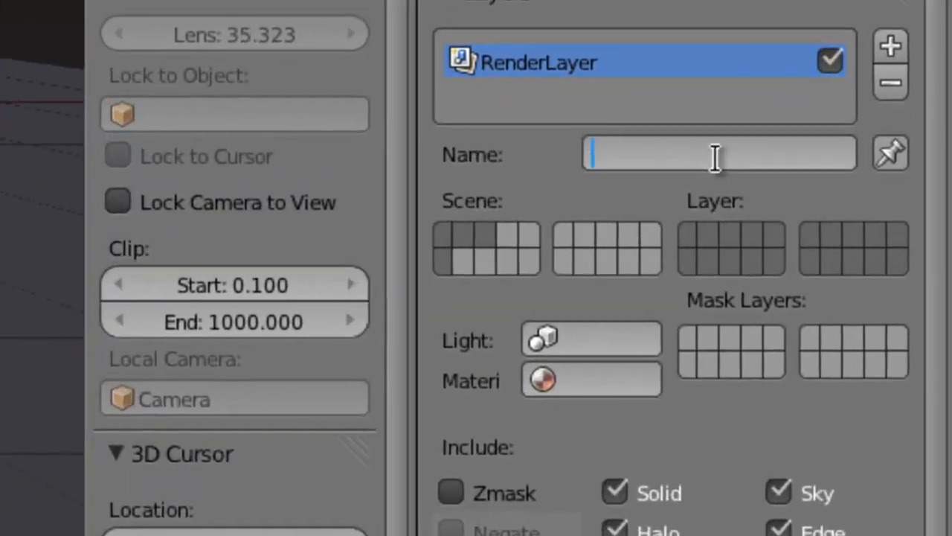
type("Scene")
key("Return")
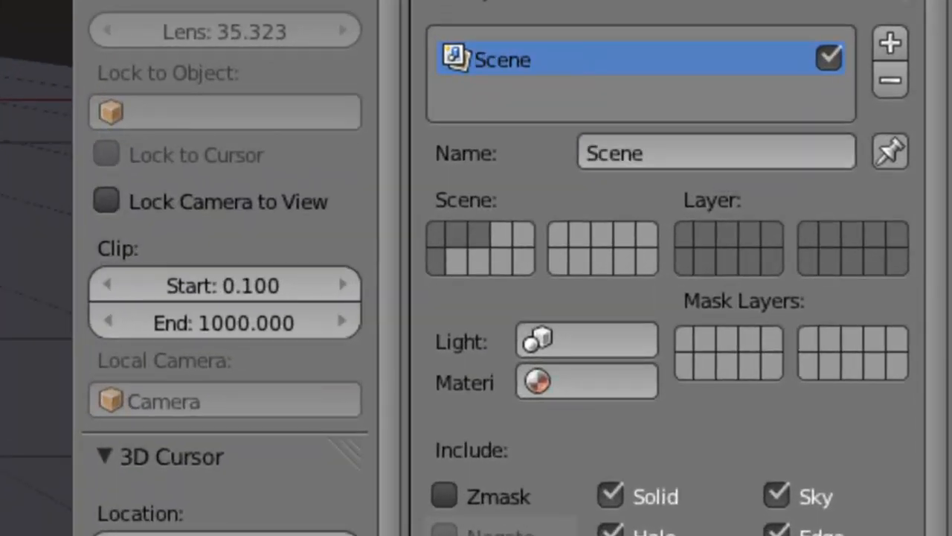
Step: Restrict the Scene render layer to the first three layers
left_click(694, 233)
left_click(711, 235, "shift")
left_click(723, 238, "shift")
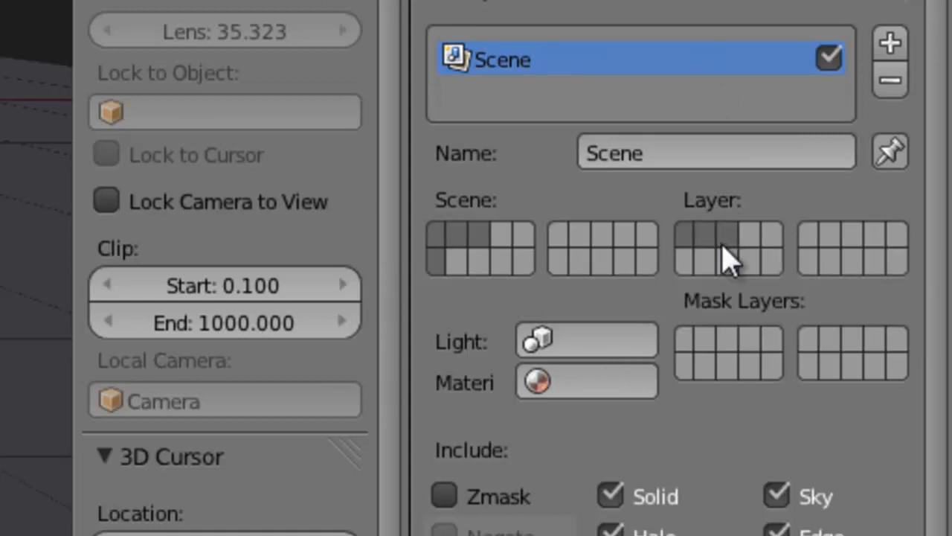
left_click(726, 238)
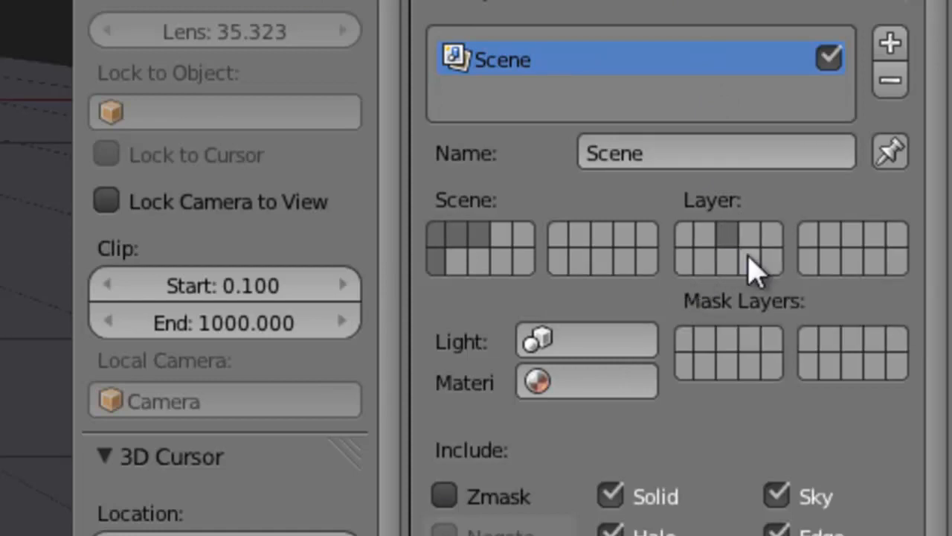
left_click(747, 255)
left_click(724, 238)
left_click(703, 236, "shift")
left_click(689, 235, "shift")
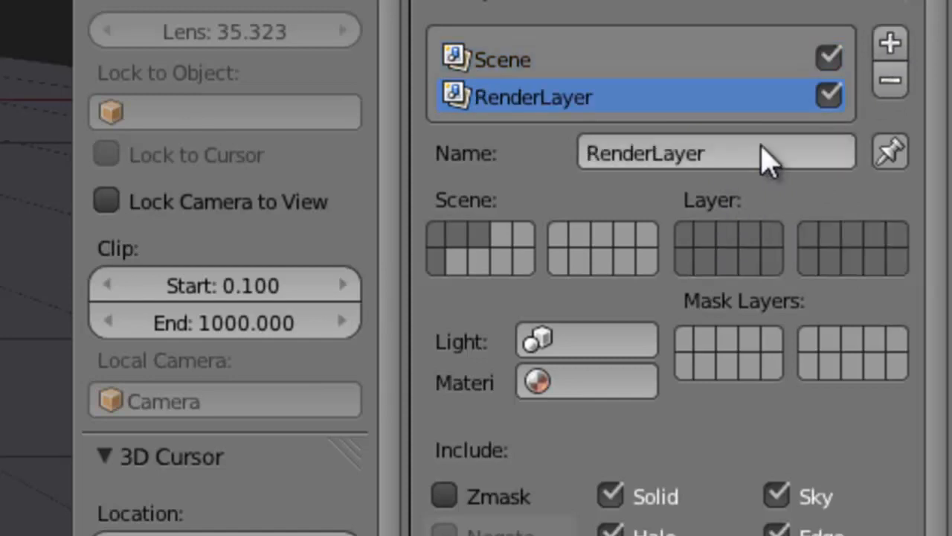
Step: Add a second render layer named Sky, restrict it to layer 15, and save the file
left_click(766, 153)
type("Sky")
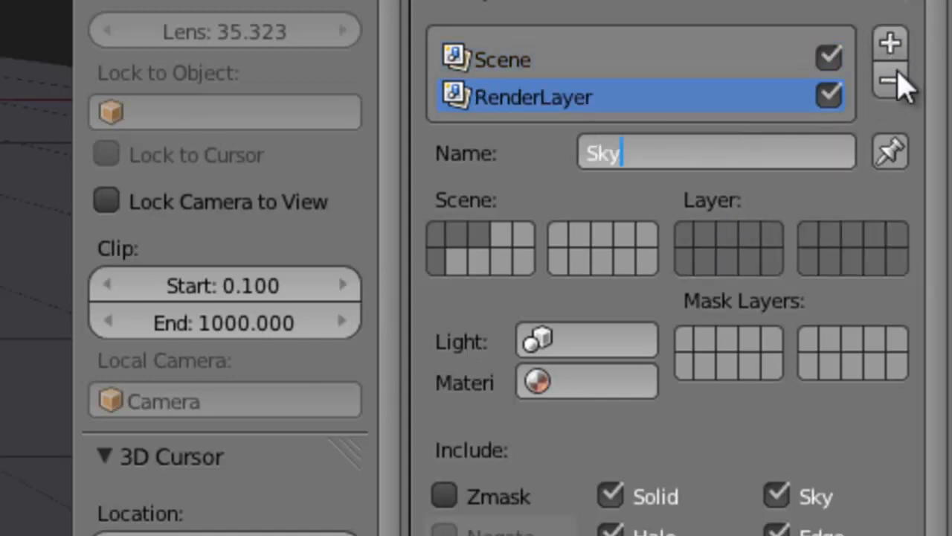
key("Return")
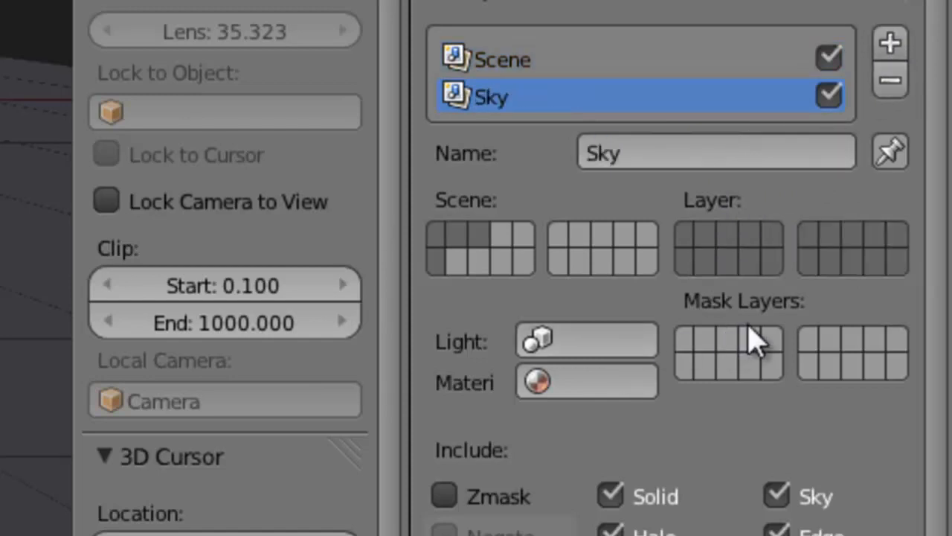
left_click(774, 262)
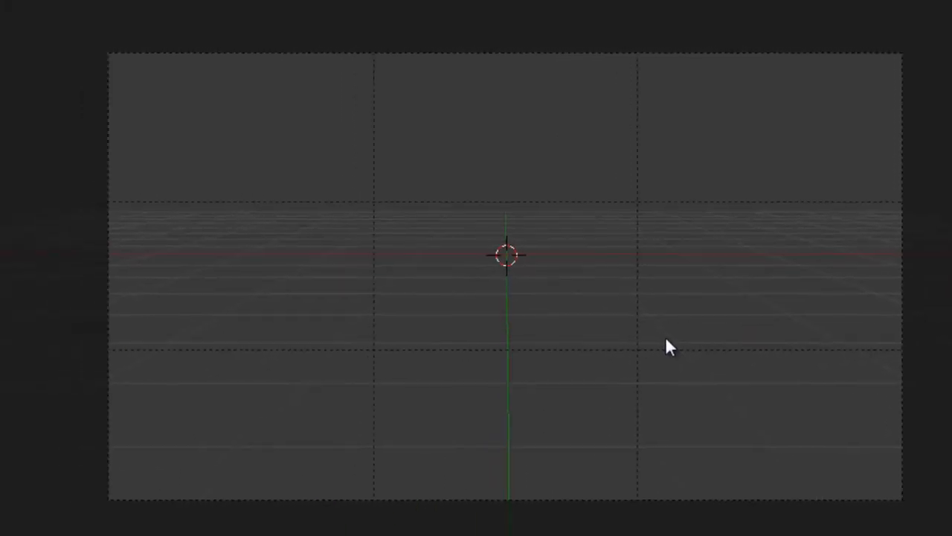
key("ctrl+s")
left_click(664, 339)
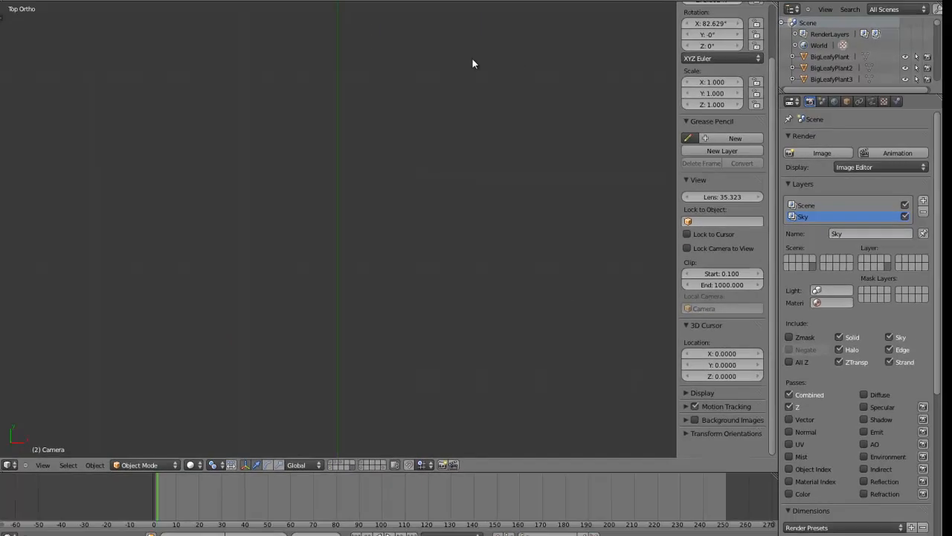
Step: Open the addons list in the user preferences and search it for "images"
scroll(472, 271, "down", 1)
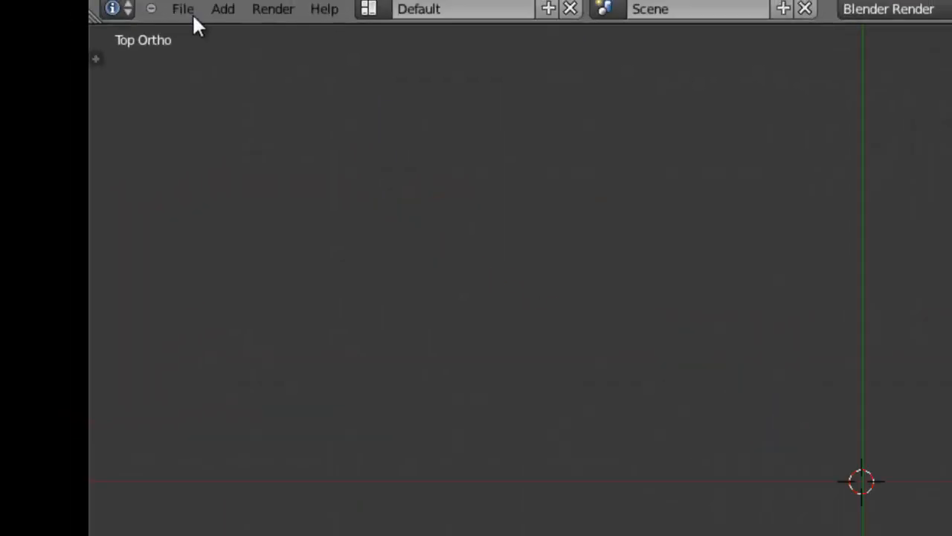
left_click(187, 11)
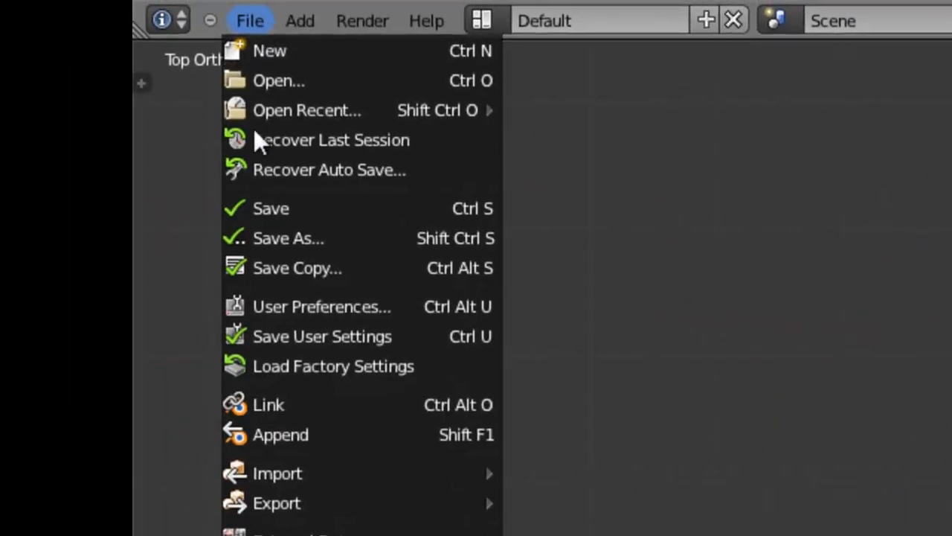
left_click(274, 301)
left_click(793, 53)
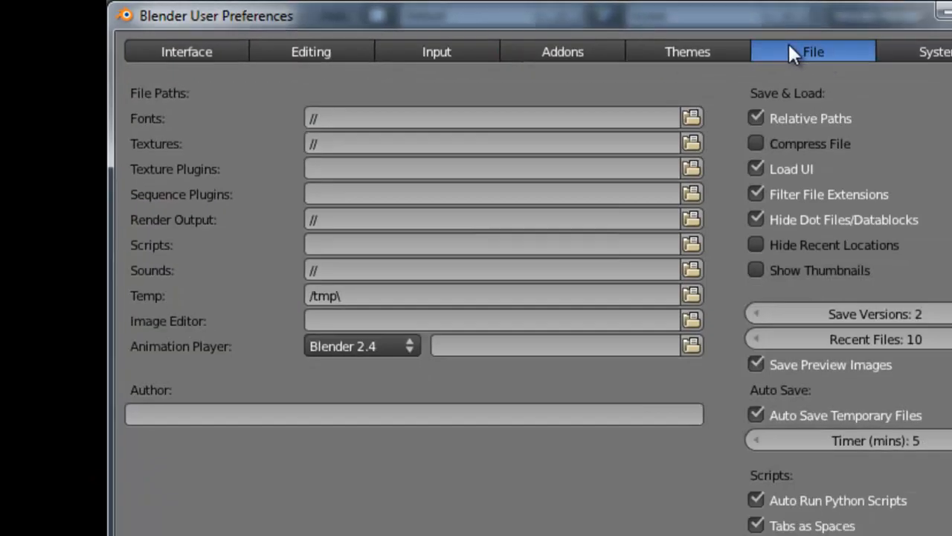
left_click(506, 47)
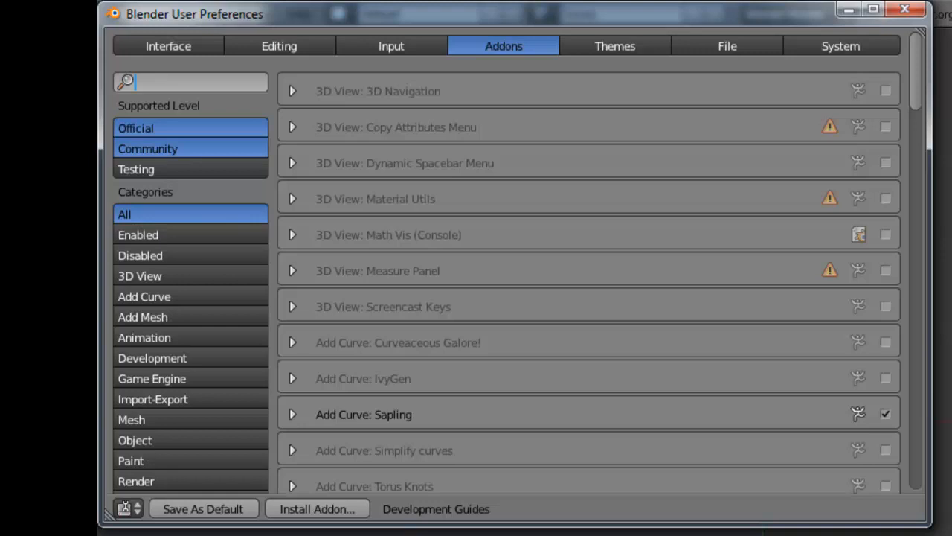
type("images")
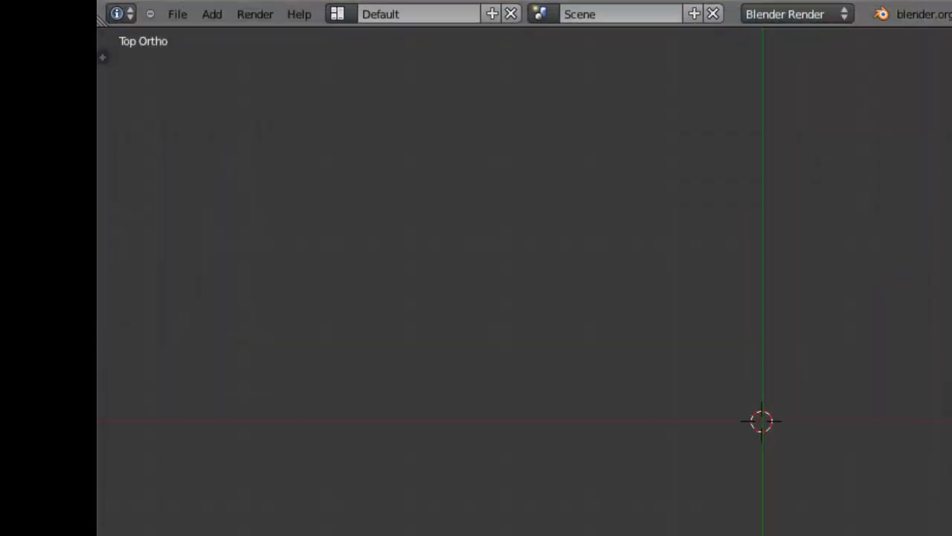
Step: Start importing images as planes and browse to the Trees - Part 2 folder under Reference Images, showing the files as thumbnails
key("shift+a")
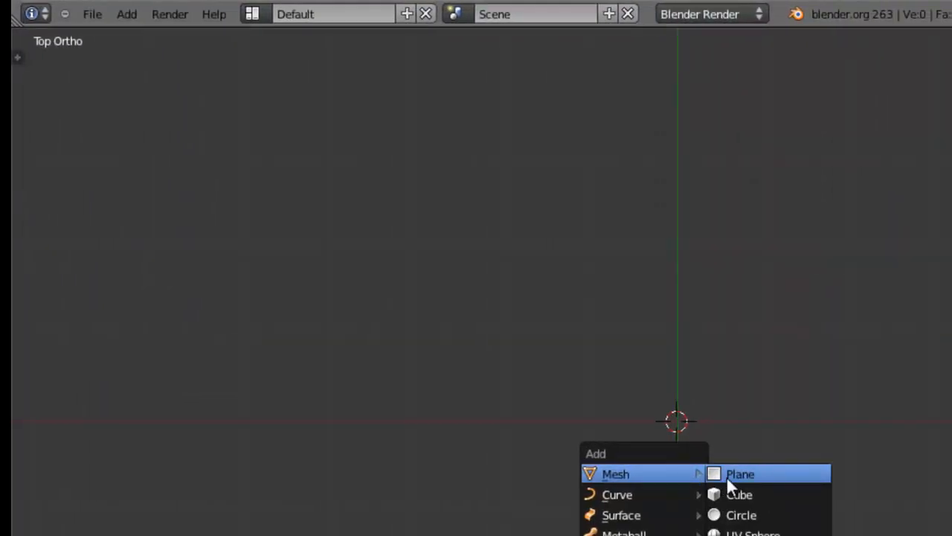
left_click(82, 15)
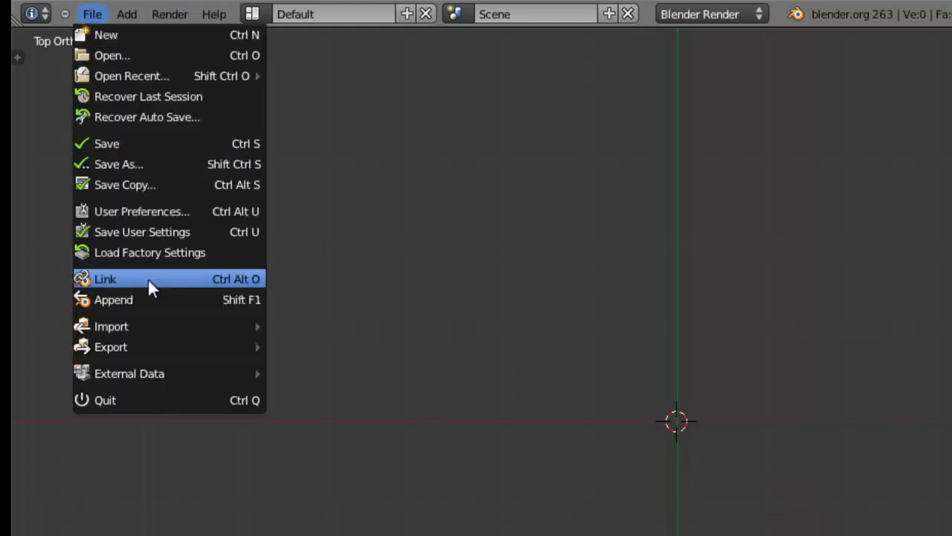
mouse_move(165, 330)
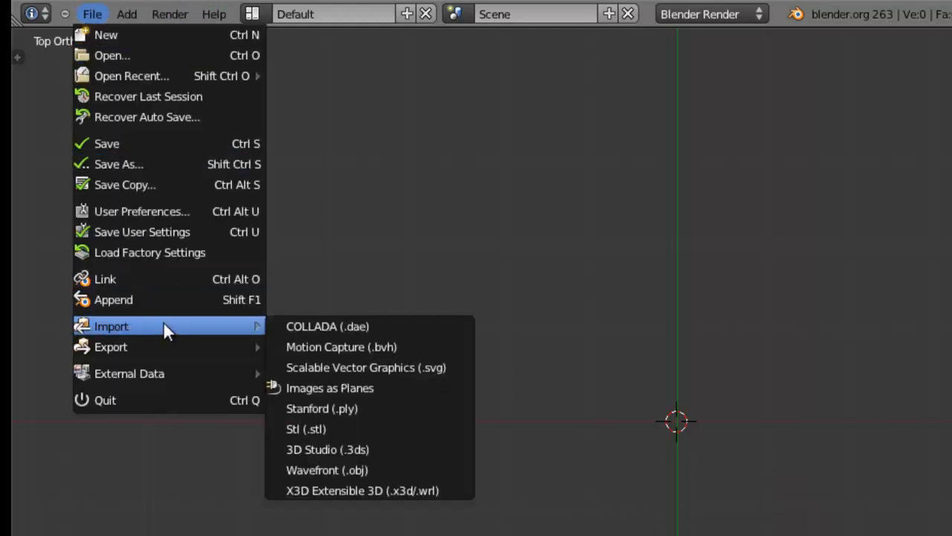
left_click(336, 388)
left_click(99, 413)
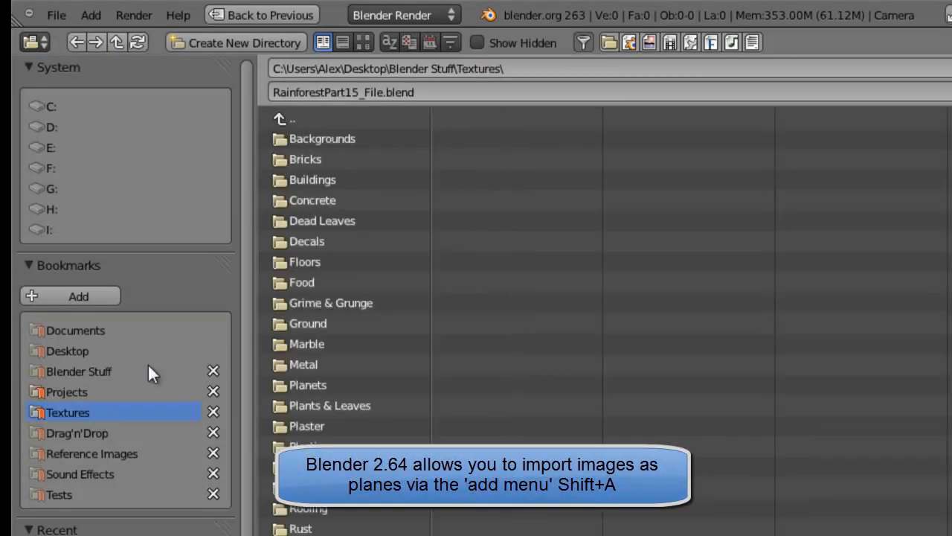
left_click(110, 454)
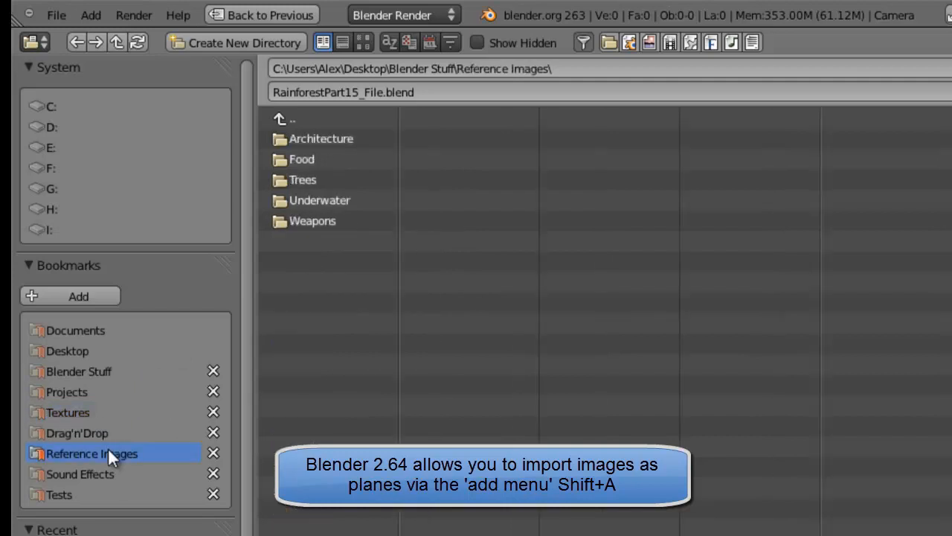
left_click(319, 180)
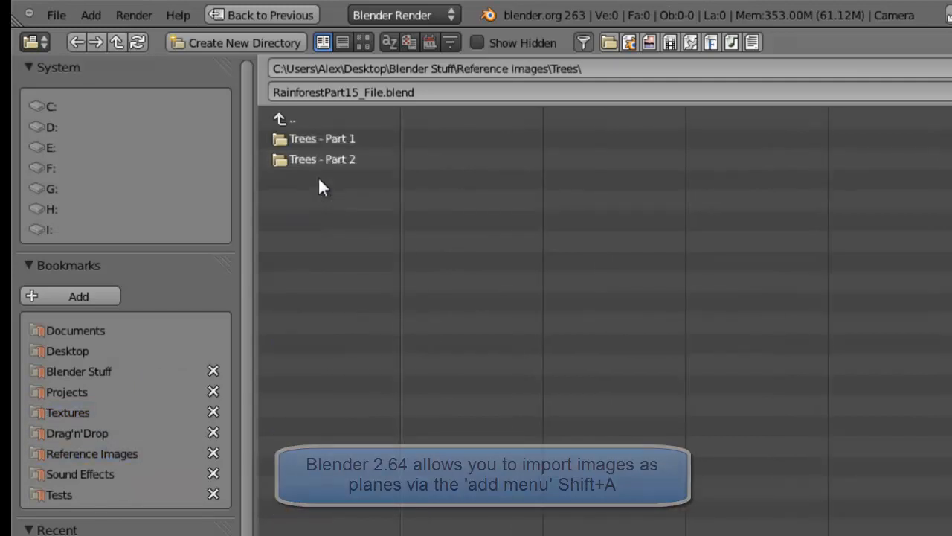
left_click(321, 159)
left_click(364, 42)
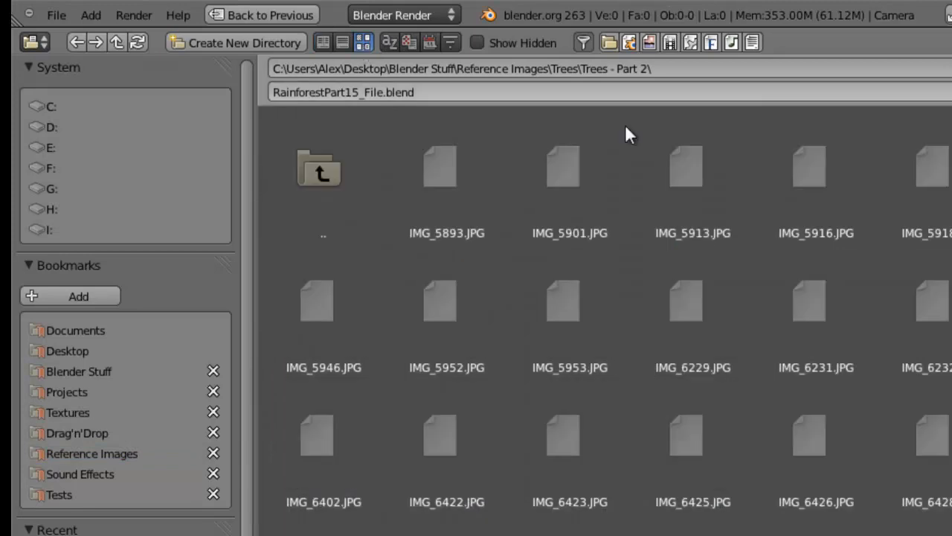
Step: Import SP_A0201.JPG as a shadeless image plane
scroll(627, 132, "down", 6)
scroll(610, 320, "down", 10)
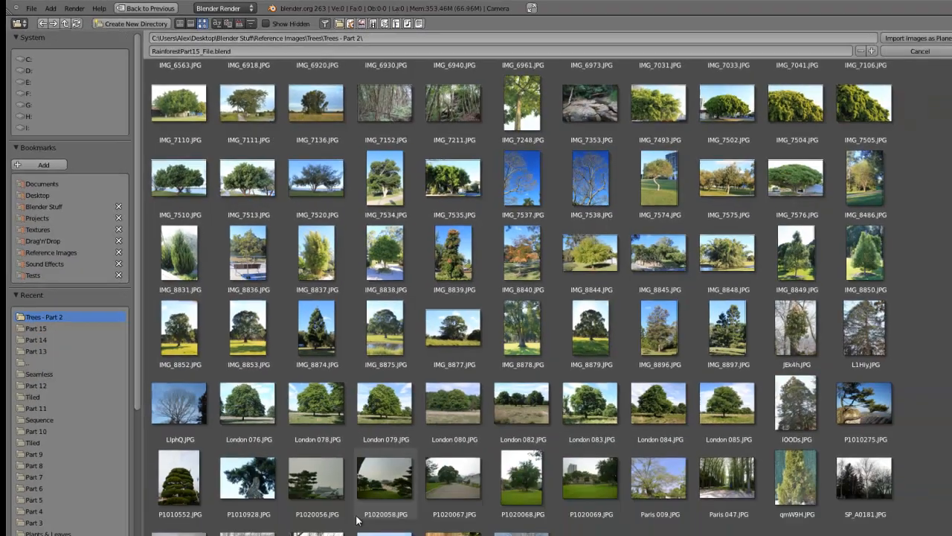
left_click(307, 524)
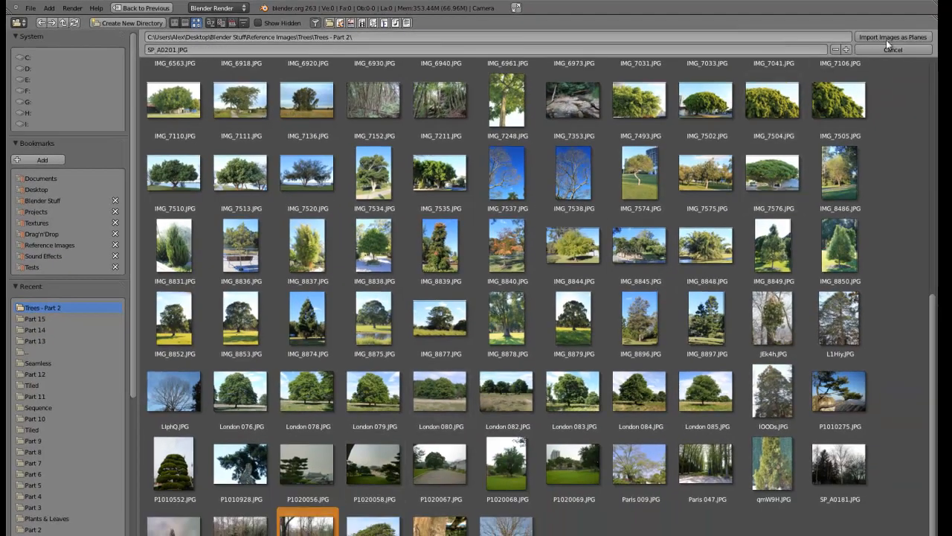
scroll(125, 324, "down", 10)
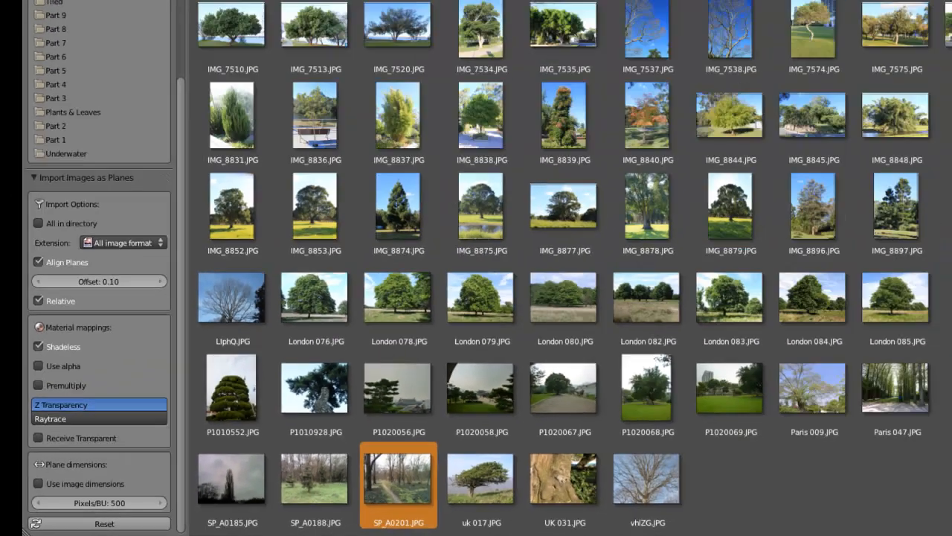
left_click(863, 4)
Step: Make the image plane's material non-traceable
left_click(860, 95)
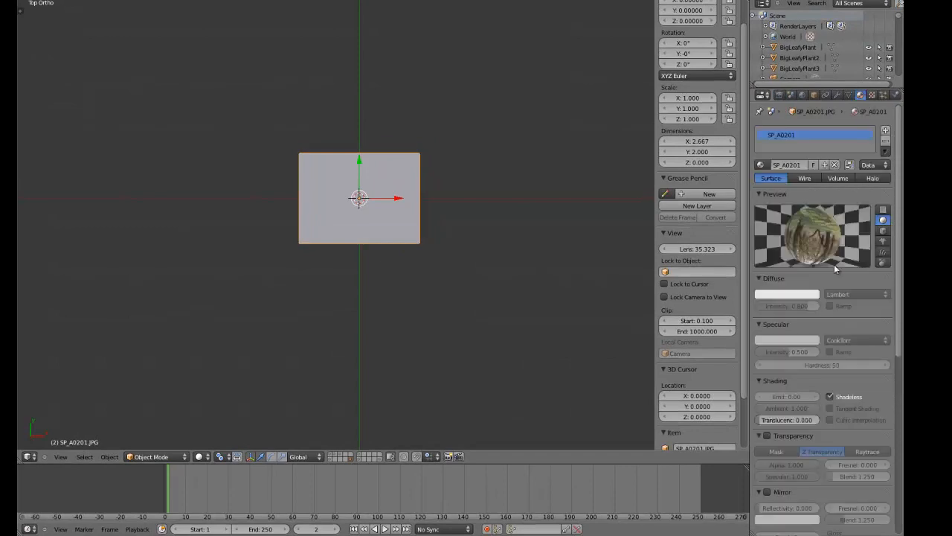
scroll(826, 394, "down", 10)
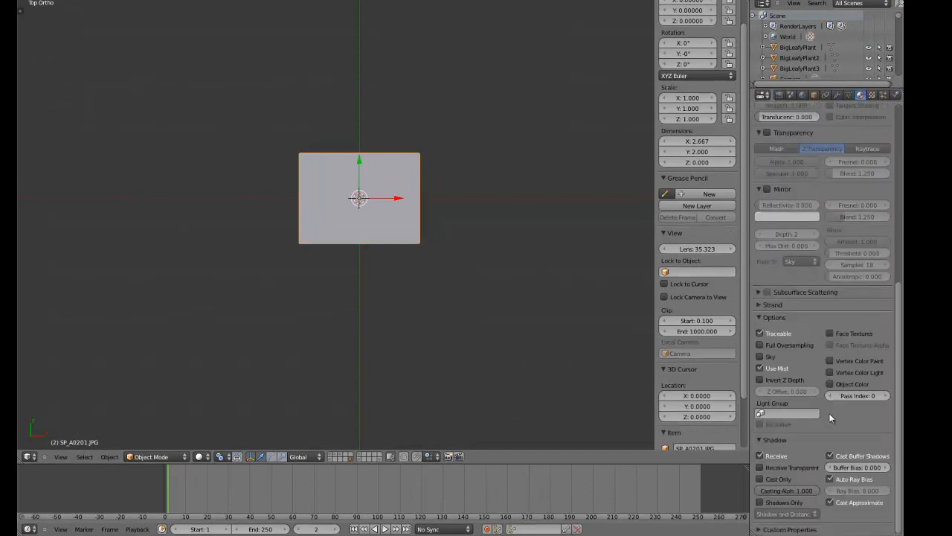
left_click(781, 333)
middle_click_drag(455, 321, 369, 234)
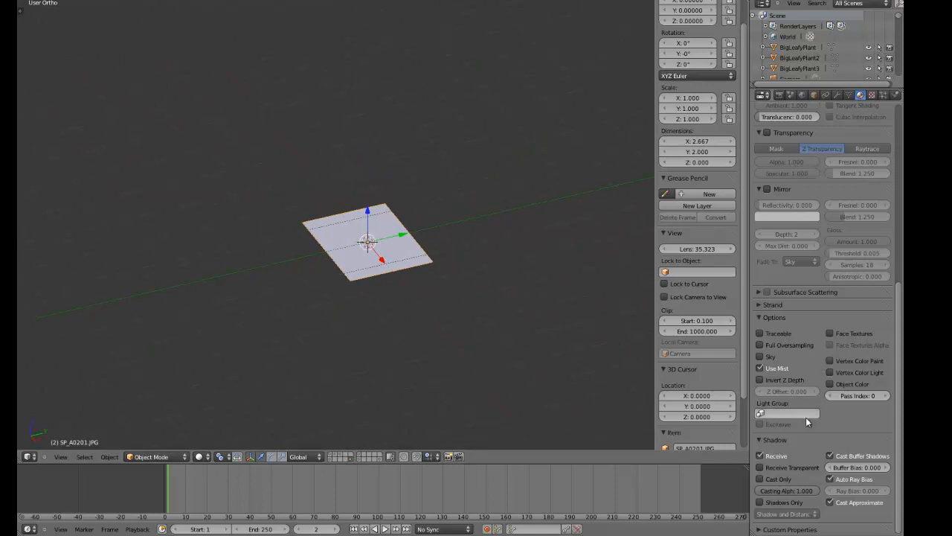
Step: Turn off Receive, Cast Buffer Shadows, Auto Ray Bias and Cast Approximate in the image plane material's shadow settings
left_click(830, 456)
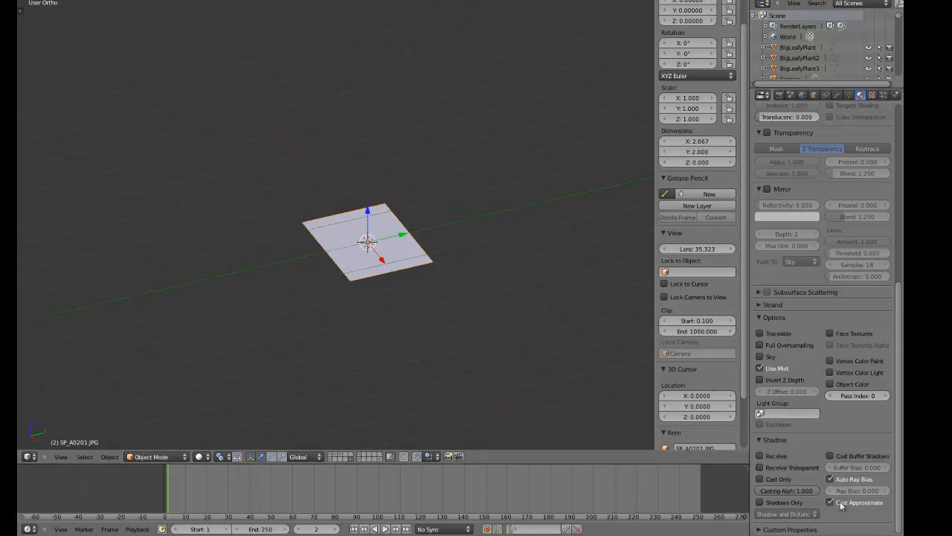
left_click(832, 479)
left_click(833, 477)
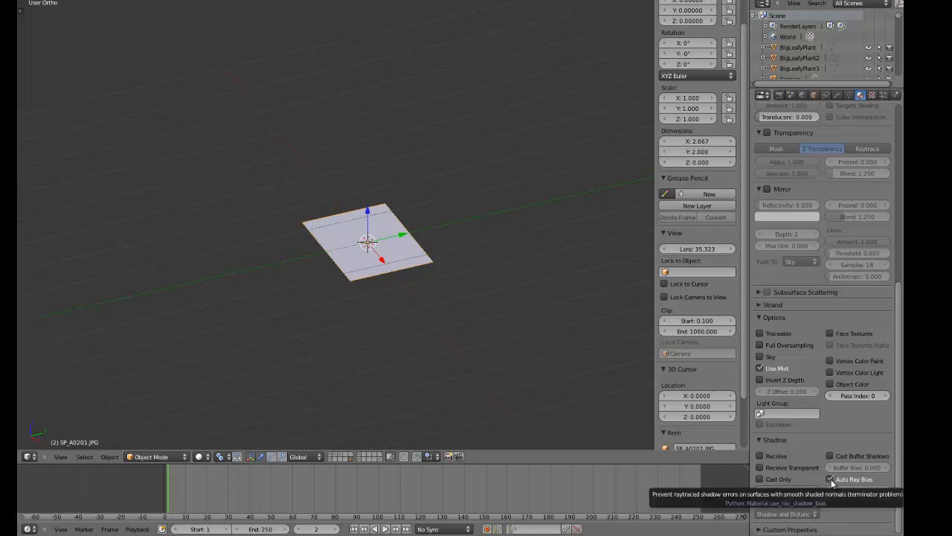
left_click(831, 480)
scroll(779, 517, "up", 10)
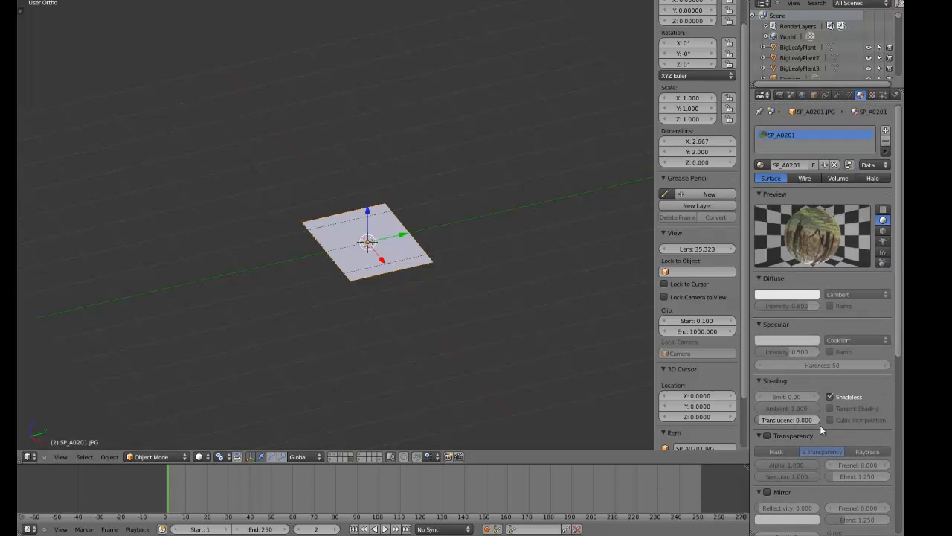
scroll(820, 425, "down", 10)
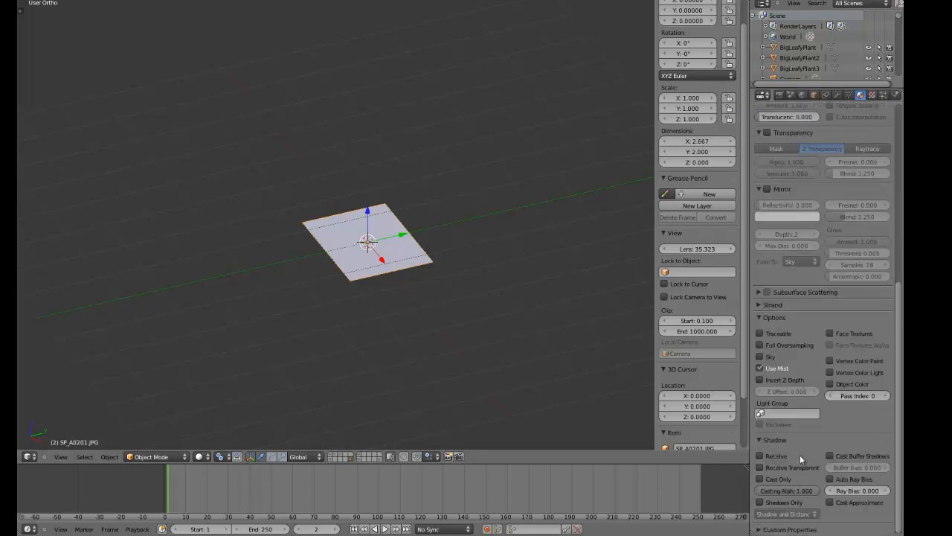
Step: Rotate the image plane 90 degrees about the X axis and show it textured through the camera
middle_click_drag(472, 304, 444, 283)
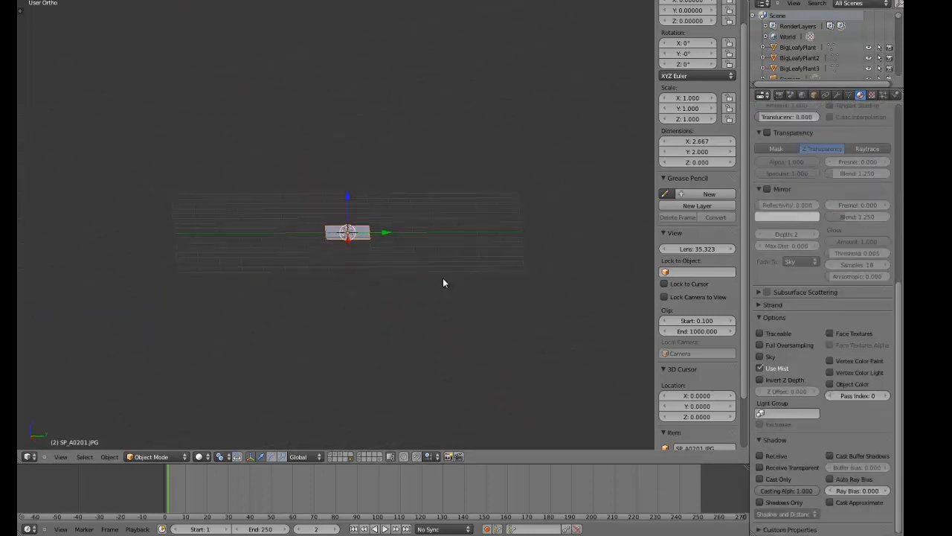
scroll(449, 310, "up", 2)
type("rx")
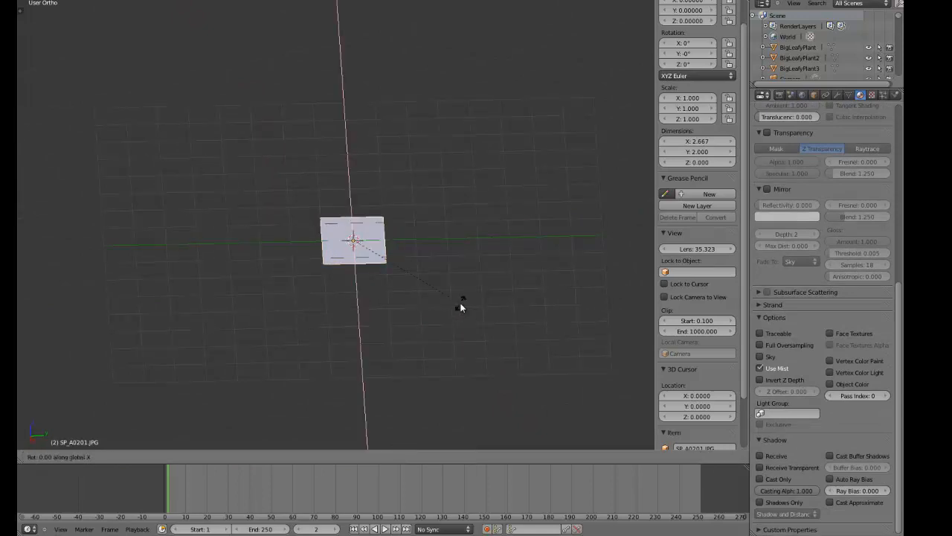
type("90")
key("Return")
key("KP_0")
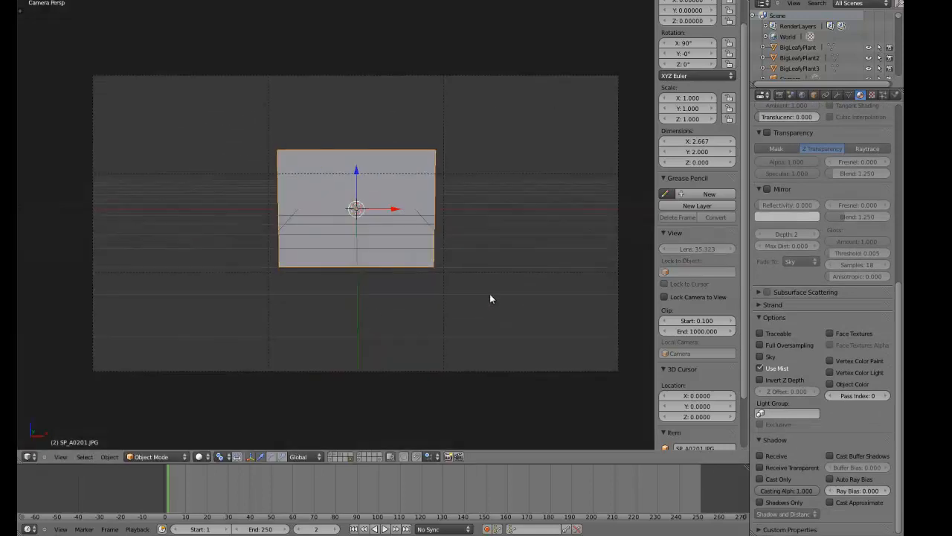
key("alt+z")
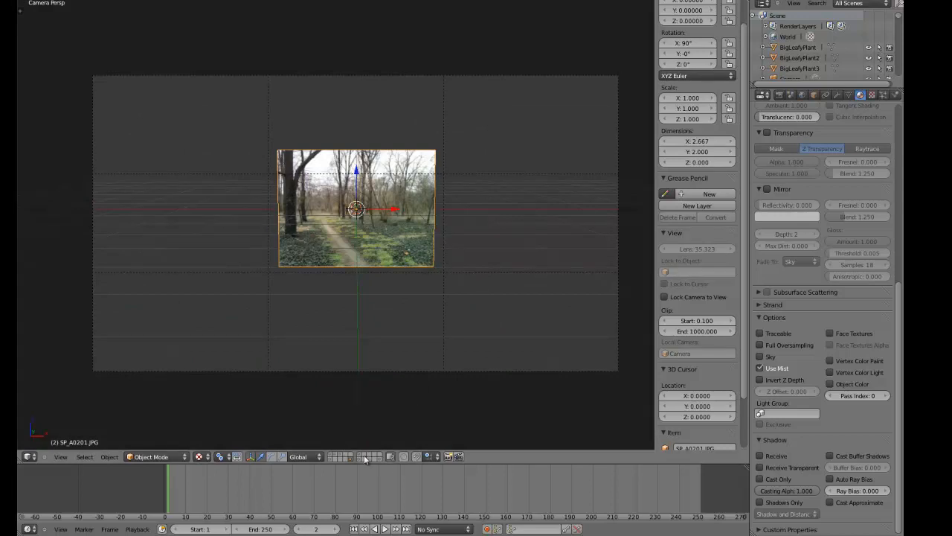
Step: Show the first three scene layers together with the image plane's layer
left_click(334, 457, "shift")
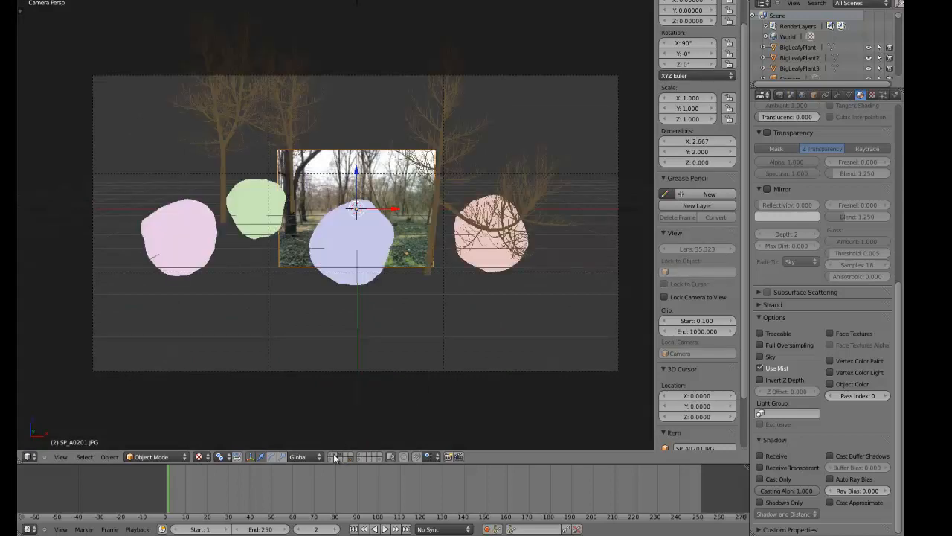
left_click(332, 457, "shift")
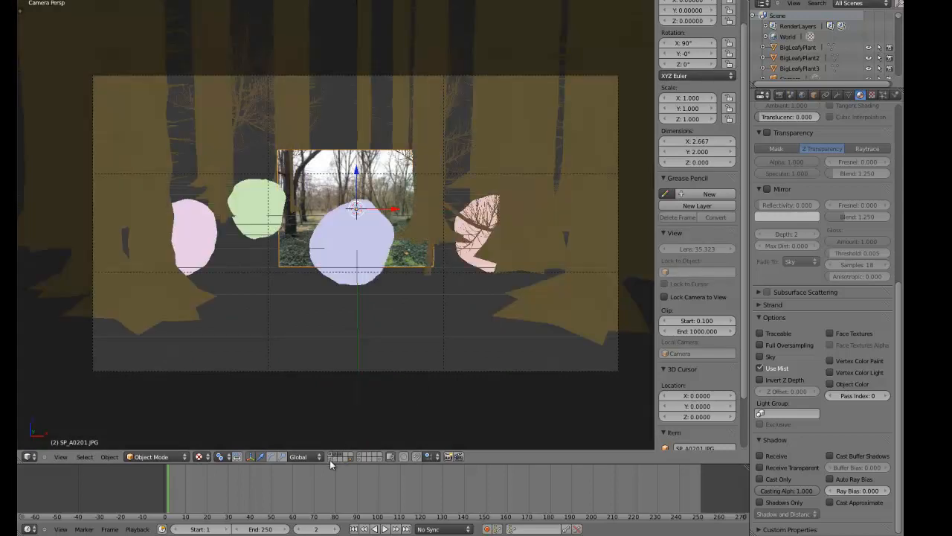
left_click(330, 460, "shift")
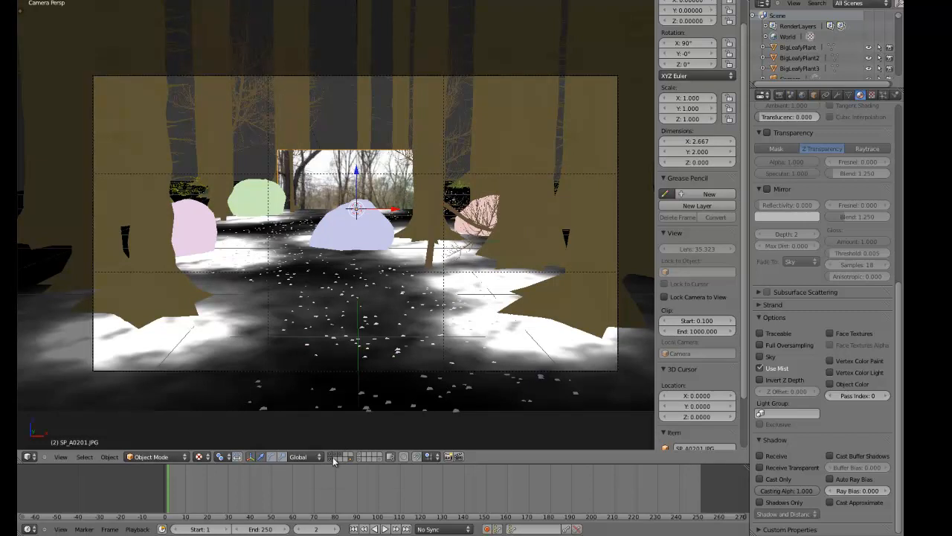
Step: Move the image plane back behind the trees to about 13.95 on Y and raise it to about 1.57 on Z
key("g")
key("y")
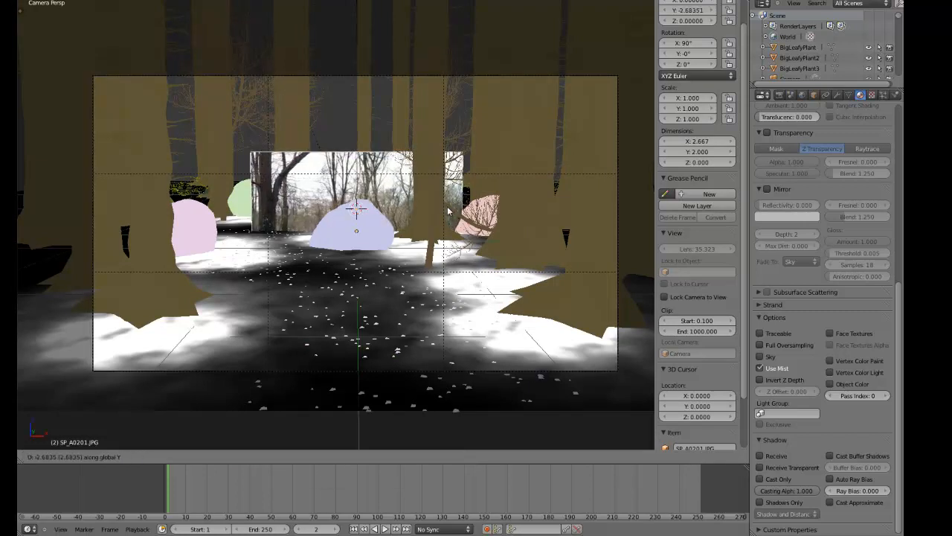
left_click(451, 139)
key("g")
key("z")
left_click(451, 104)
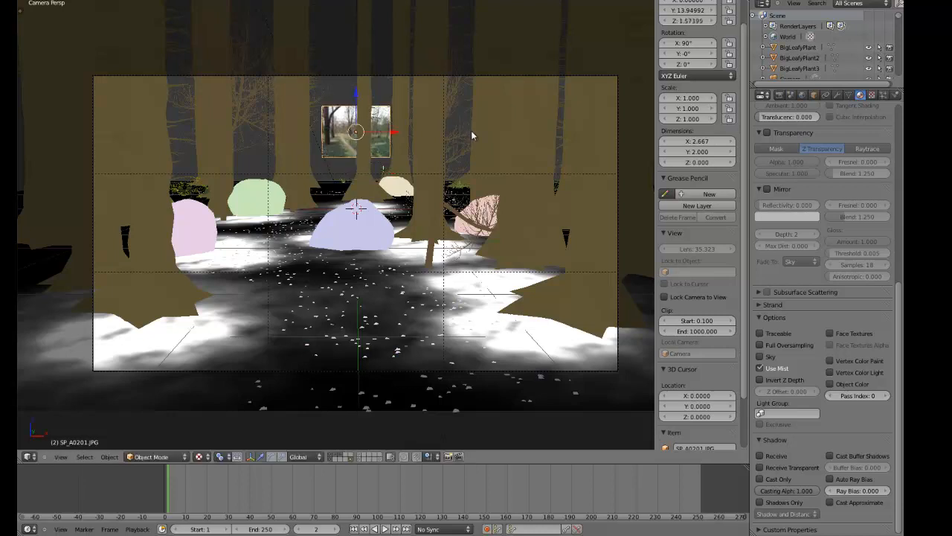
Step: Scale the image plane up to about 7.48 to fill the background and lower it to about 0.91 on Z
key("s")
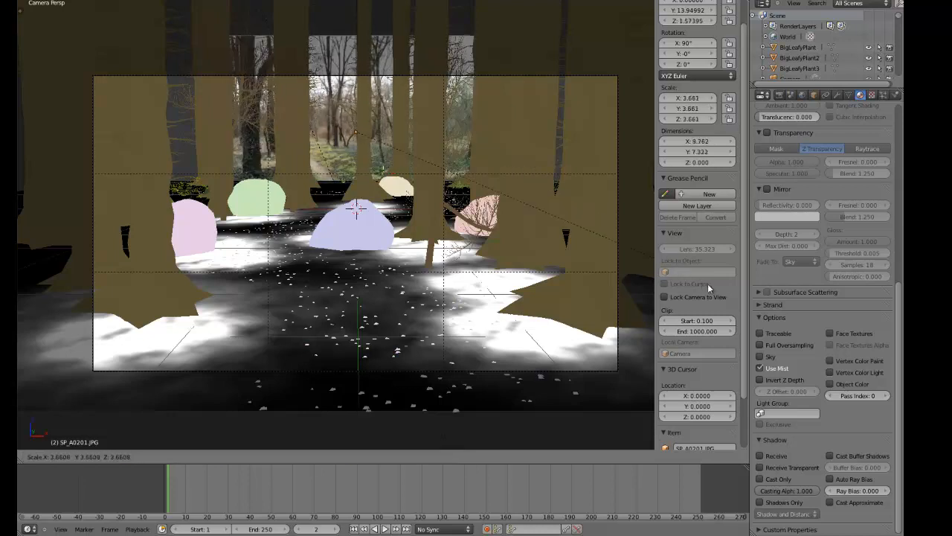
left_click(545, 212)
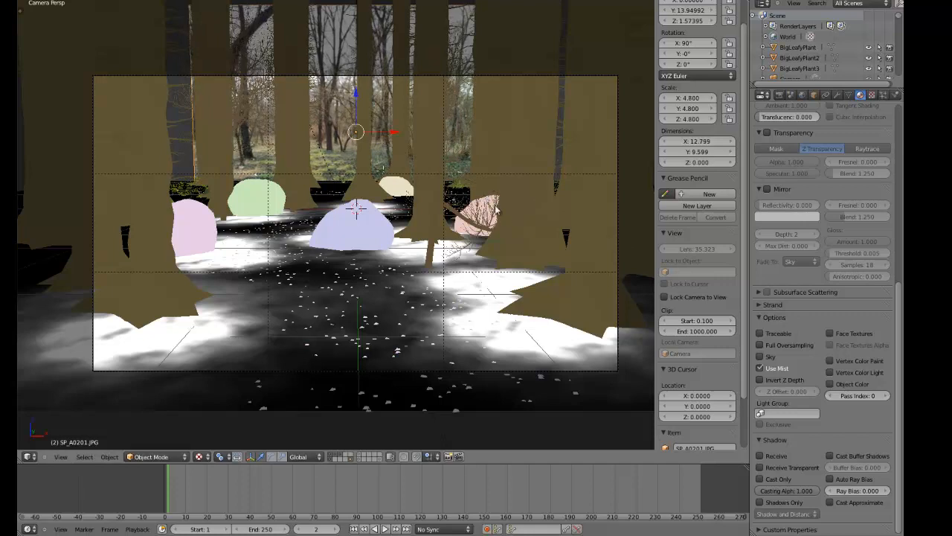
key("s")
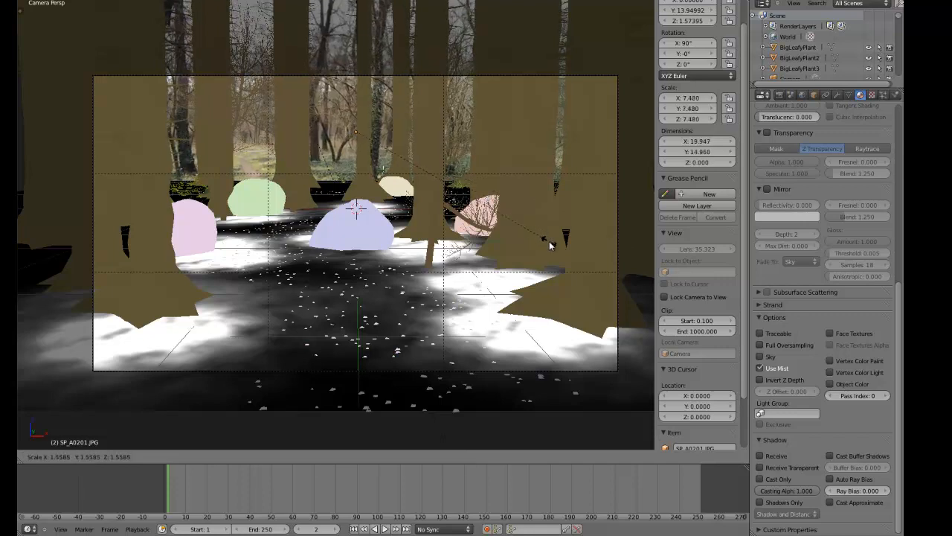
left_click(549, 239)
key("g")
key("z")
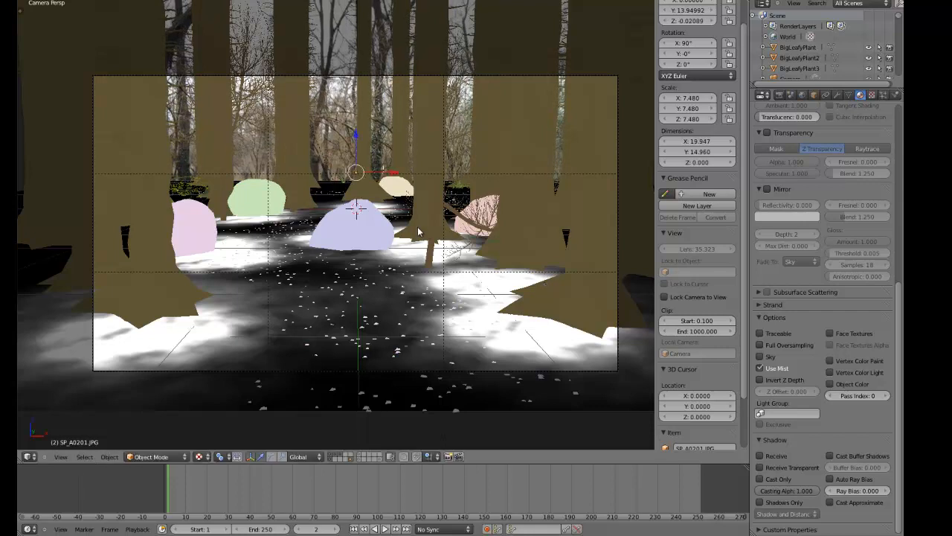
left_click(420, 203)
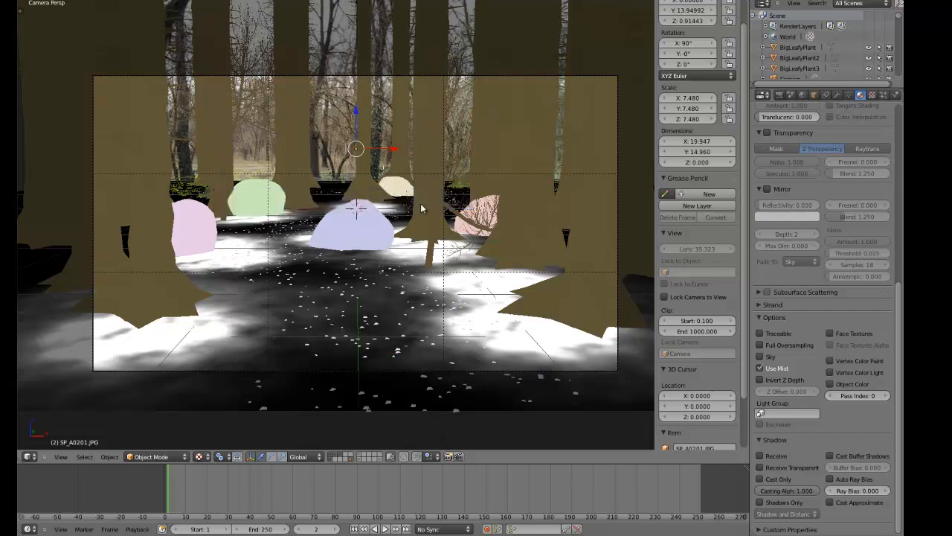
Step: Return the viewport to solid shading and save over the existing file
key("z")
key("z")
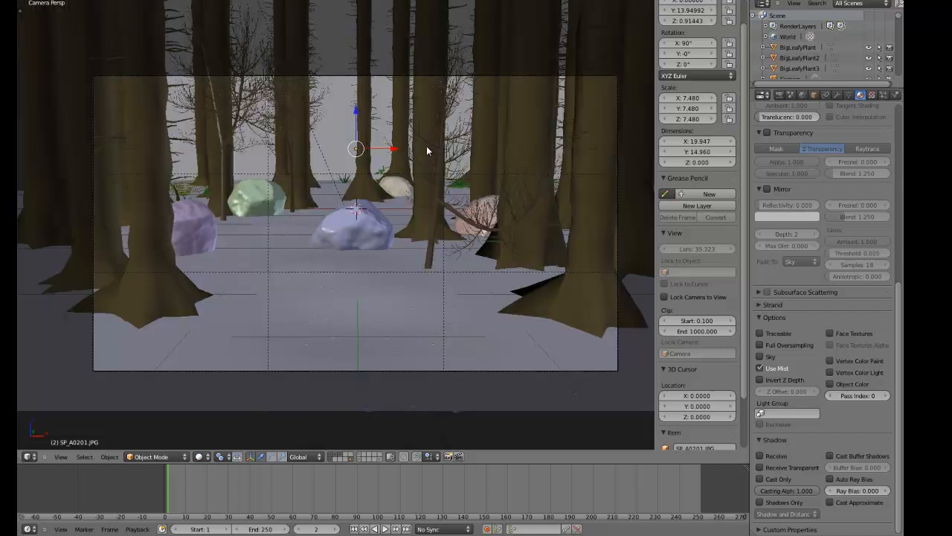
key("ctrl+s")
left_click(427, 149)
Step: Select the ground plane, return to the camera view and save over the existing file
middle_click_drag(428, 162, 351, 118)
scroll(392, 218, "down", 4)
scroll(380, 306, "up", 2)
scroll(370, 292, "up", 3)
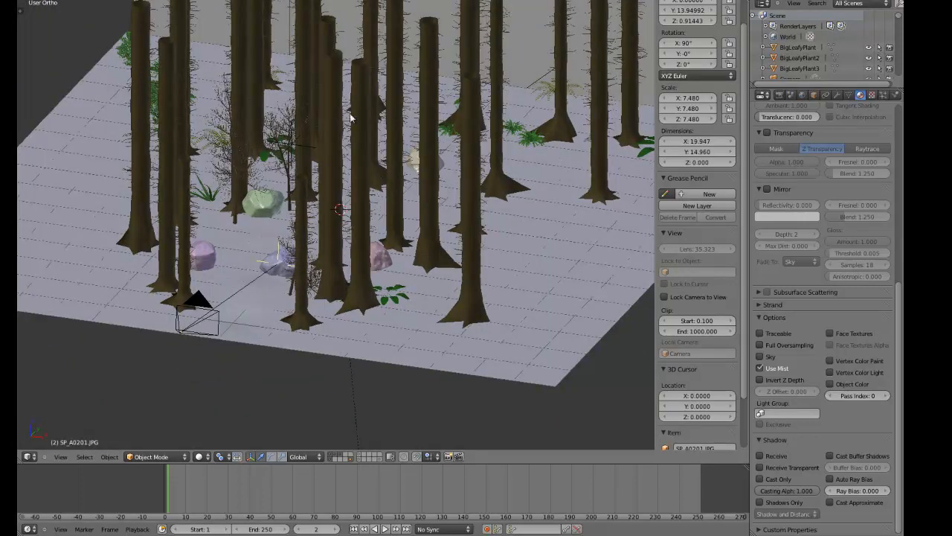
right_click(553, 217)
middle_click_drag(553, 217, 489, 233)
scroll(493, 251, "down", 1)
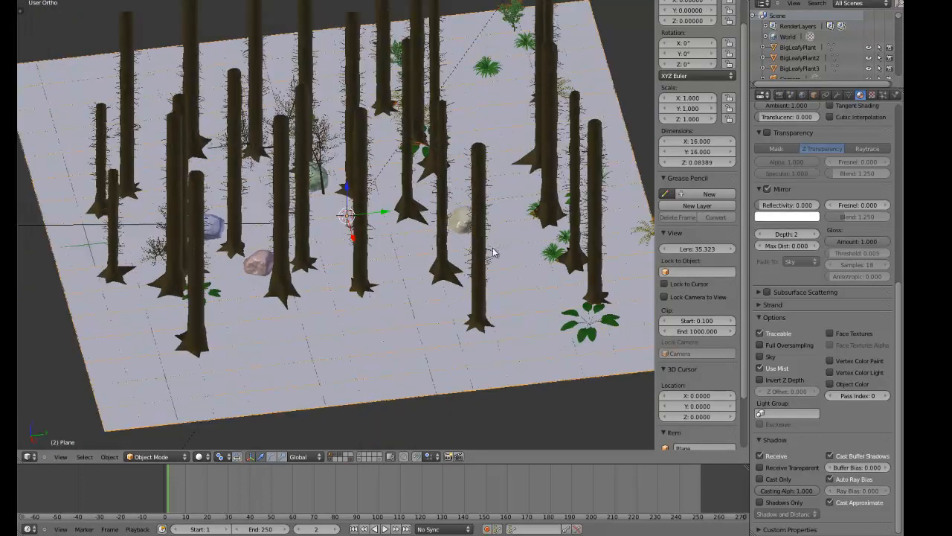
key("KP_0")
key("ctrl+s")
left_click(494, 250)
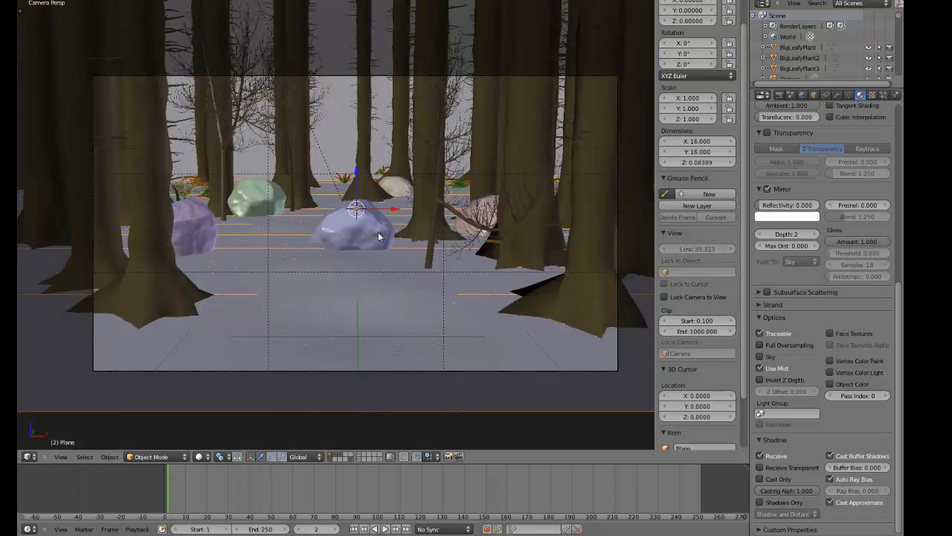
scroll(810, 288, "up", 10)
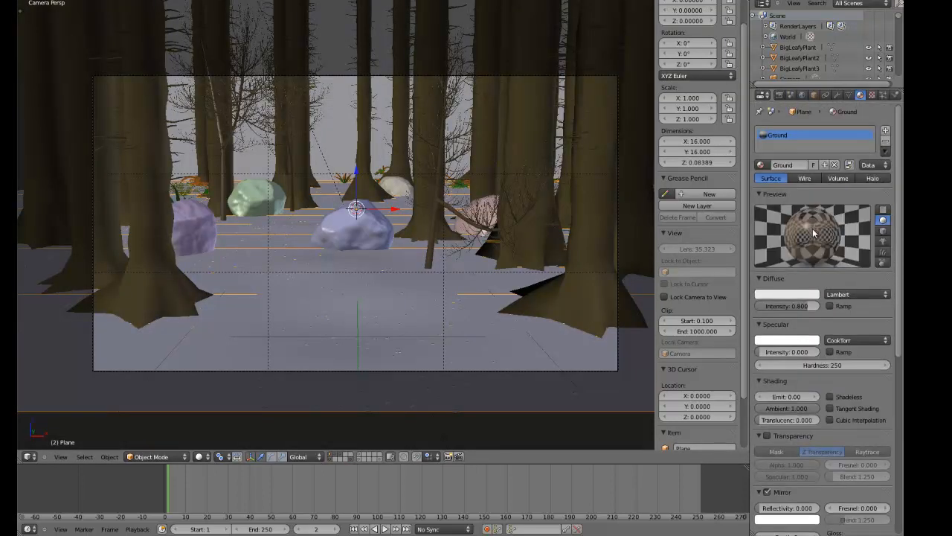
right_click(342, 43)
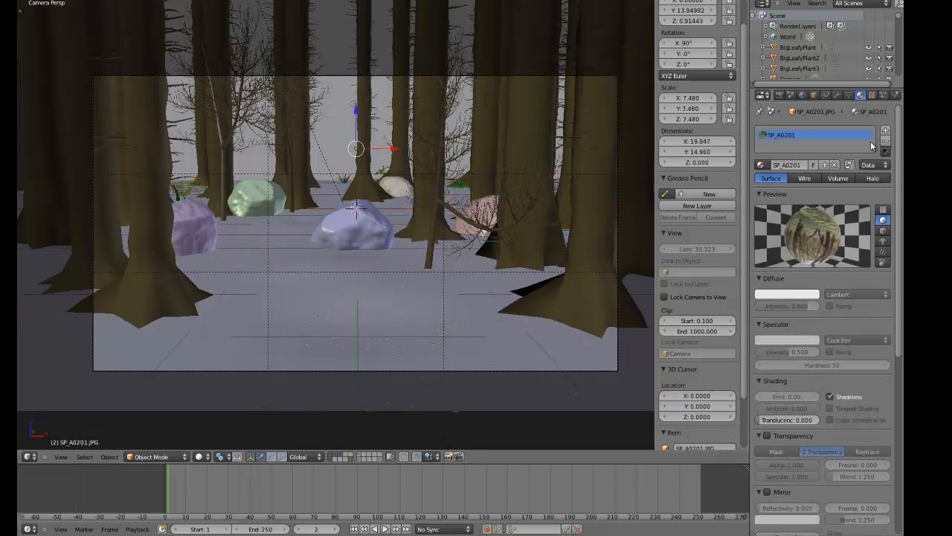
left_click(802, 94)
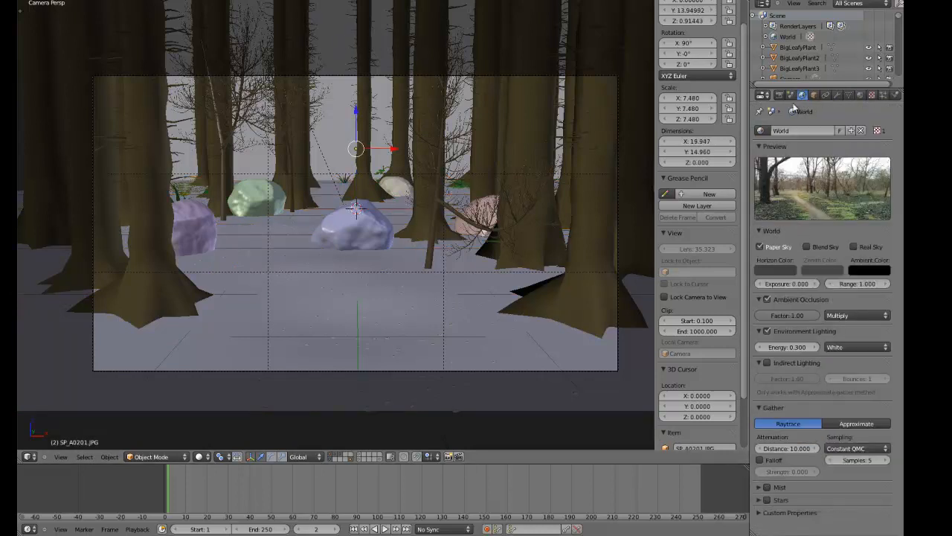
Step: Add a third render layer named Rain and save over the existing file
left_click(782, 95)
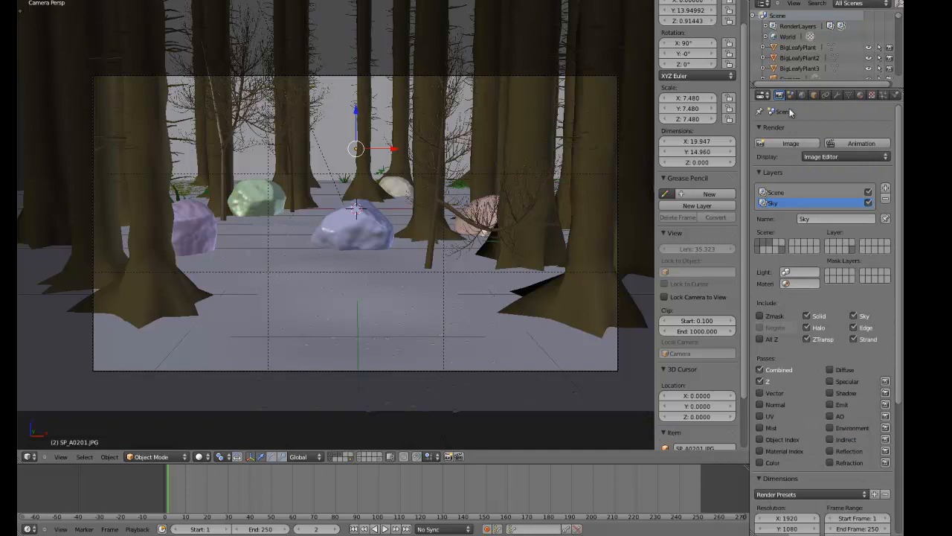
left_click(774, 341)
left_click(886, 189)
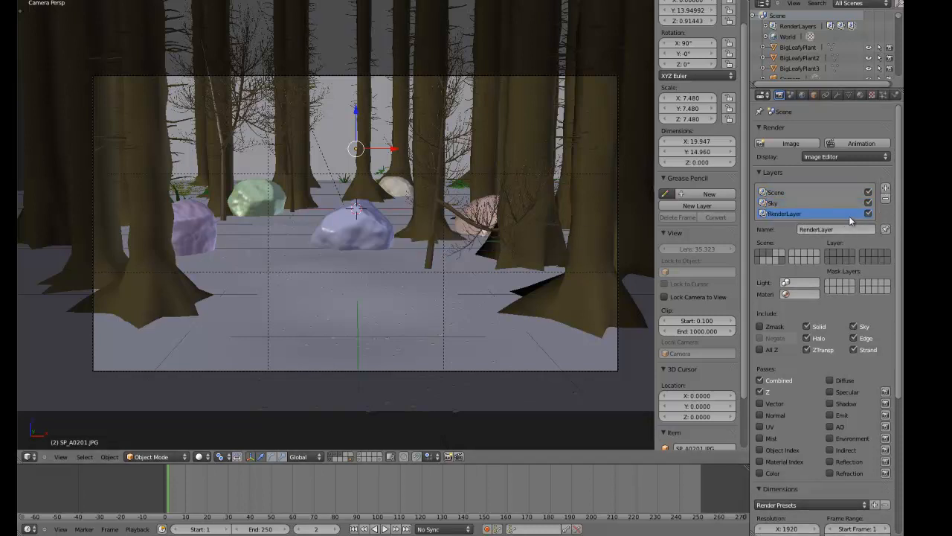
left_click(855, 229)
key("BackSpace")
type("Rain")
key("Return")
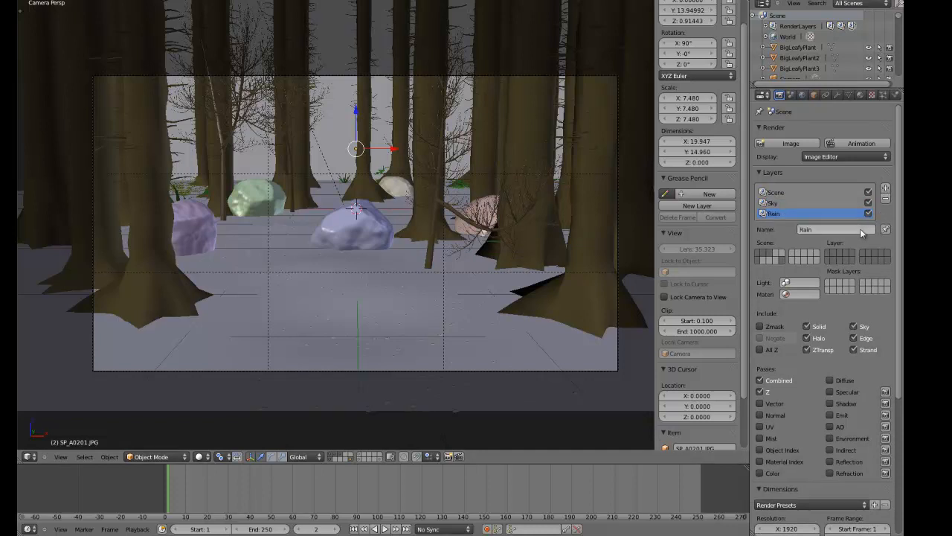
key("KP_1")
key("ctrl+s")
left_click(616, 236)
Step: Add a plane to the scene and raise it above the trees to about 6.55 on Z
scroll(586, 172, "down", 4)
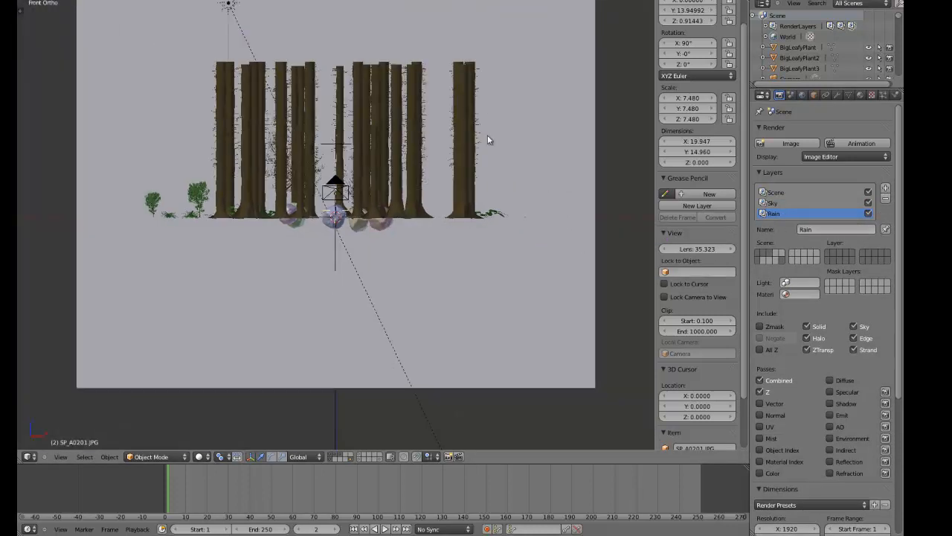
key("shift+a")
mouse_move(454, 145)
left_click(496, 145)
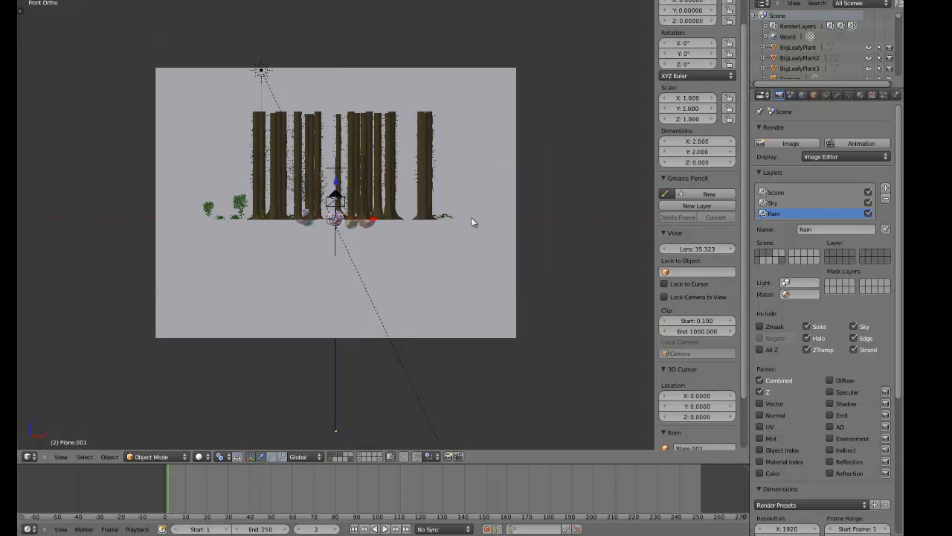
key("g")
key("z")
left_click(467, 123)
Step: Scale the overhead plane up to about 5.95, stretch it to about 8.34 on Y and narrow it to about 5.13 on X
middle_click_drag(466, 128, 446, 188)
key("KP_7")
key("s")
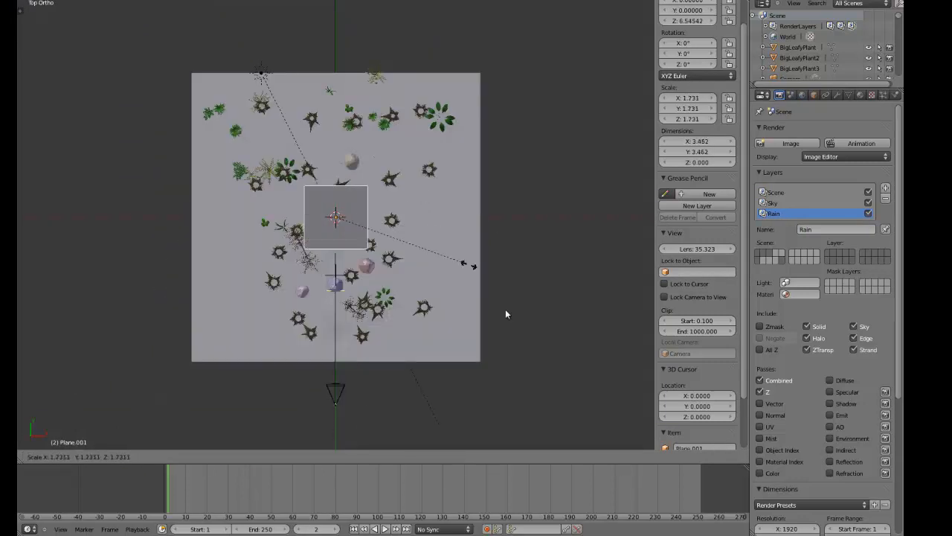
left_click(480, 287)
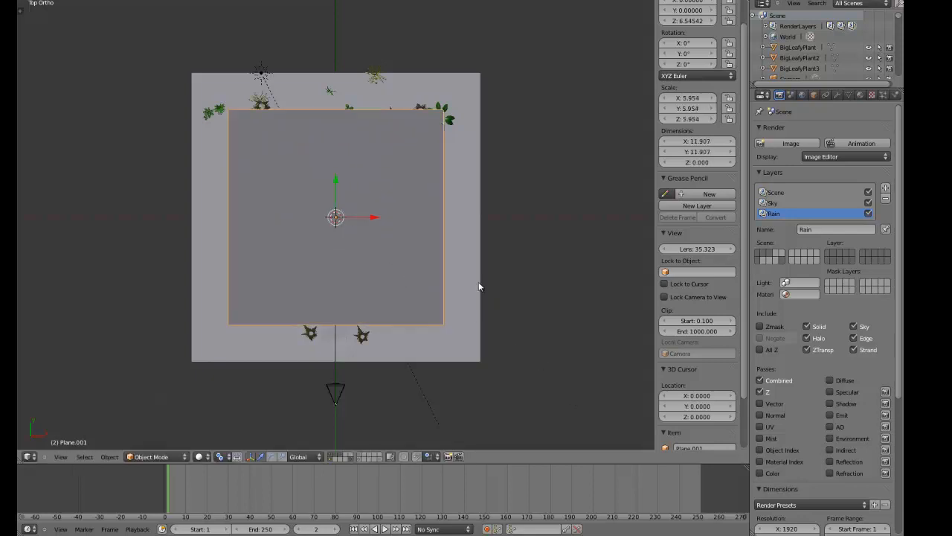
key("s")
key("y")
left_click(509, 351)
key("s")
key("x")
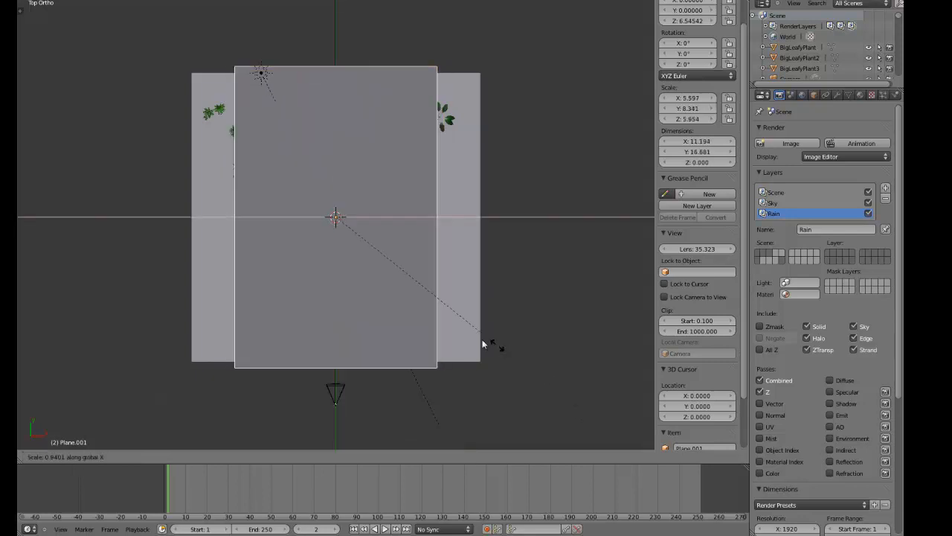
left_click(483, 340)
Step: Check the overhead plane's coverage through the camera in solid shading and save over the existing file
key("z")
key("KP_0")
key("z")
key("ctrl+s")
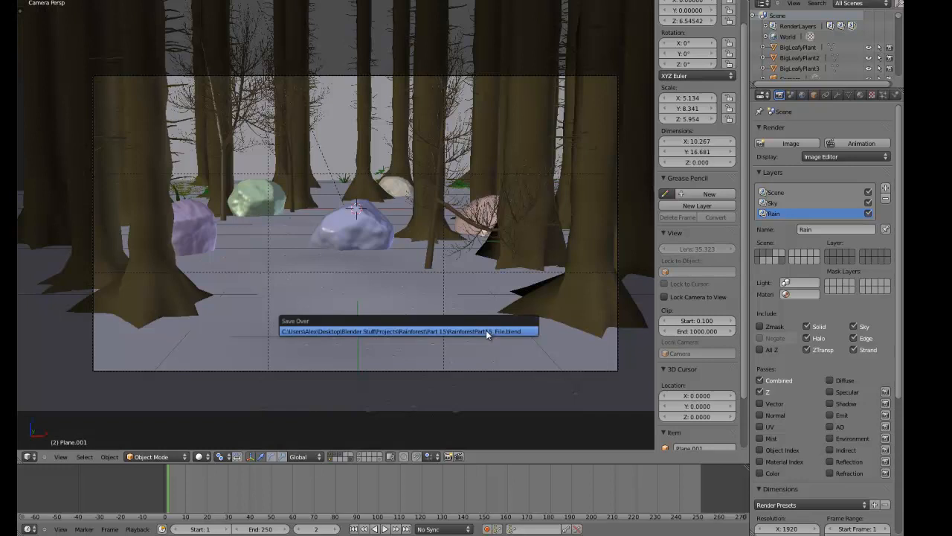
left_click(486, 330)
scroll(486, 327, "down", 5)
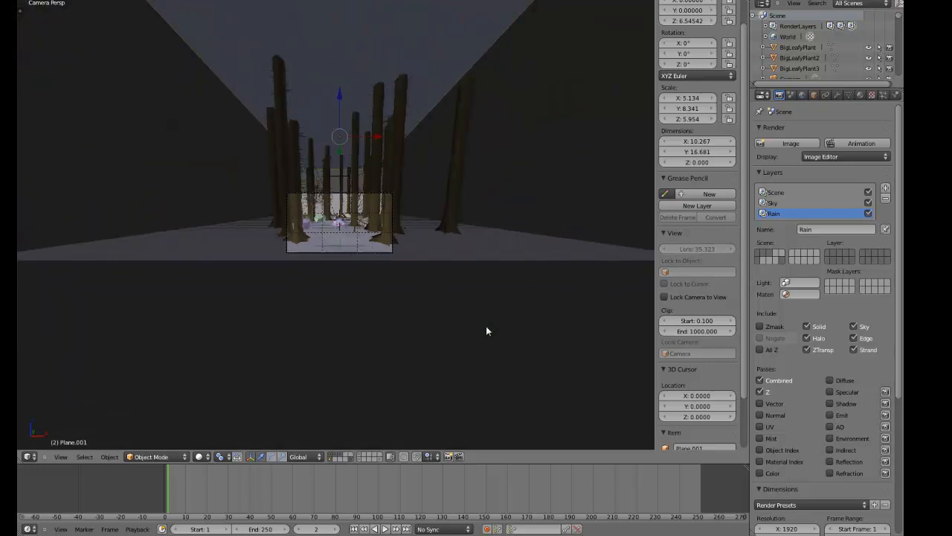
scroll(486, 327, "up", 4)
key("ctrl+s")
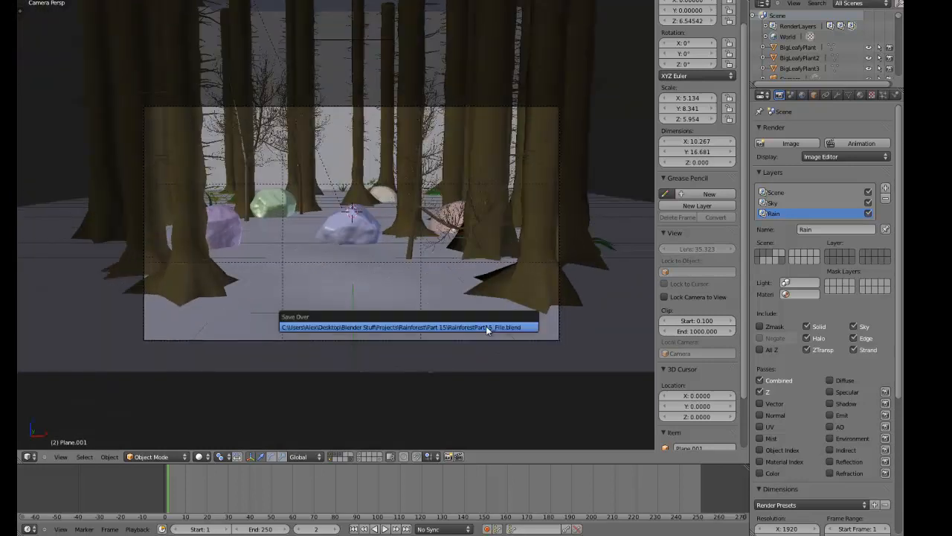
left_click(486, 327)
Step: Reduce the overhead plane's Y scale to about 7.55, shift it to about 0.50 on Y and save over the existing file
key("KP_0")
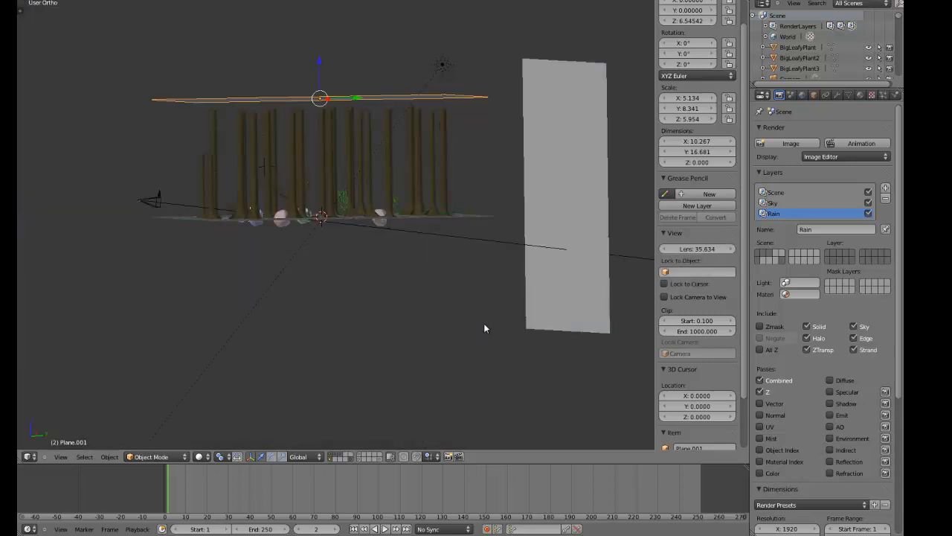
key("KP_3")
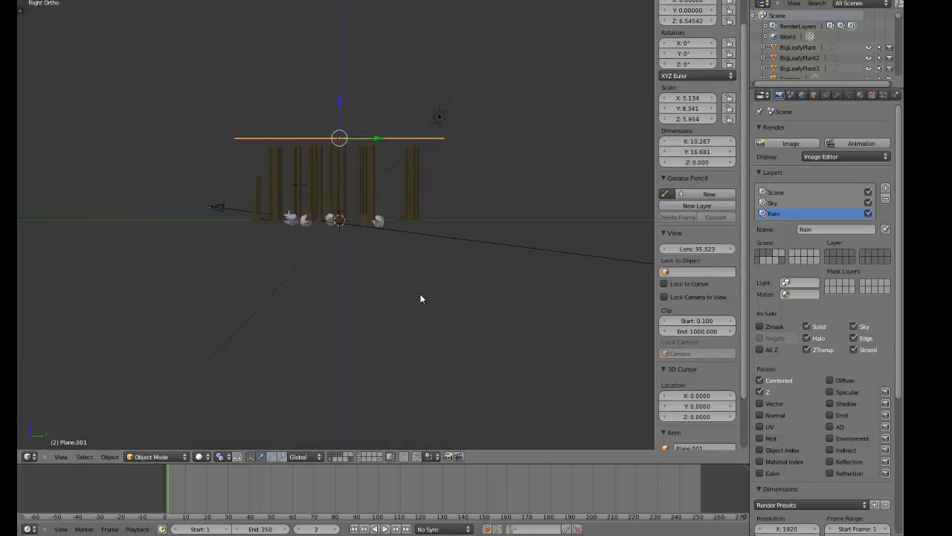
key("s")
key("y")
left_click(488, 262)
key("KP_0")
key("ctrl+s")
left_click(492, 258)
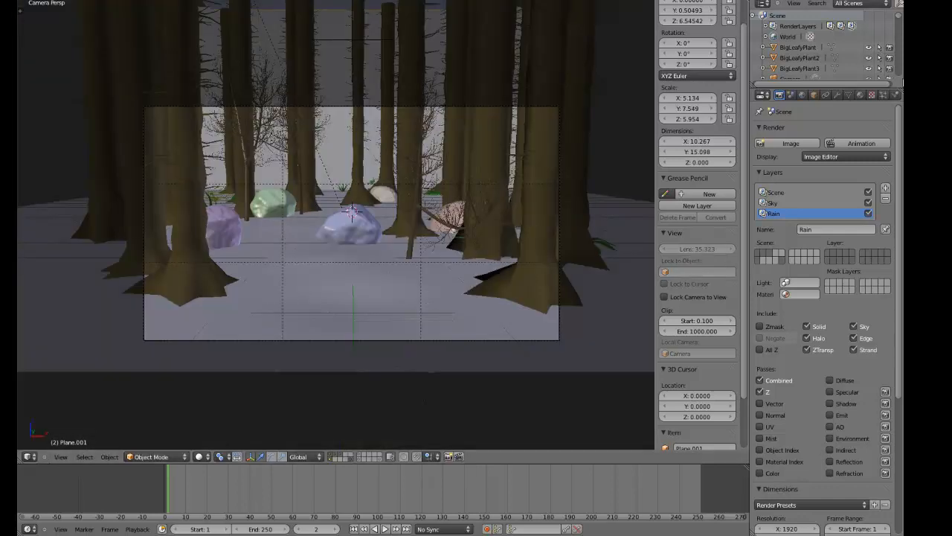
Step: Add a particle system to the overhead plane and move the plane to a separate layer, showing only that layer
left_click(883, 94)
left_click(885, 132)
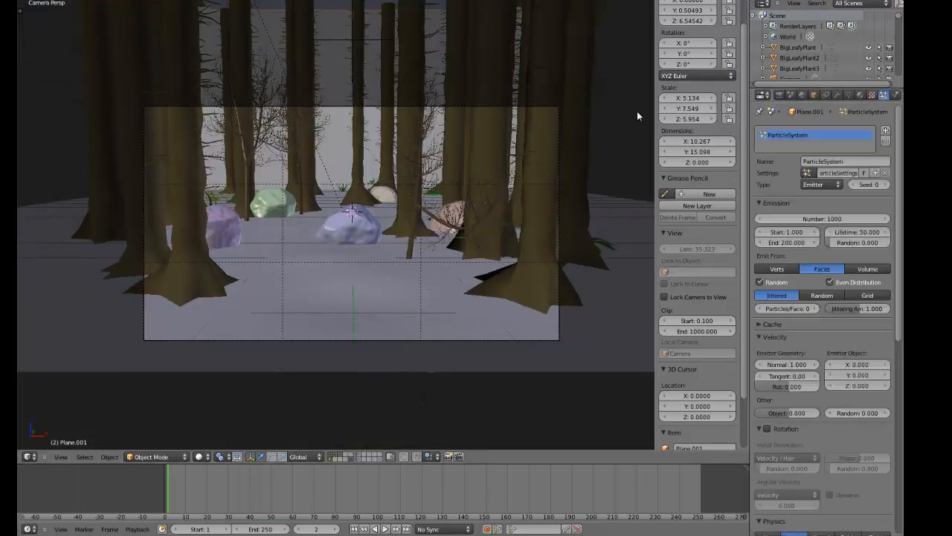
key("m")
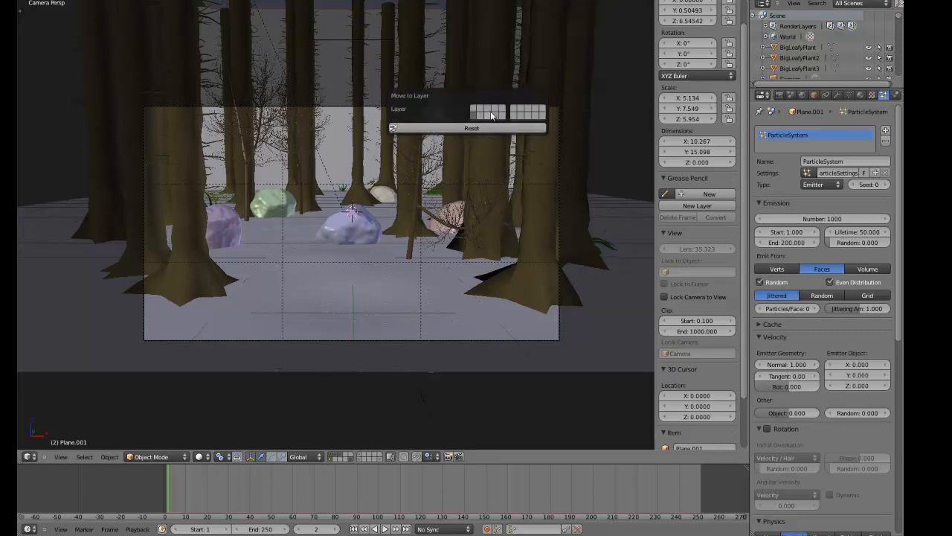
left_click(354, 458)
Step: Show the emitter plane from the front and save over the existing file
key("KP_1")
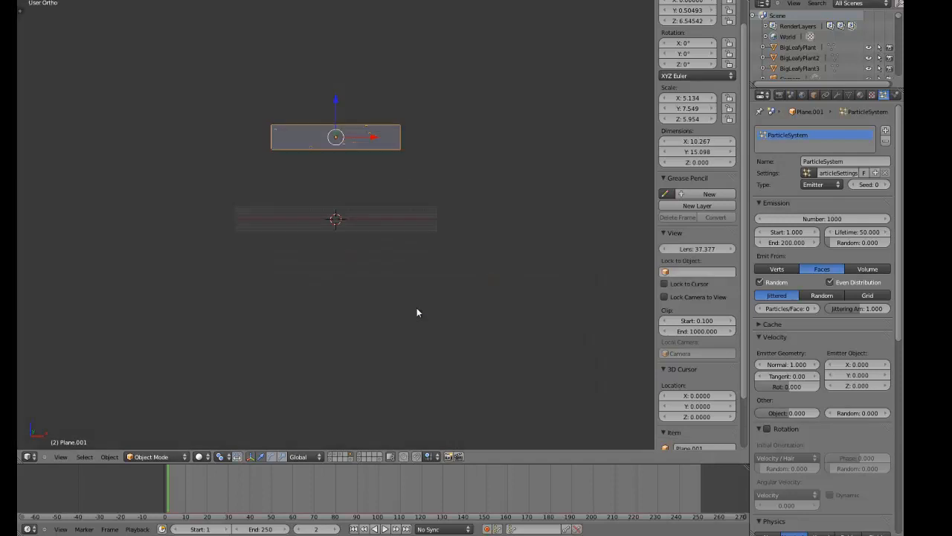
key("ctrl+s")
left_click(417, 309)
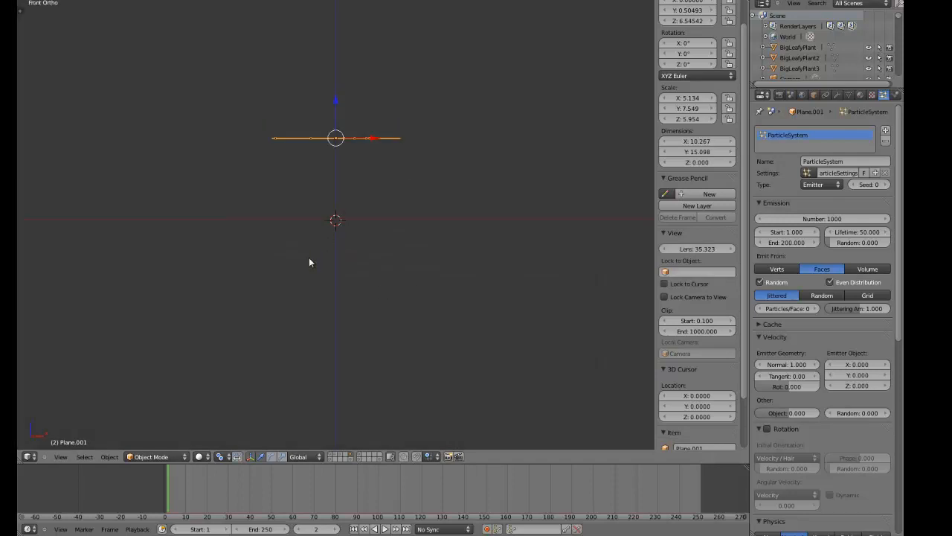
Step: Play the animation in the front view and examine how the particles leave and fall from the emitter plane
scroll(316, 257, "up", 5)
key("alt+a")
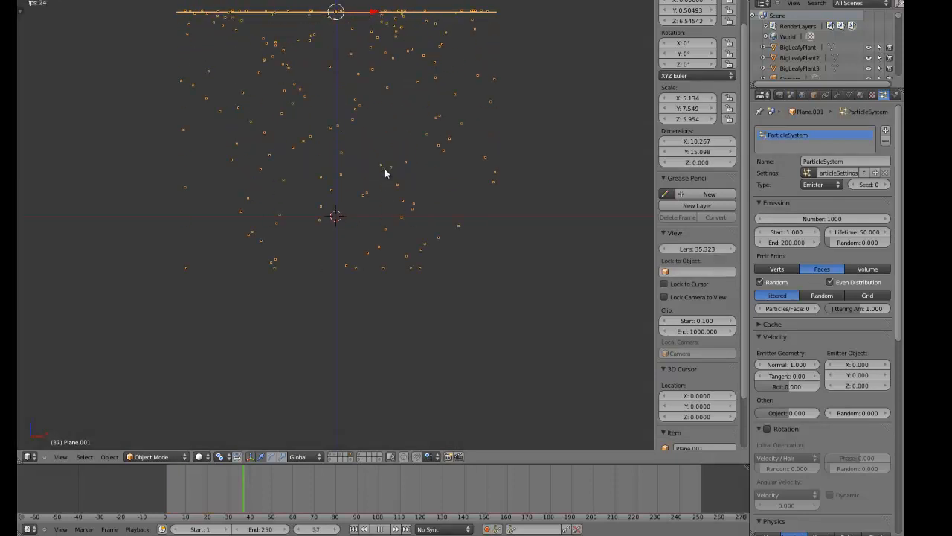
scroll(385, 168, "down", 4)
scroll(385, 168, "up", 2)
scroll(385, 169, "down", 2)
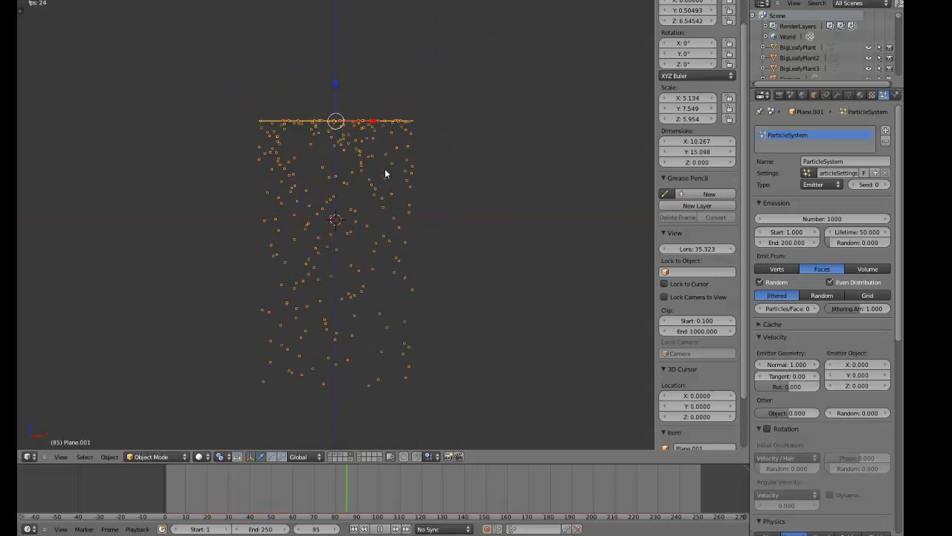
scroll(385, 174, "down", 3)
scroll(387, 174, "up", 5)
key("alt+a")
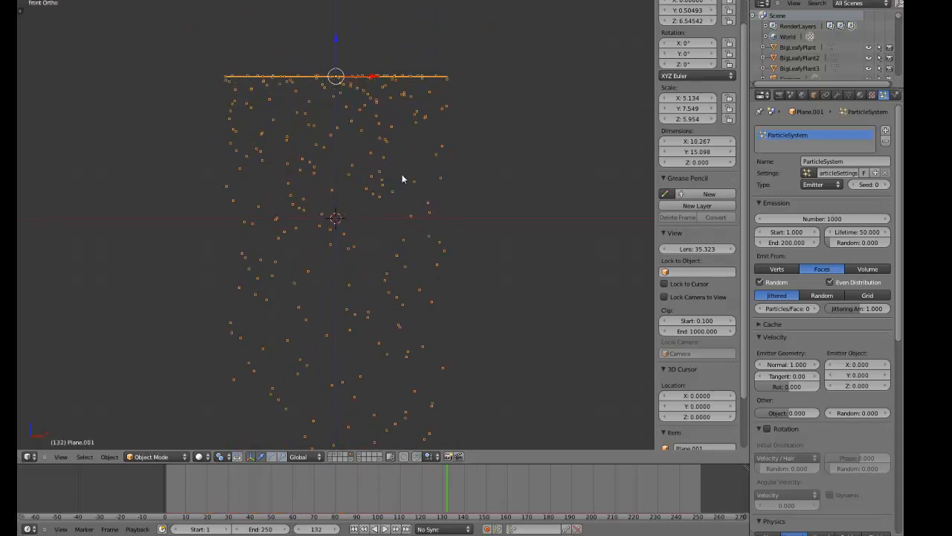
scroll(426, 142, "up", 5)
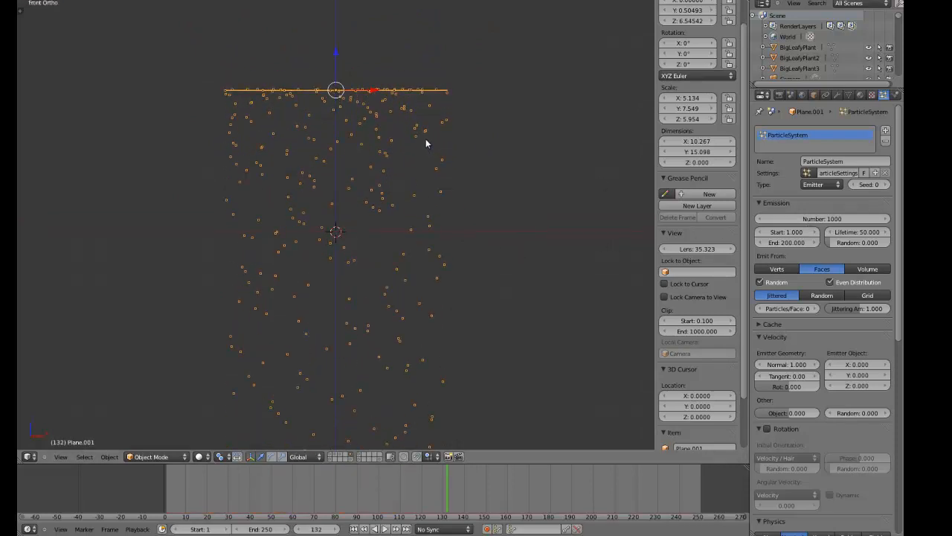
key("alt+a")
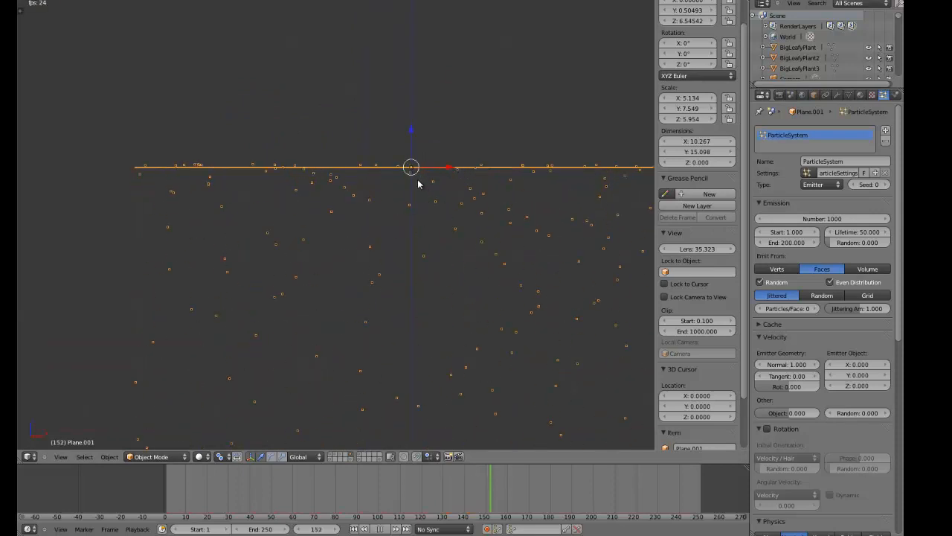
key("alt+a")
Step: Flip the emitter plane's normals and replay the particle animation from the front
key("Tab")
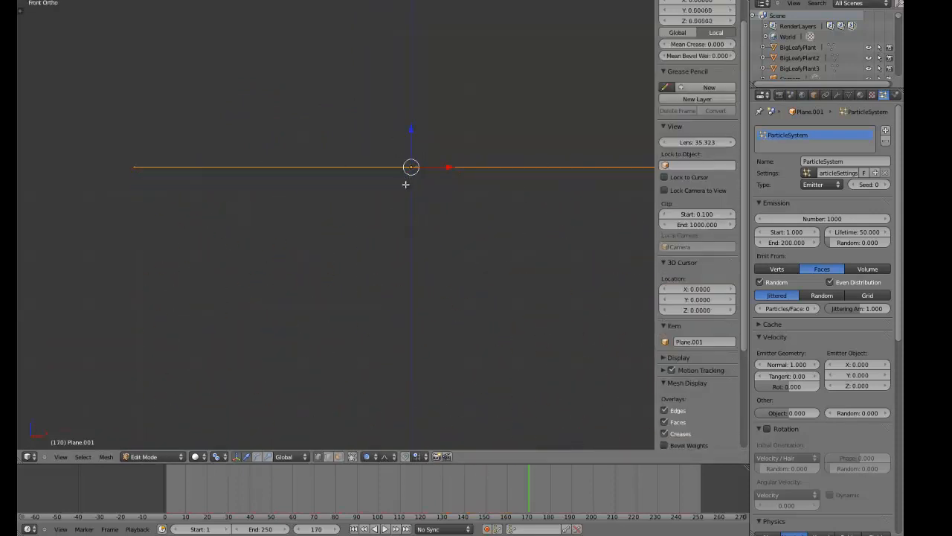
middle_click_drag(405, 180, 410, 220)
key("w")
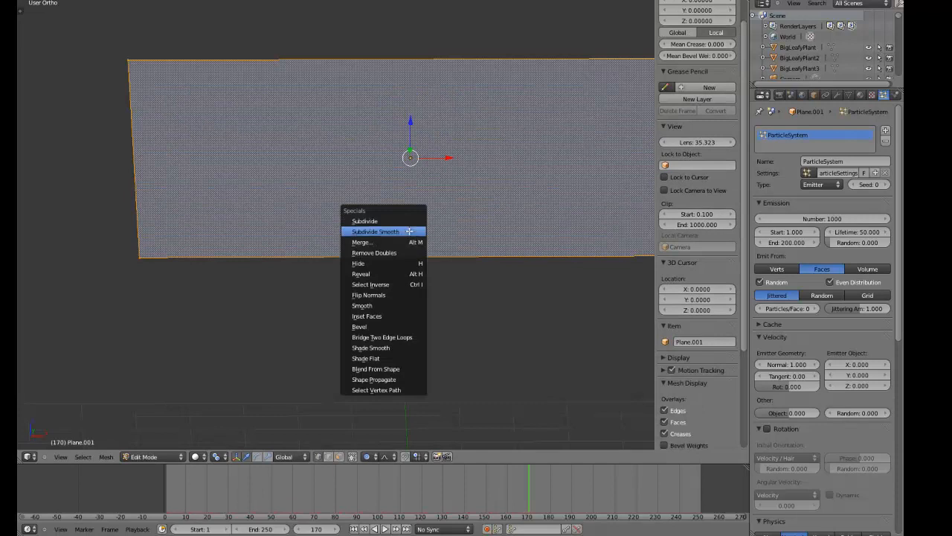
left_click(397, 294)
key("Tab")
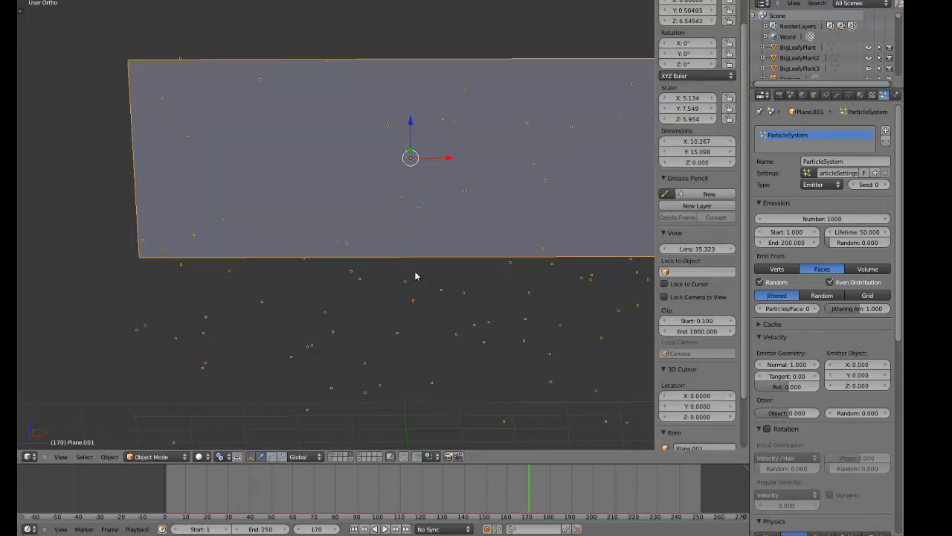
key("KP_1")
key("alt+a")
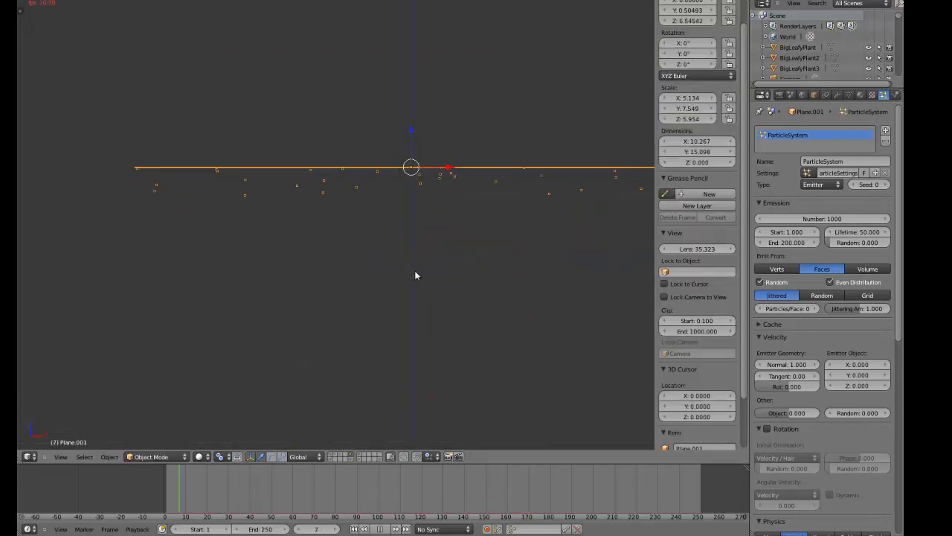
scroll(419, 238, "down", 4)
scroll(427, 202, "up", 2)
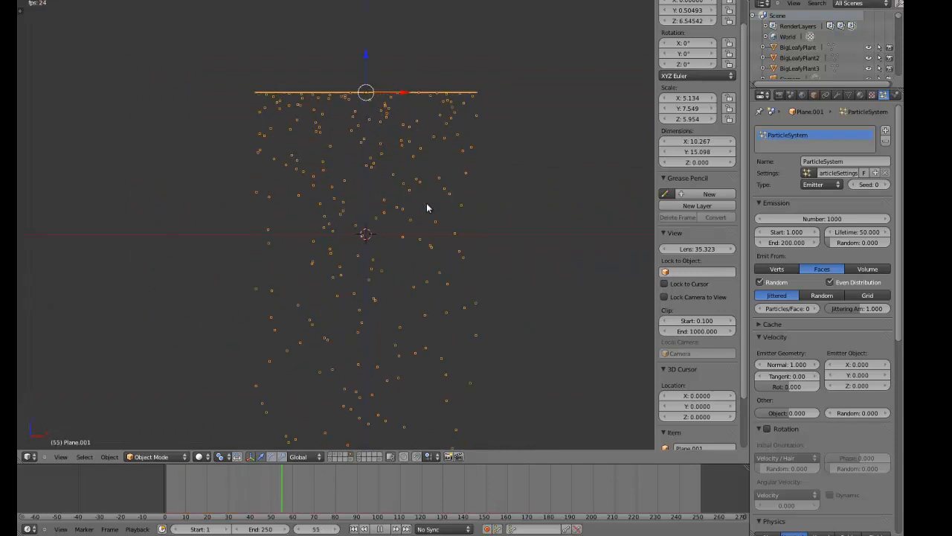
key("alt+a")
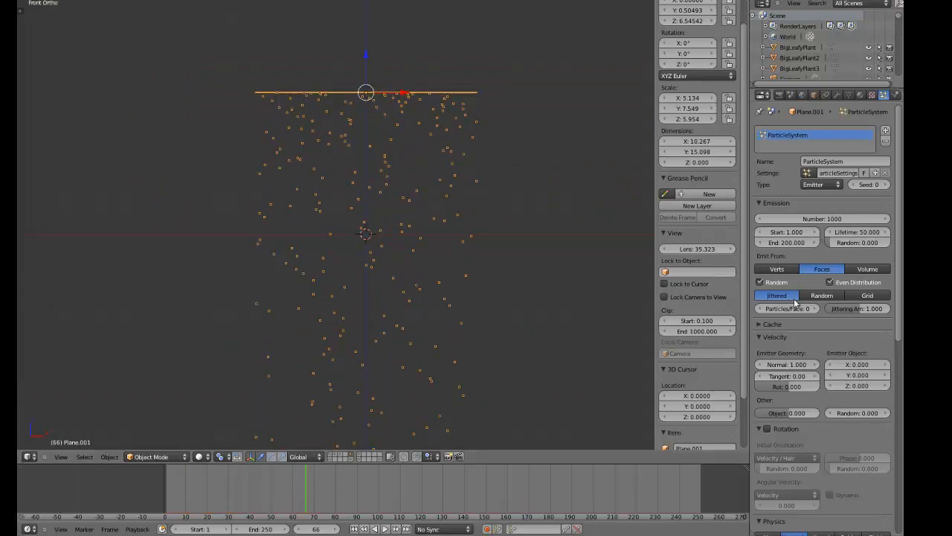
Step: Set the particles' Normal emission velocity to 5 and replay the animation from the first frame
left_click(787, 364)
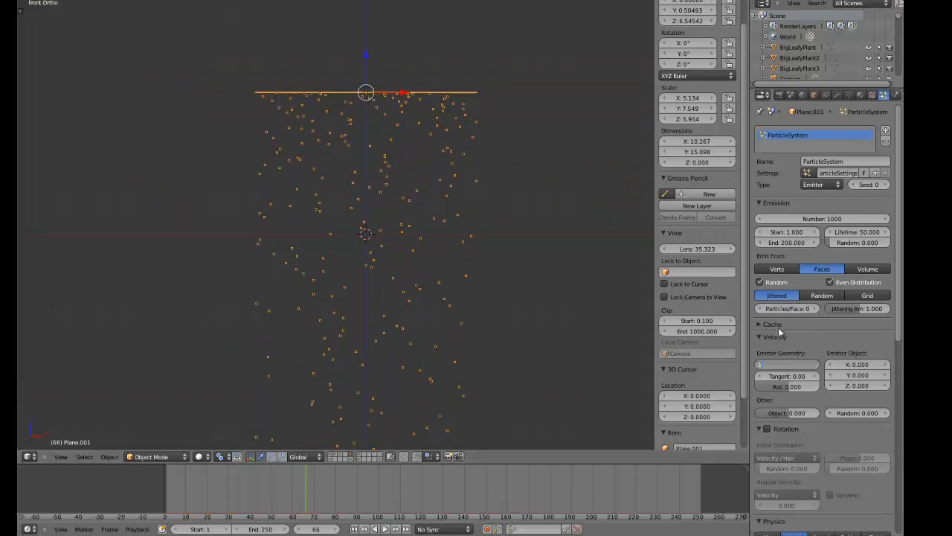
type("5")
key("Return")
key("shift+Left")
key("alt+a")
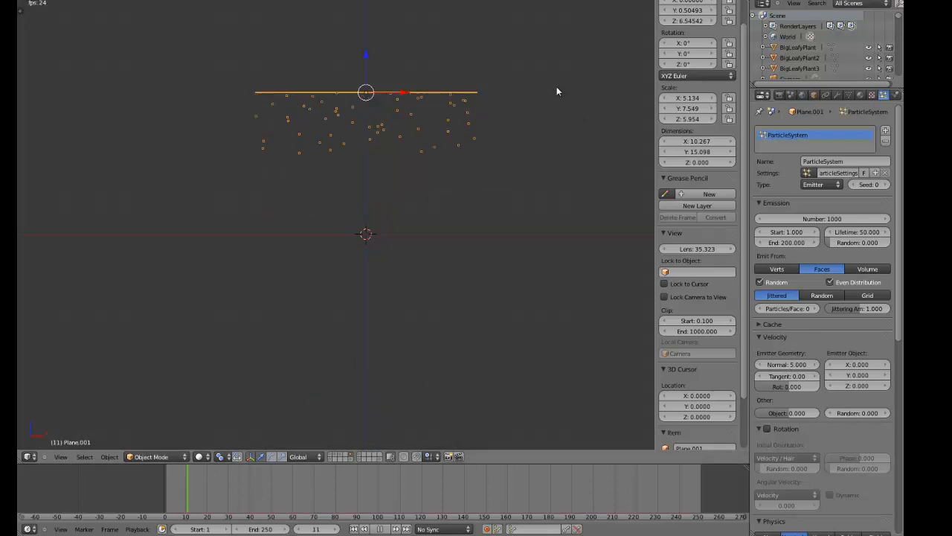
scroll(520, 140, "down", 6)
scroll(501, 189, "up", 5)
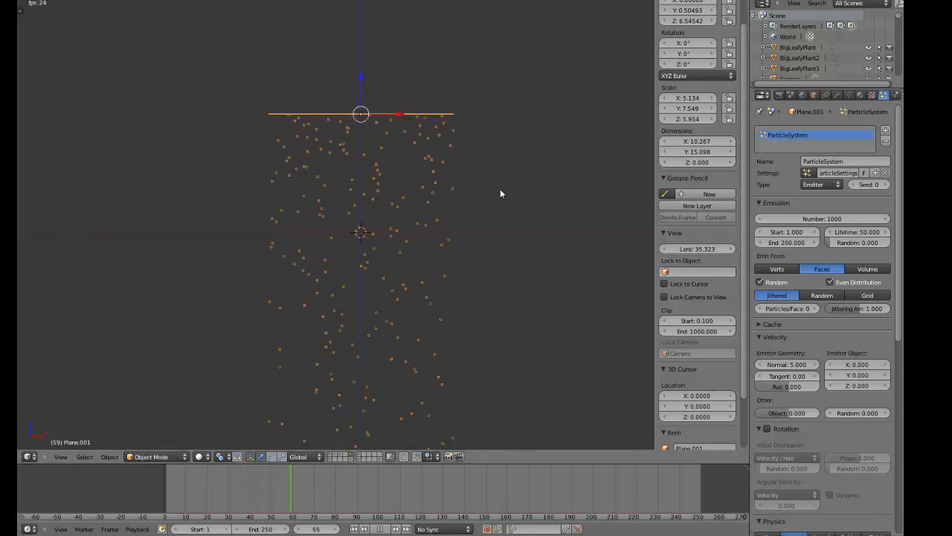
Step: Set the emitter plane's particle number to 300000
scroll(500, 188, "up", 2)
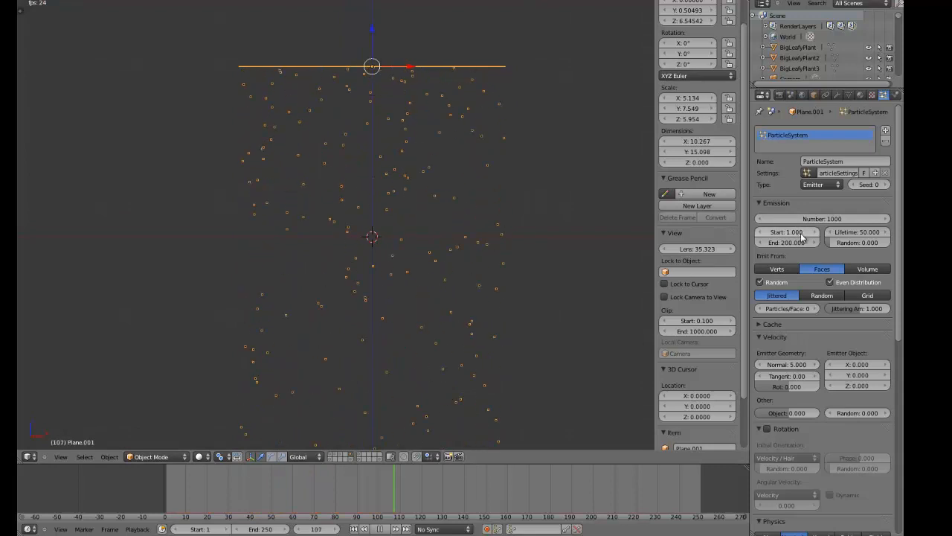
left_click(819, 218)
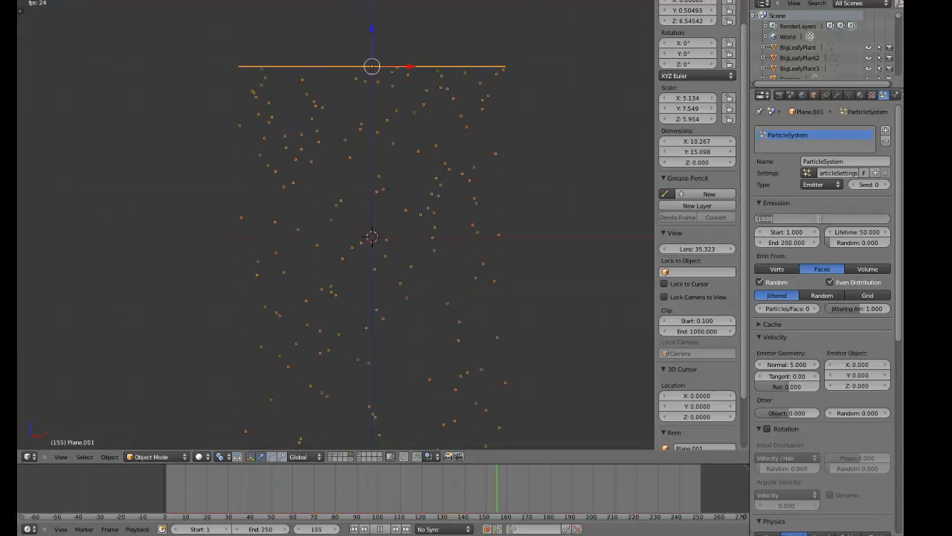
type("3")
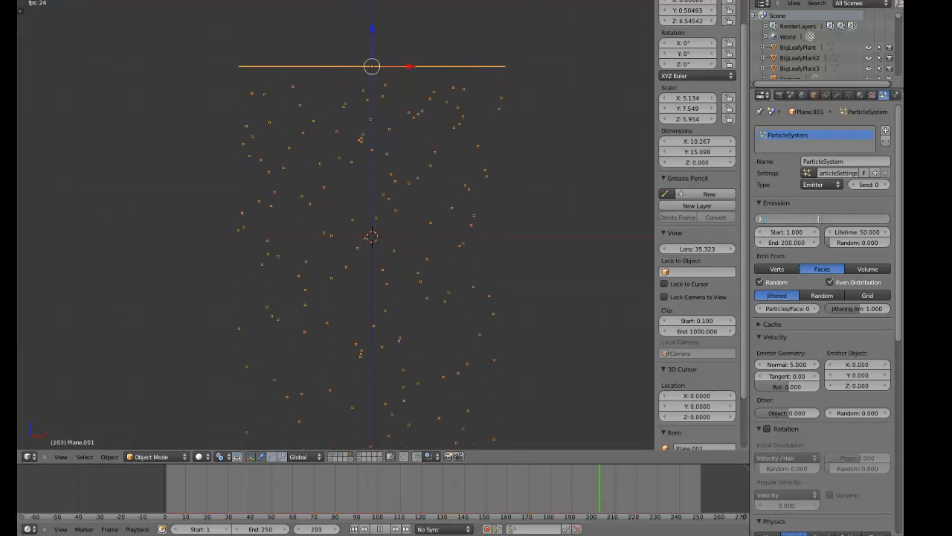
type("00000")
key("Return")
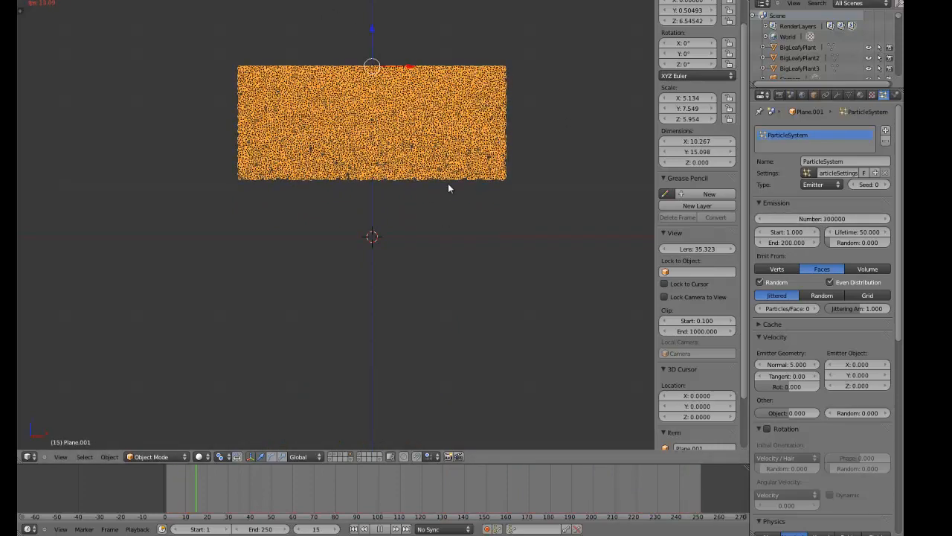
Step: Set the particles to render as lines and show them through the camera
middle_click_drag(477, 147, 440, 179)
scroll(766, 257, "down", 8)
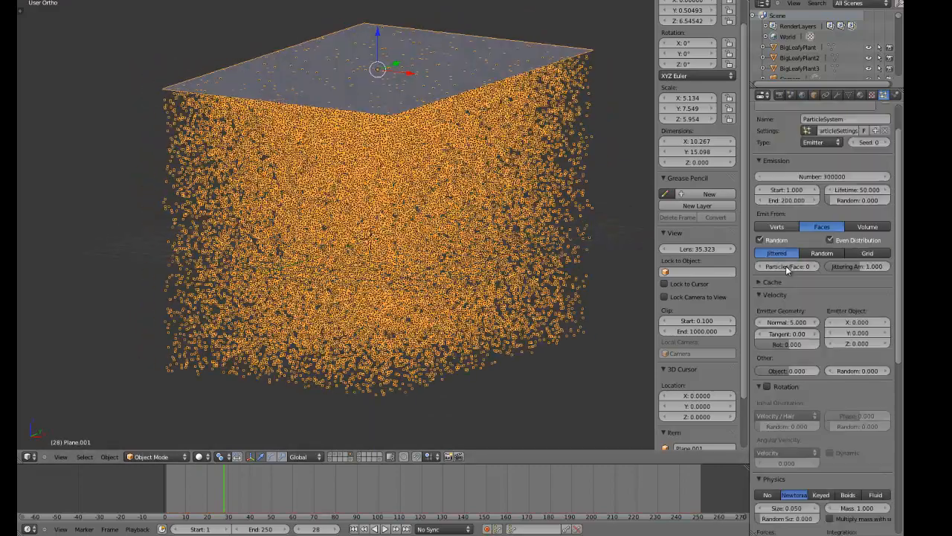
scroll(773, 339, "down", 2)
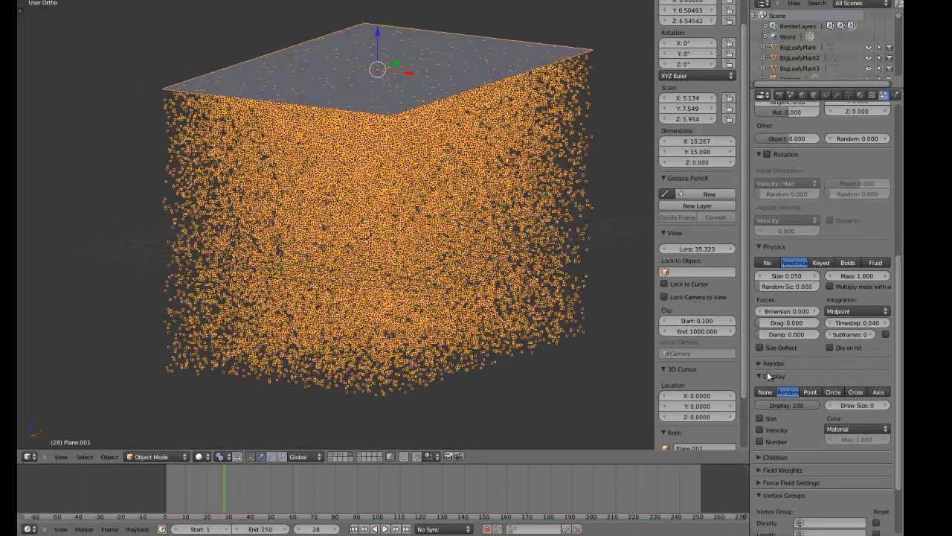
left_click(771, 364)
left_click(803, 418)
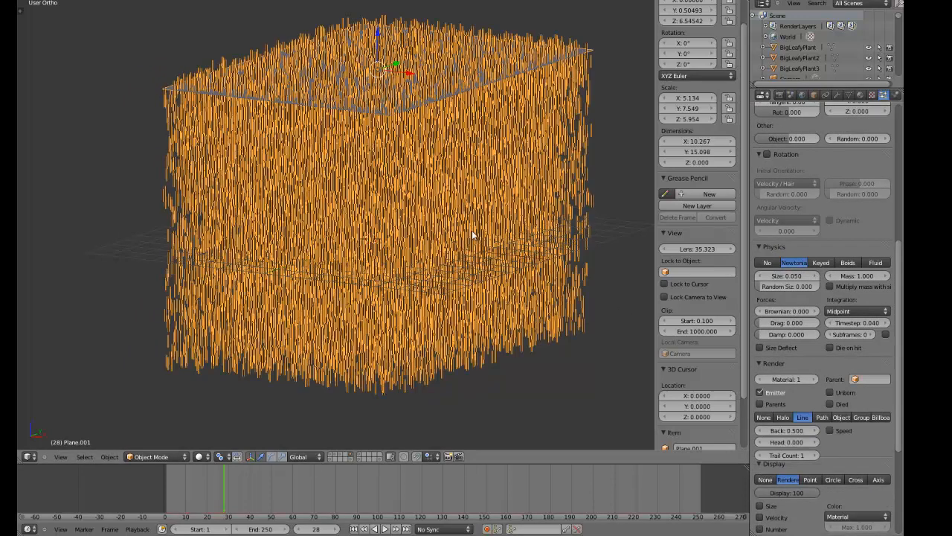
key("KP_0")
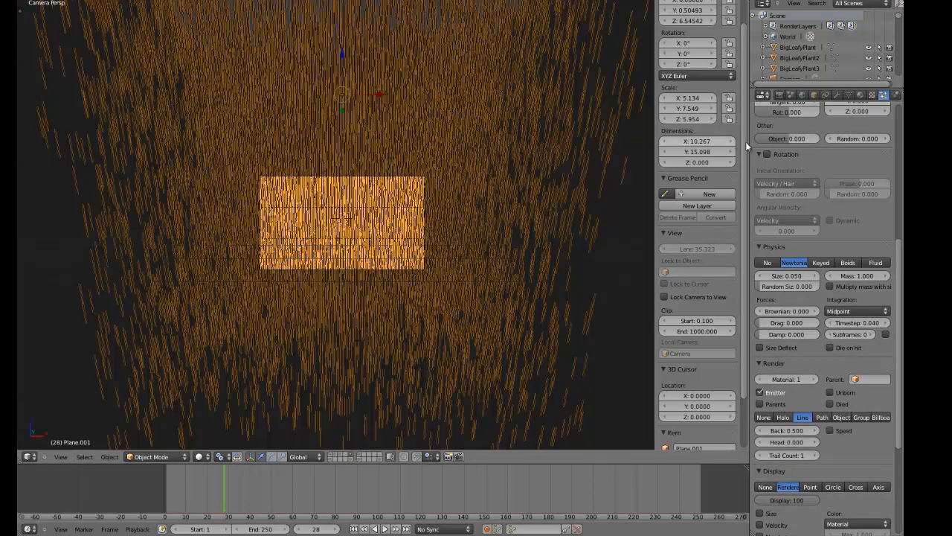
Step: Reduce the particle number to 30000
scroll(823, 195, "up", 10)
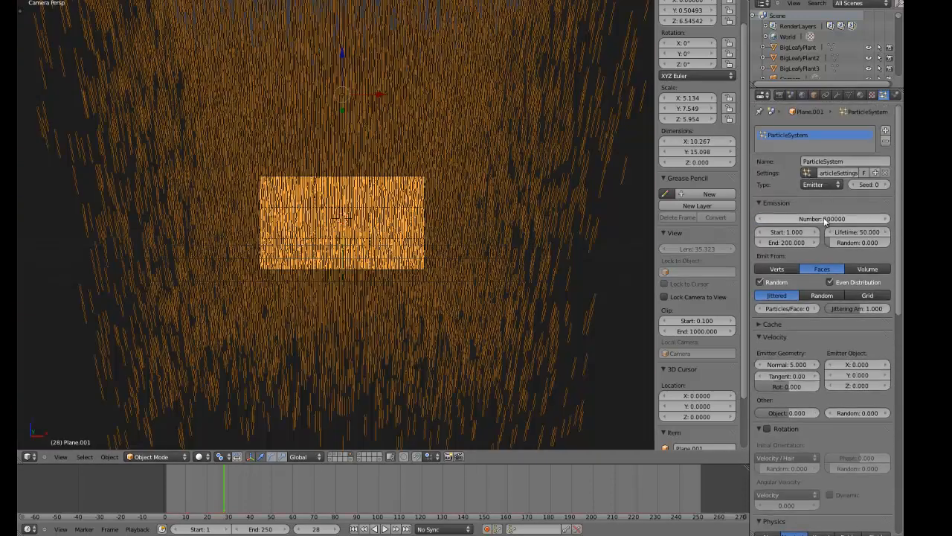
left_click(824, 218)
type("3000")
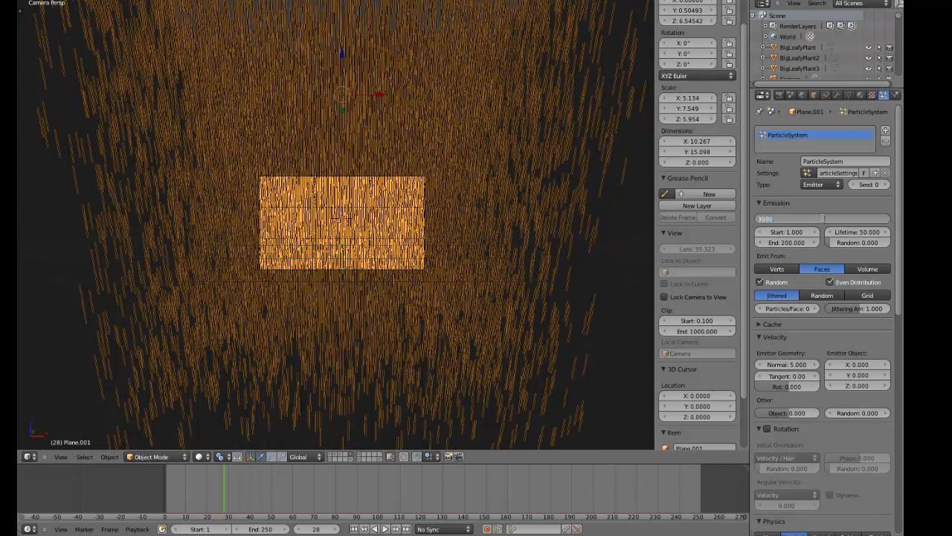
type("0")
key("Return")
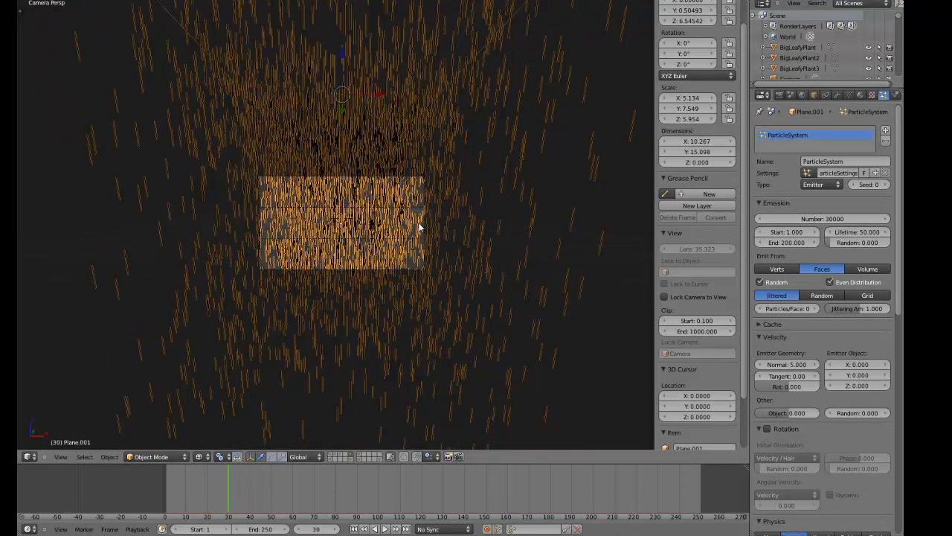
Step: Show the rain lines from the front in solid shading and save over the existing file
key("z")
key("KP_1")
key("ctrl+s")
left_click(419, 228)
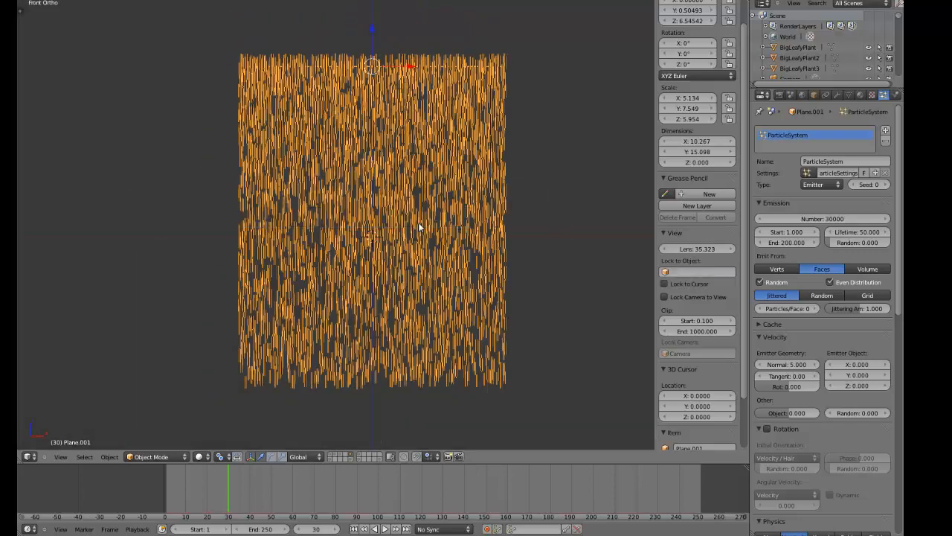
Step: Select the emitter plane in the camera view and show the ground, tree and rock layers together with the rain
mouse_move(401, 216)
middle_mouse_down()
mouse_move(364, 238)
mouse_move(285, 227)
mouse_move(310, 255)
mouse_move(334, 236)
mouse_move(357, 244)
middle_mouse_up()
key("KP_0")
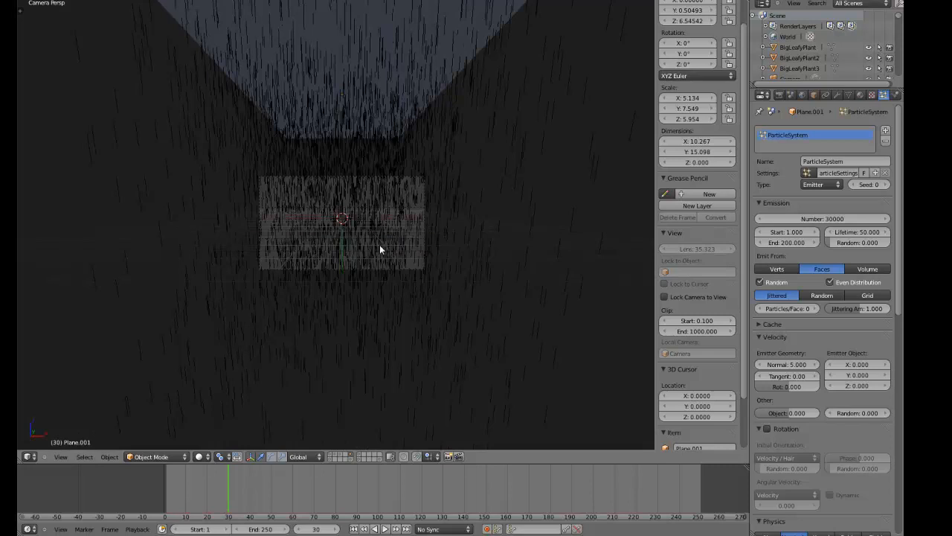
right_click(329, 87)
left_click(330, 454, "shift")
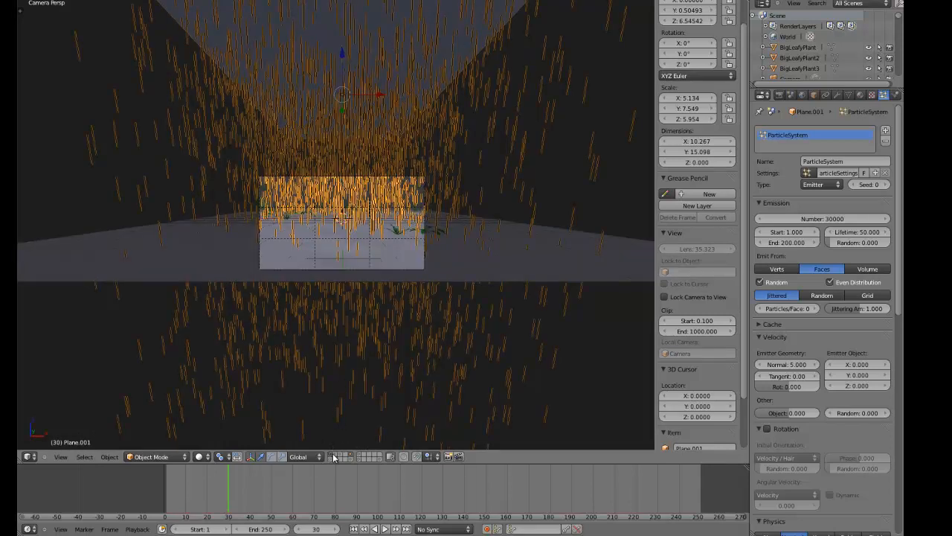
left_click(331, 455, "shift")
left_click(339, 455, "shift")
left_click(335, 454, "shift")
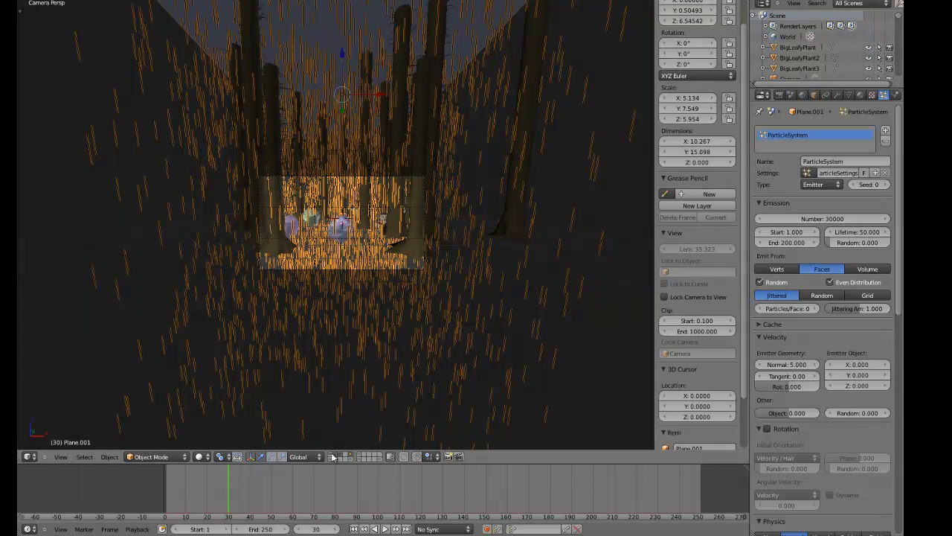
left_click(333, 456, "shift")
scroll(364, 312, "up", 5)
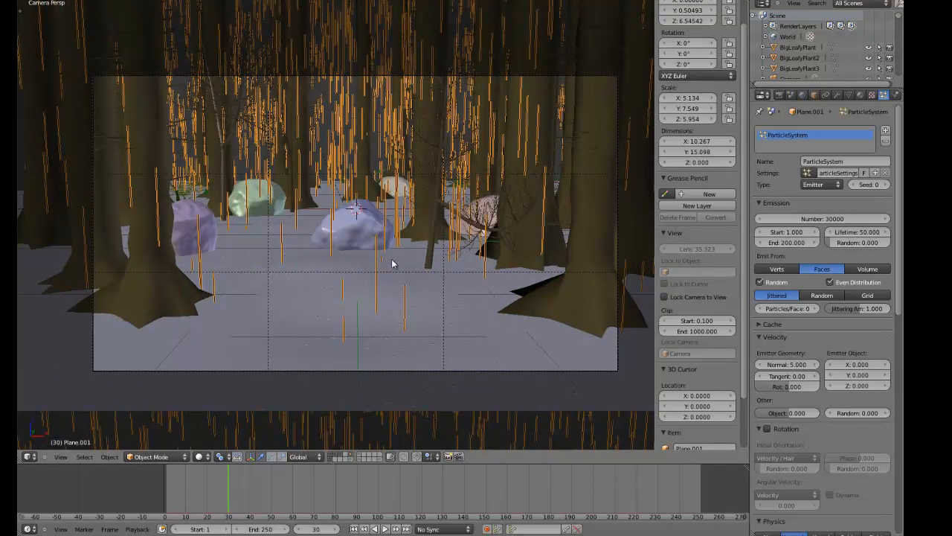
scroll(392, 259, "down", 3)
scroll(393, 264, "up", 3)
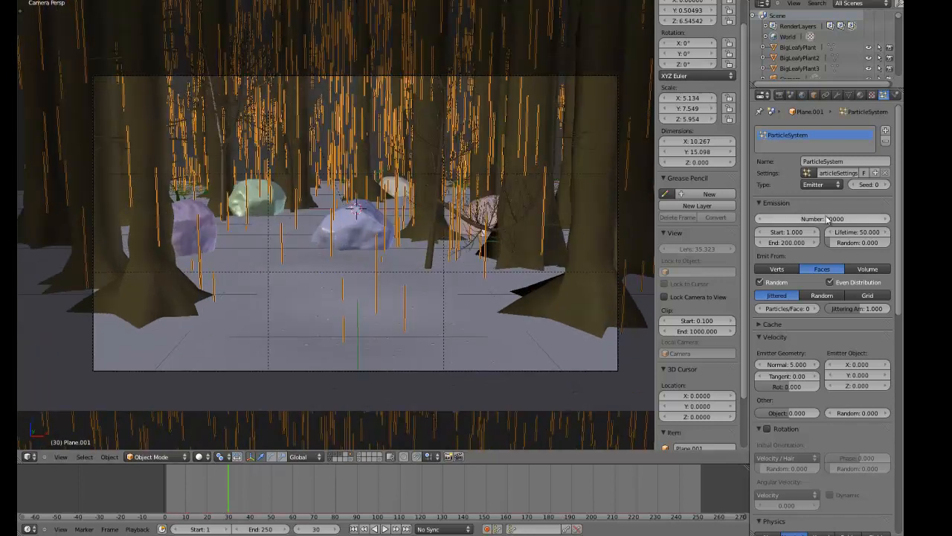
Step: Set the particle number to 300000 and replay the animation from the first frame
left_click(828, 219)
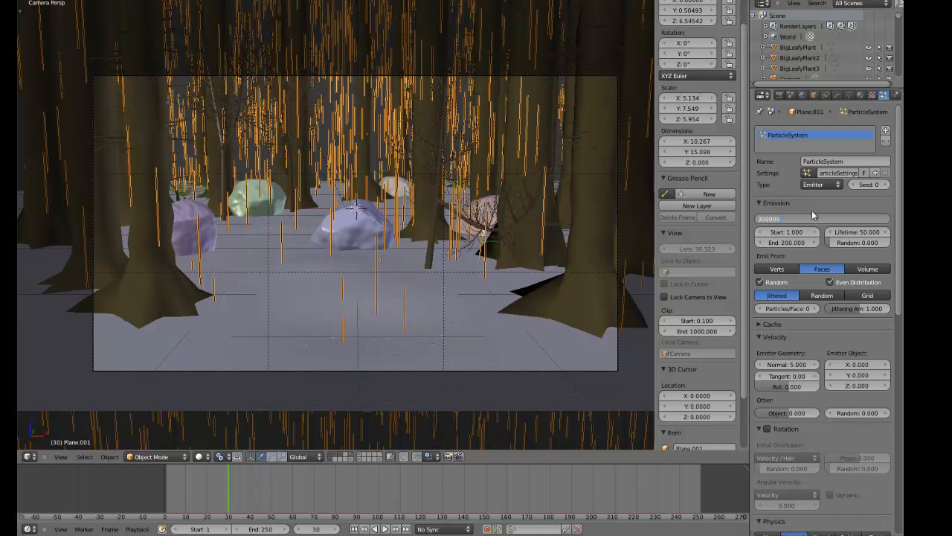
type("300000")
key("Return")
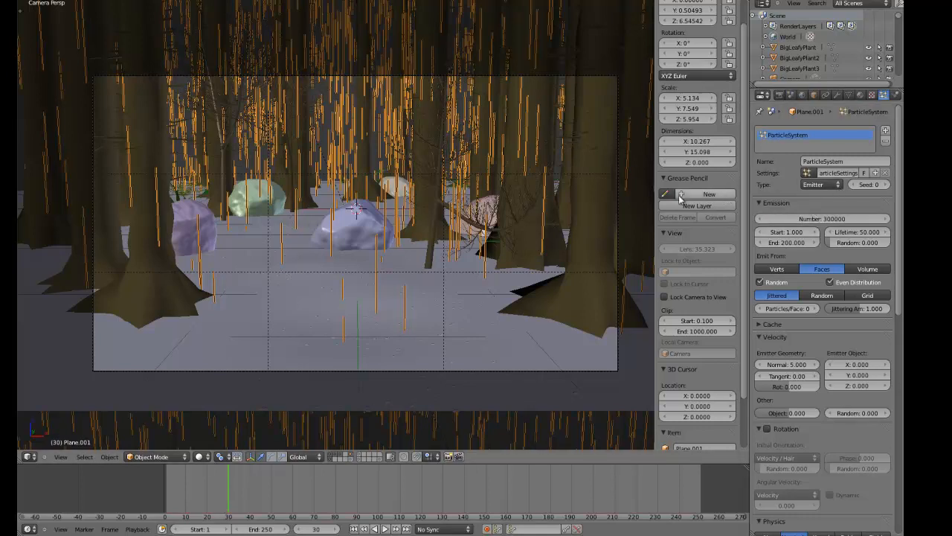
key("shift+Left")
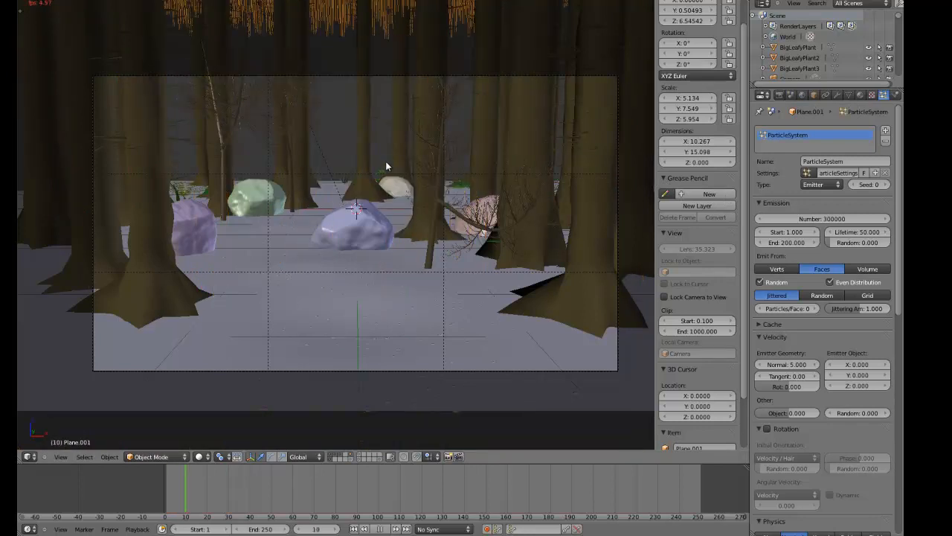
Step: Save the scene over RainforestPart15_File.blend in the Part 15 folder
left_click(58, 0)
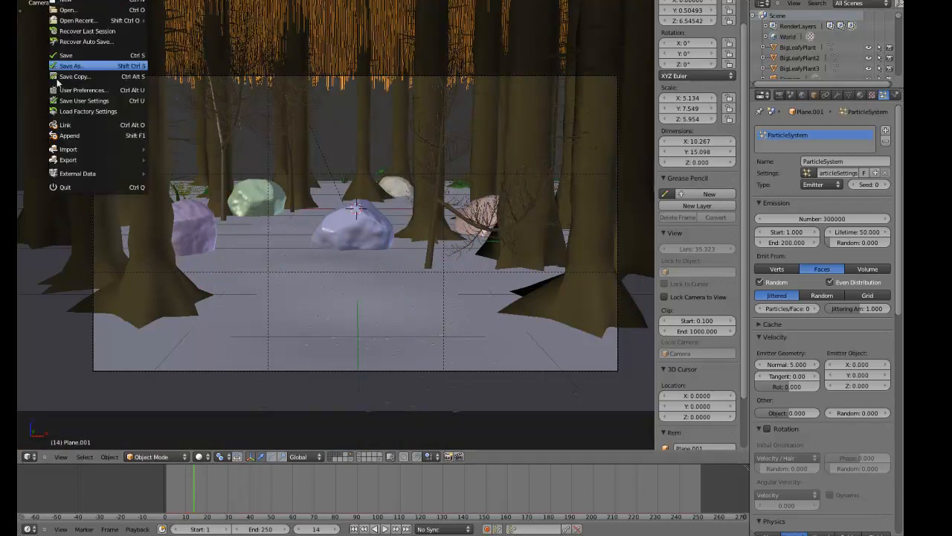
left_click(66, 65)
left_click(189, 41)
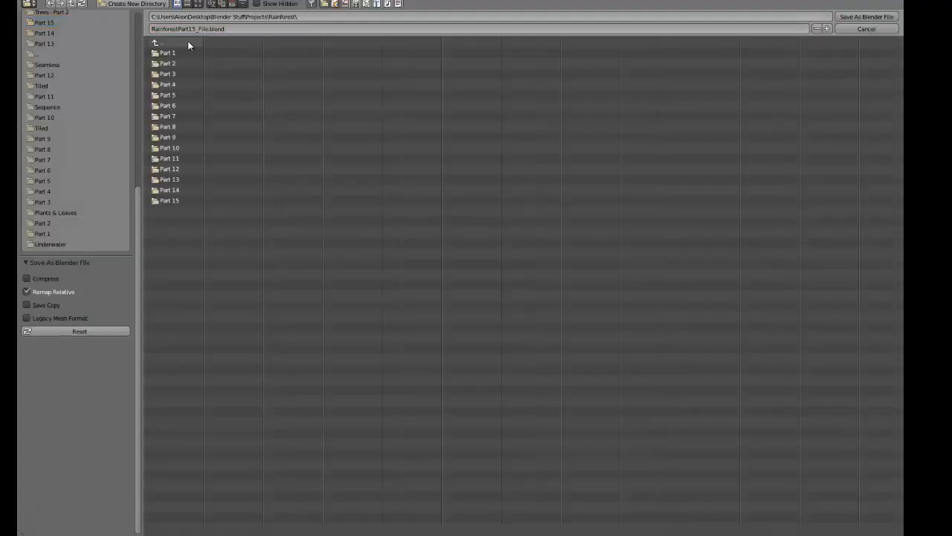
left_click(168, 200)
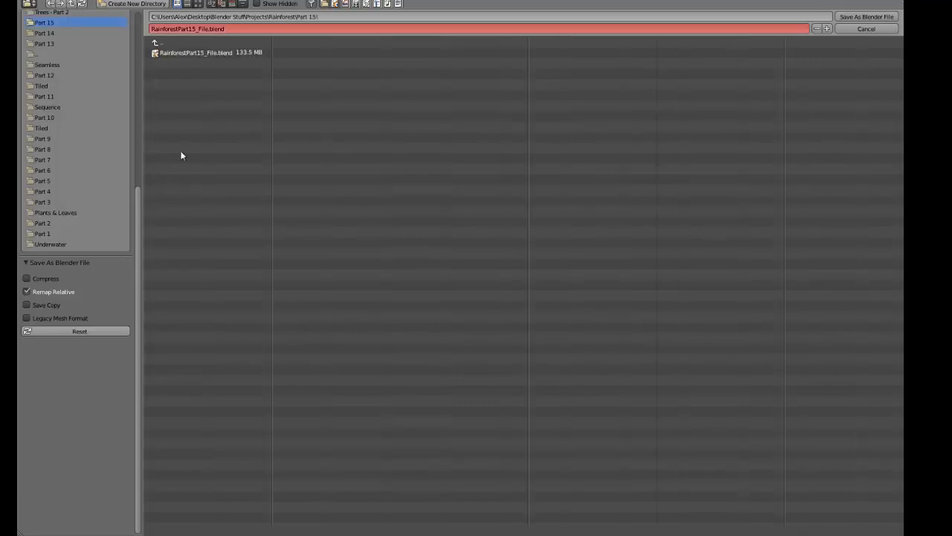
left_click(867, 16)
left_click(404, 199)
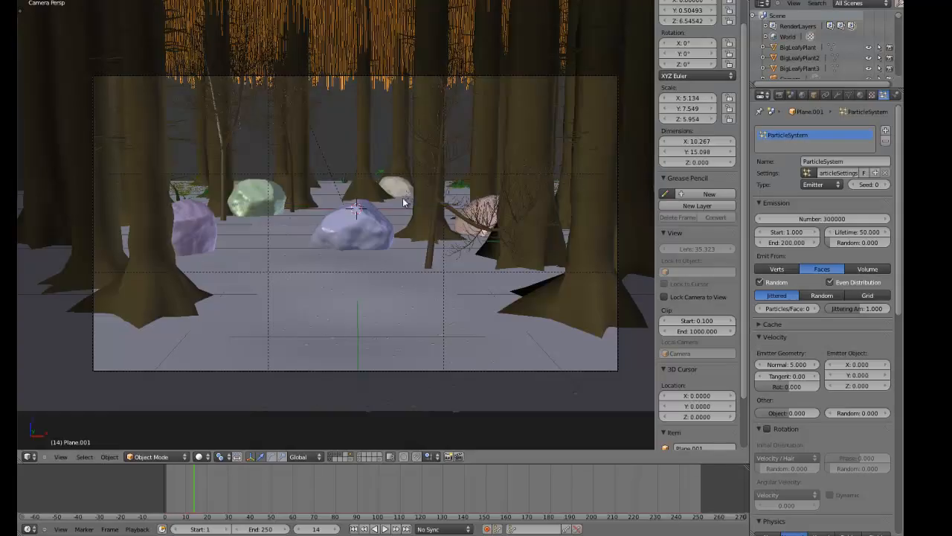
Step: Play the rain animation through the camera and examine the falling lines from the front
scroll(403, 198, "down", 4)
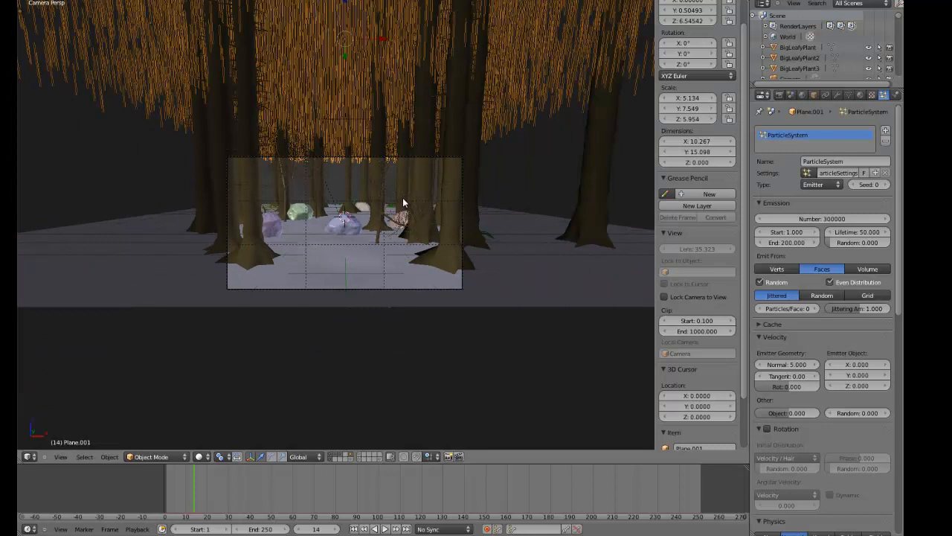
key("alt+a")
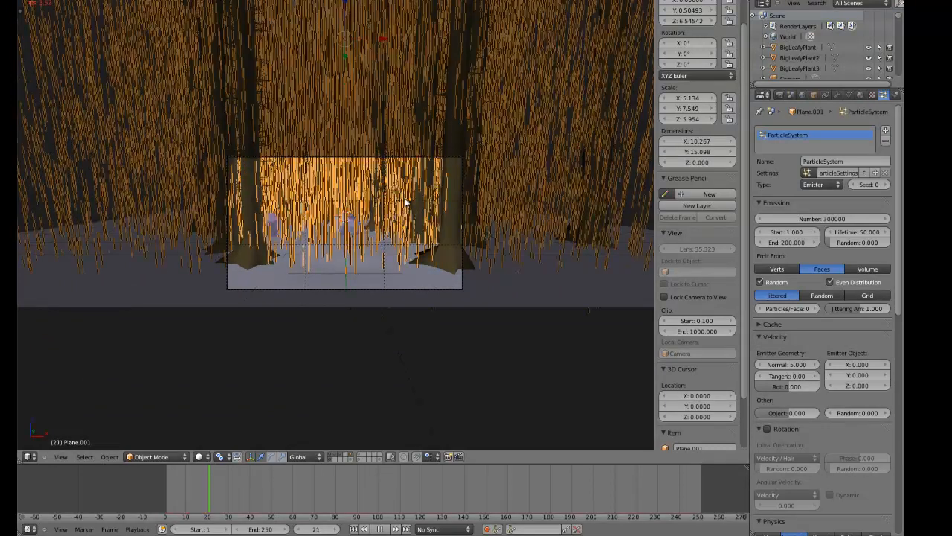
scroll(406, 201, "up", 2)
key("alt+a")
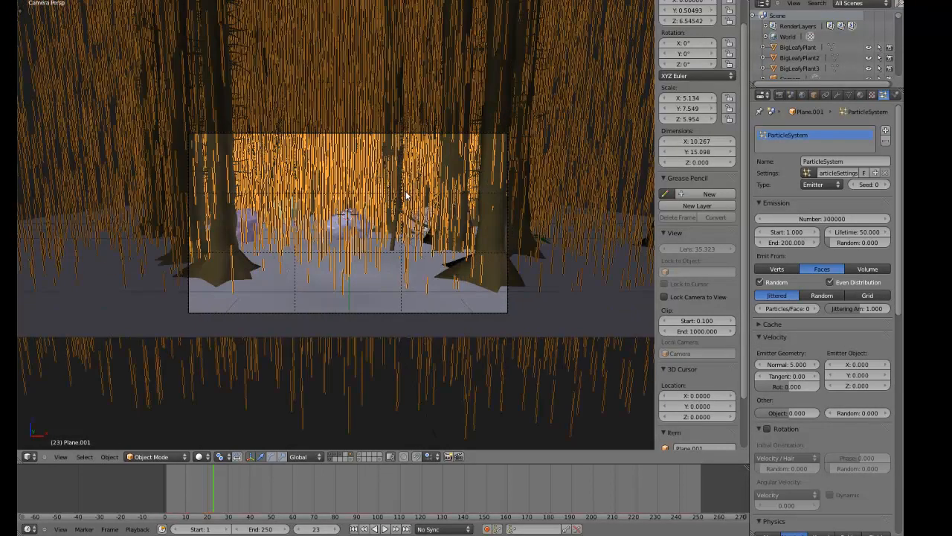
key("KP_1")
scroll(407, 194, "up", 2)
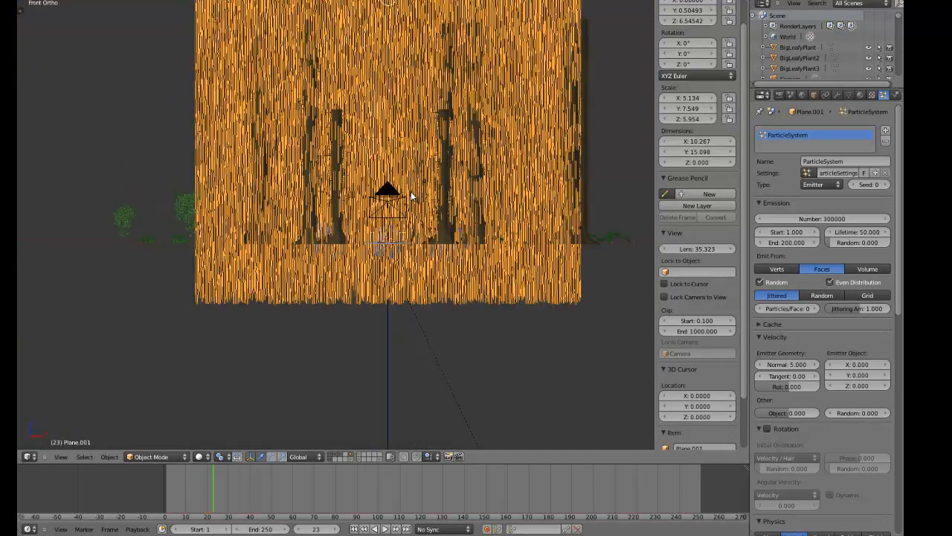
Step: Set the particle lines' Back length to 0.05, show the rain through the camera and save over the existing file
scroll(817, 332, "down", 3)
scroll(817, 332, "down", 5)
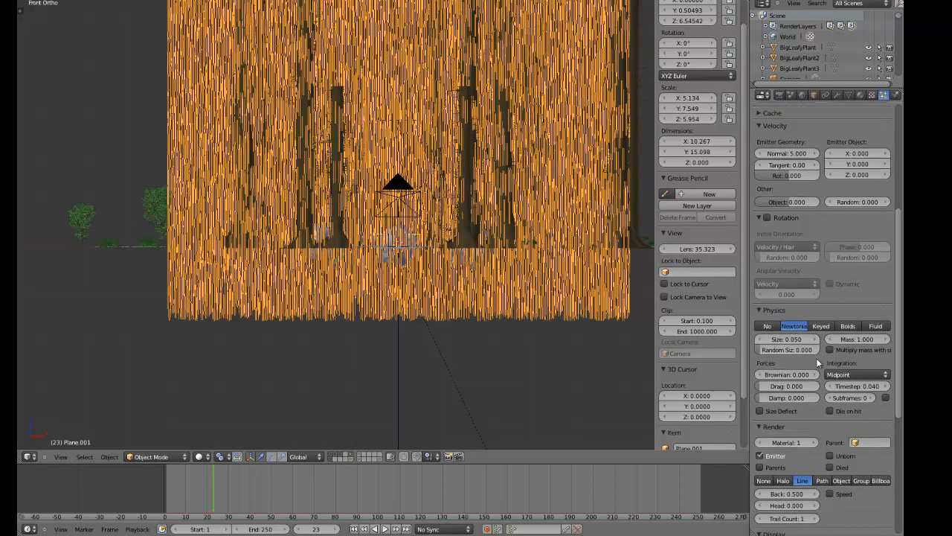
scroll(814, 413, "down", 3)
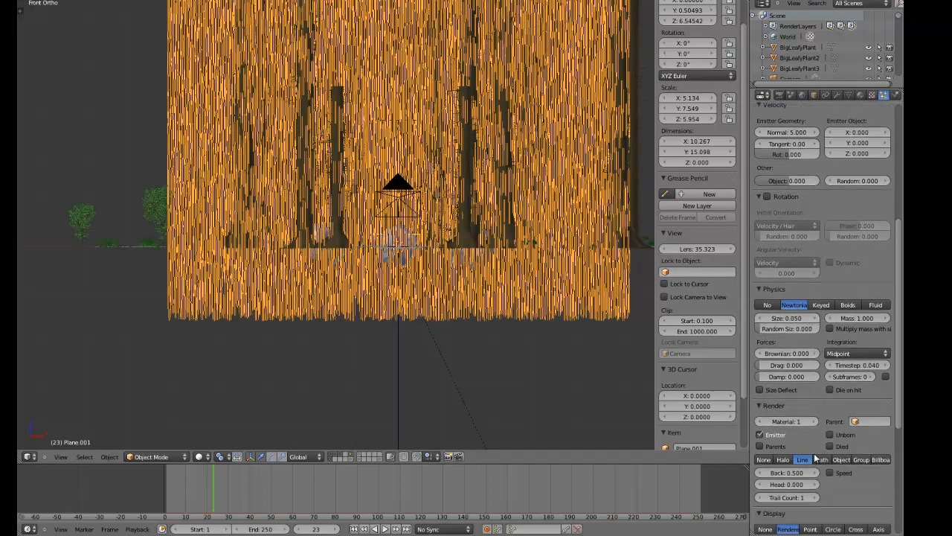
left_click(786, 389)
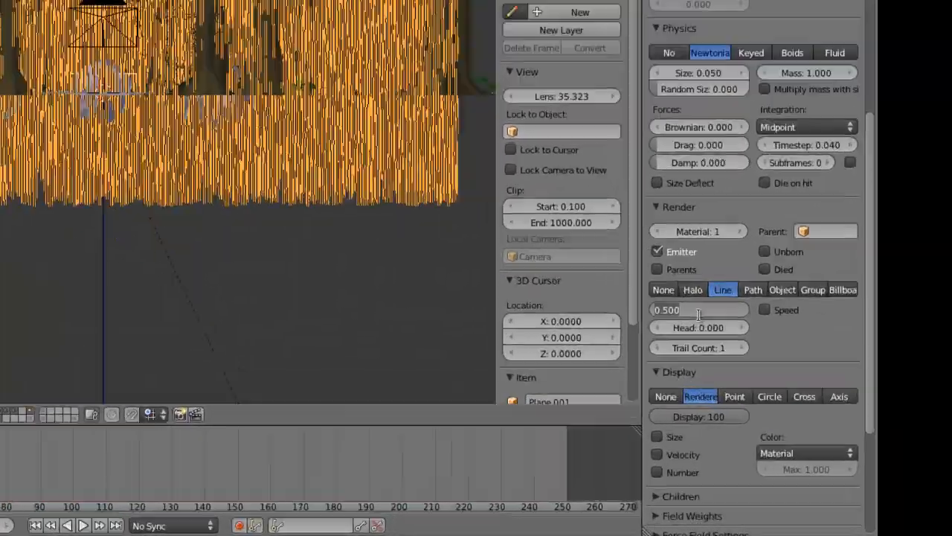
type(".05")
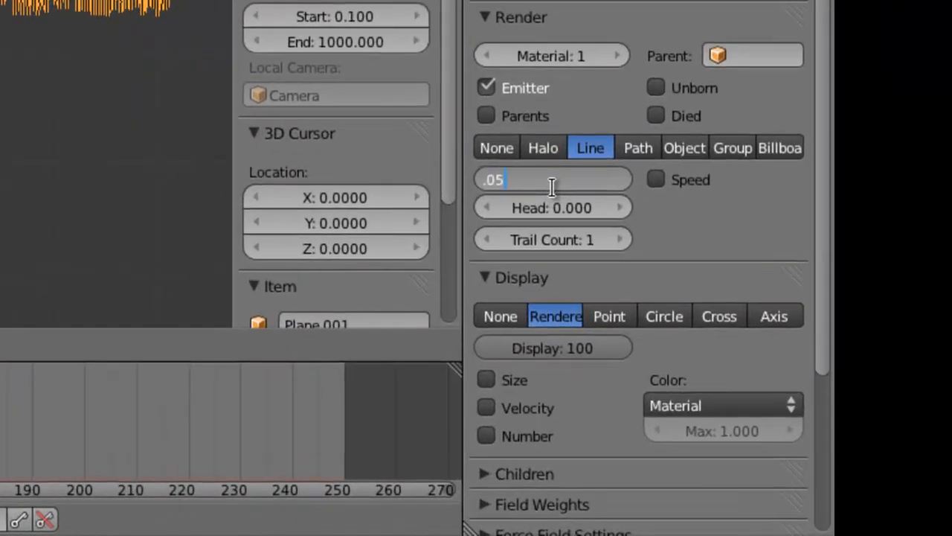
key("Return")
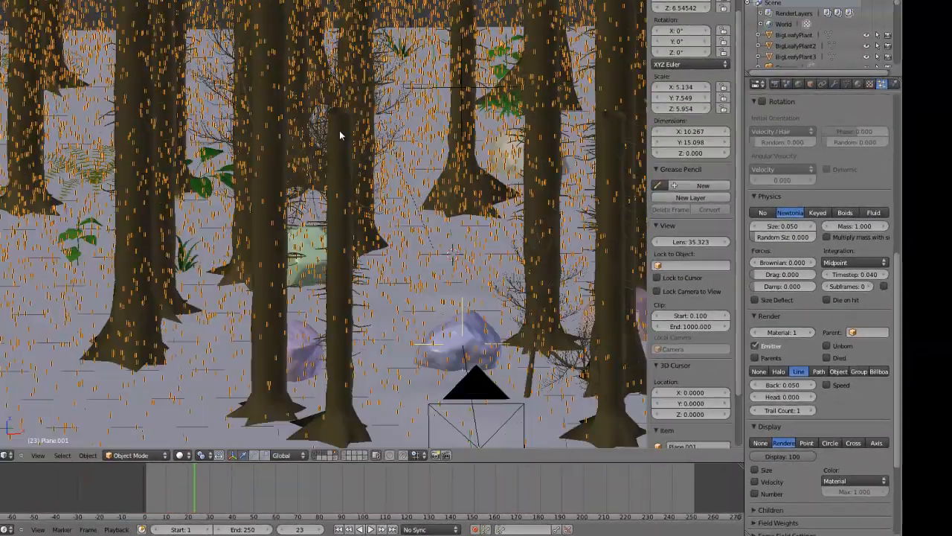
key("KP_0")
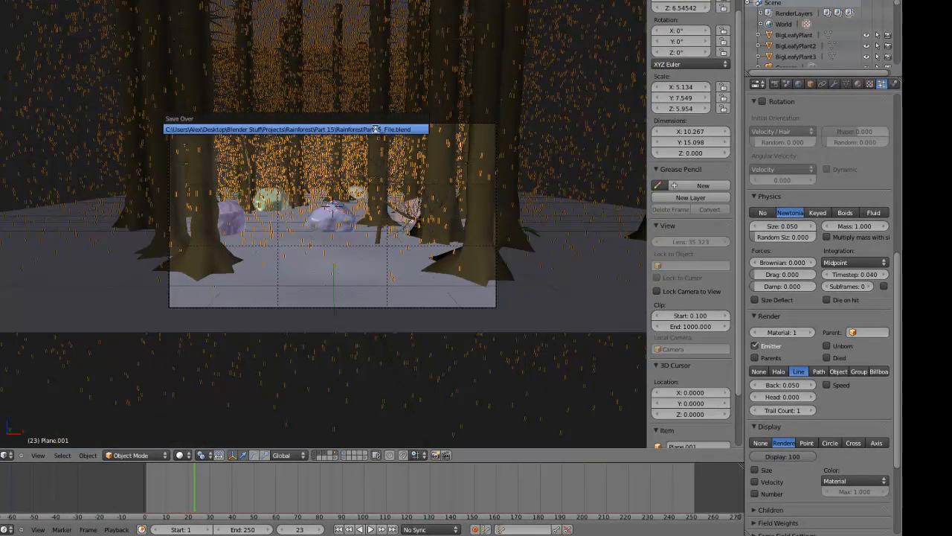
Step: Set the rain particle lines' Back length to 0.1 and view the longer lines through the camera
left_click(783, 384)
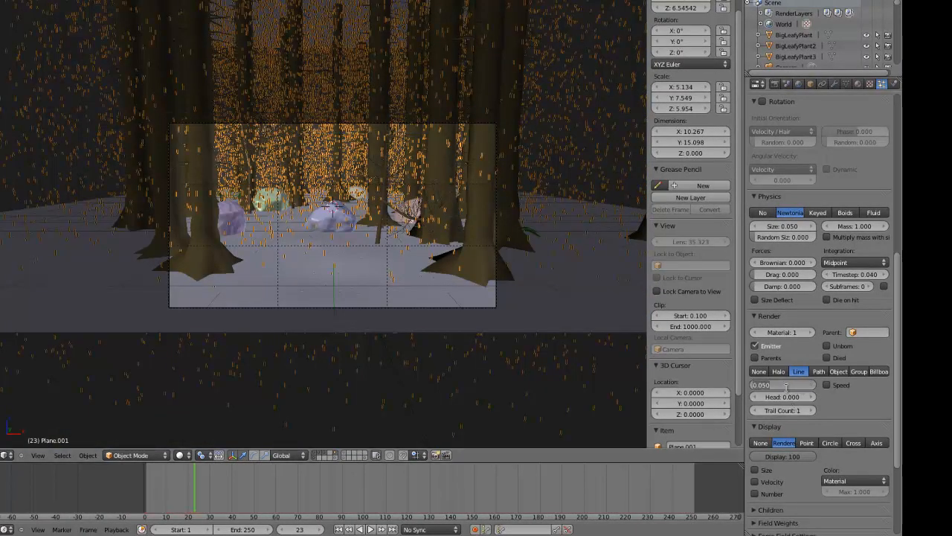
type(".1")
key("Return")
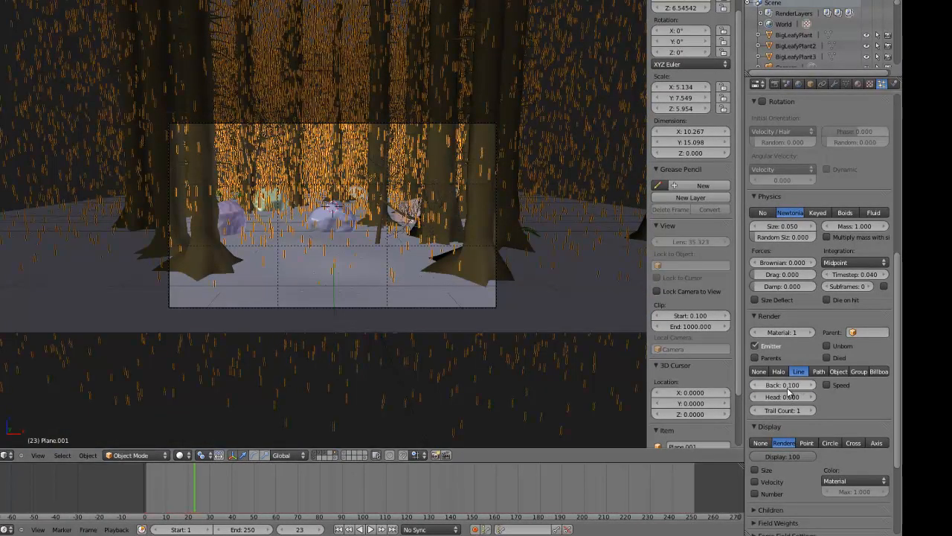
scroll(453, 181, "up", 2)
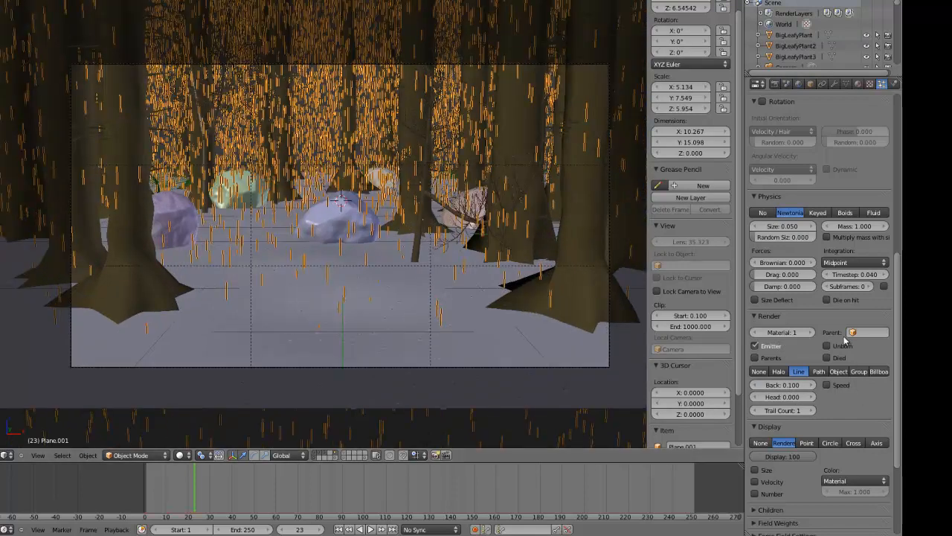
Step: Add a new material named Rain to the rain emitter plane and make it shadeless
left_click(859, 83)
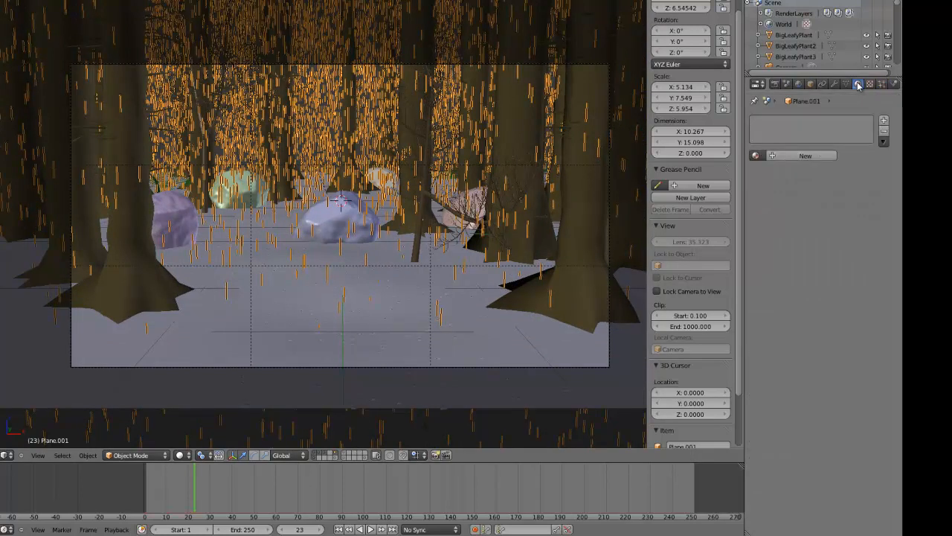
left_click(790, 156)
left_click(788, 157)
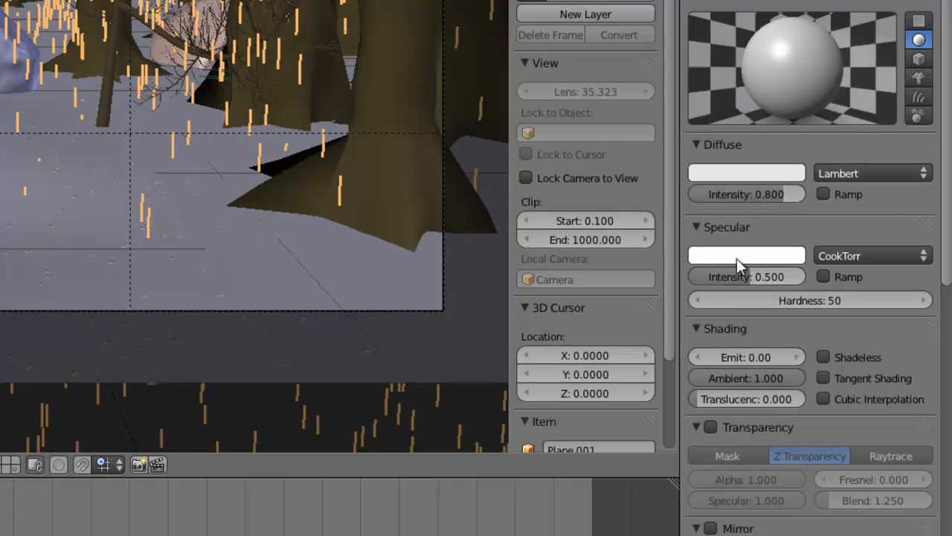
left_click(824, 358)
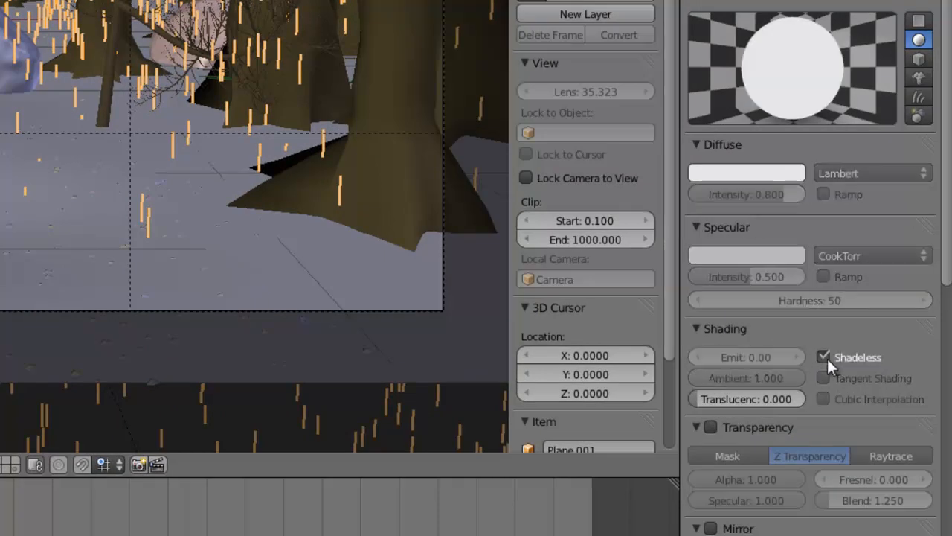
Step: Set the Rain material's diffuse colour to pure white with RGB values of 1 and save over the file
left_click(753, 174)
left_click(730, 102)
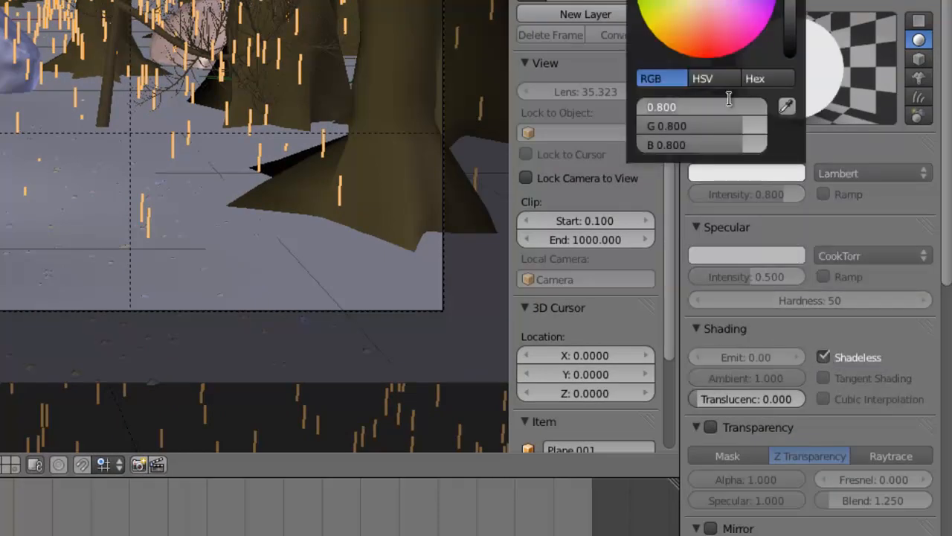
type("1")
key("Return")
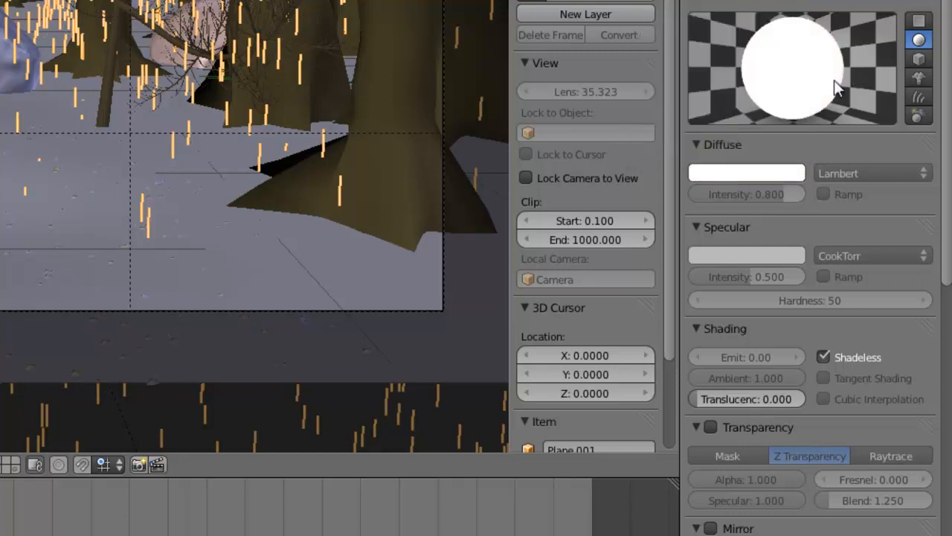
scroll(734, 84, "down", 4)
scroll(768, 127, "down", 15)
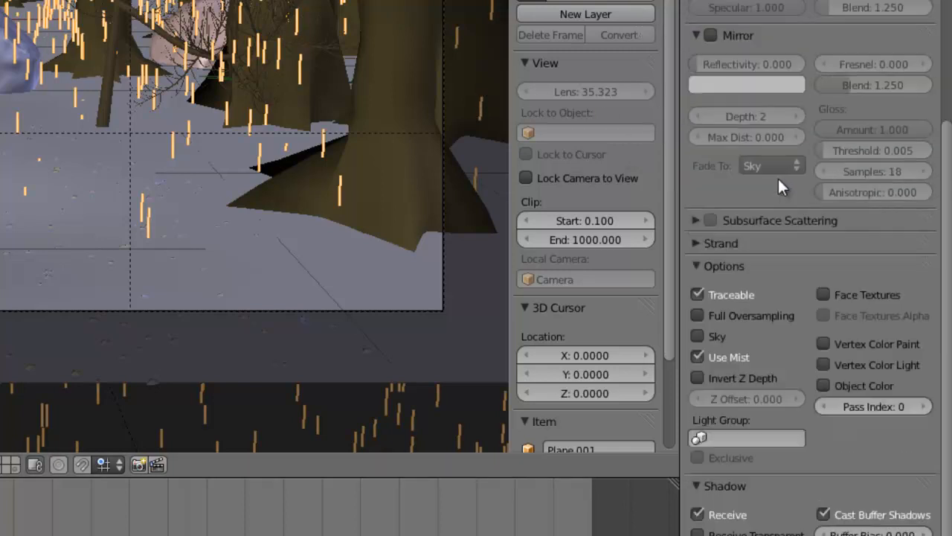
key("ctrl+s")
left_click(809, 216)
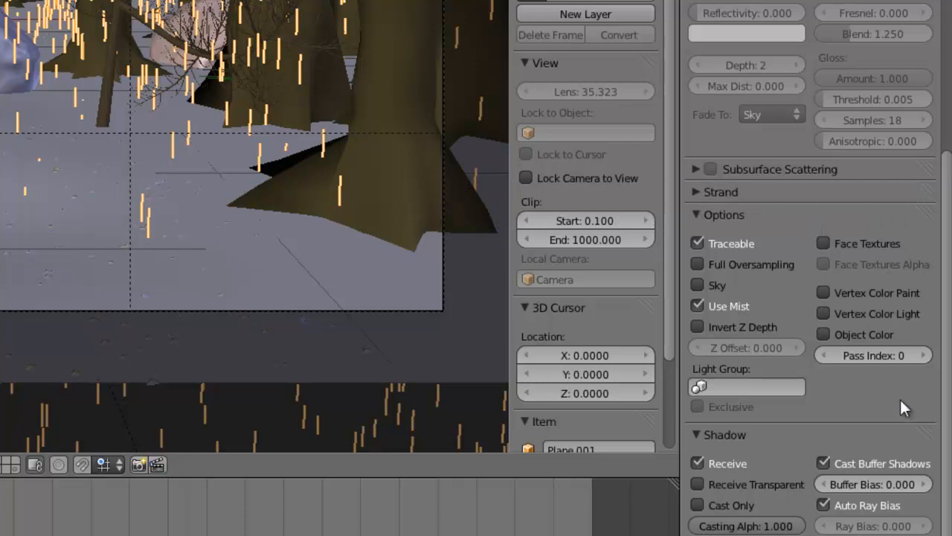
Step: Turn off Traceable, Receive, Cast Buffer Shadows and Auto Ray Bias for the Rain material and save over the file
left_click(823, 463)
left_click(823, 504)
left_click(697, 244)
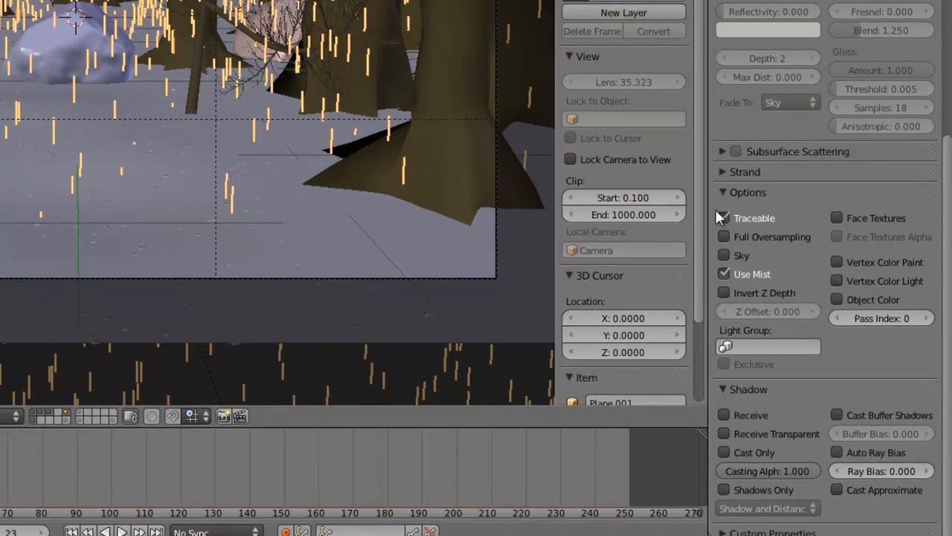
scroll(756, 265, "up", 12)
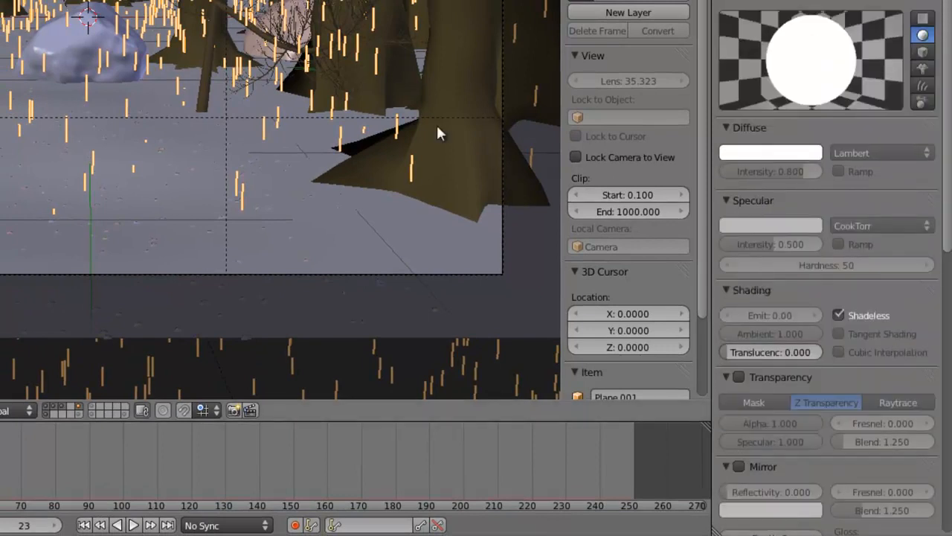
key("ctrl+s")
left_click(383, 140)
scroll(383, 138, "down", 4)
key("ctrl+s")
left_click(383, 141)
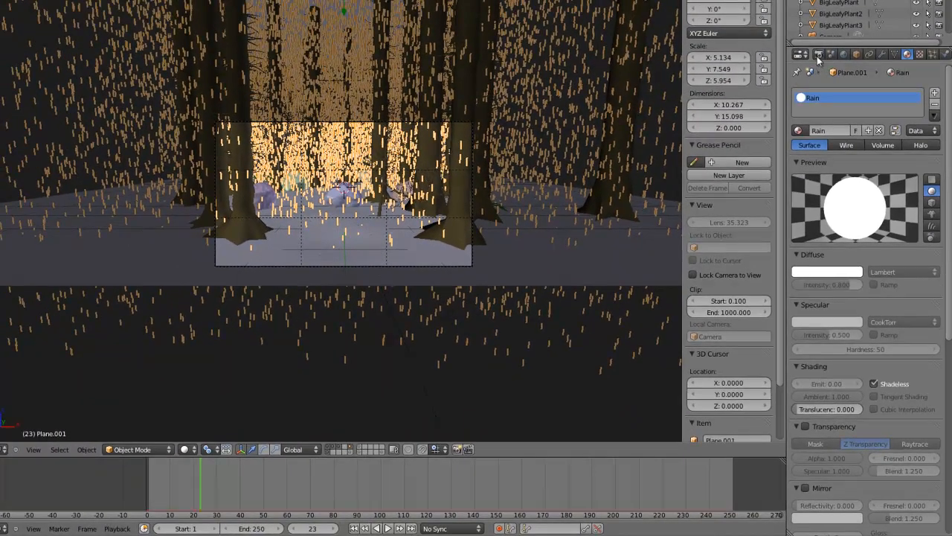
Step: Compare the Scene and Sky render layers and restrict the Rain render layer to the rain emitter's scene layer
left_click(819, 55)
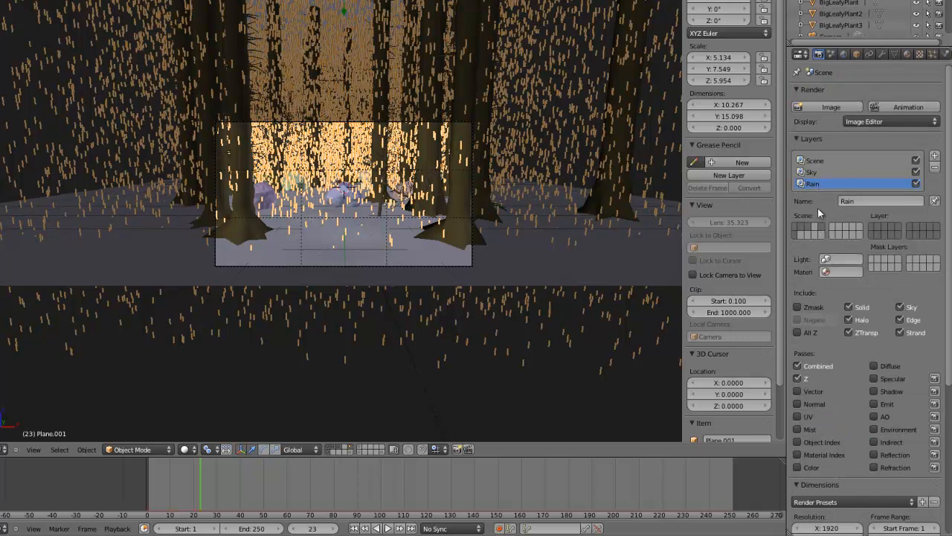
left_click(810, 161)
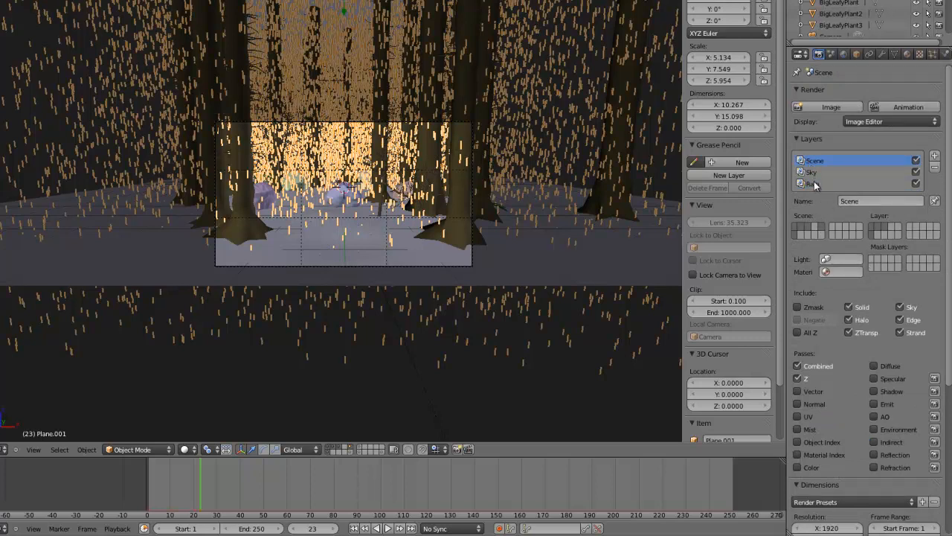
left_click(812, 183)
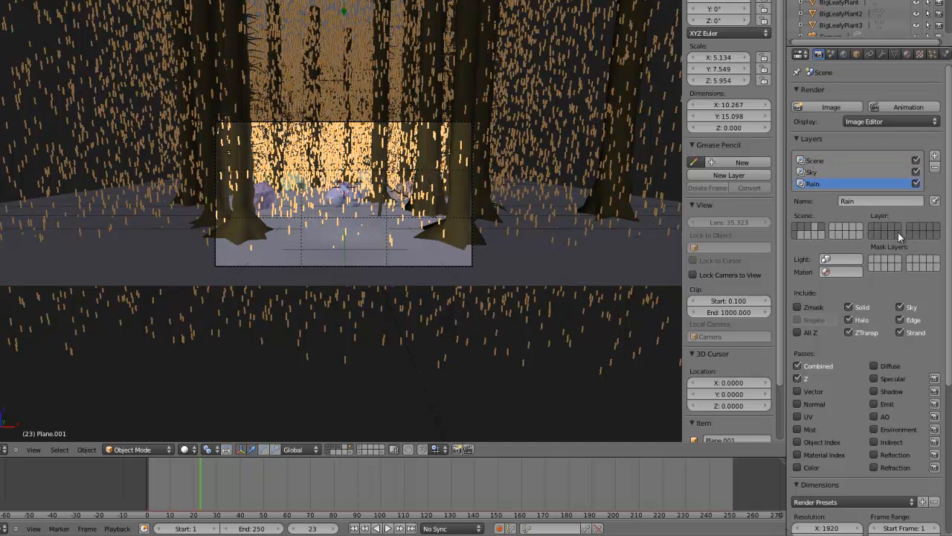
left_click(817, 162)
left_click(818, 172)
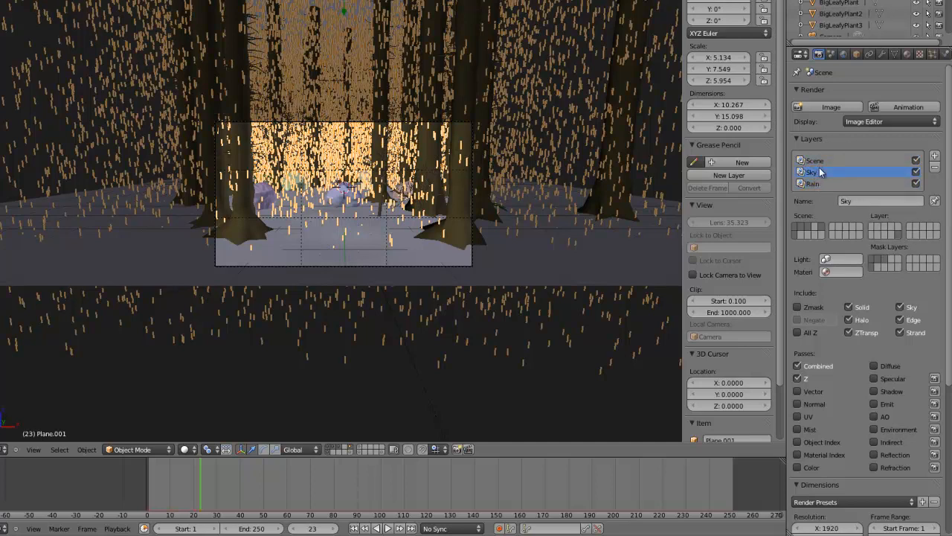
left_click(821, 184)
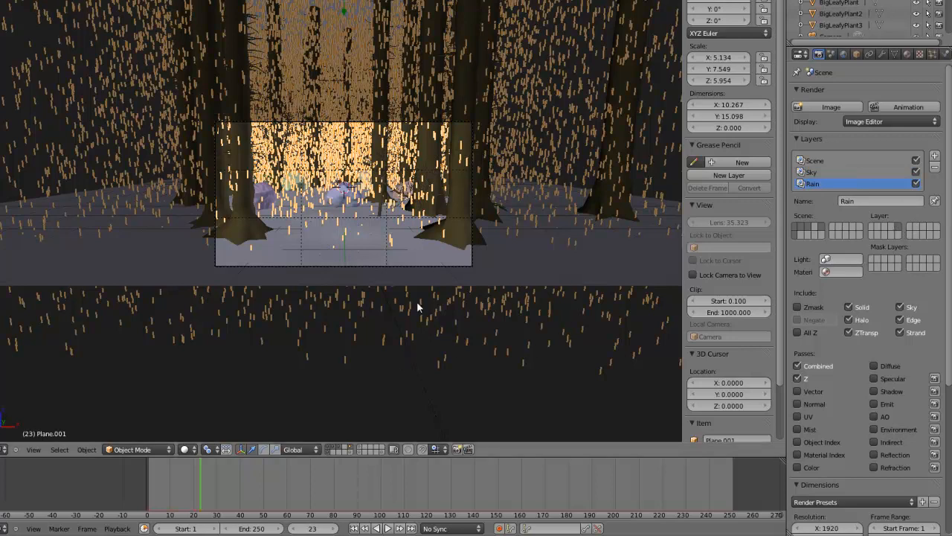
Step: Check the emitter's layer assignment, enable All Z for the Rain render layer and save over the file
key("m")
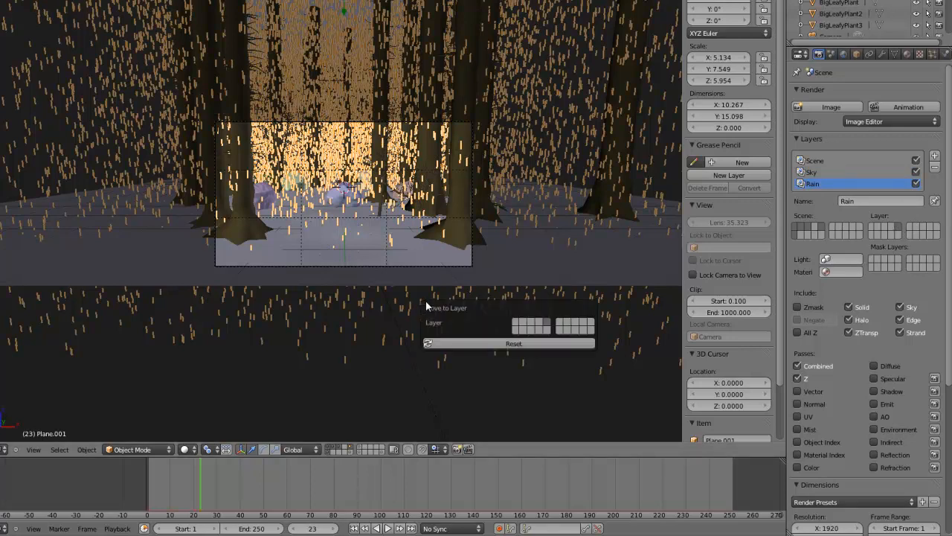
key("ctrl+s")
left_click(483, 234)
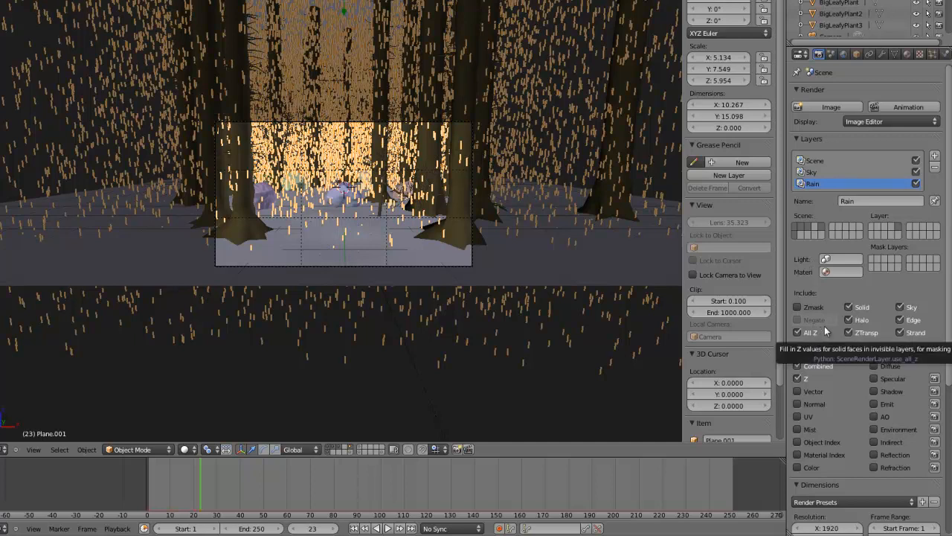
scroll(378, 59, "up", 5)
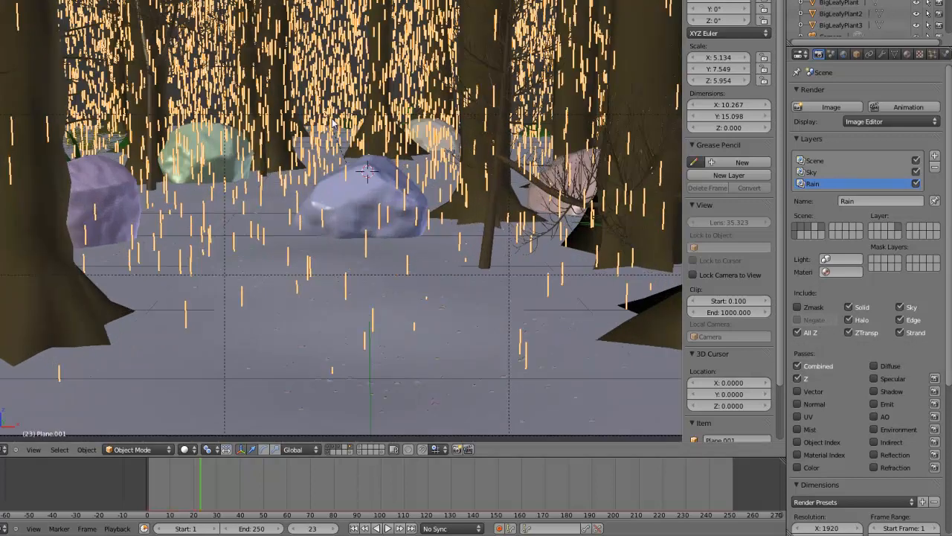
scroll(325, 186, "down", 3)
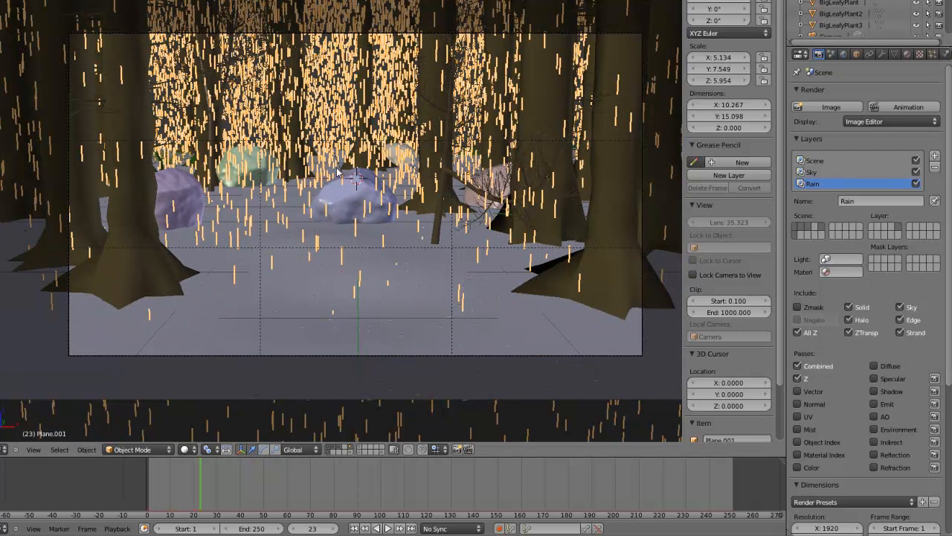
scroll(337, 170, "down", 1)
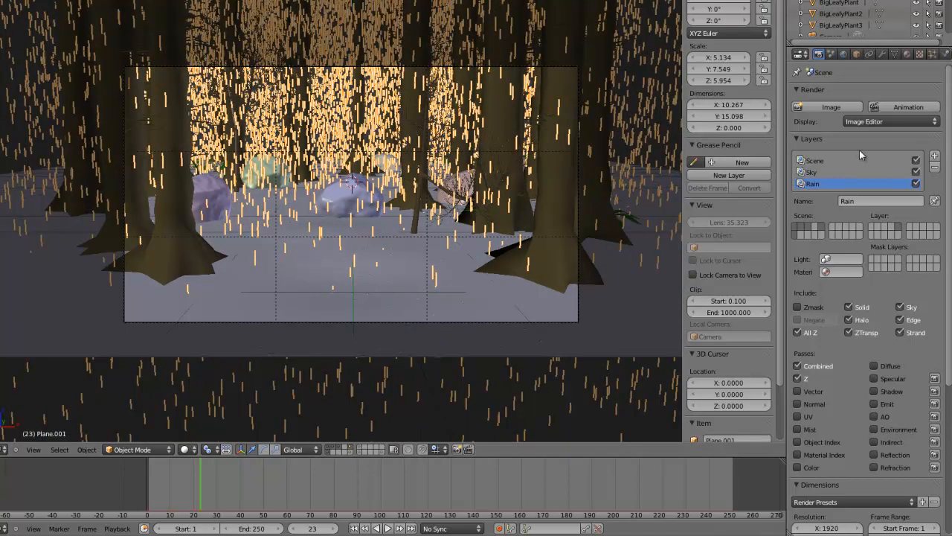
Step: Save over the file with the Scene render layer selected, test-render frame 23 and stop the render partway
left_click(818, 161)
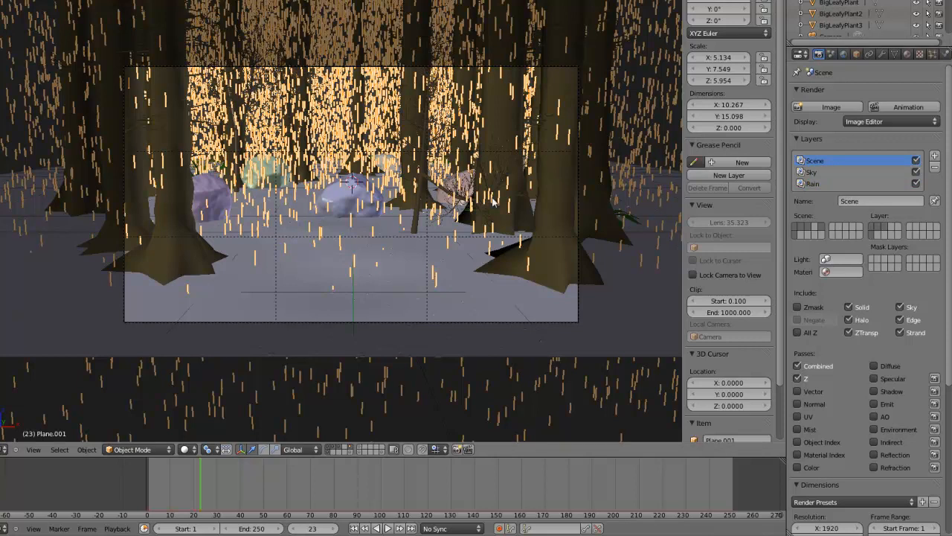
key("ctrl+s")
left_click(492, 198)
key("F12")
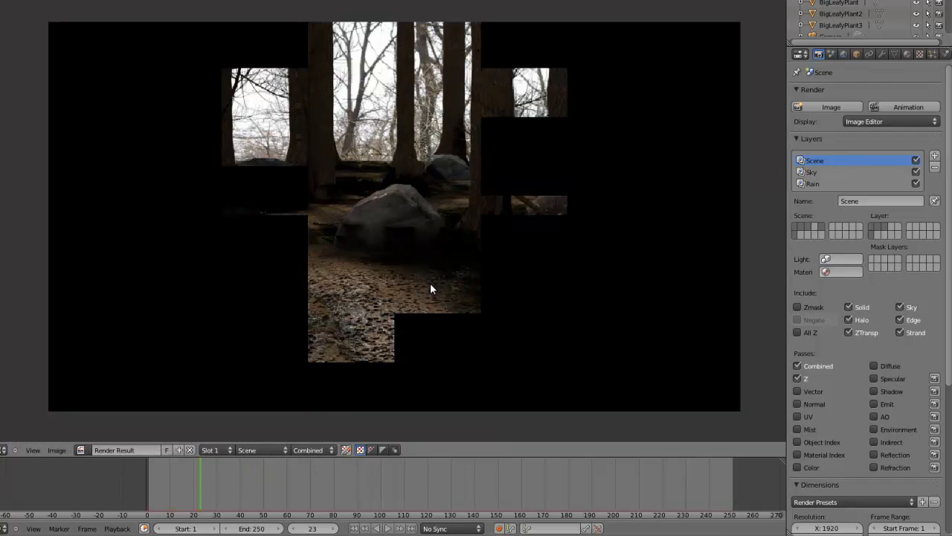
scroll(410, 270, "up", 1)
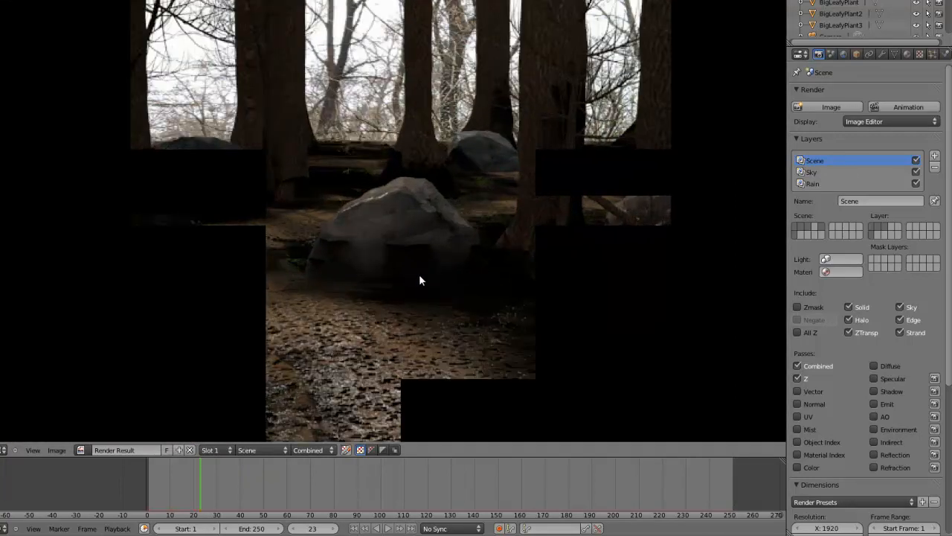
scroll(420, 279, "down", 2)
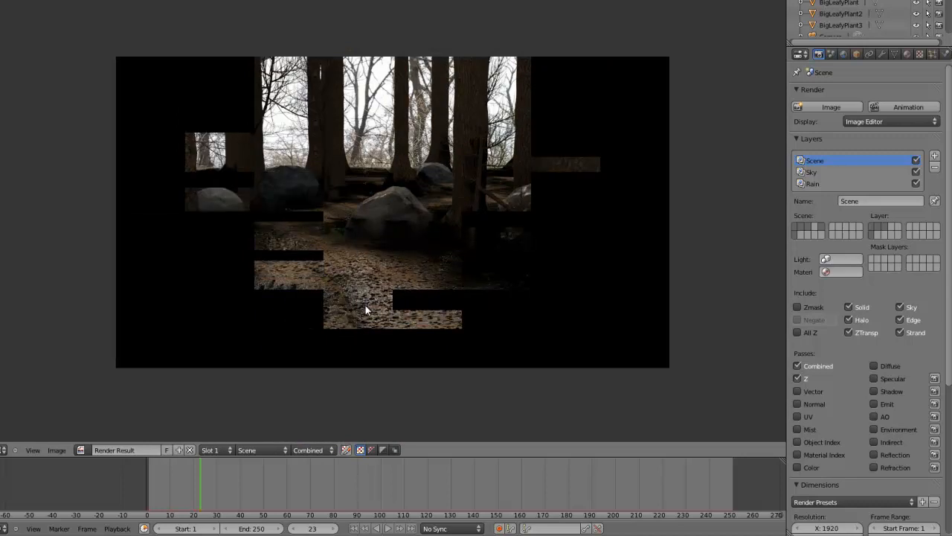
key("Escape")
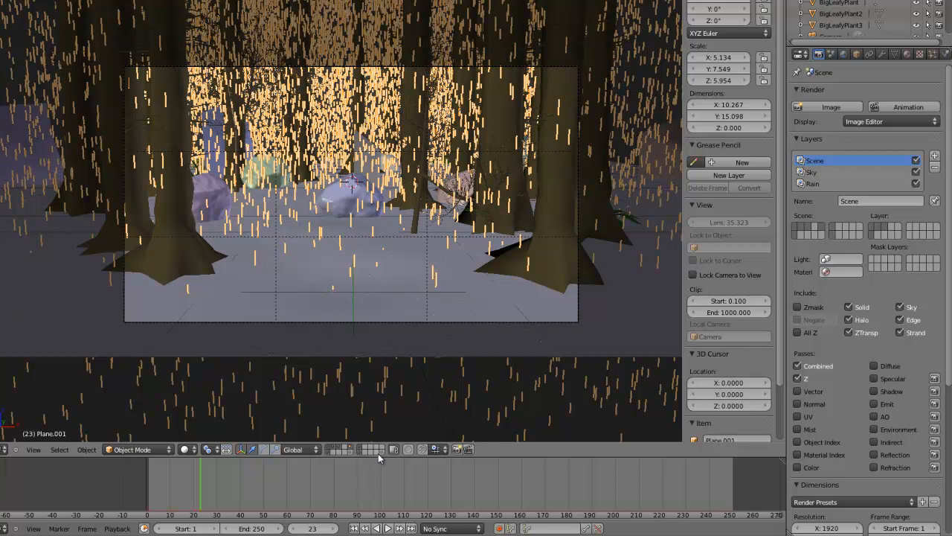
Step: Make the hidden plant and rock layers visible, leave the camera view and isolate the layer holding the source trees, plants and rocks
scroll(490, 235, "down", 5)
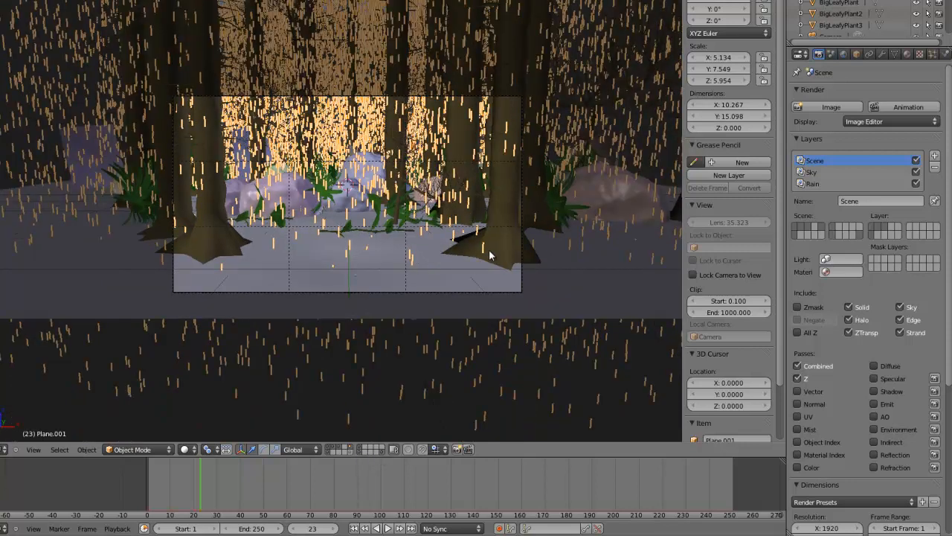
scroll(489, 249, "up", 2)
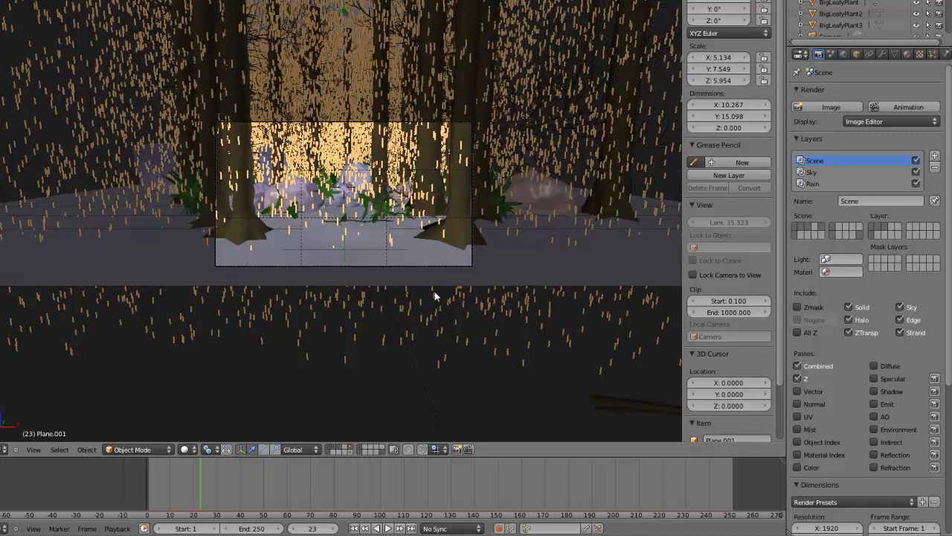
key("KP_0")
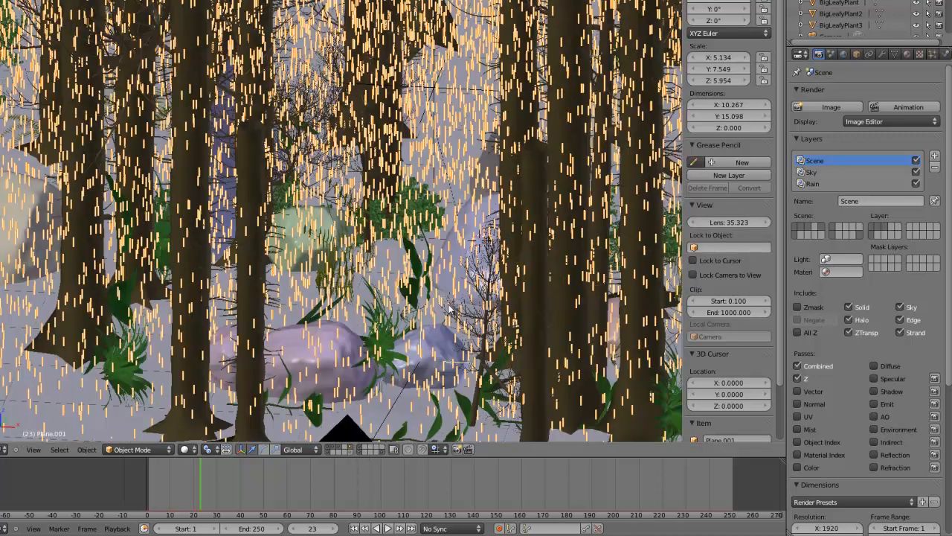
left_click(384, 450)
Step: Select all the source trees, plants and rocks and move them down along Z, well below the grid
scroll(444, 277, "down", 4)
key("a")
scroll(451, 269, "down", 4)
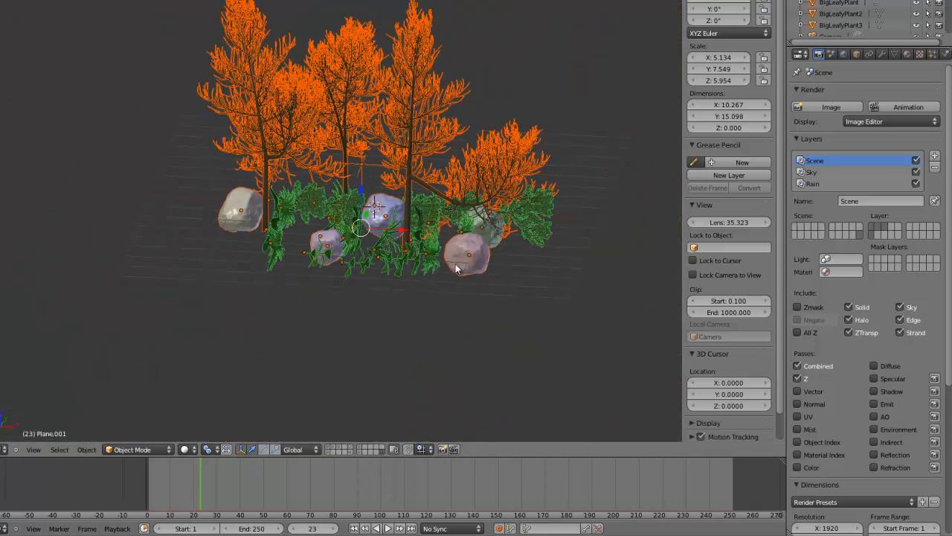
key("g")
key("z")
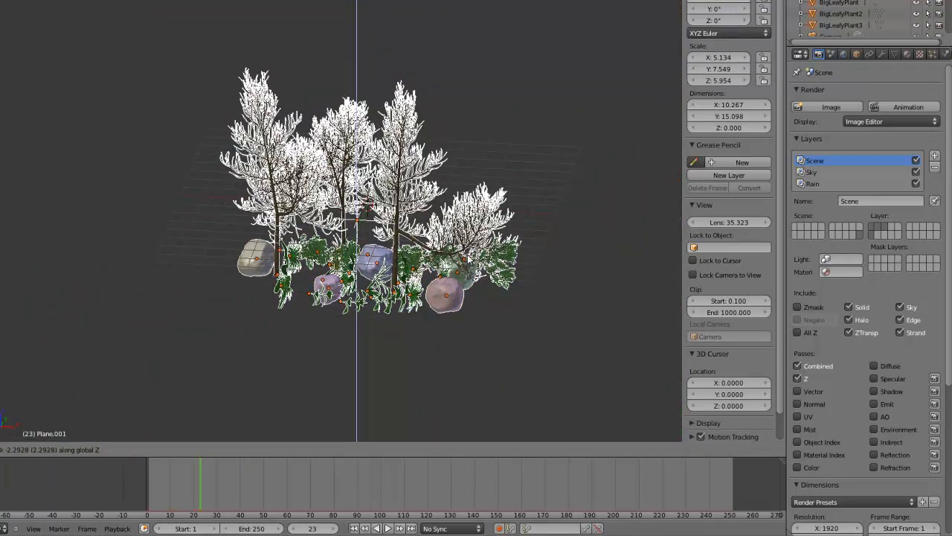
left_click(459, 356)
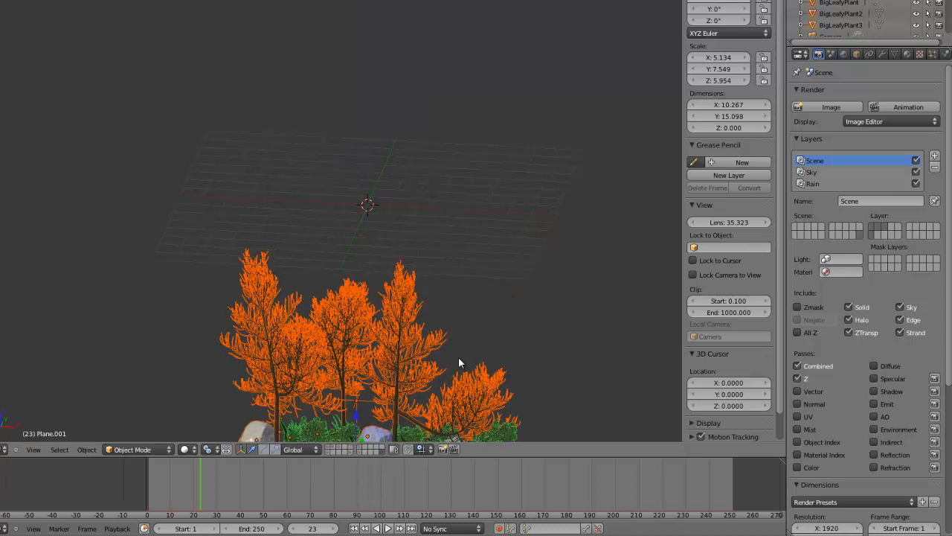
Step: Delete the source trees standing behind the rocks and small plants below the grid
scroll(463, 321, "down", 3)
right_click(427, 229)
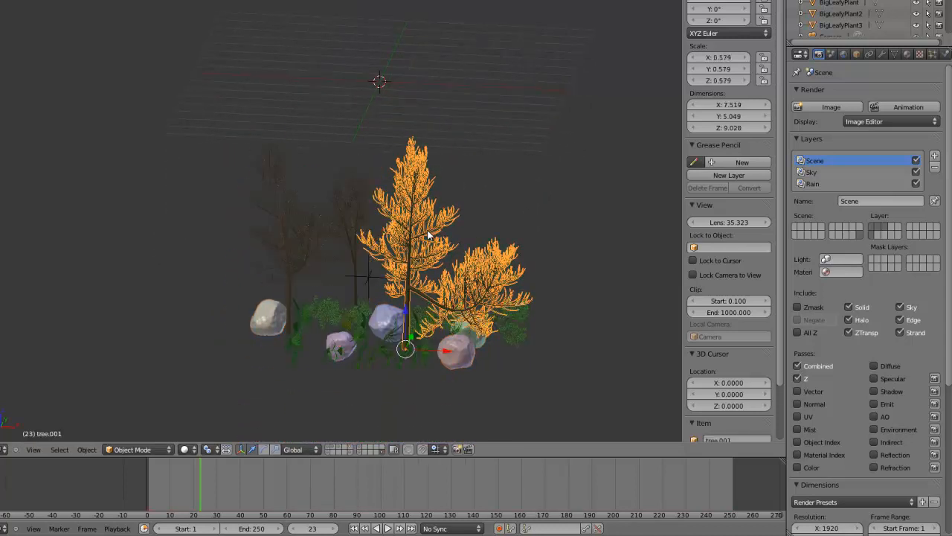
key("x")
left_click(421, 232)
right_click(350, 227)
key("x")
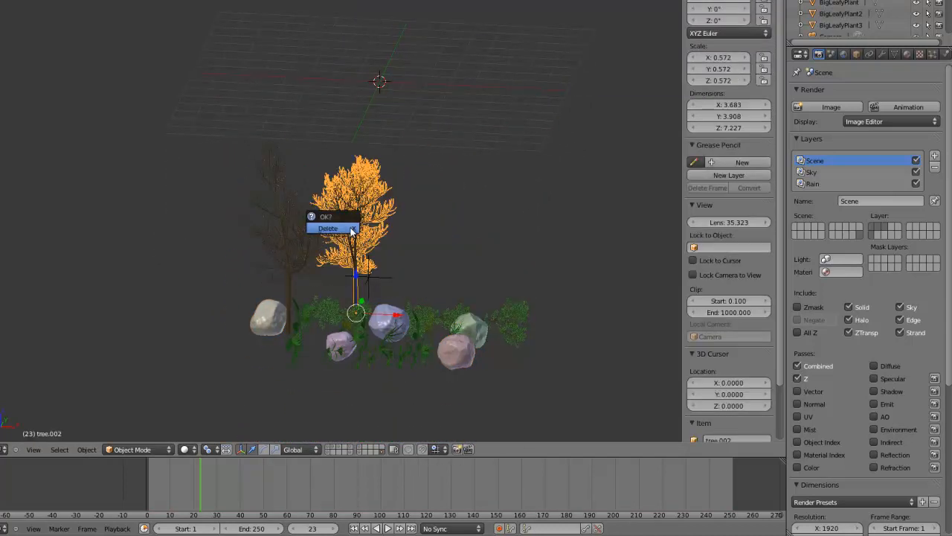
left_click(348, 224)
right_click(288, 227)
key("x")
left_click(277, 219)
Step: Delete the five source rocks scattered among the small plants below the grid
right_click(264, 325)
key("x")
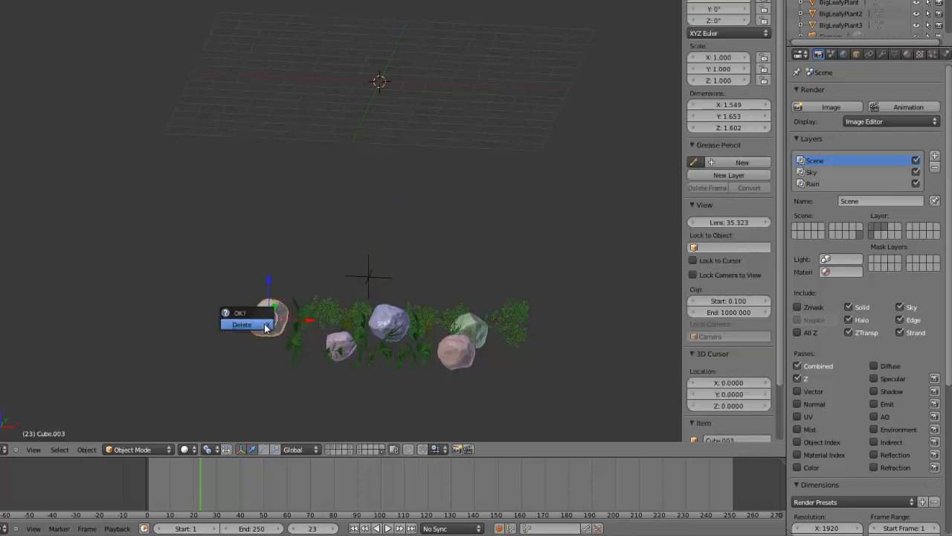
left_click(263, 325)
right_click(369, 283)
key("x")
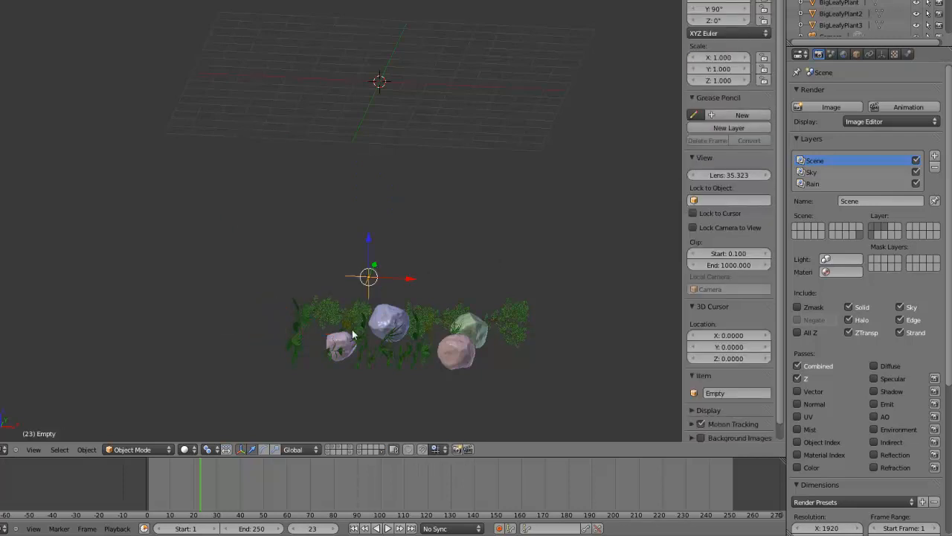
right_click(348, 339)
key("x")
left_click(347, 337)
right_click(387, 326)
key("x")
left_click(386, 322)
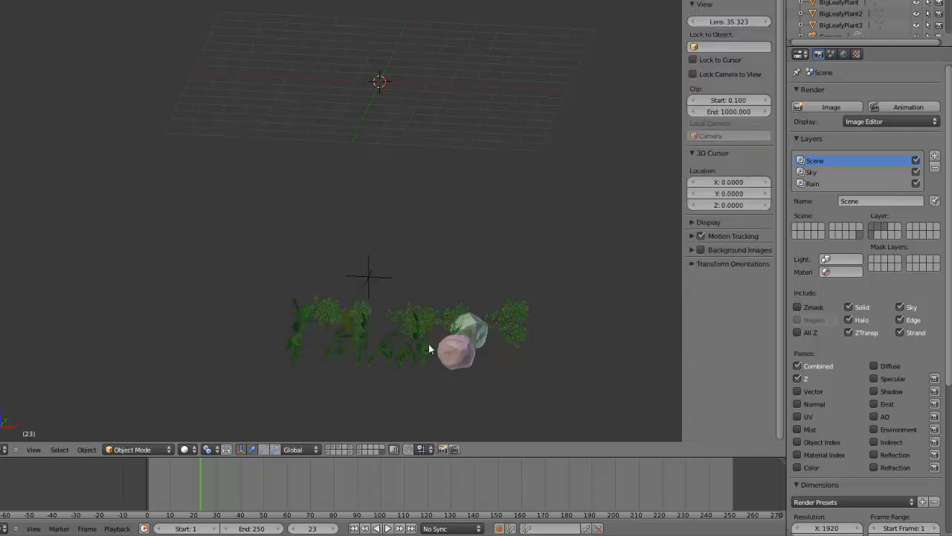
right_click(454, 355)
key("x")
left_click(452, 350)
right_click(473, 335)
key("x")
left_click(469, 331)
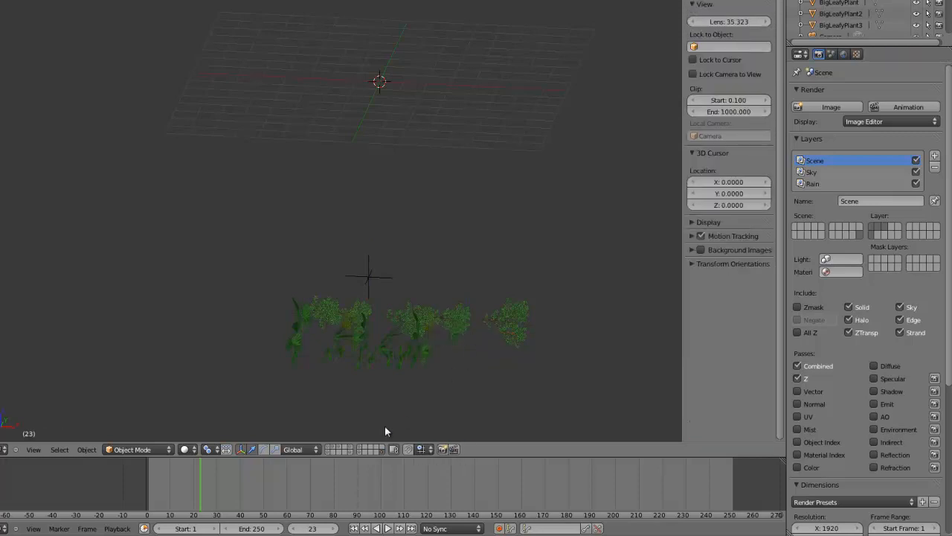
Step: Show the pebble and twig layer and move all five pebbles down along Z to just above the plants
left_click(359, 451, "shift")
left_click(361, 447, "shift")
scroll(470, 221, "down", 1)
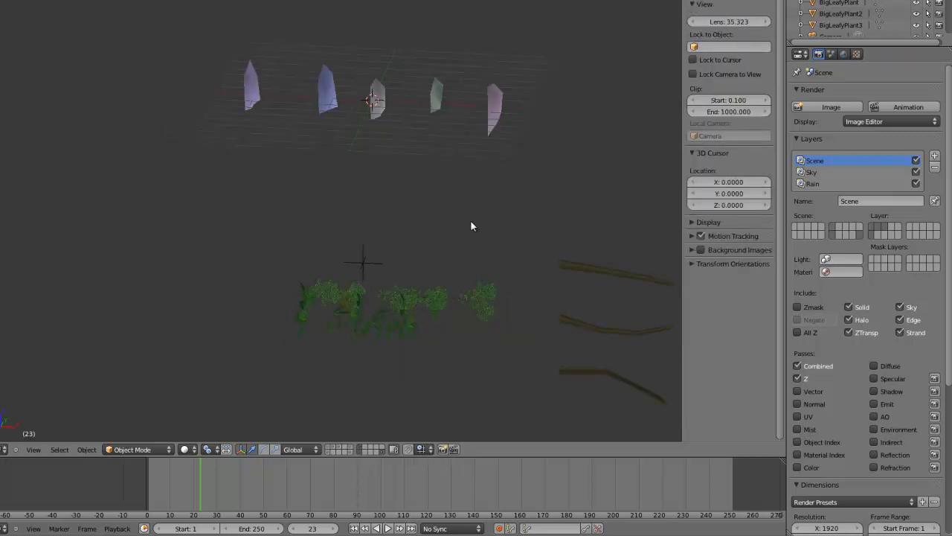
right_click(497, 101)
right_click(431, 94, "shift")
right_click(377, 95, "shift")
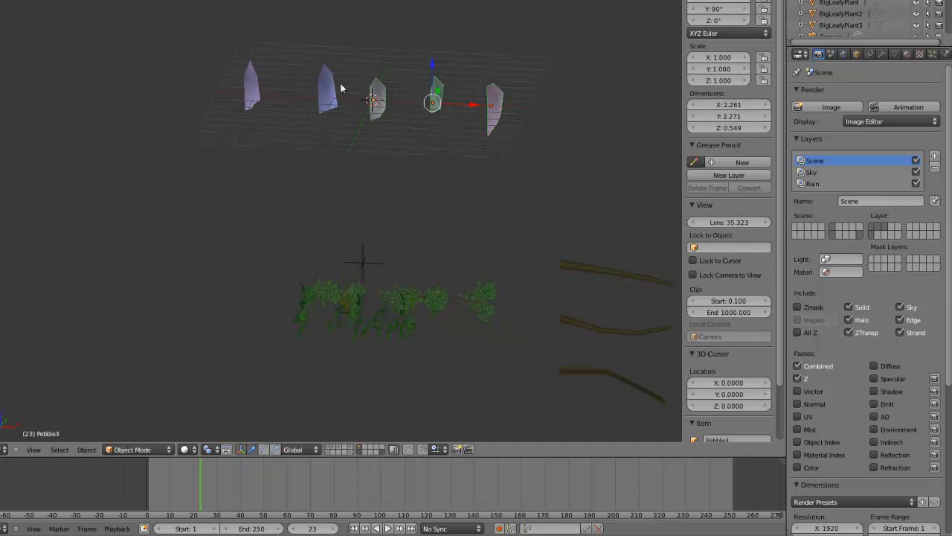
right_click(332, 92, "shift")
right_click(271, 91, "shift")
key("g")
key("z")
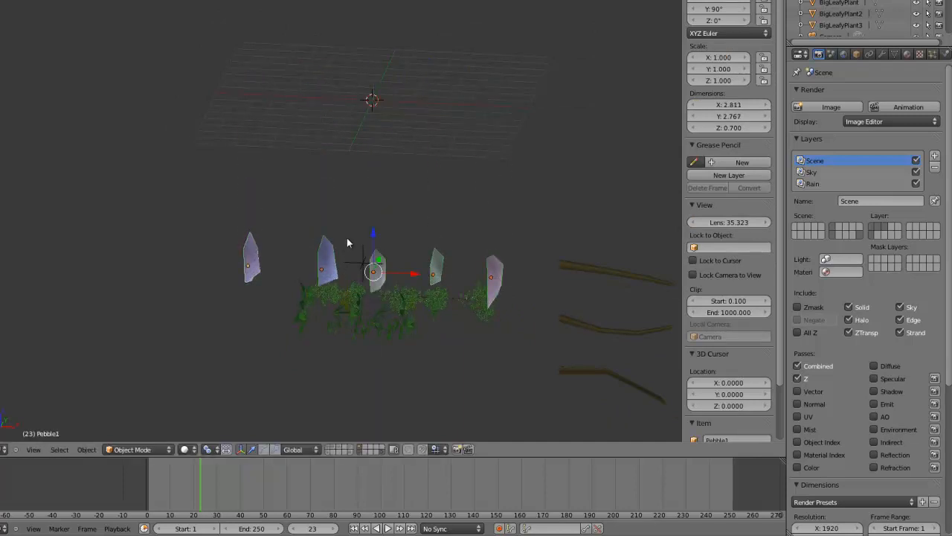
left_click(376, 203)
middle_click_drag(375, 203, 454, 243)
Step: Return to the camera view and make the tree, rain, ground and rock layers visible
right_click(557, 252)
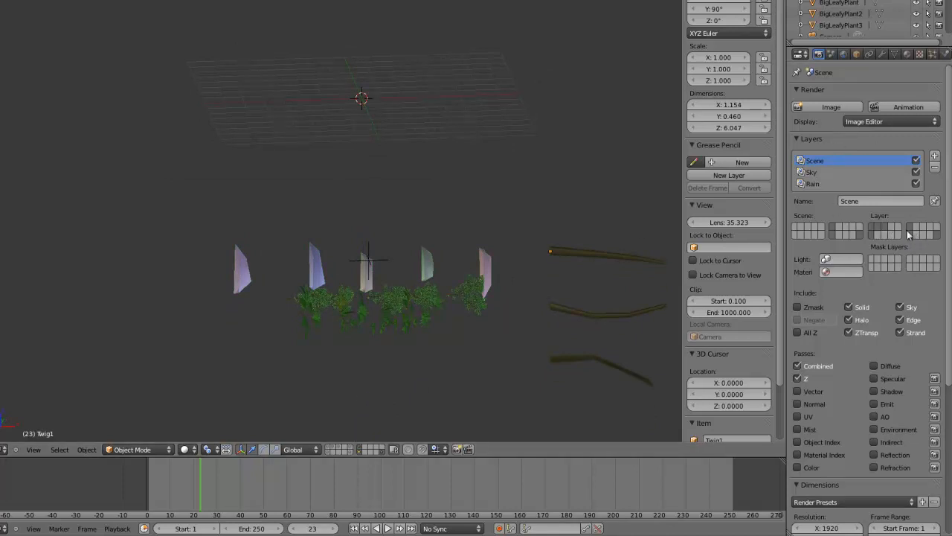
key("KP_0")
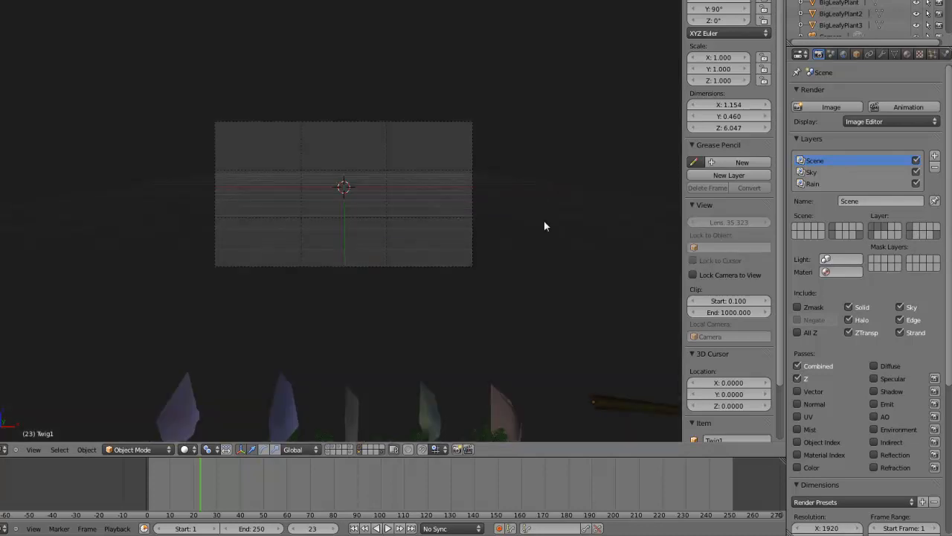
left_click(349, 452, "shift")
left_click(336, 448, "shift")
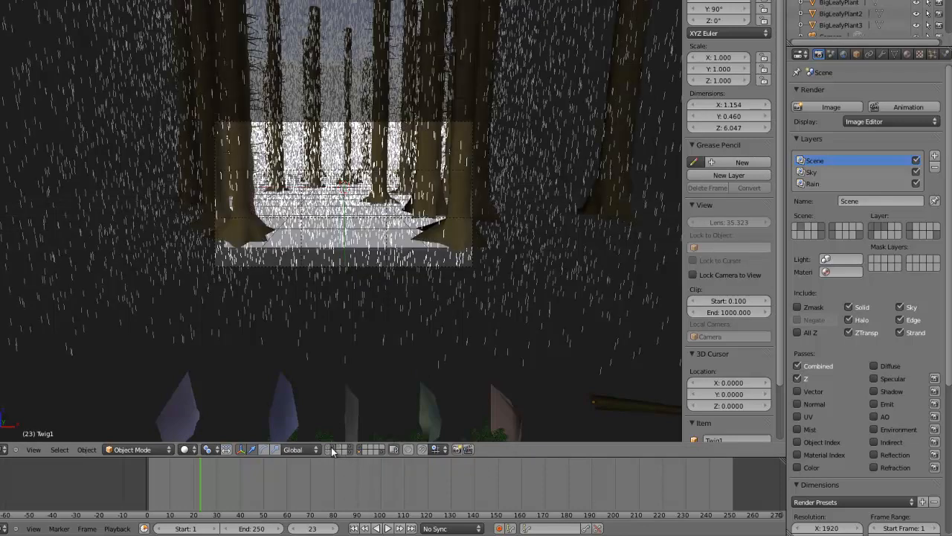
left_click(329, 449, "shift")
left_click(329, 452, "shift")
left_click(343, 451, "shift")
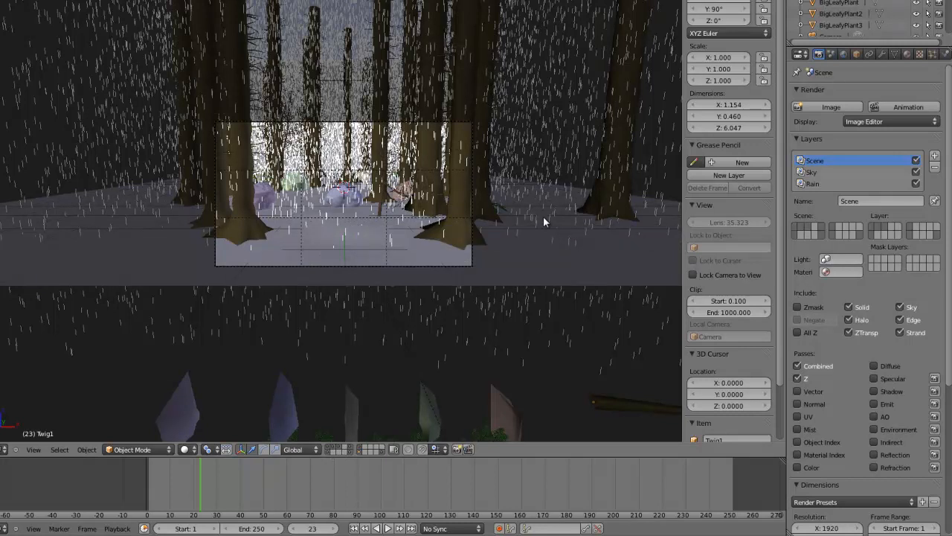
Step: Render frame 23 and inspect the forest image up close
key("F12")
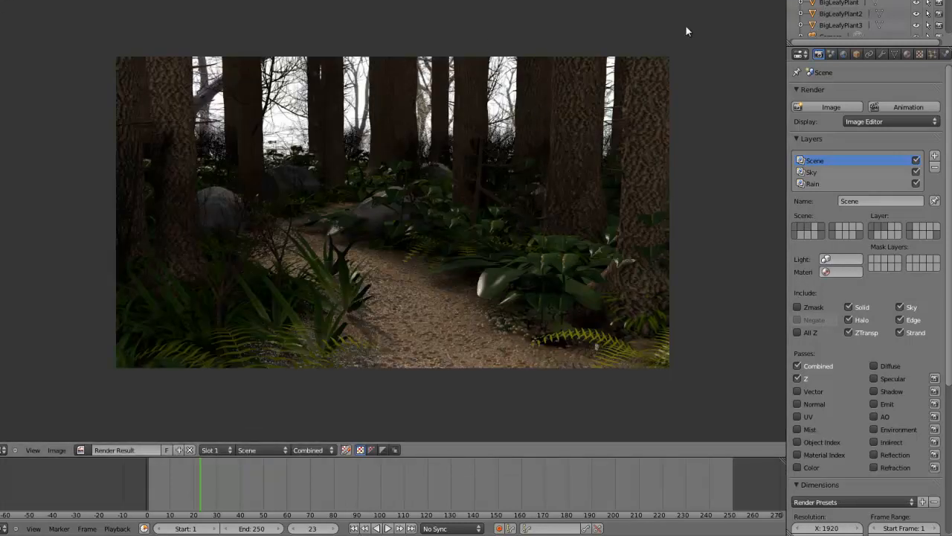
scroll(642, 87, "up", 2)
scroll(642, 87, "down", 2)
scroll(643, 88, "up", 1)
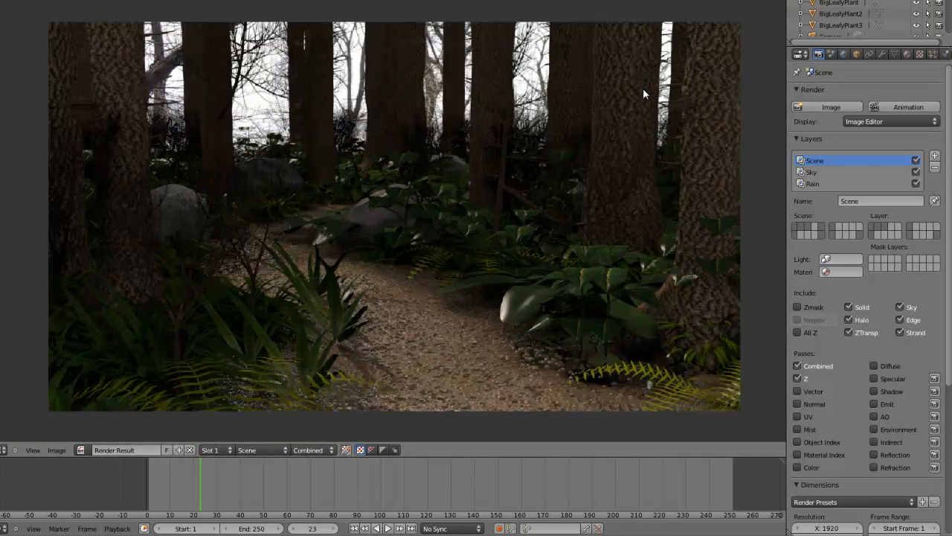
Step: Enable compositing nodes and the backdrop in a maximized node editor, and spread the Render Layers and Composite nodes apart
key("ctrl+Left")
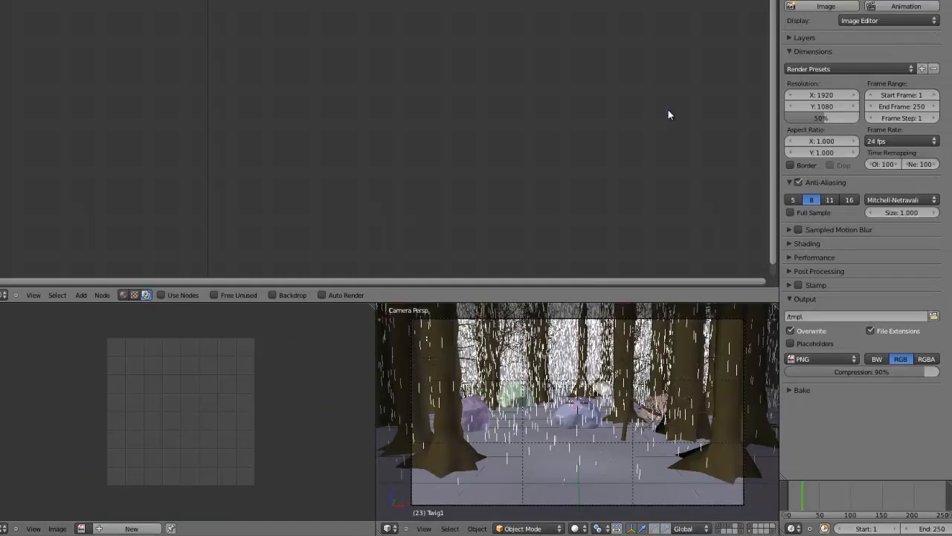
key("ctrl+Right")
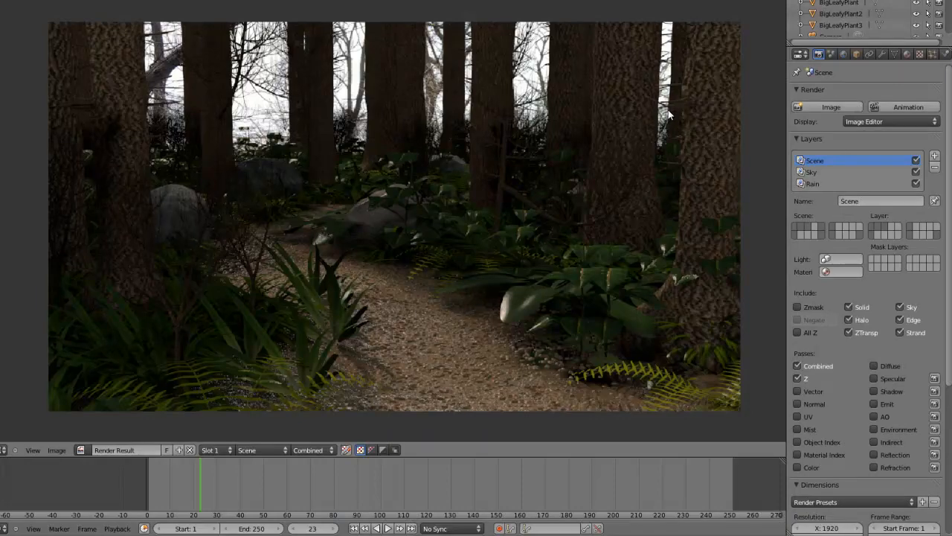
key("ctrl+Left")
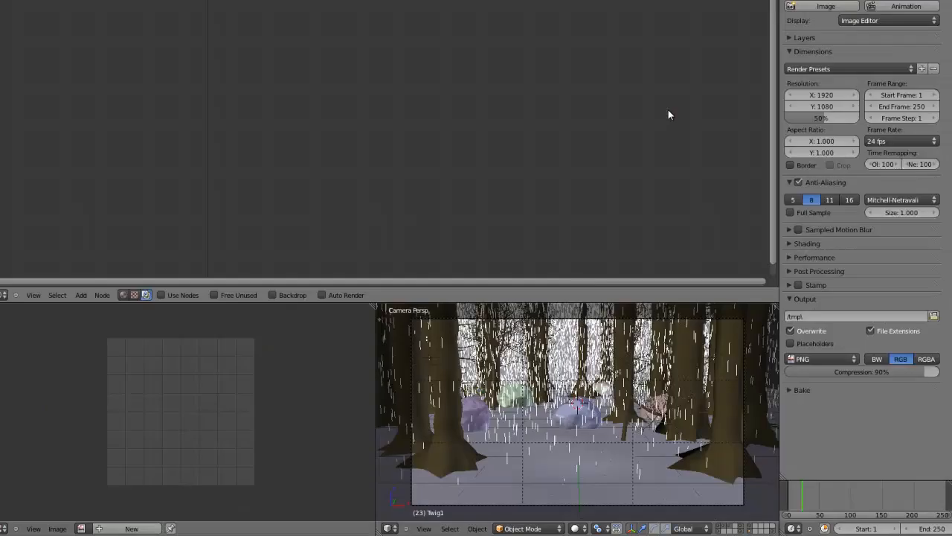
key("ctrl+Up")
left_click(159, 529)
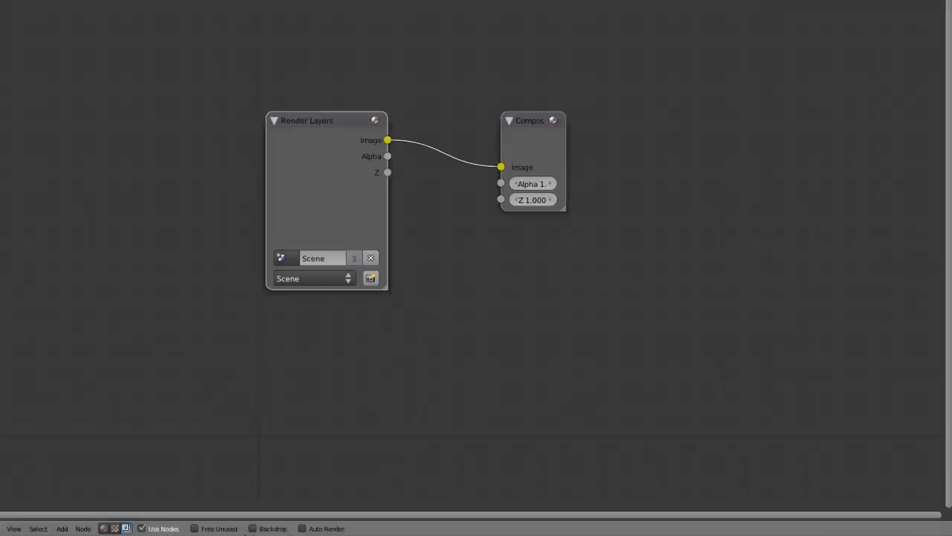
left_click(256, 530)
left_click_drag(280, 165, 136, 134)
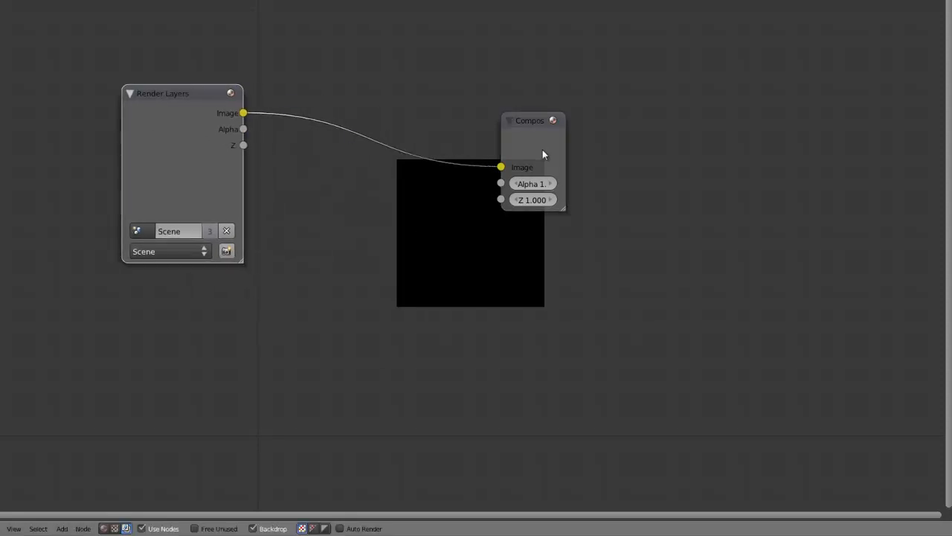
left_click_drag(544, 154, 810, 31)
key("shift+a")
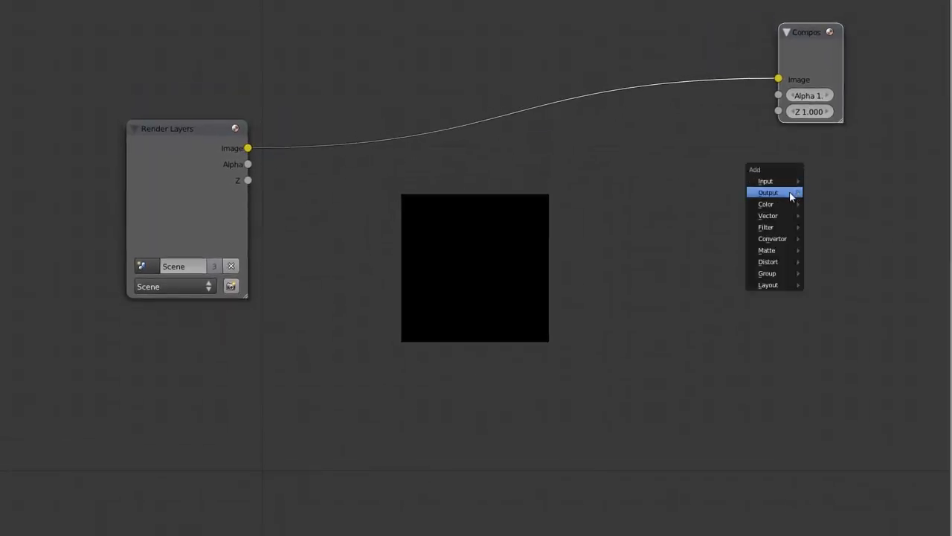
mouse_move(792, 193)
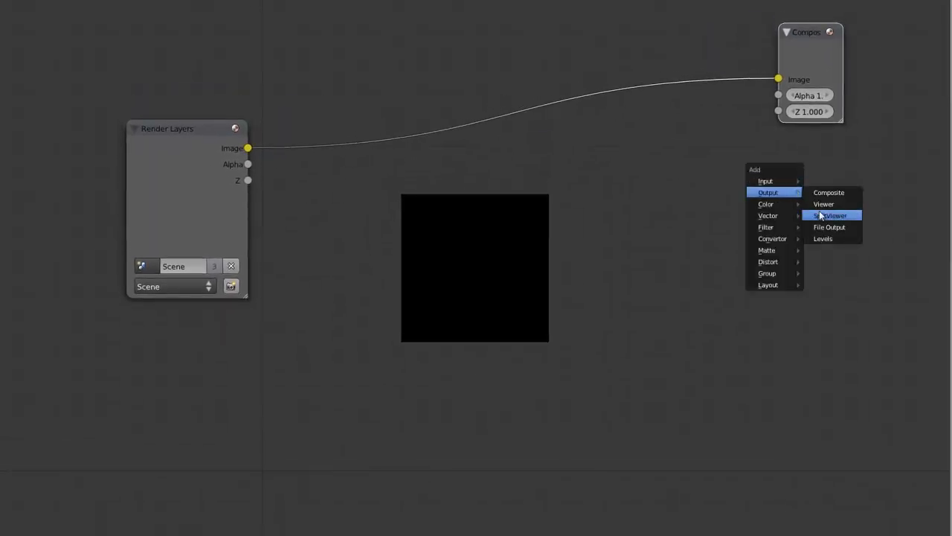
left_click(822, 214)
key("x")
Step: Add a Viewer node below Composite, feed it the Render Layers image and move Render Layers clear of the backdrop
key("shift+a")
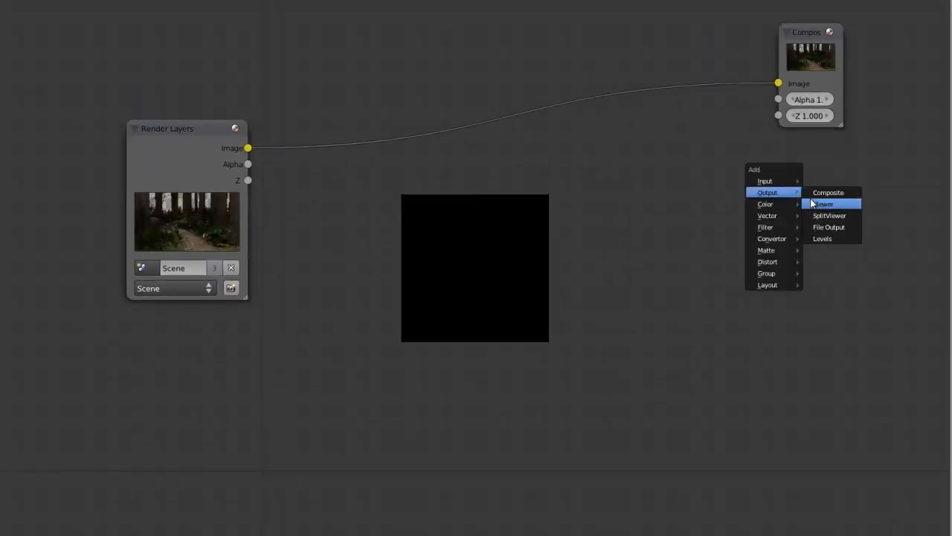
left_click(821, 204)
left_click_drag(247, 148, 810, 221)
left_click_drag(835, 181, 820, 172)
left_click_drag(153, 181, 43, 184)
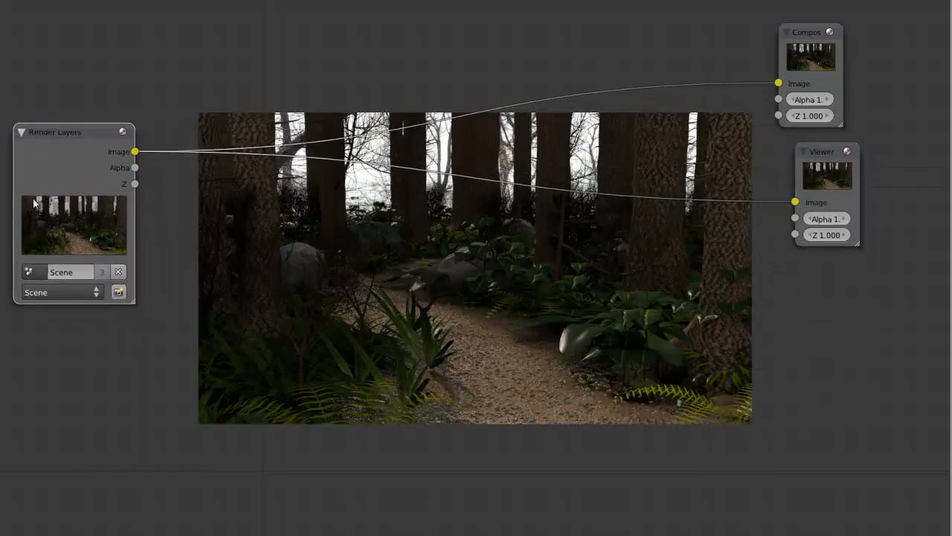
Step: Add a Filter node beside Render Layers and set its filter type to Sharpen
middle_click_drag(180, 213, 379, 238)
scroll(377, 237, "up", 1)
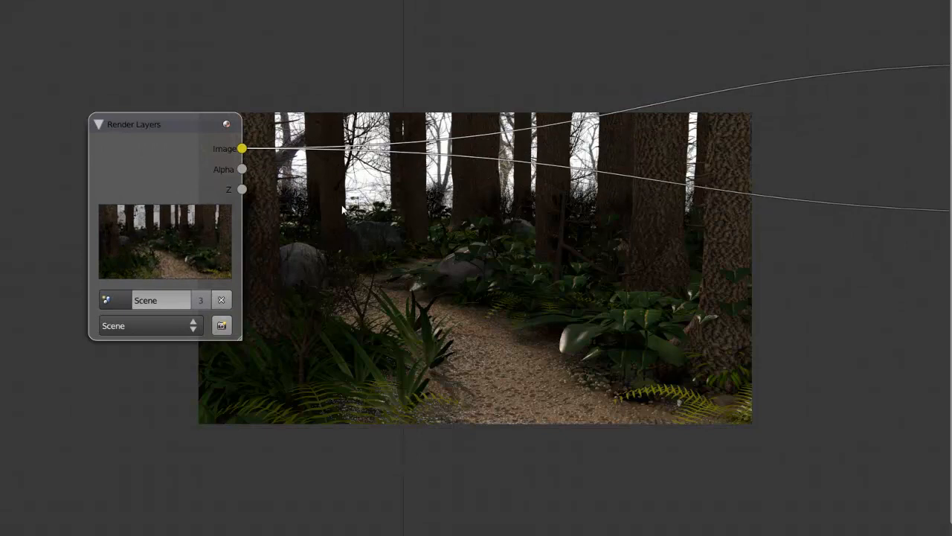
key("shift+a")
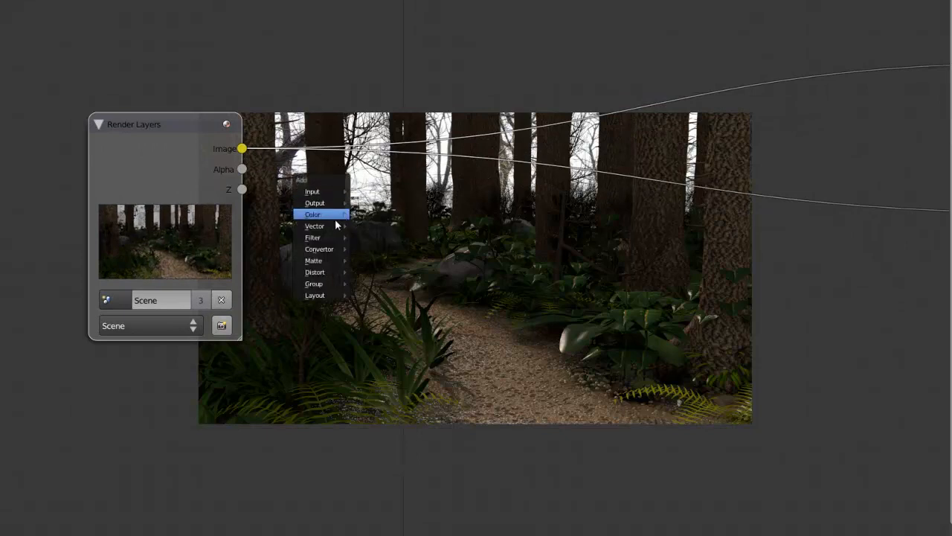
mouse_move(316, 241)
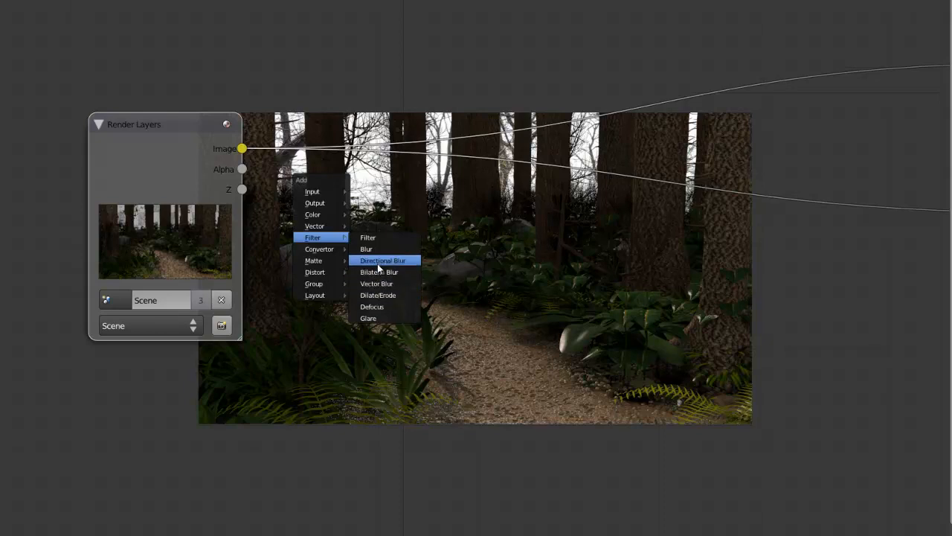
left_click(369, 238)
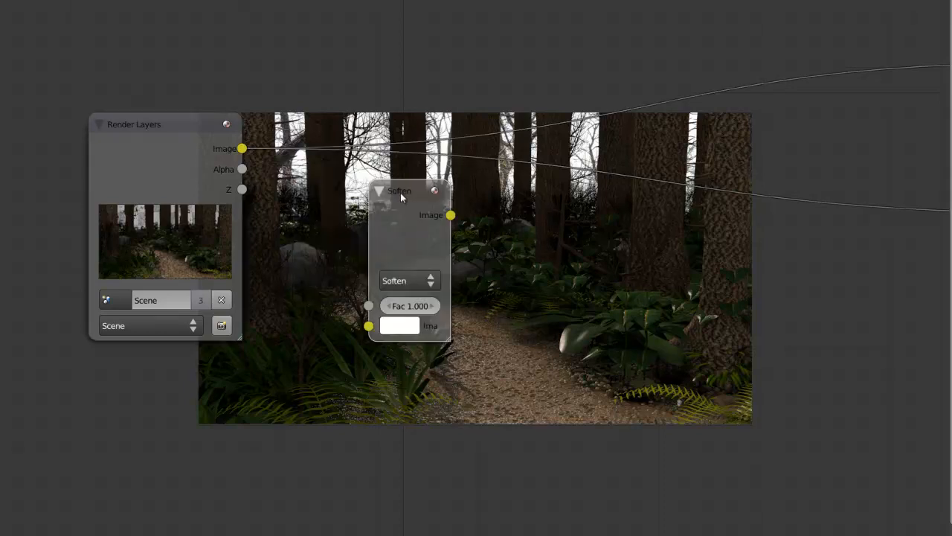
left_click(398, 281)
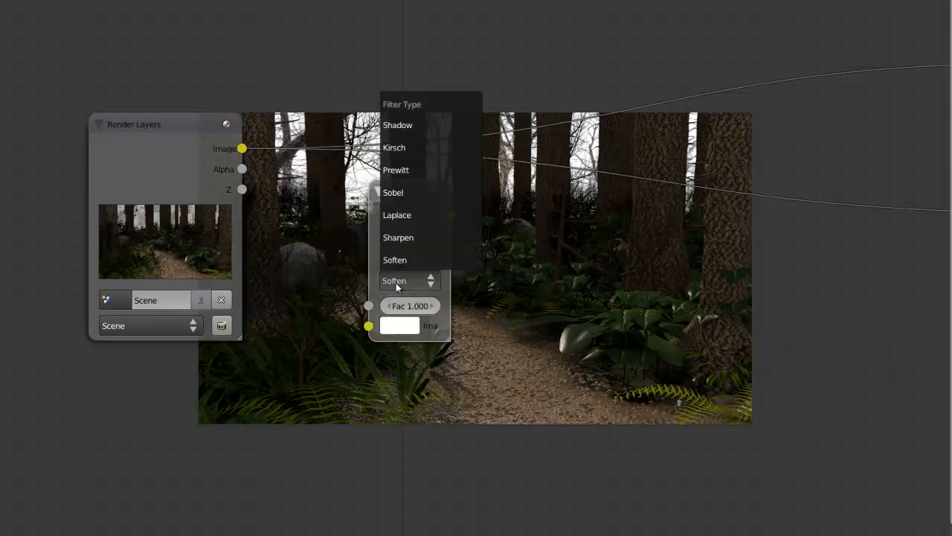
left_click(401, 237)
Step: Route the Render Layers image through the Sharpen node into the Viewer
left_click_drag(242, 148, 368, 326)
middle_click_drag(386, 296, 141, 284)
left_click_drag(205, 203, 829, 202)
Step: Set the Sharpen node's factor to 0.1 and examine the effect on the backdrop
middle_click_drag(273, 243, 397, 245)
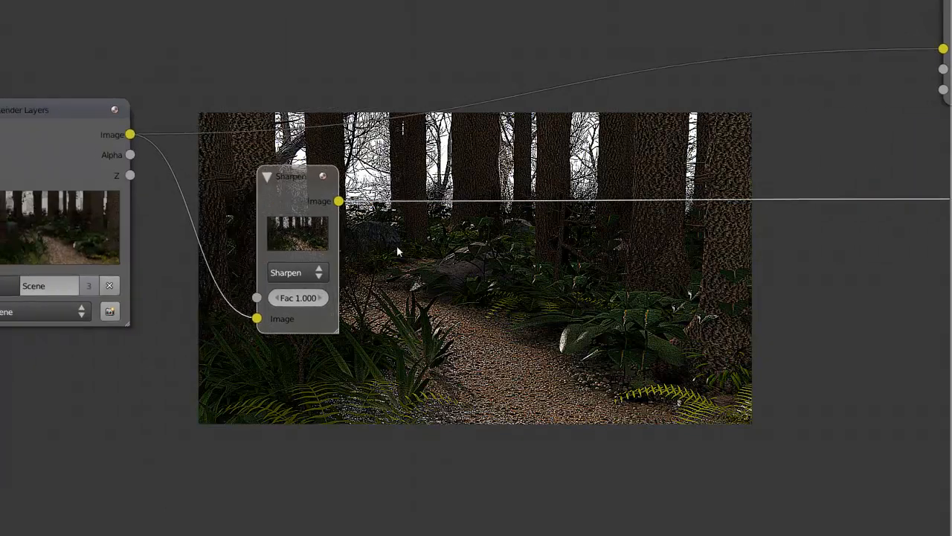
left_click(291, 296)
type("0.1")
key("Return")
middle_click_drag(301, 208, 213, 80)
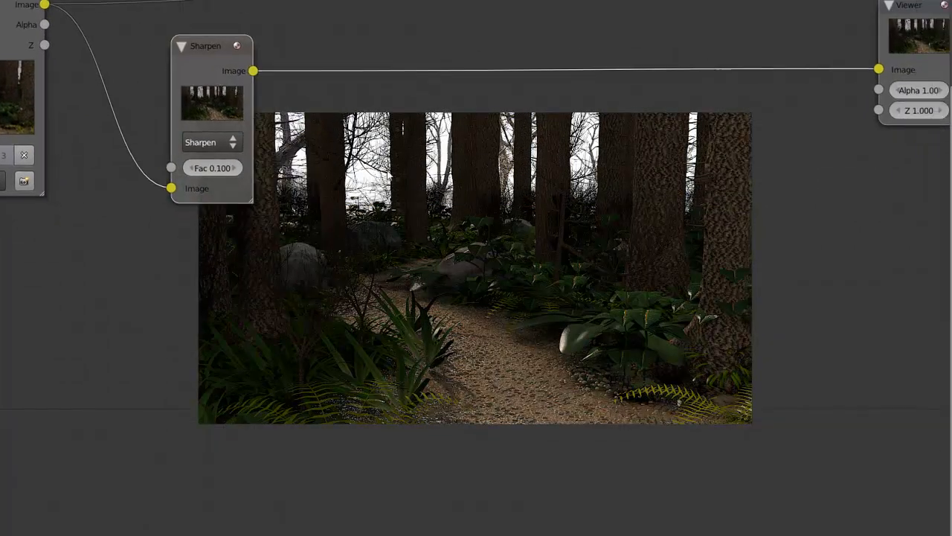
middle_click_drag(408, 187, 606, 290)
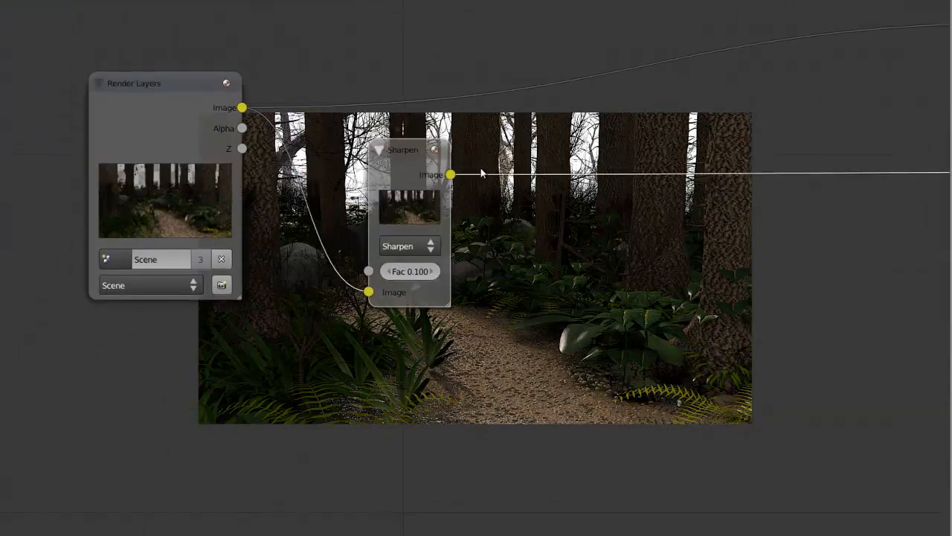
Step: Move the Sharpen node closer to Render Layers and set its factor to 0.05
left_click_drag(421, 196, 343, 183)
middle_click_drag(369, 197, 278, 196)
scroll(279, 195, "up", 3)
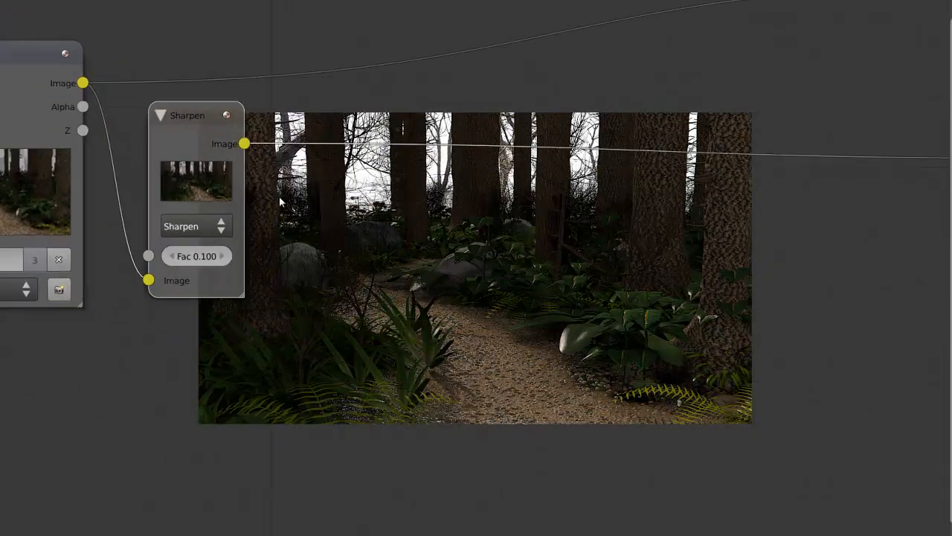
left_click(174, 255)
type("0.05")
key("Return")
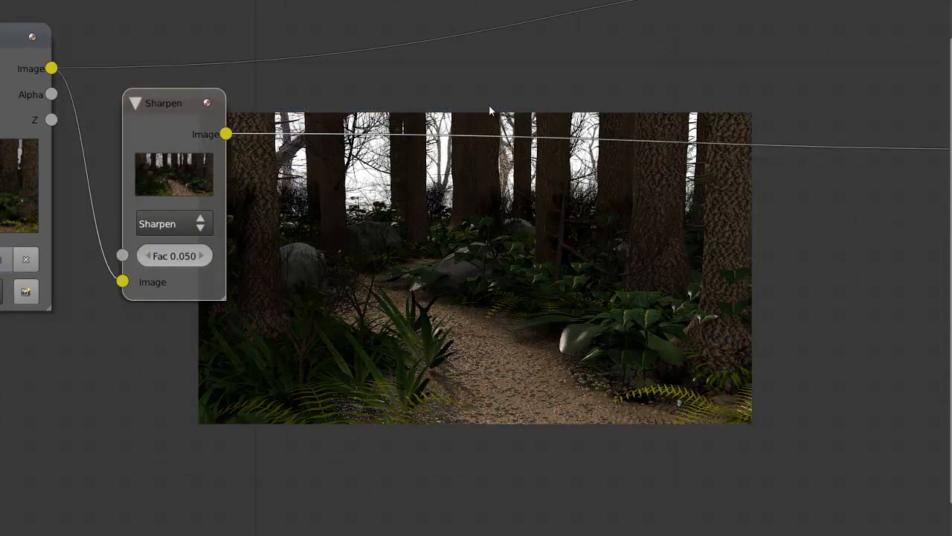
middle_click_drag(527, 195, 508, 210)
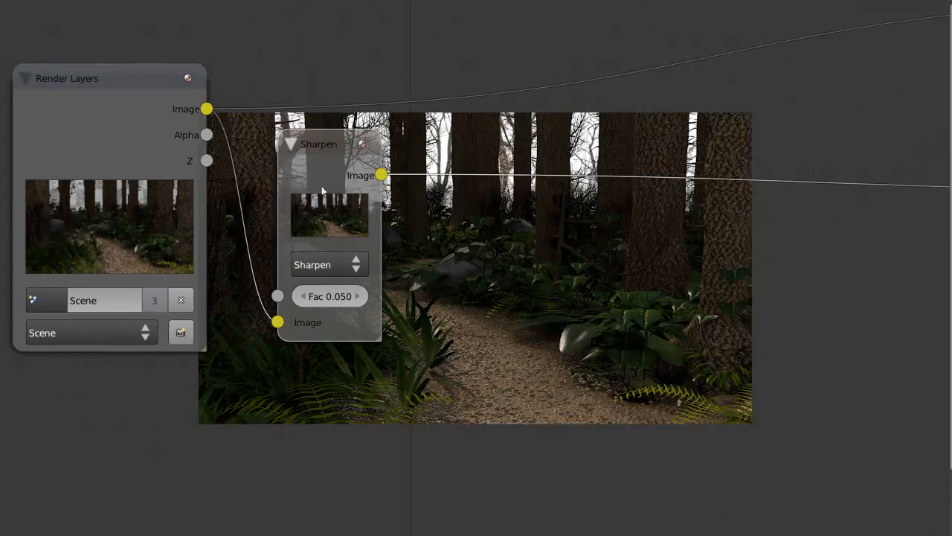
Step: Nudge the Sharpen node closer to Render Layers and insert a Defocus node on the link between Sharpen and Viewer
left_click_drag(322, 192, 305, 176)
key("shift+a")
mouse_move(485, 161)
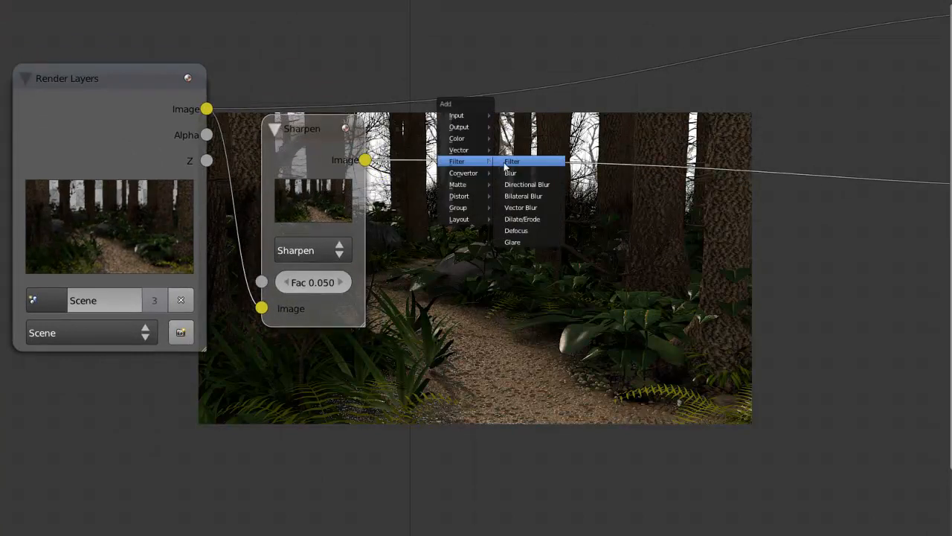
left_click(516, 231)
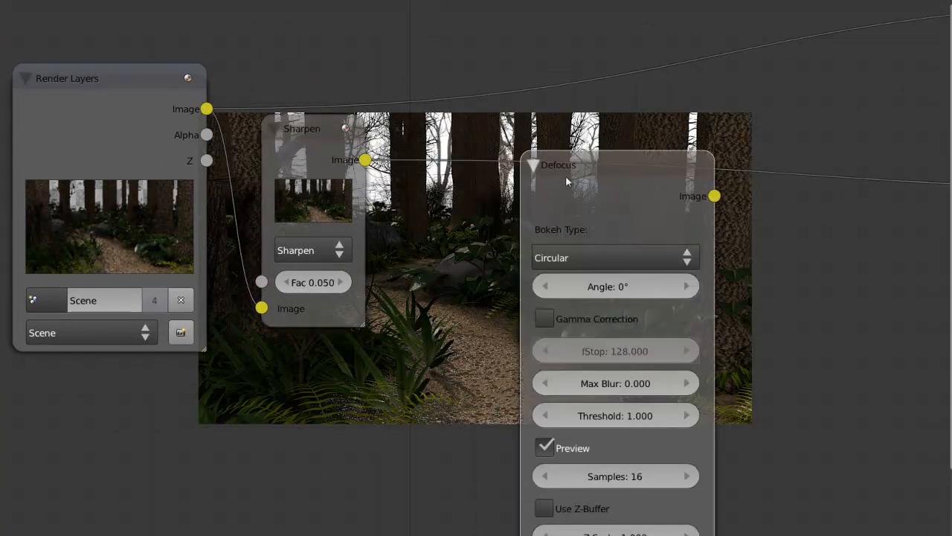
left_click(484, 142)
scroll(506, 182, "down", 2)
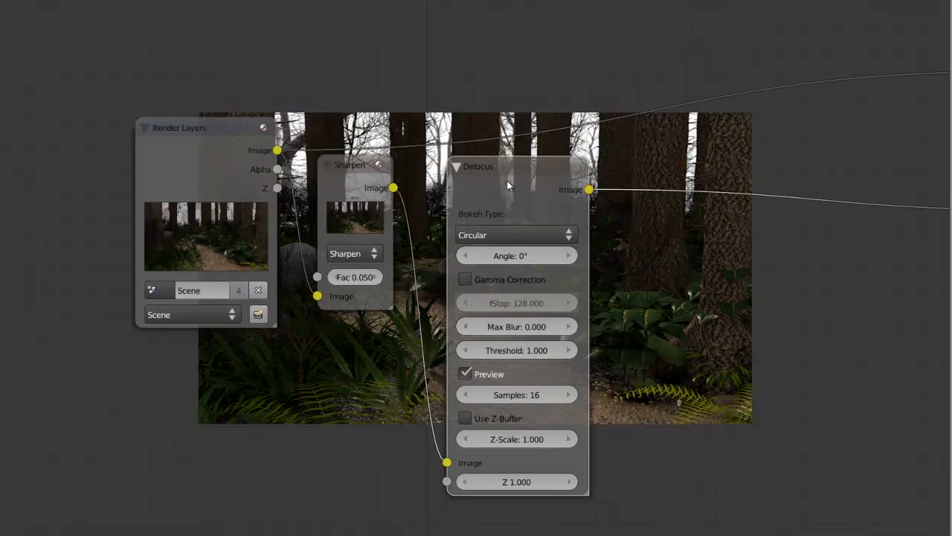
Step: Move the Defocus node higher and connect the Render Layers Z output to its Z input
left_click_drag(519, 195, 539, 59)
scroll(514, 65, "down", 2)
mouse_move(449, 62)
middle_mouse_down()
mouse_move(296, 50)
mouse_move(442, 66)
middle_mouse_up()
scroll(442, 64, "up", 1)
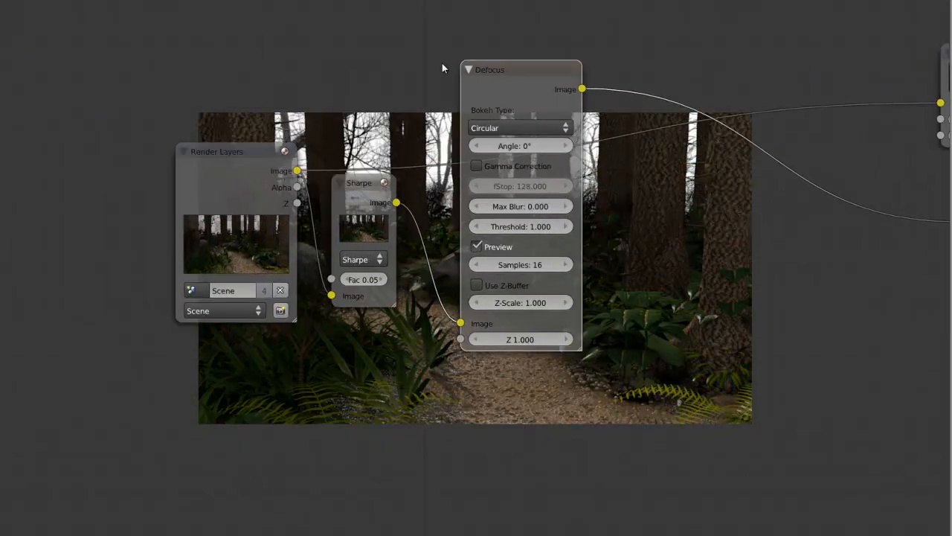
left_click_drag(298, 203, 461, 340)
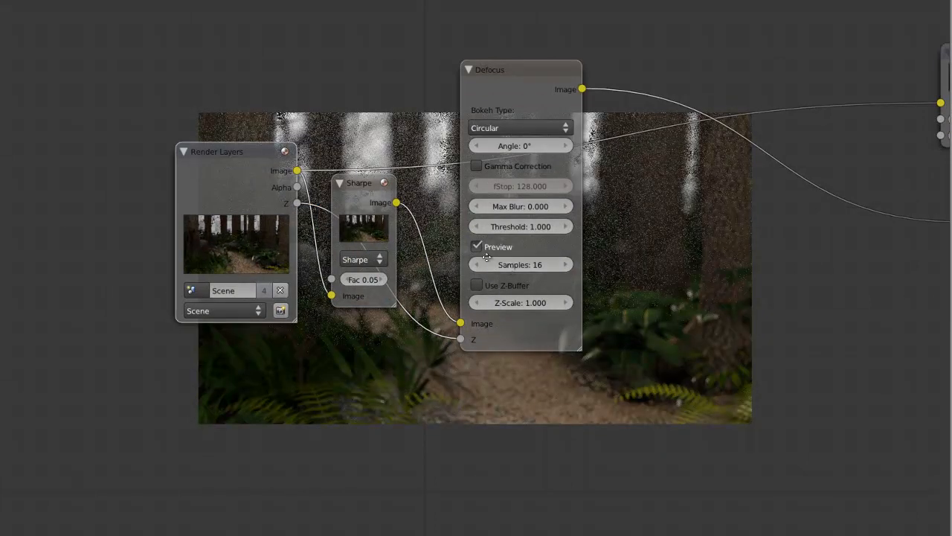
Step: Disable Preview and enable Use Z-Buffer on the Defocus node
middle_click_drag(496, 251, 456, 230)
left_click(454, 227)
left_click(442, 262)
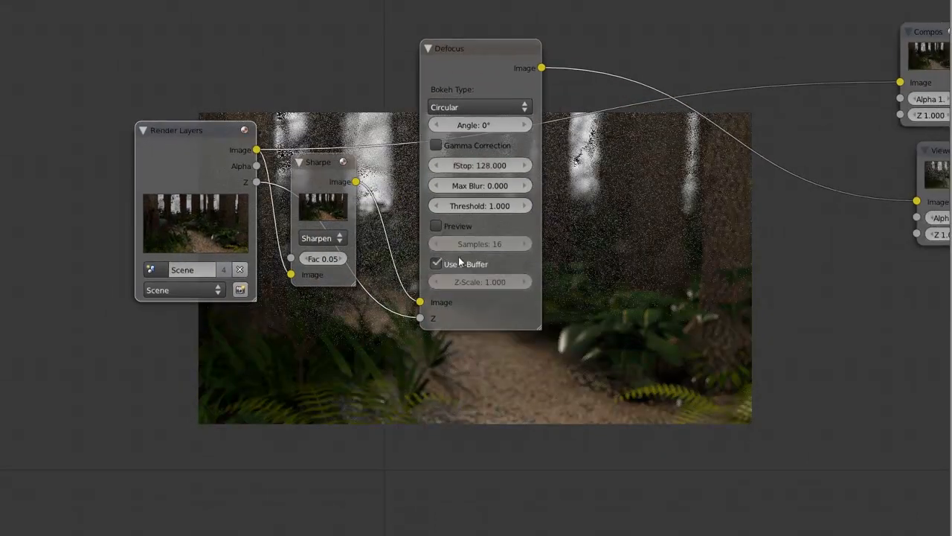
Step: Try fStop values of 80 and 20 on the Defocus node
scroll(549, 220, "up", 1)
middle_click_drag(538, 173, 283, 133)
left_click(223, 83)
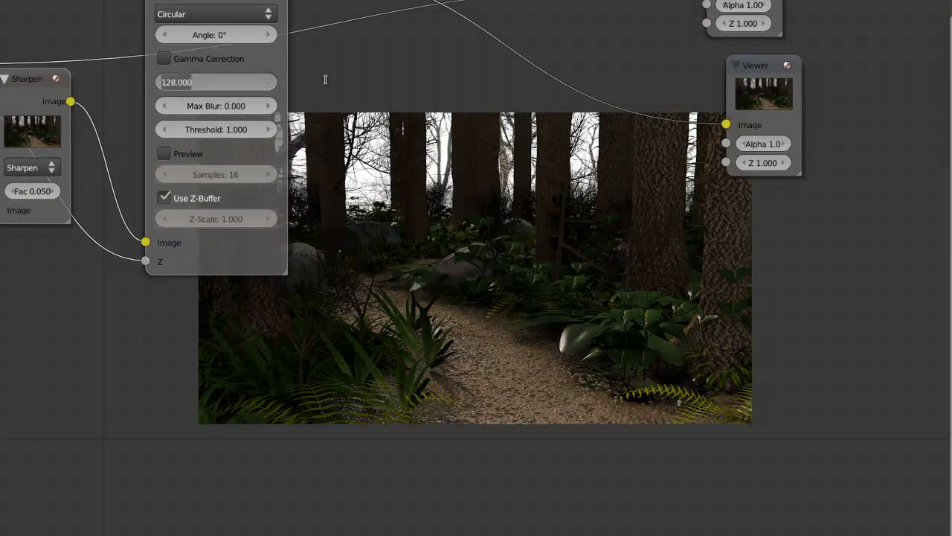
type("80")
key("Return")
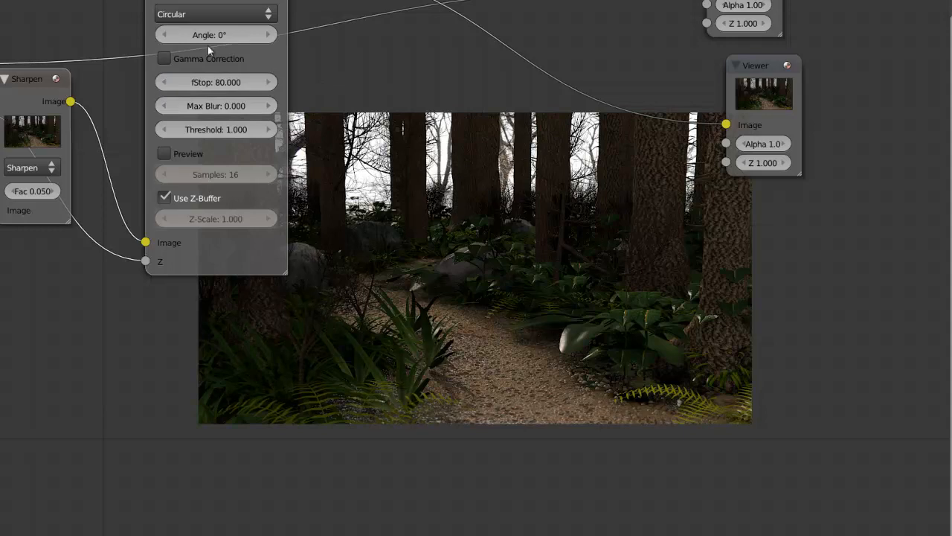
left_click(211, 82)
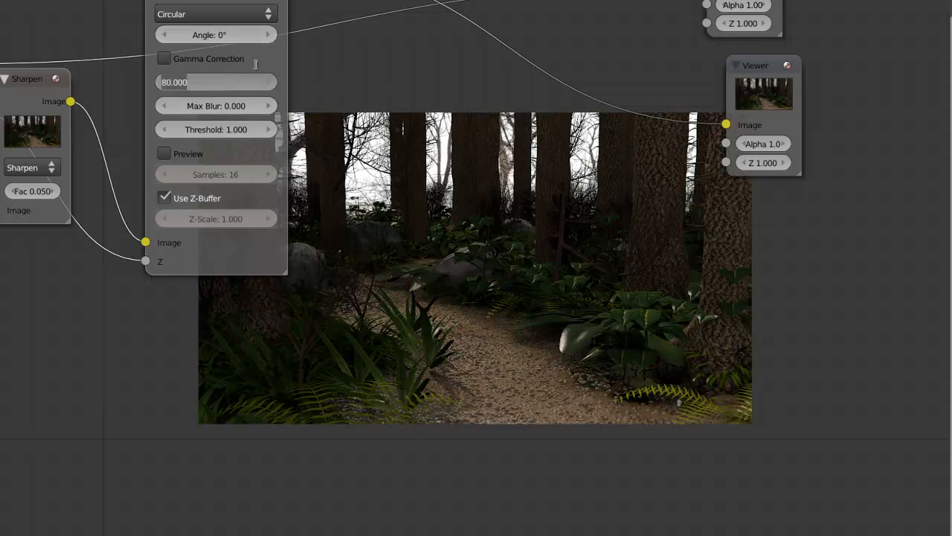
type("20")
key("Return")
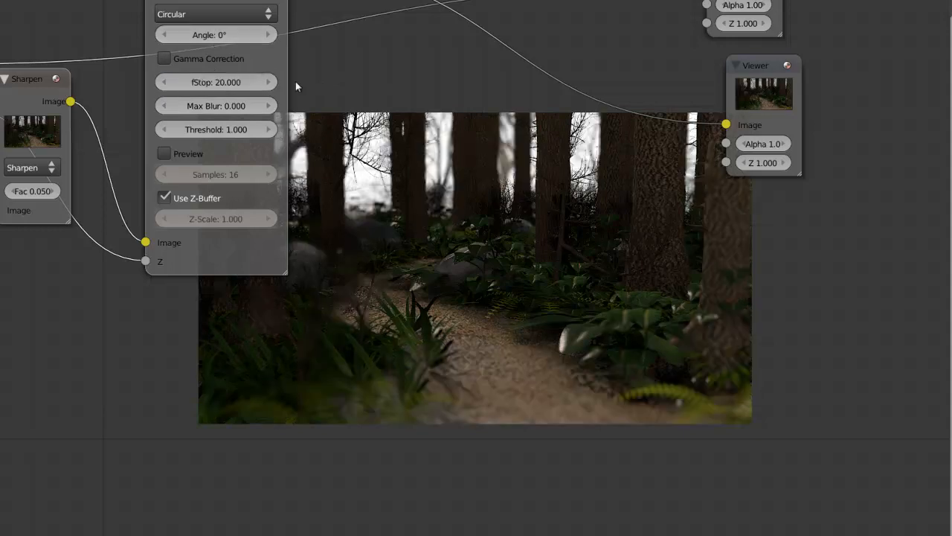
Step: Set the Defocus node's threshold to 0 and examine the blur on the backdrop
middle_click_drag(471, 258, 407, 178)
scroll(363, 248, "up", 3)
middle_click_drag(151, 151, 321, 159)
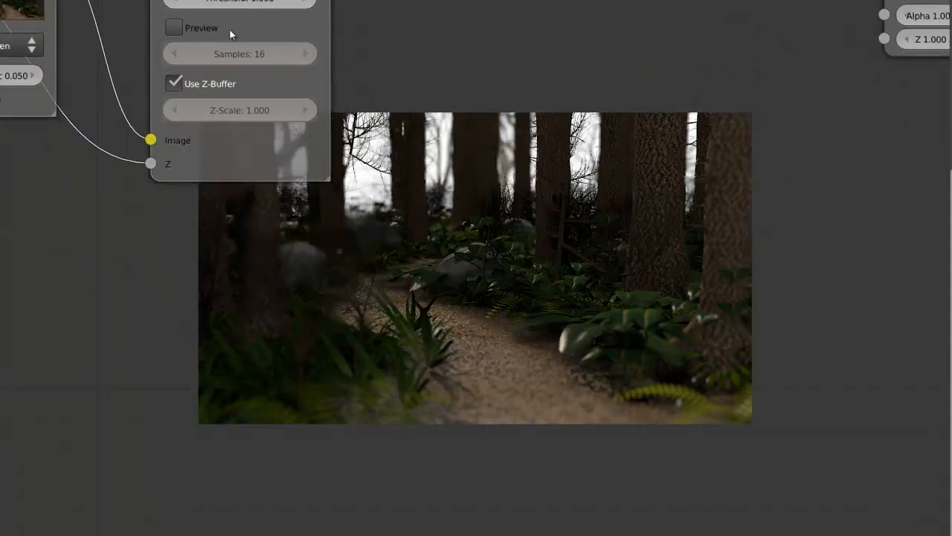
middle_click_drag(230, 28, 265, 68)
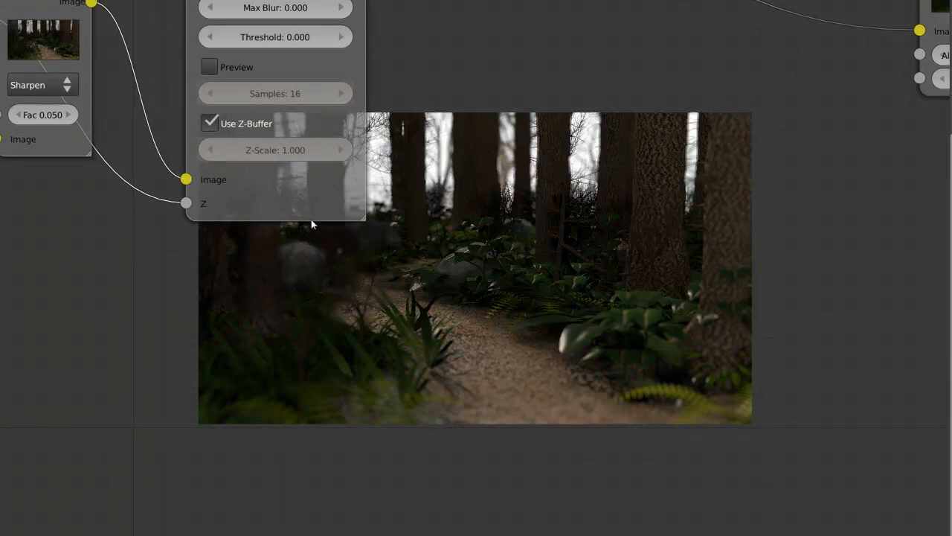
middle_click_drag(498, 212, 457, 263)
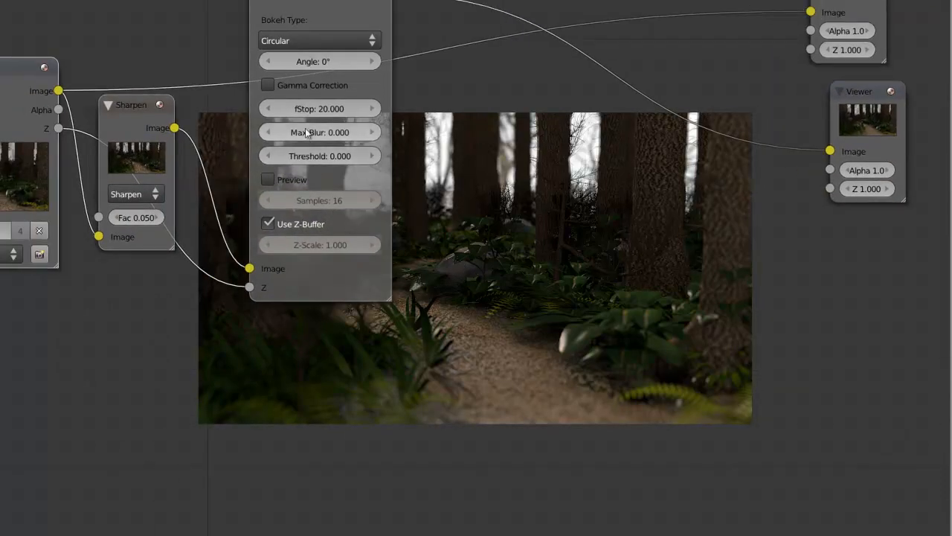
Step: Set the Defocus node's fStop to 60 and examine the whole backdrop image
left_click(319, 109)
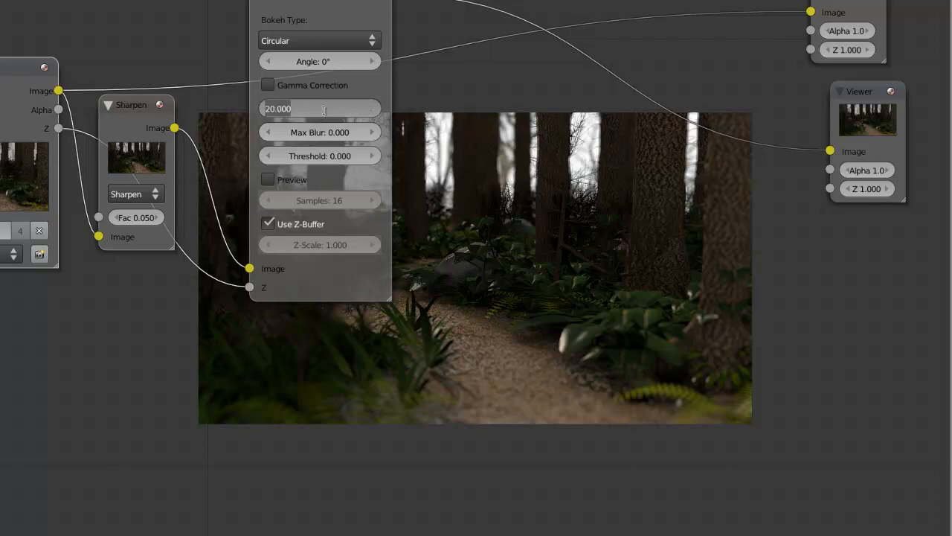
type("16")
key("Return")
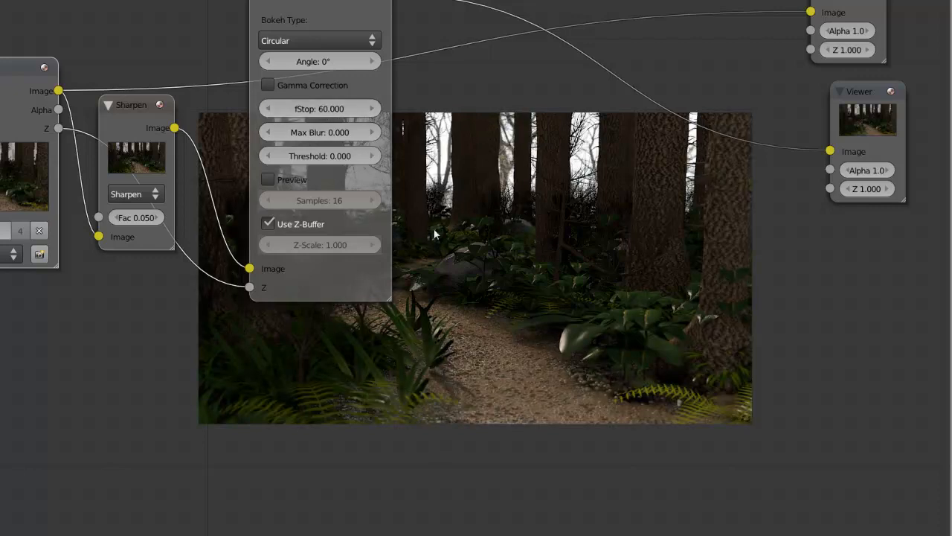
middle_click_drag(434, 229, 252, 111)
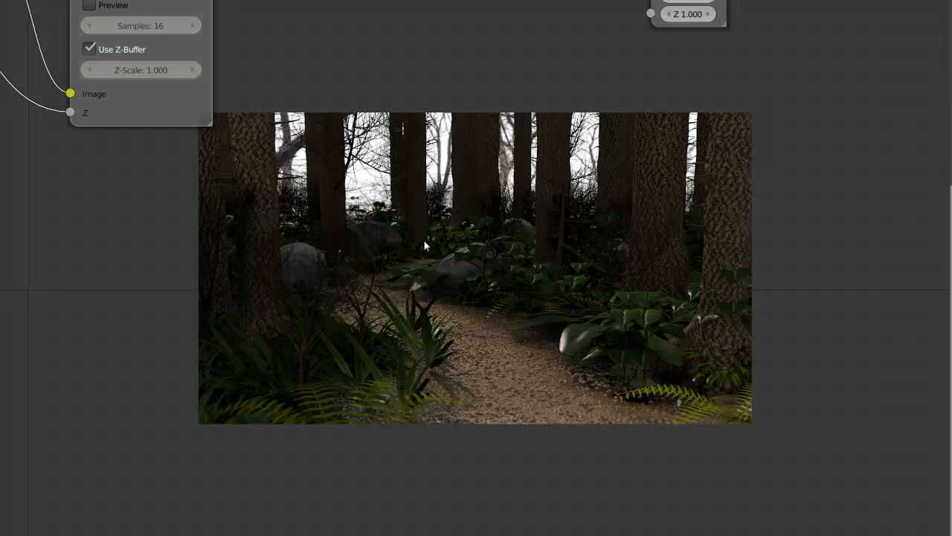
middle_click_drag(434, 274, 650, 429)
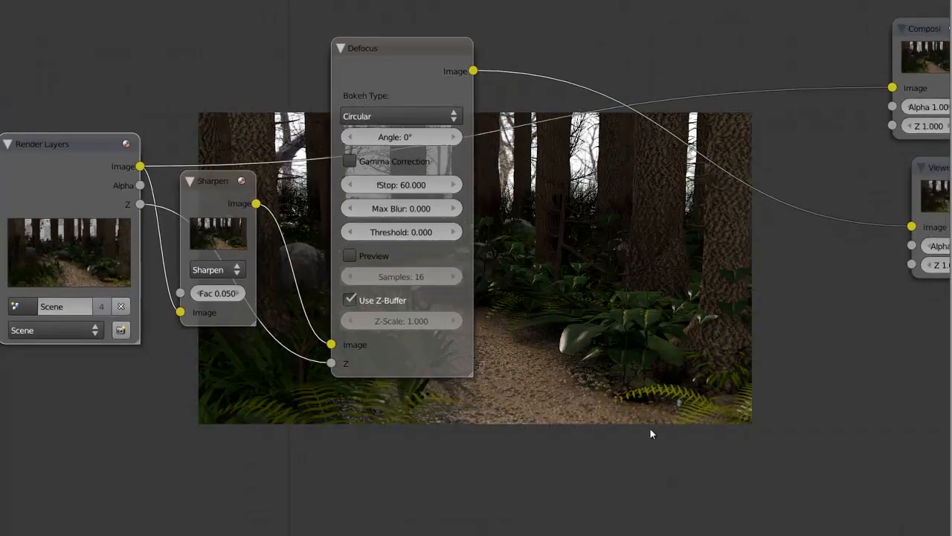
left_click(390, 119)
key("shift+a")
mouse_move(506, 258)
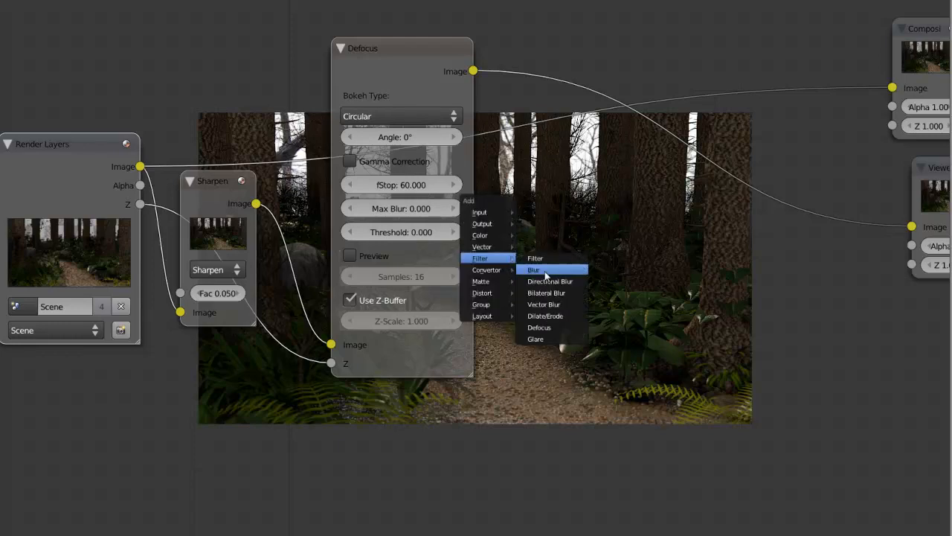
left_click(550, 328)
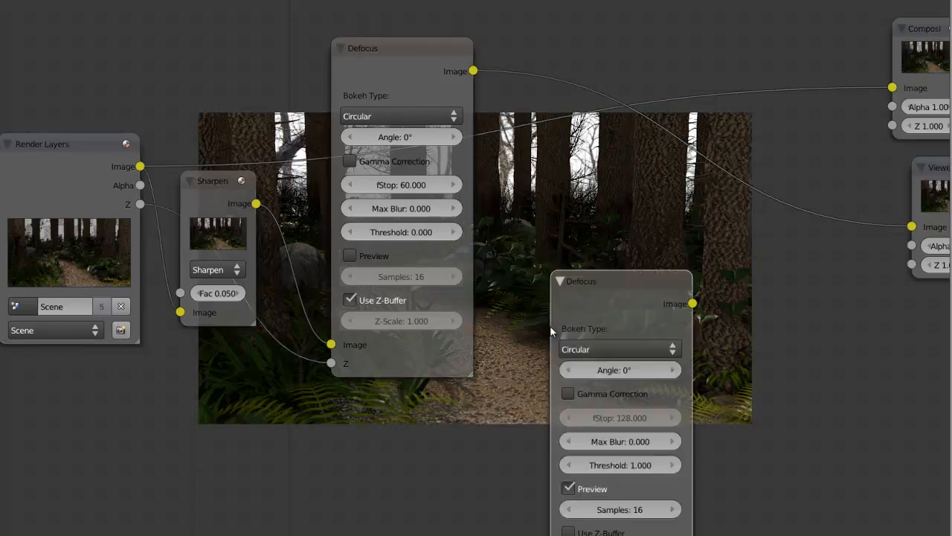
scroll(581, 281, "down", 2)
middle_click_drag(581, 281, 581, 181)
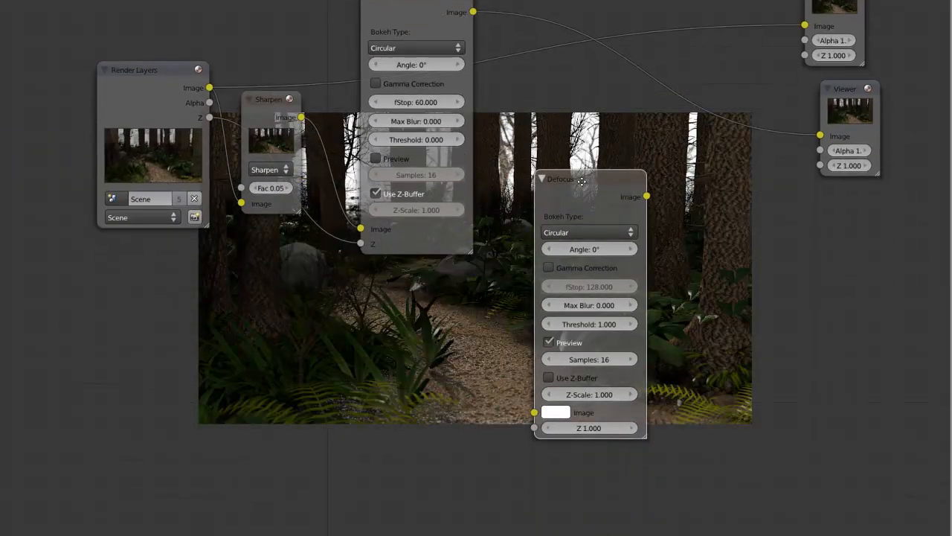
key("x")
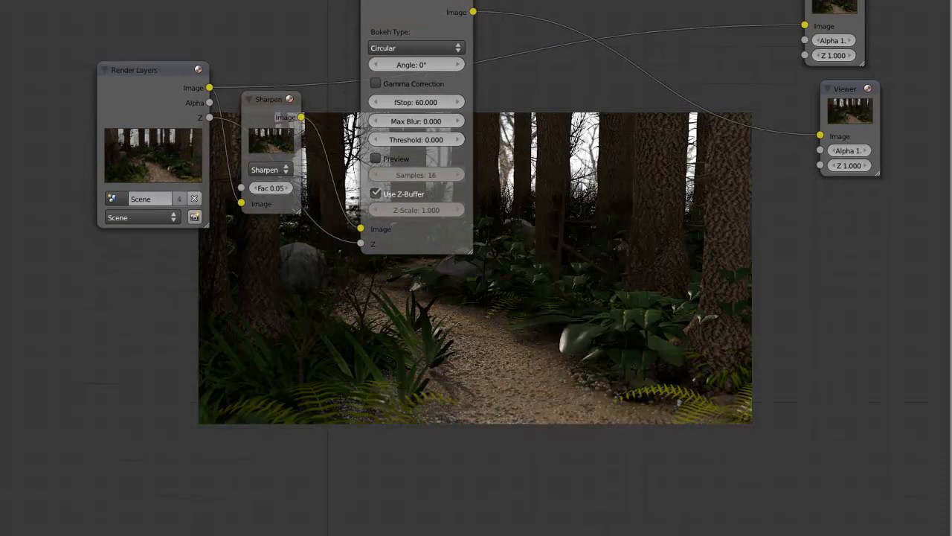
middle_click_drag(582, 182, 553, 195)
left_click_drag(180, 102, 331, 246)
middle_click_drag(331, 252, 316, 153)
scroll(315, 153, "up", 2)
middle_click_drag(186, 89, 189, 83)
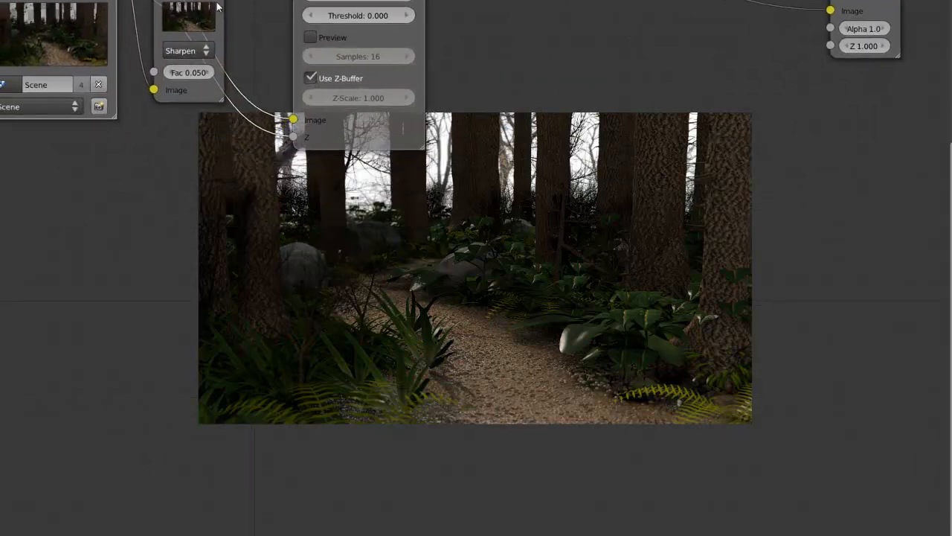
Step: Save the project over the existing file RainforestPart15_File.blend
middle_click_drag(450, 115, 369, 334)
scroll(362, 255, "down", 4)
key("ctrl+s")
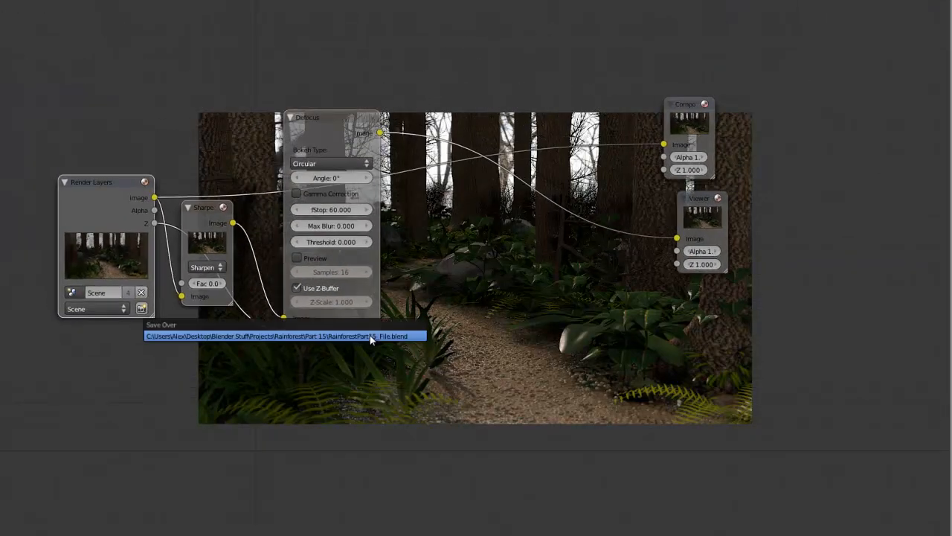
Step: Save over the existing blend file and move the Render Layers, Sharpen and Defocus nodes farther away from the output nodes
left_click(370, 335)
middle_click_drag(401, 230, 384, 218)
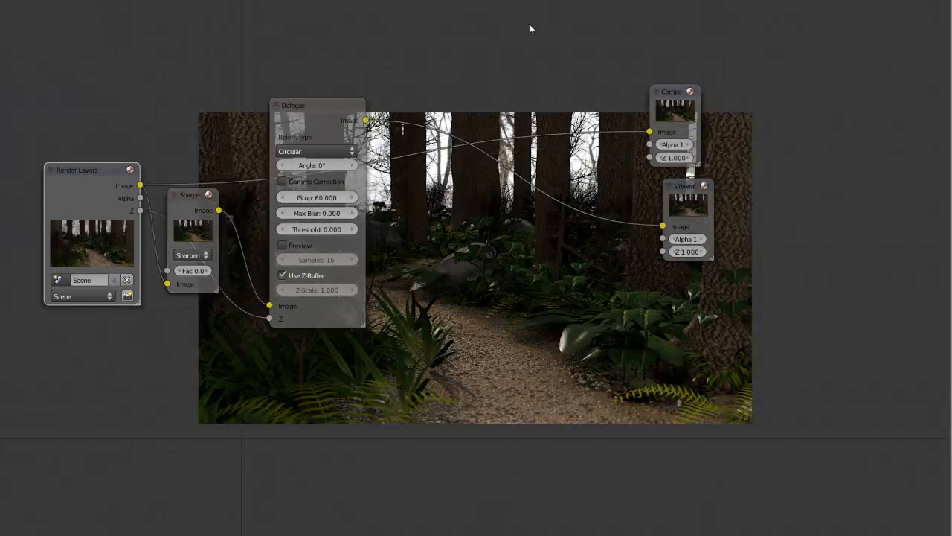
left_click_drag(525, 26, 10, 304)
key("g")
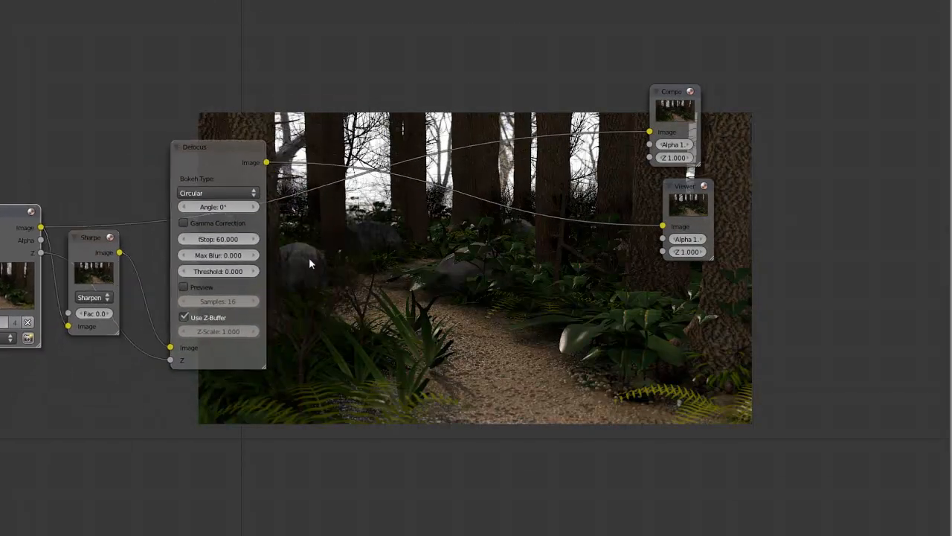
Step: Move the Defocus node slightly lower in the node tree and set its fStop to 80
scroll(310, 260, "up", 3)
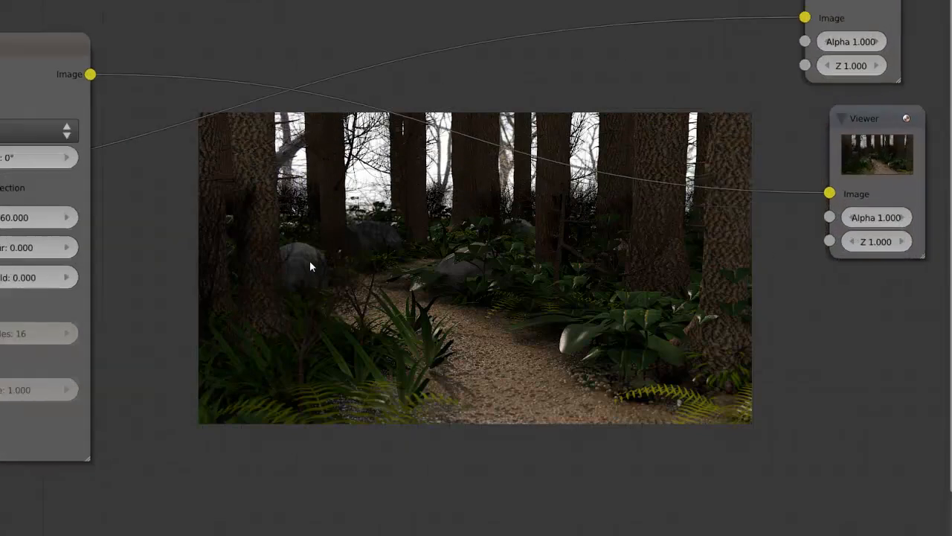
middle_click_drag(310, 261, 583, 361)
scroll(387, 285, "down", 3)
middle_click_drag(272, 238, 414, 194)
left_click_drag(423, 135, 428, 209)
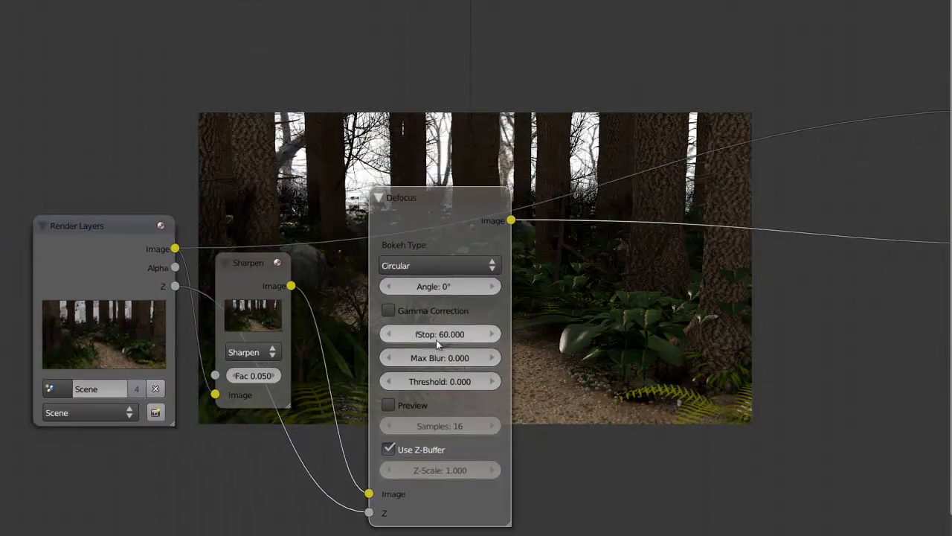
left_click(436, 339)
type("80")
key("Return")
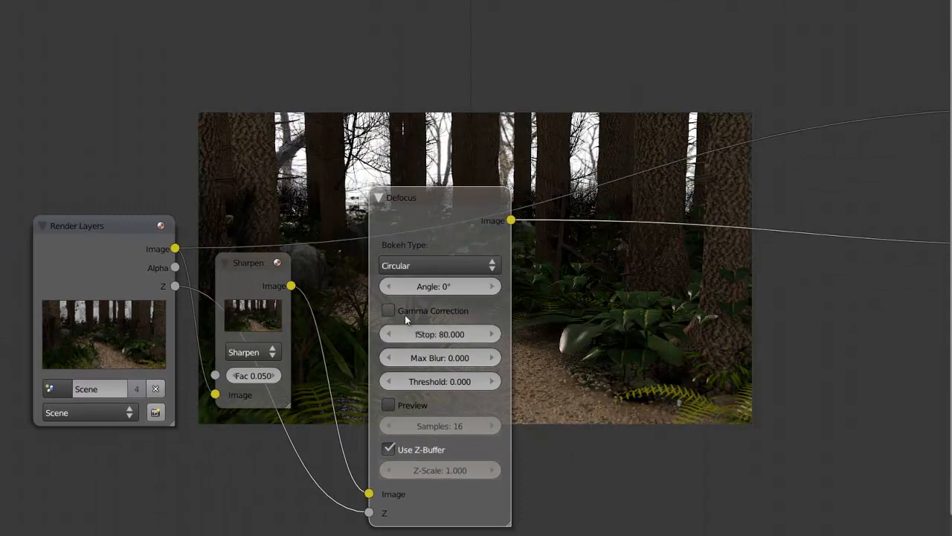
Step: Save the blend file over its existing version
middle_click_drag(405, 315, 152, 226)
key("ctrl+s")
left_click(335, 166)
Step: Add a Map Value node beside the Defocus node and feed it the Z output of the Render Layers node
middle_click_drag(335, 167, 435, 307)
scroll(435, 307, "down", 2)
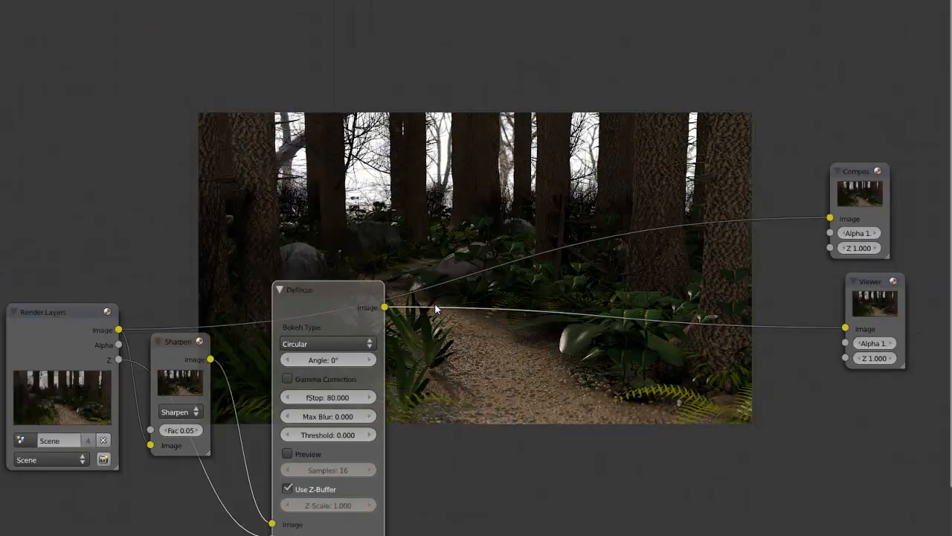
key("shift+a")
mouse_move(437, 306)
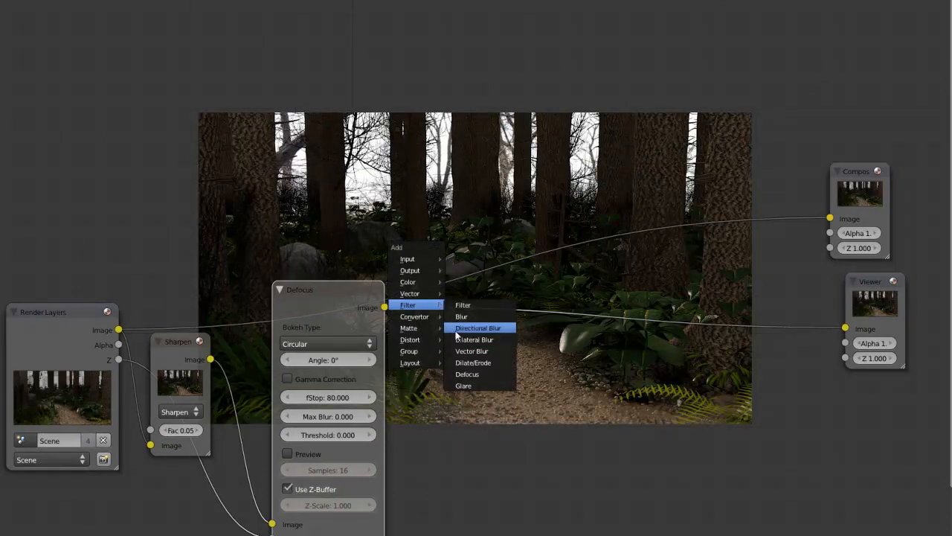
mouse_move(415, 296)
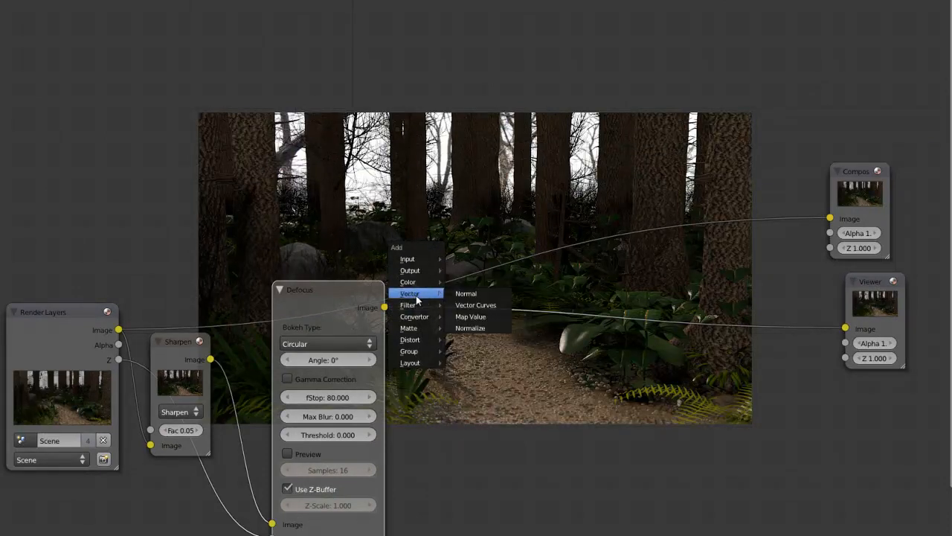
left_click(470, 316)
left_click_drag(117, 360, 463, 448)
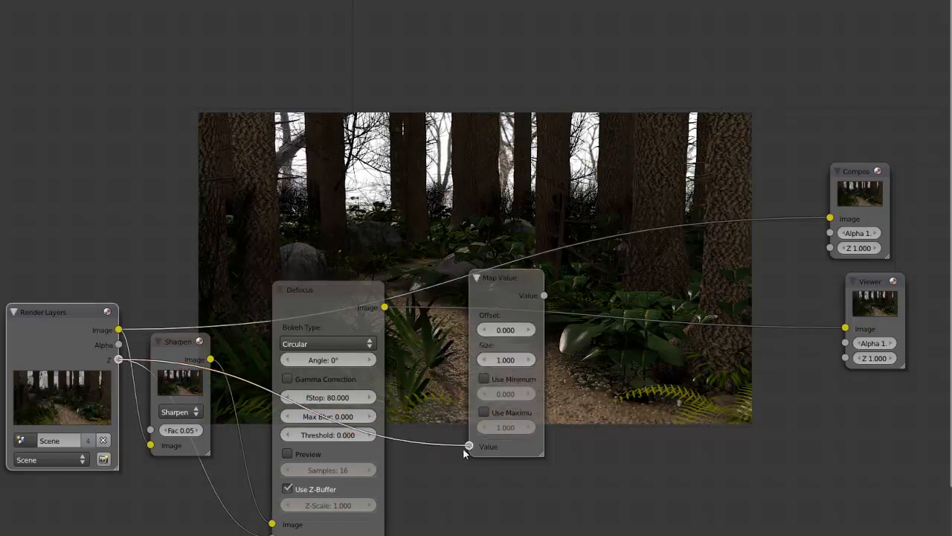
Step: Preview the Map Value output in a duplicate of the Viewer node and set the Map Value offset to -4.440
left_click(865, 311)
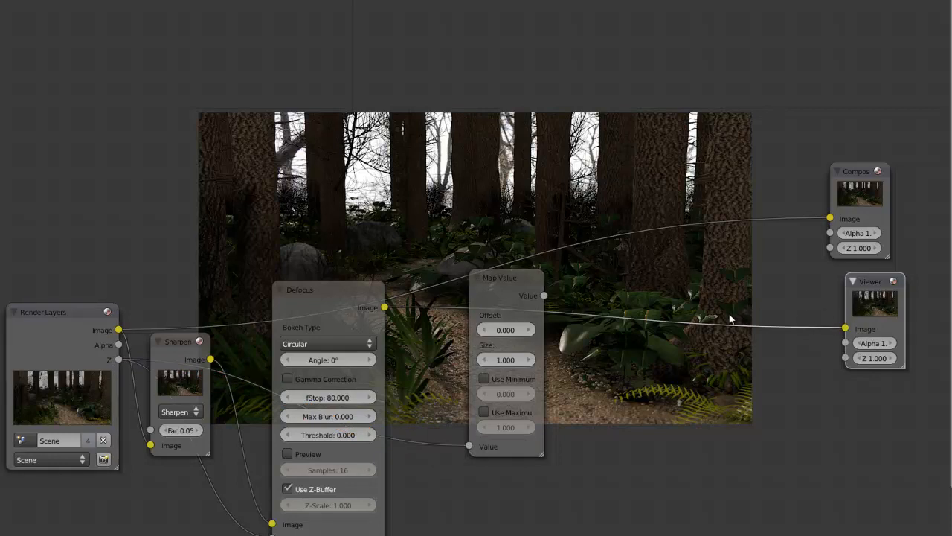
key("shift+d")
left_click_drag(544, 297, 615, 387)
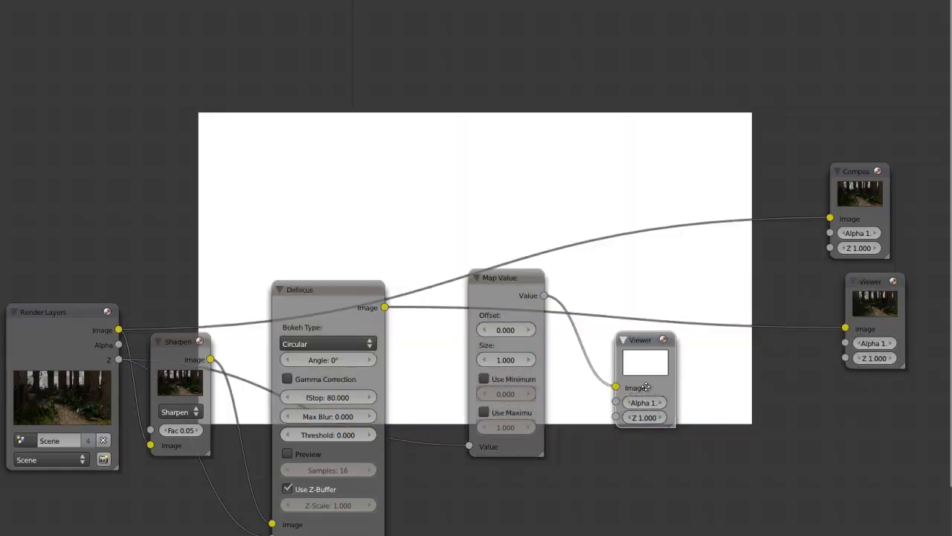
middle_click_drag(489, 383, 479, 311)
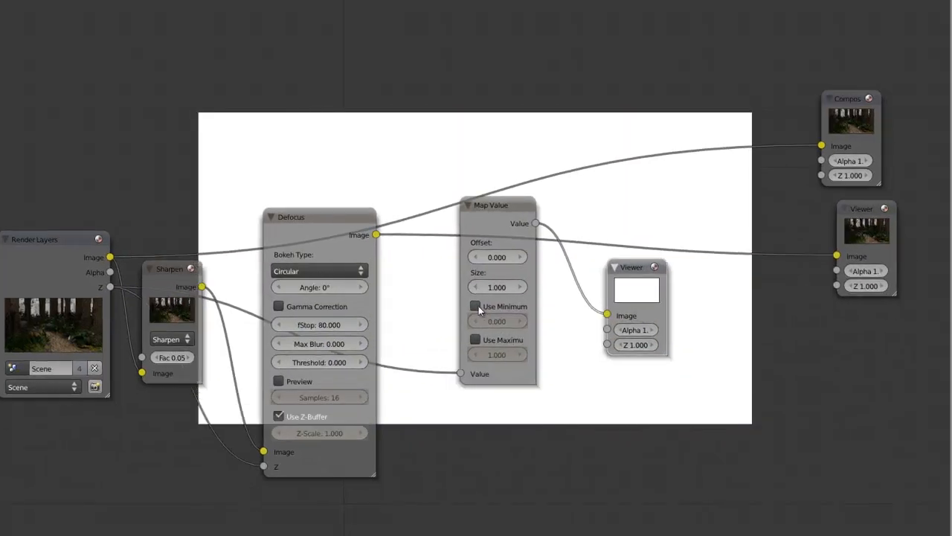
mouse_move(498, 256)
left_mouse_down()
mouse_move(487, 258)
mouse_move(507, 260)
left_mouse_up()
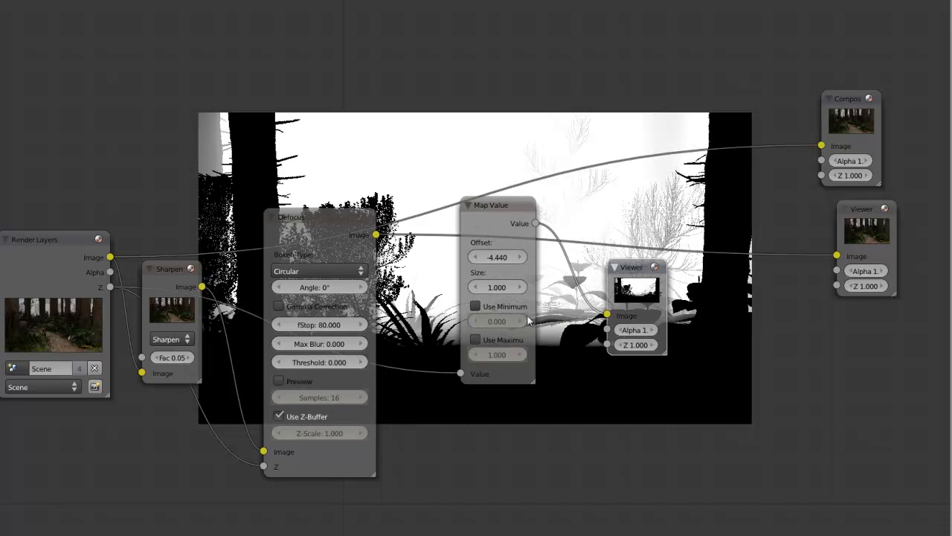
Step: Make room in the node tree by shifting the duplicated Viewer node outward and moving the Map Value node below the Defocus node
middle_click_drag(480, 305, 288, 159)
scroll(290, 158, "up", 5)
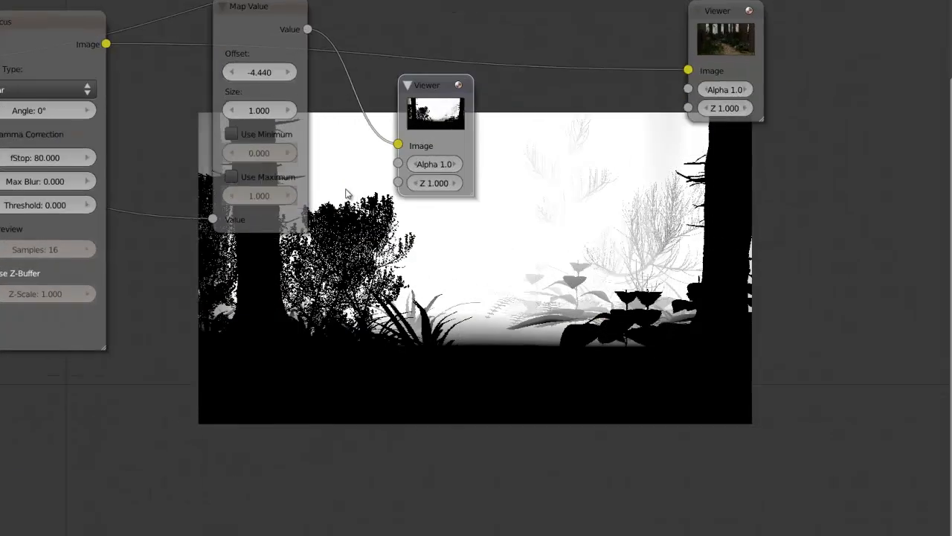
scroll(402, 299, "up", 3)
middle_click_drag(369, 260, 499, 345)
scroll(499, 343, "down", 4)
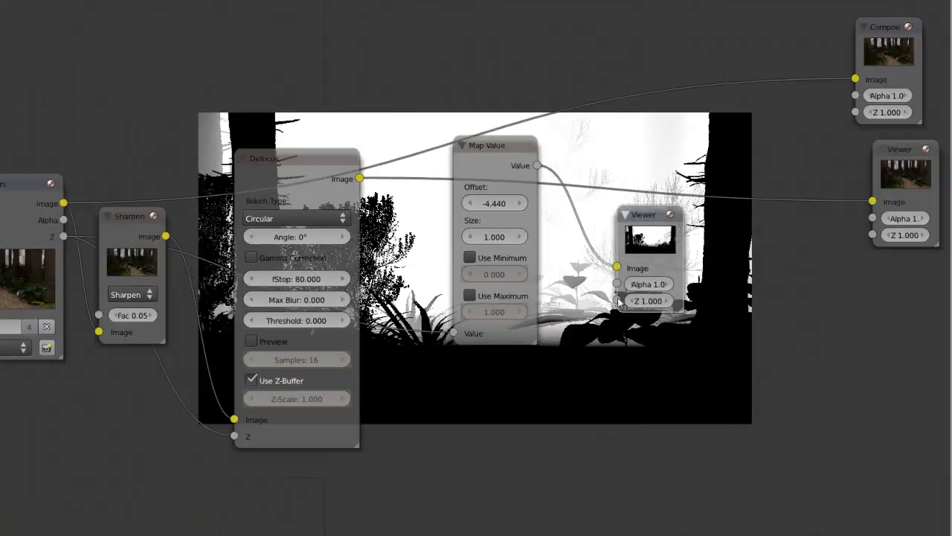
left_click_drag(606, 237, 640, 259)
left_click_drag(477, 191, 342, 442)
Step: Add a Mix node with the Defocus image as first image input and Map Value as factor, and link its output to the duplicated Viewer
key("shift+a")
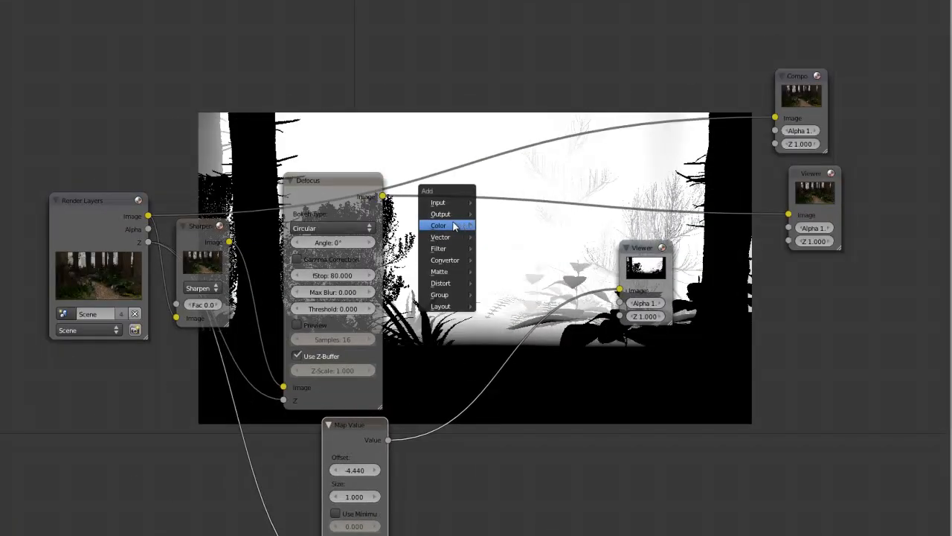
mouse_move(463, 226)
left_click(491, 236)
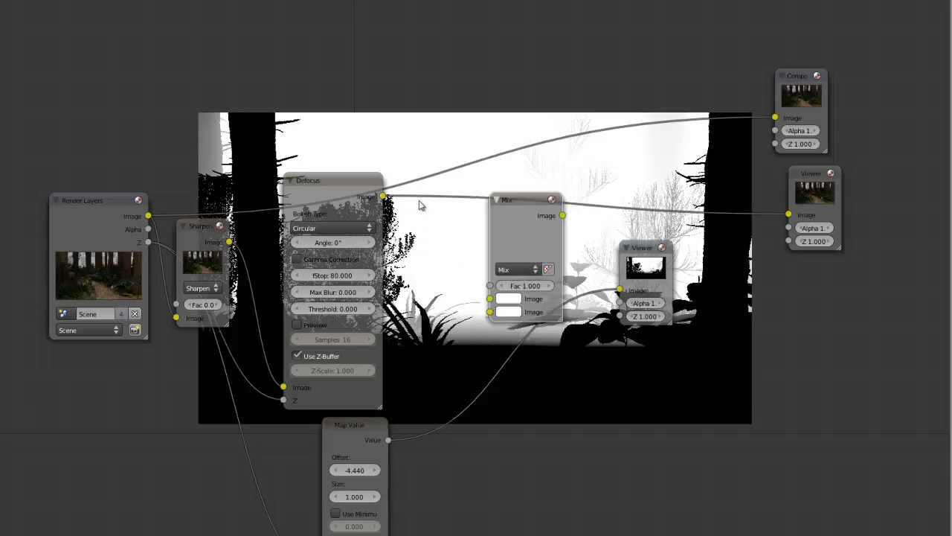
left_click_drag(382, 196, 489, 298)
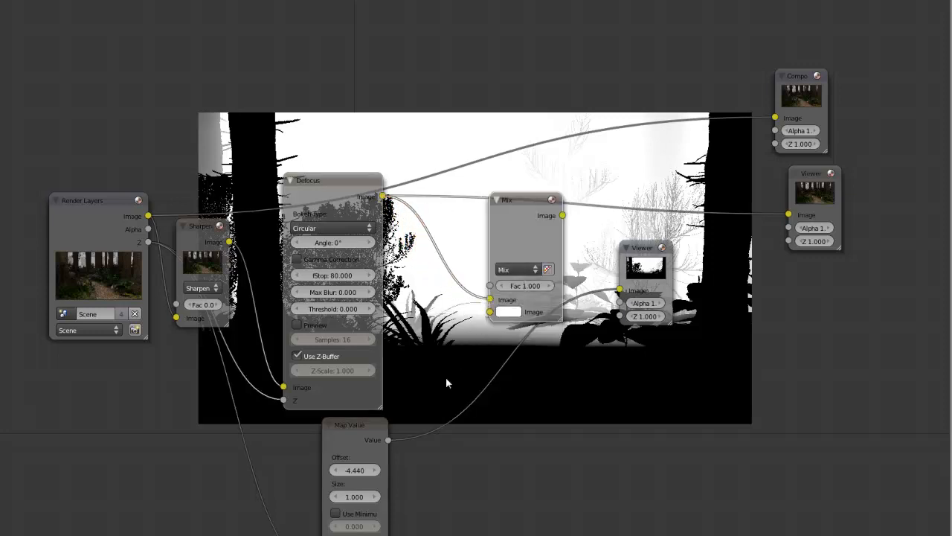
left_click_drag(388, 440, 489, 287)
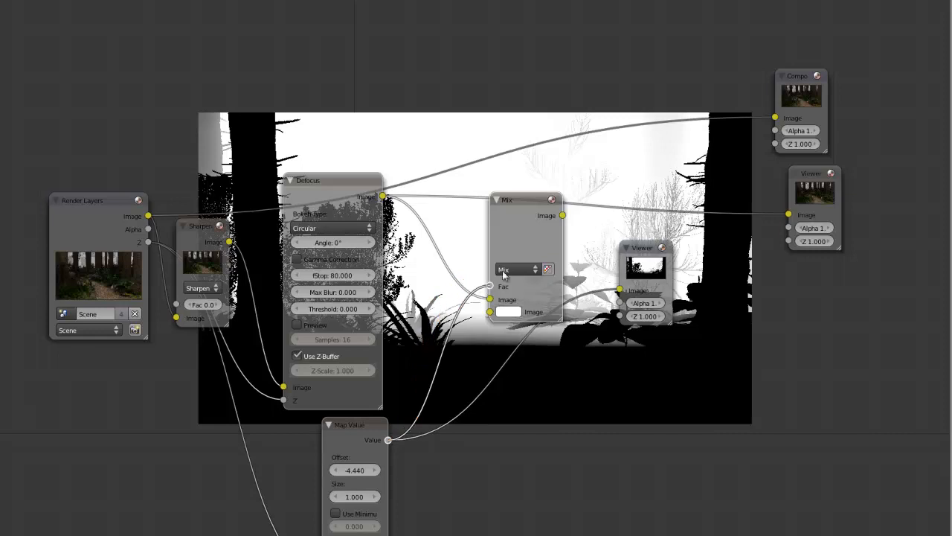
left_click_drag(564, 215, 619, 289)
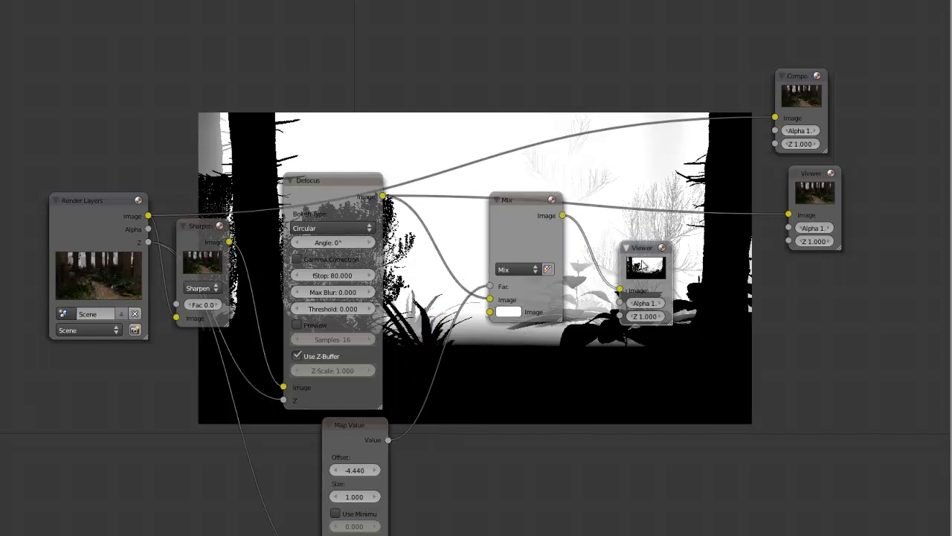
Step: Save the blend file over its existing version and shift the Map Value node to line up beneath the Defocus node
middle_click_drag(583, 305, 507, 202)
scroll(523, 236, "up", 2)
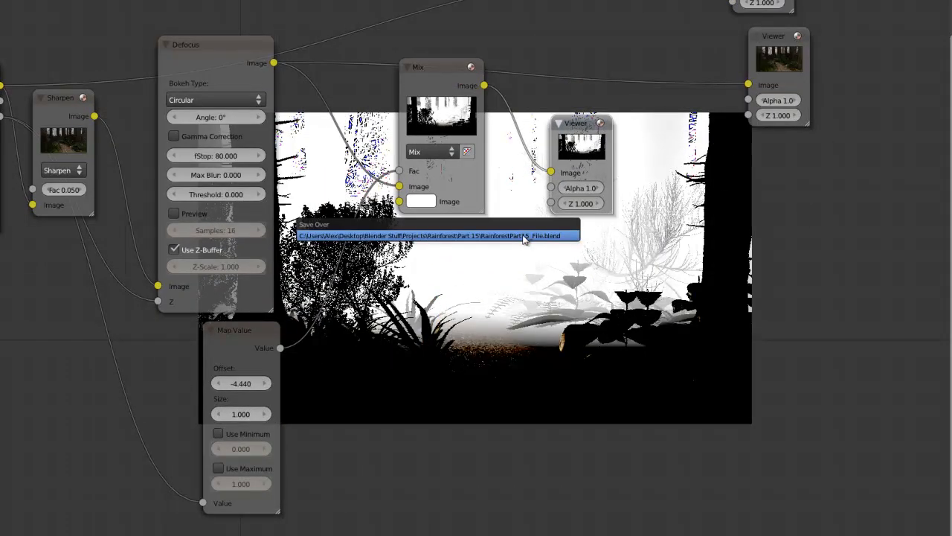
scroll(521, 237, "up", 2)
middle_click_drag(387, 217, 621, 211)
left_click_drag(373, 361, 310, 360)
Step: Enable Use Minimum and Use Maximum on the Map Value node
scroll(467, 327, "down", 2)
middle_click_drag(467, 328, 289, 261)
middle_click_drag(384, 233, 320, 287)
scroll(372, 305, "down", 1)
scroll(373, 165, "up", 3)
middle_click_drag(251, 350, 361, 269)
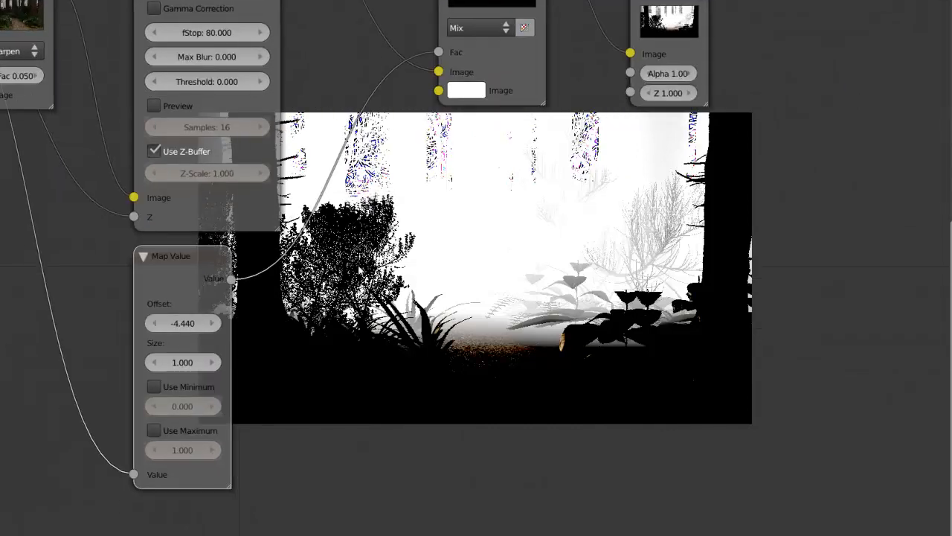
left_click(152, 387)
left_click(157, 430)
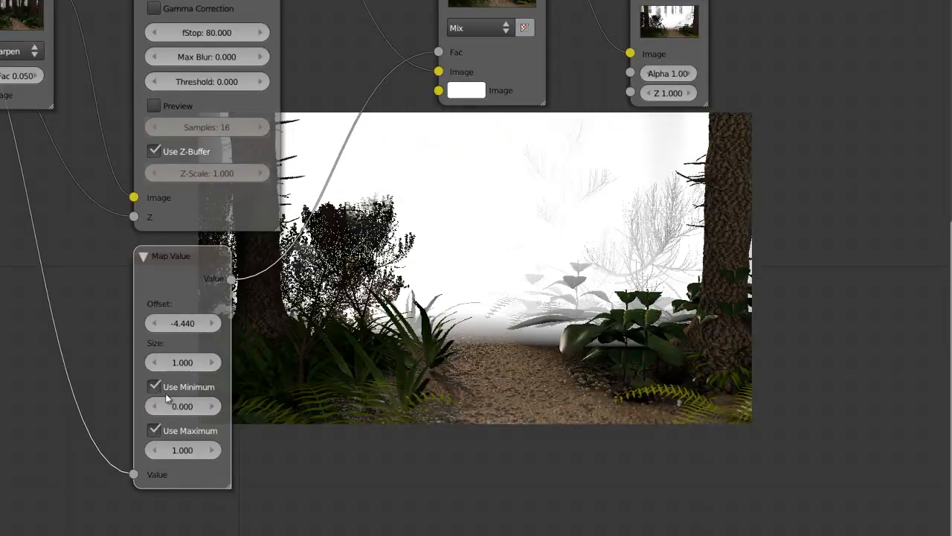
Step: Save over the blend file with the clamped Map Value settings
middle_click_drag(465, 264, 333, 221)
key("ctrl+s")
left_click(353, 232)
Step: Try larger sizes on the Map Value node, then set its size to 0.1
middle_click_drag(283, 243, 460, 307)
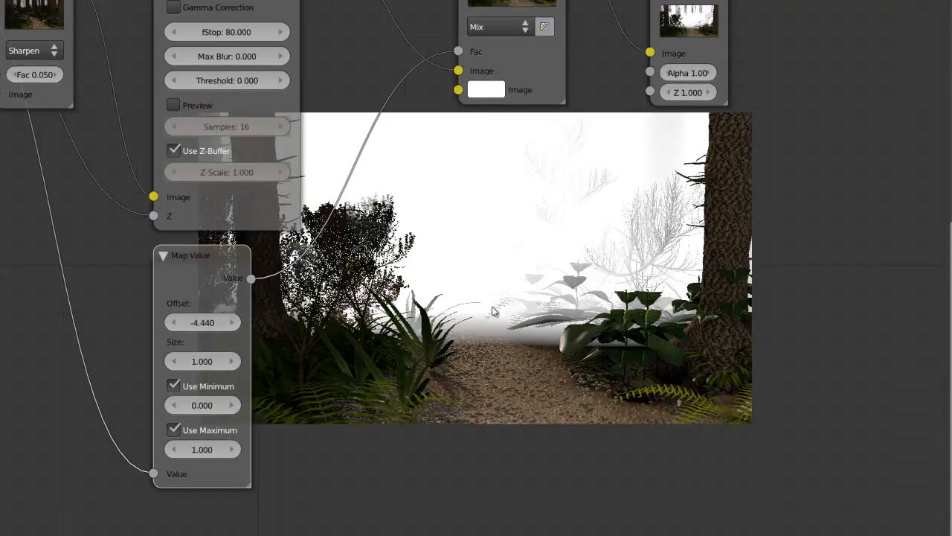
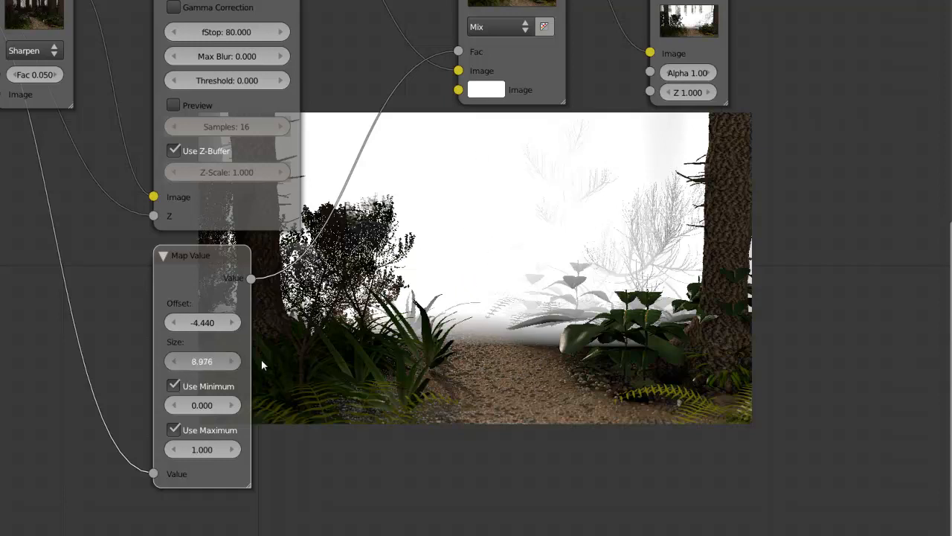
left_click_drag(261, 363, 301, 360)
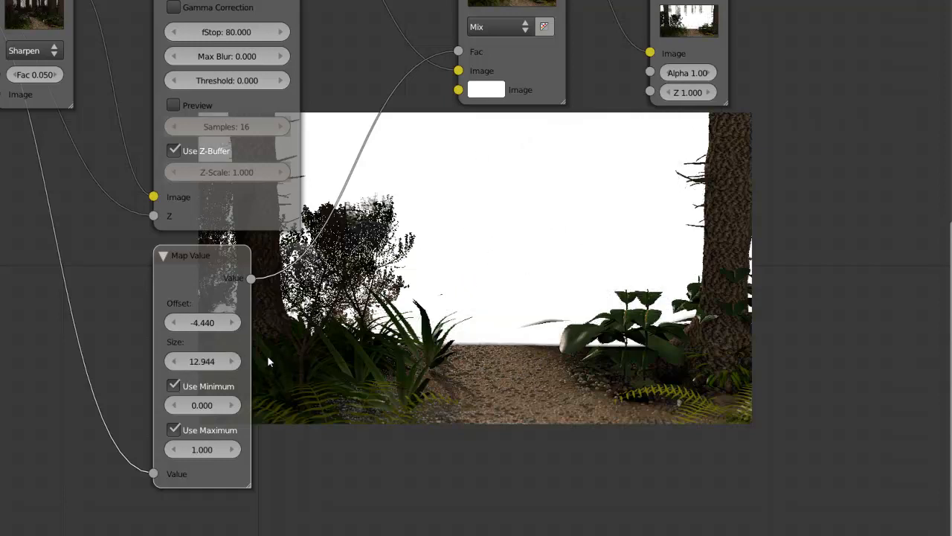
left_click(207, 362)
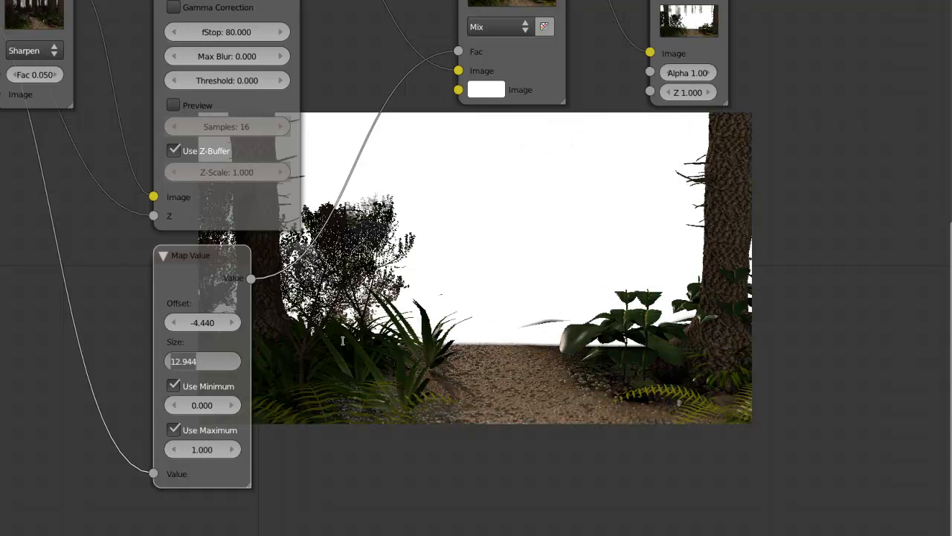
type(".1")
key("Return")
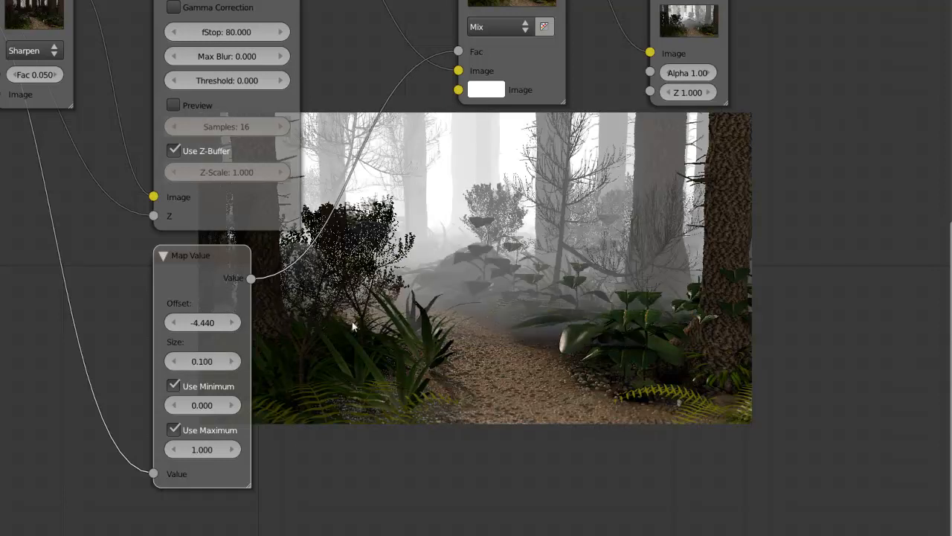
Step: Set the Map Value node's size to 0.05
left_click(210, 361)
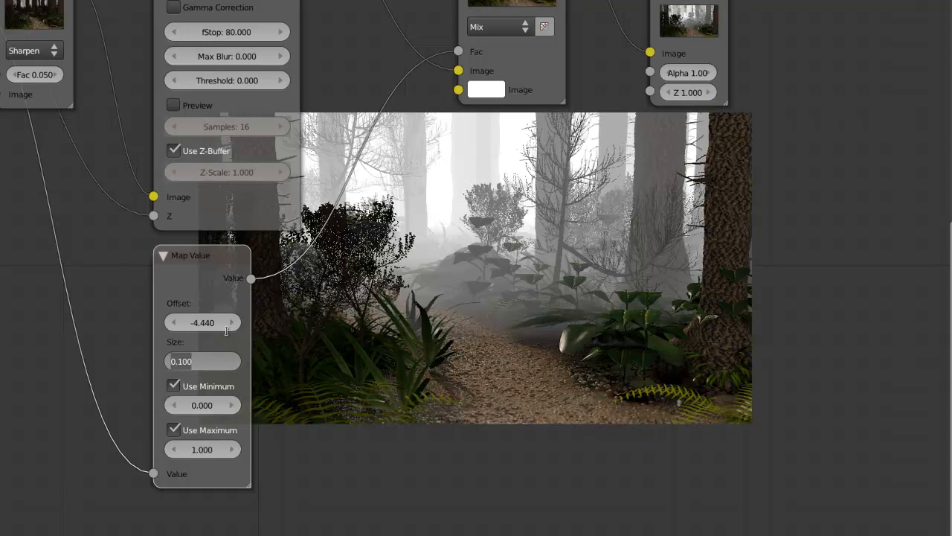
type(".05")
key("Return")
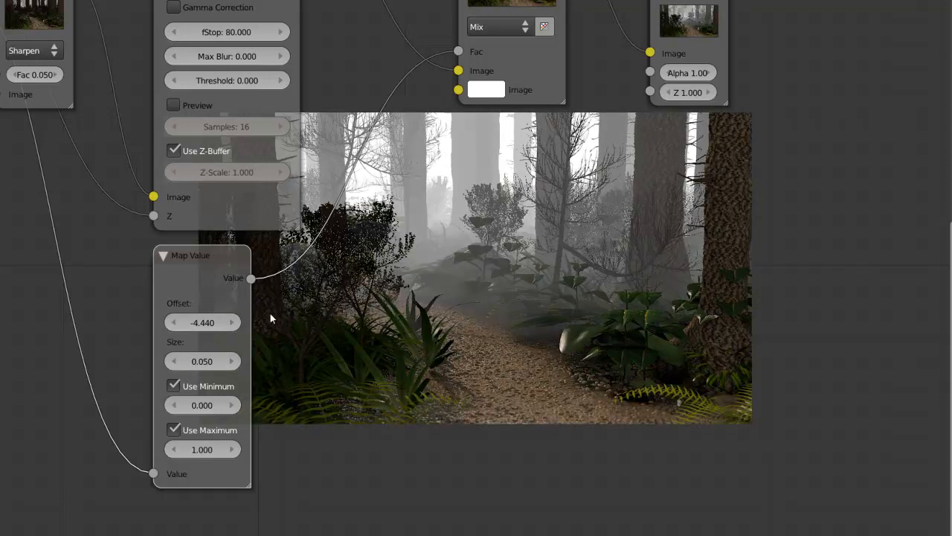
Step: Lower the Map Value node's maximum value to 0.1 to weaken the mist
left_click(172, 449)
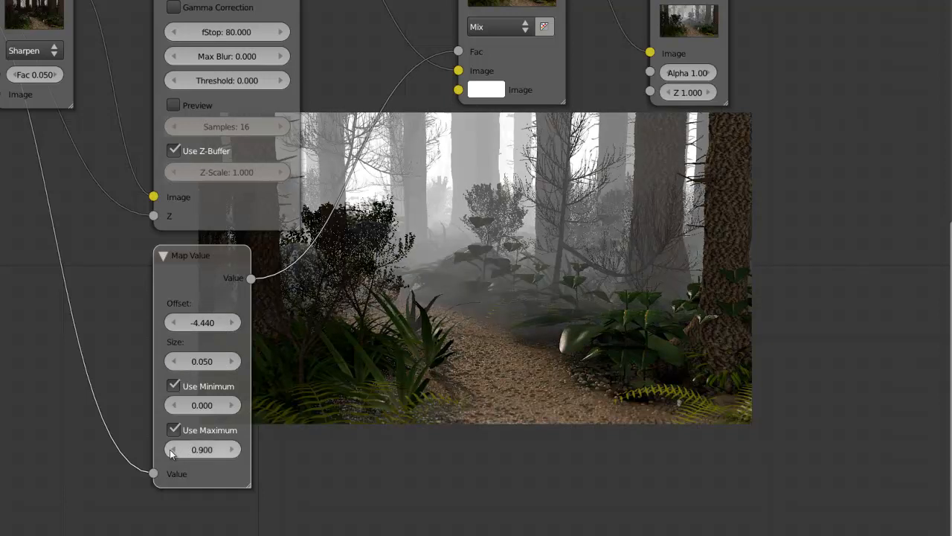
left_click(171, 449)
left_click(171, 449)
left_click(171, 454)
left_click(171, 454)
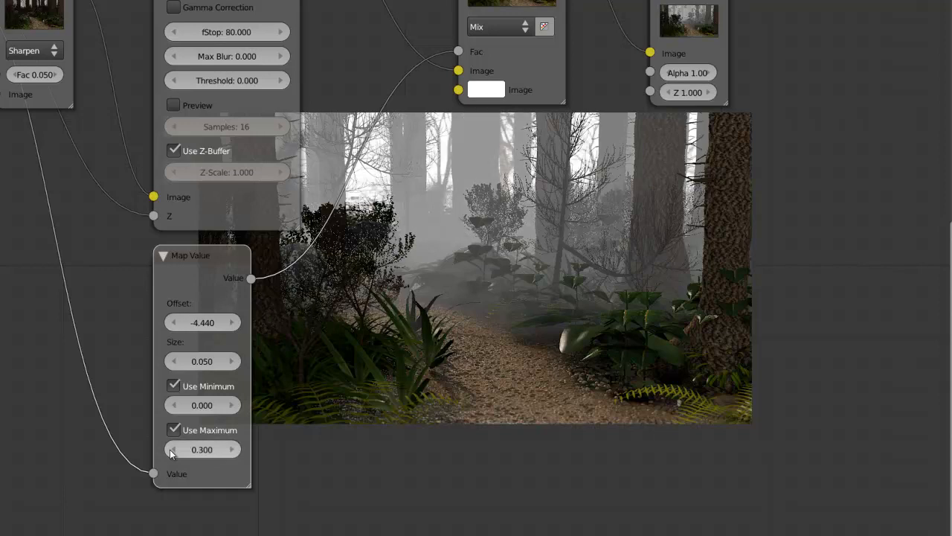
left_click(172, 454)
left_click(171, 454)
left_click(171, 454)
left_click(171, 453)
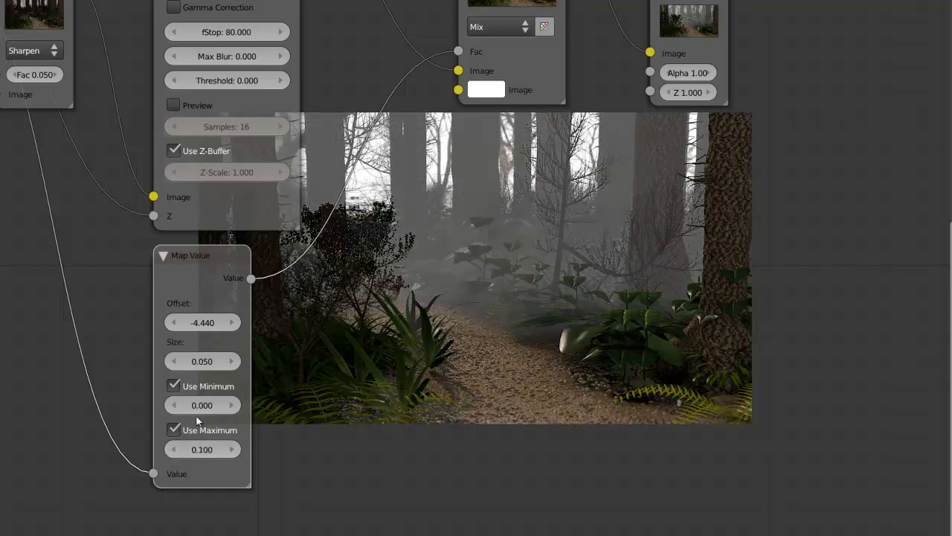
Step: Set the Map Value node's offset to -3.536 to bring the mist closer to the camera
left_click_drag(202, 322, 227, 328)
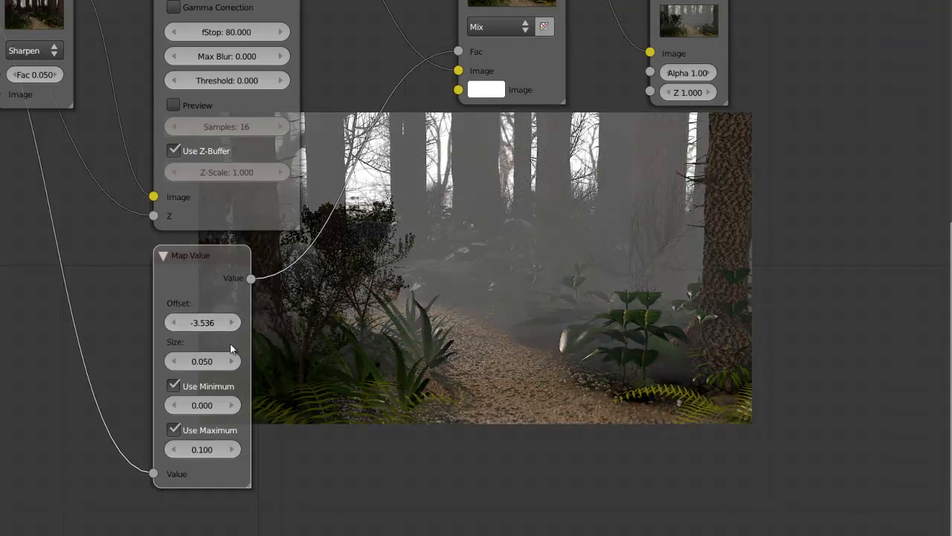
left_click(200, 449)
key("Return")
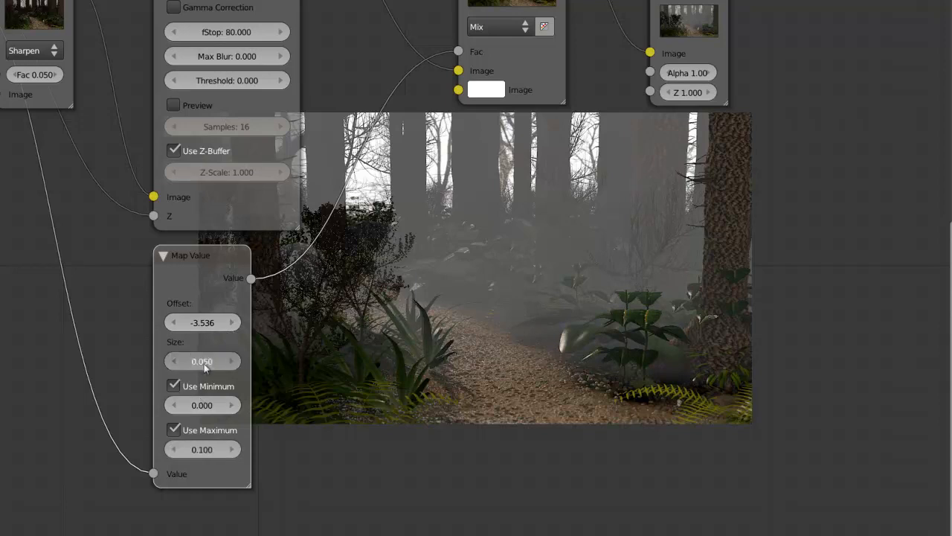
Step: Set the Map Value node's size to 0.01 and its offset to -2.664
left_click(202, 361)
type("0.01")
key("Return")
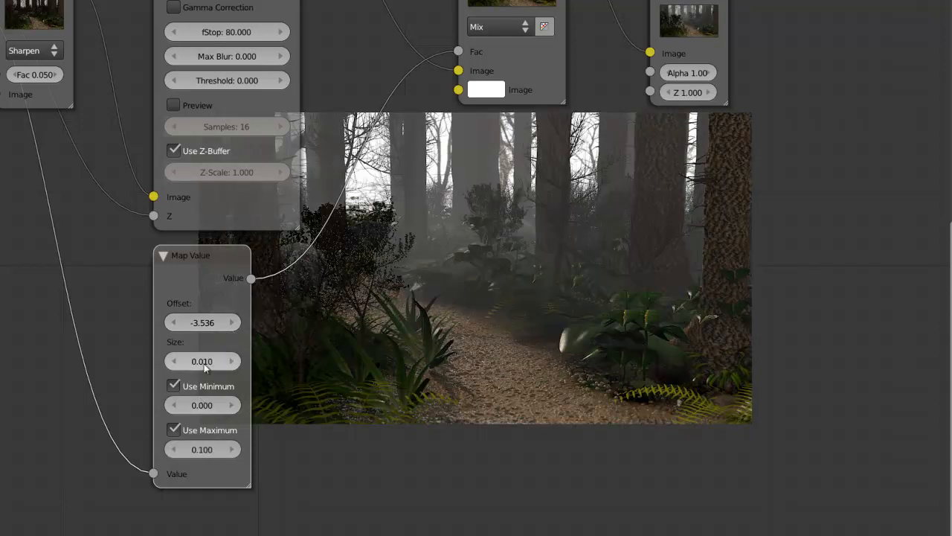
middle_click_drag(213, 323, 160, 236)
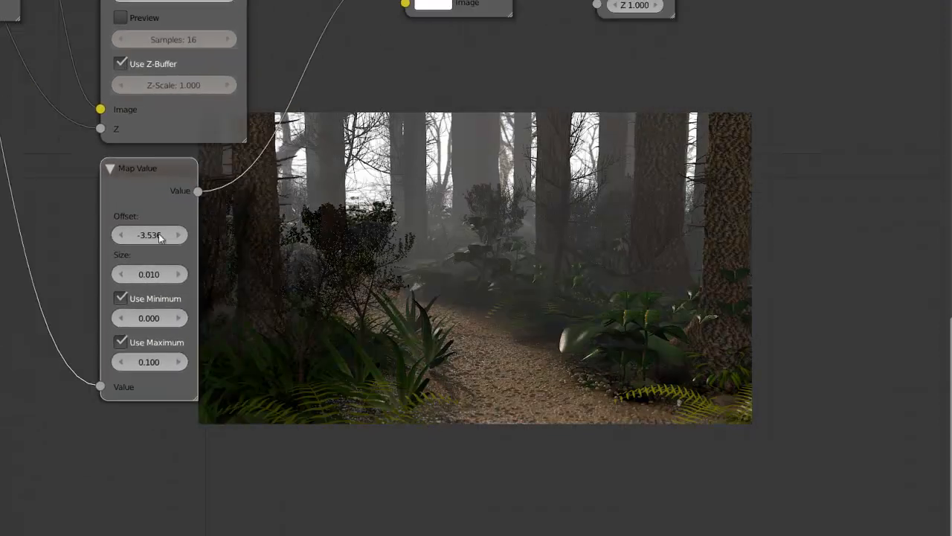
mouse_move(148, 239)
left_mouse_down()
mouse_move(125, 244)
mouse_move(166, 240)
left_mouse_up()
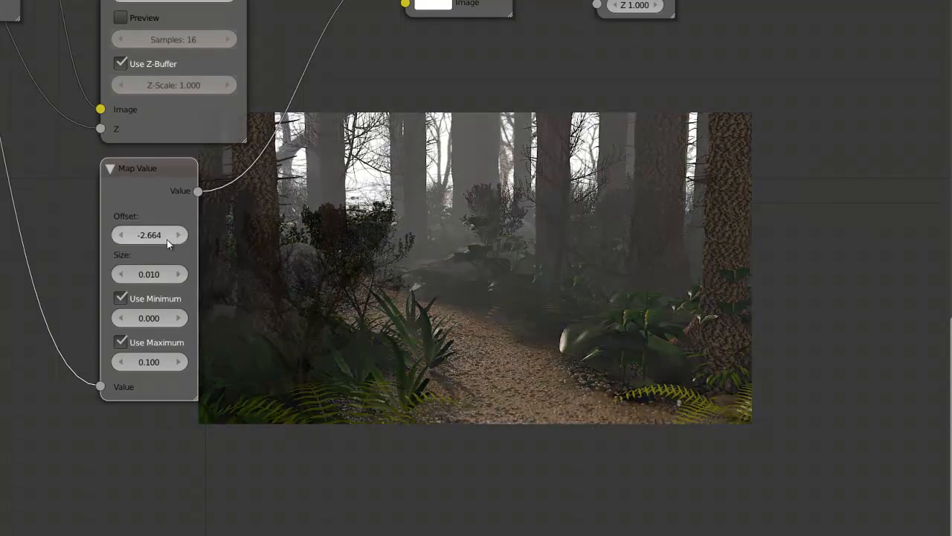
Step: Set the Map Value node's size to 0.003 and save over the existing blend file
left_click(145, 274)
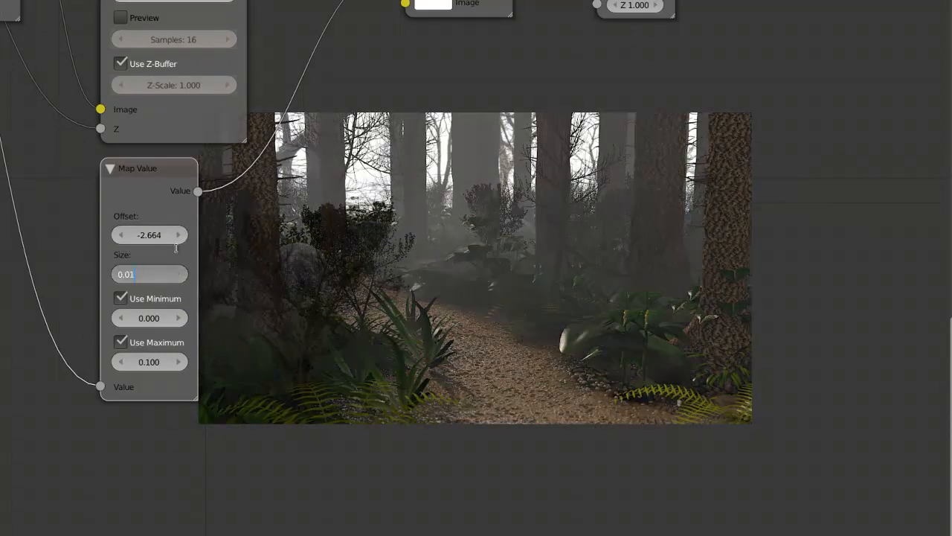
key("Return")
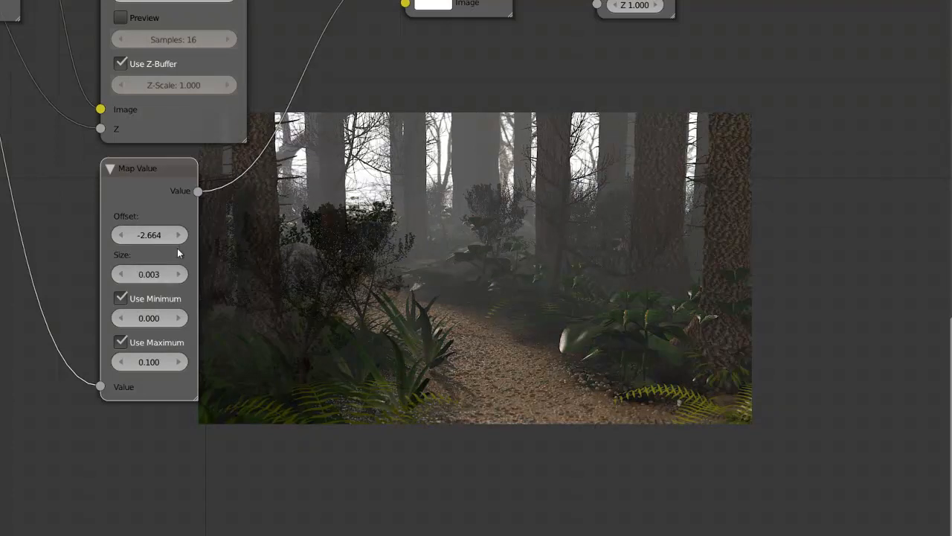
middle_click_drag(757, 228, 748, 298)
key("ctrl+s")
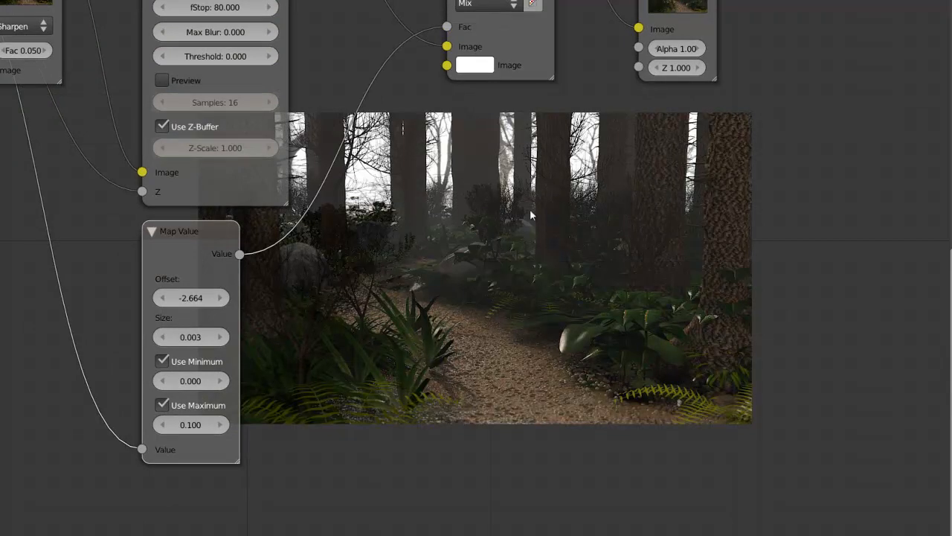
middle_click_drag(529, 209, 555, 264)
key("ctrl+s")
left_click(555, 266)
Step: Tint the mist Mix node's second image colour pale yellow and save over the blend file
scroll(501, 342, "up", 2)
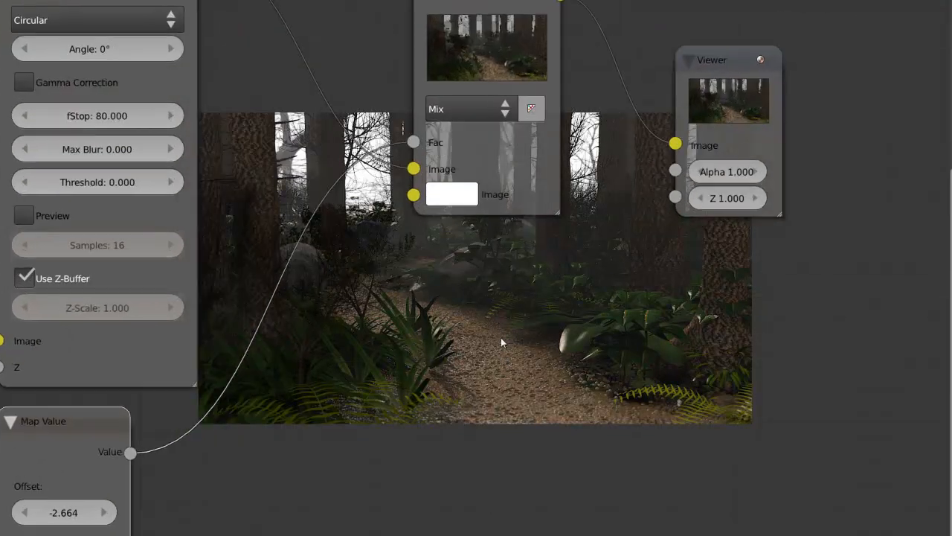
left_click(464, 197)
left_click_drag(532, 332, 524, 328)
middle_click_drag(459, 326, 306, 206)
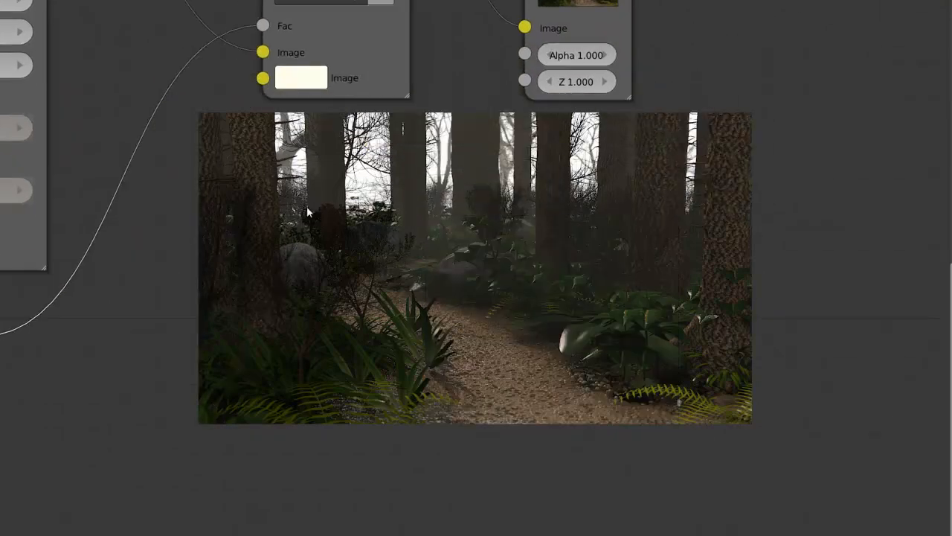
middle_click_drag(489, 271, 394, 221)
key("ctrl+s")
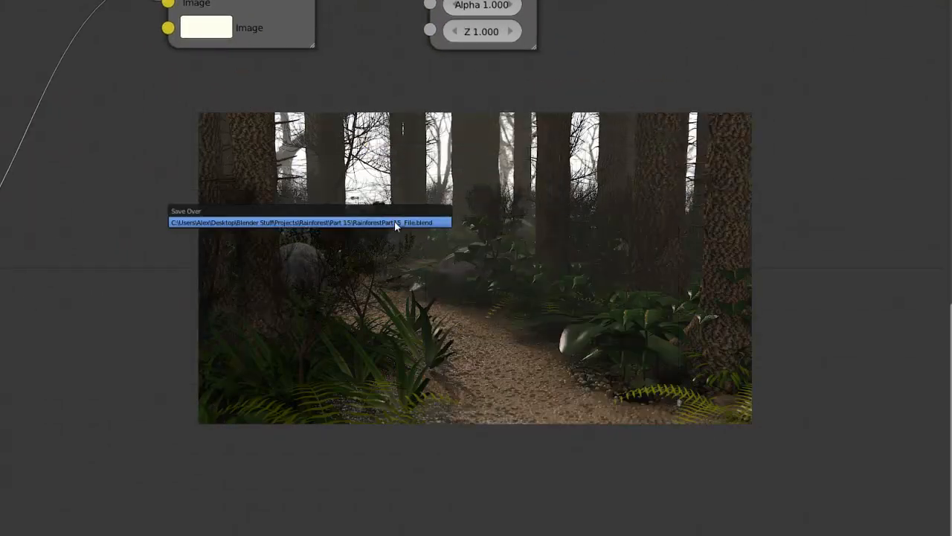
left_click(394, 222)
Step: Save the file and move the Viewer node connected to Mix below the other Viewer node
middle_click_drag(423, 251, 576, 406)
scroll(576, 406, "down", 4)
middle_click_drag(523, 226, 460, 386)
scroll(551, 378, "down", 6)
scroll(522, 272, "down", 3)
scroll(461, 386, "up", 1)
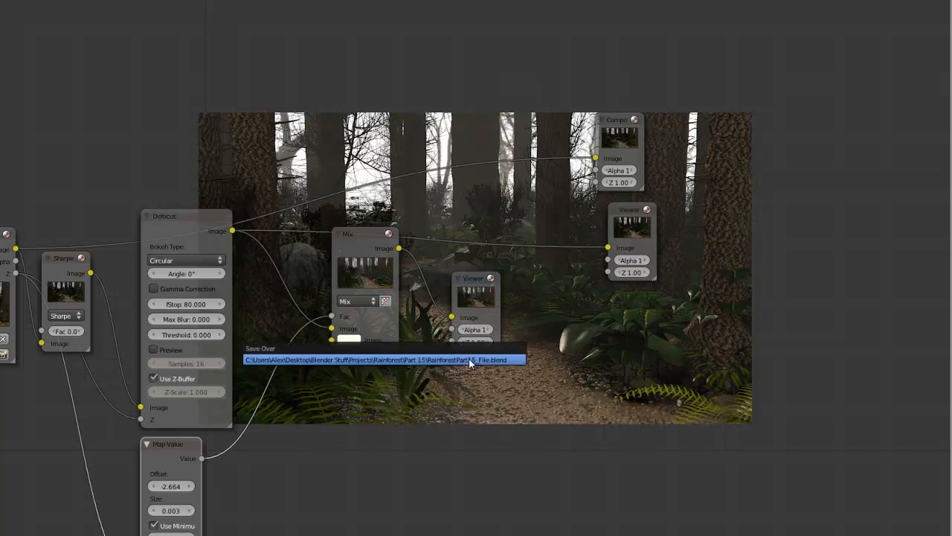
left_click_drag(493, 314, 639, 358)
key("Home")
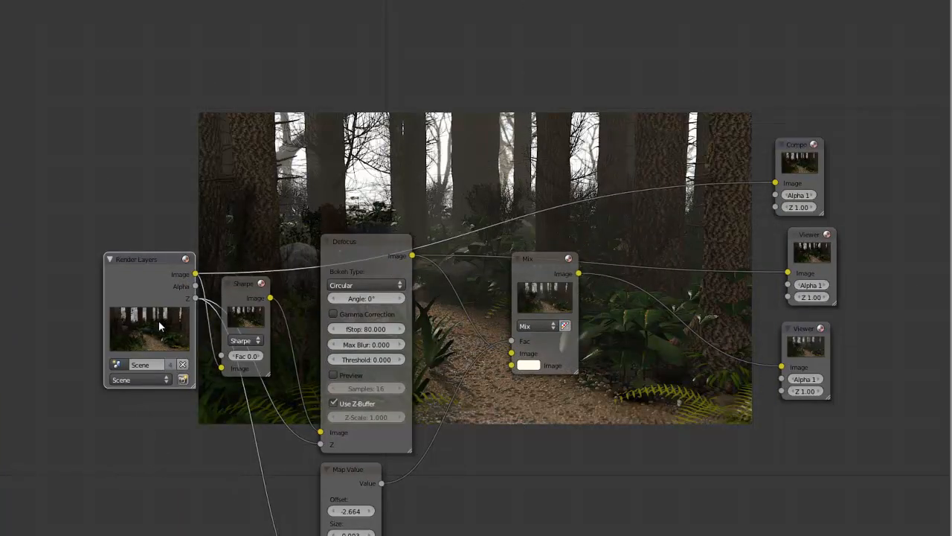
Step: Duplicate the Render Layers node, place the copy above Defocus and set its layer to Sky
key("shift+d")
left_click(359, 212)
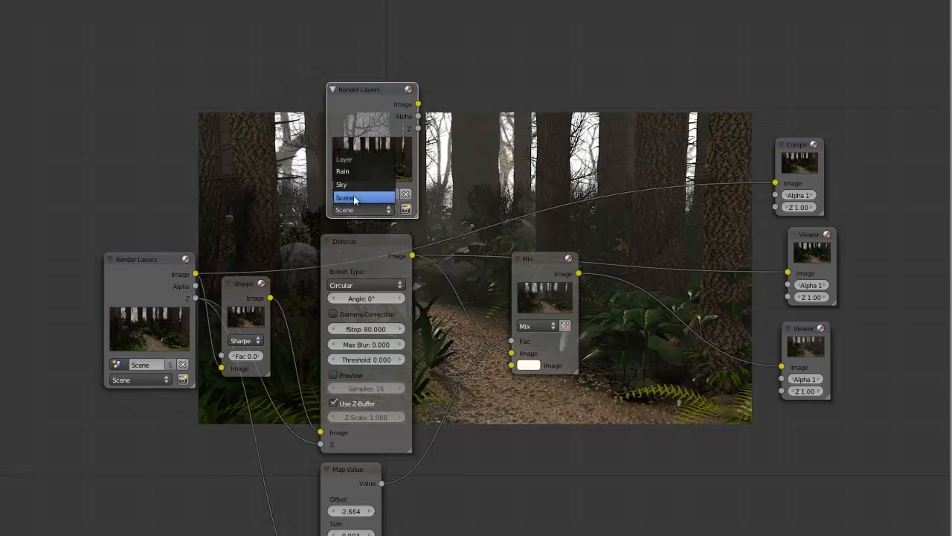
left_click(360, 185)
scroll(386, 220, "up", 2)
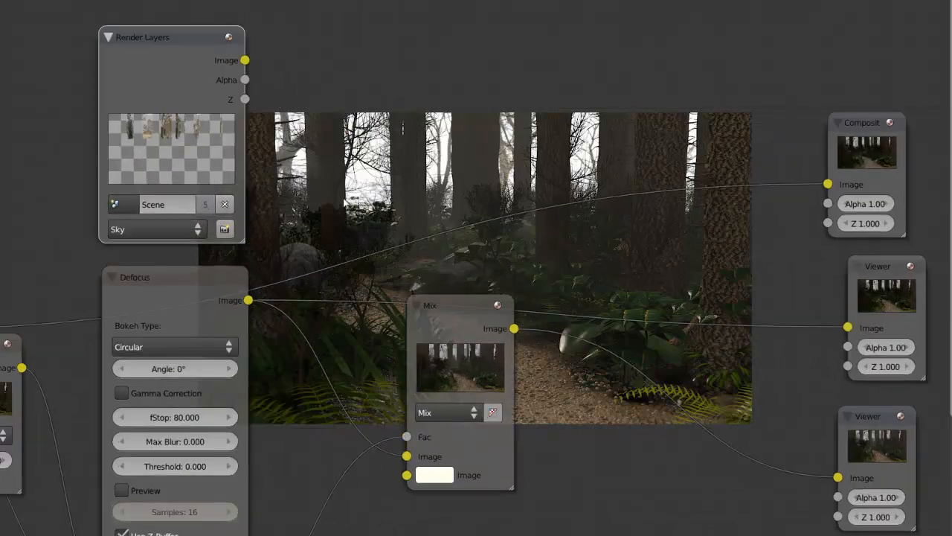
Step: Duplicate the Viewer node, place it beside the Sky Render Layers node and connect that node's Image output to it
left_click_drag(852, 438, 856, 437)
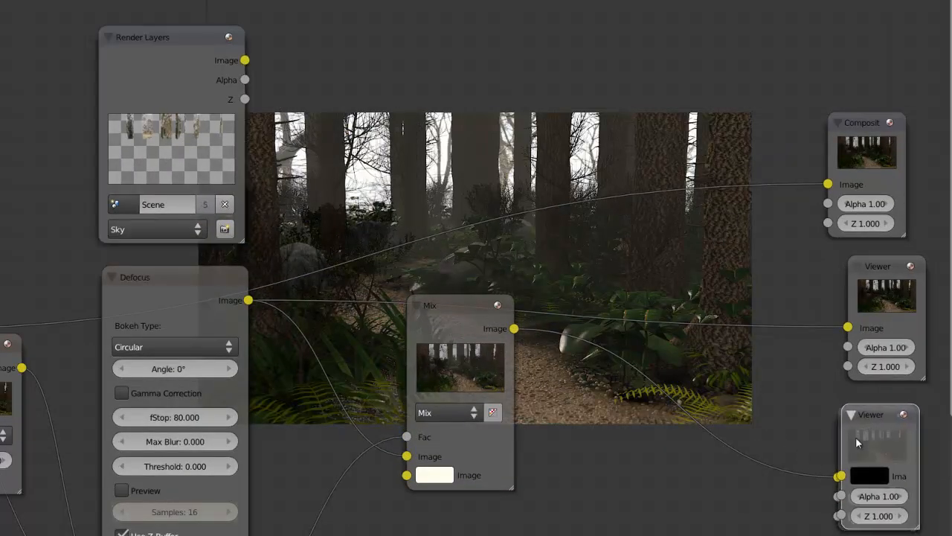
left_click(370, 37)
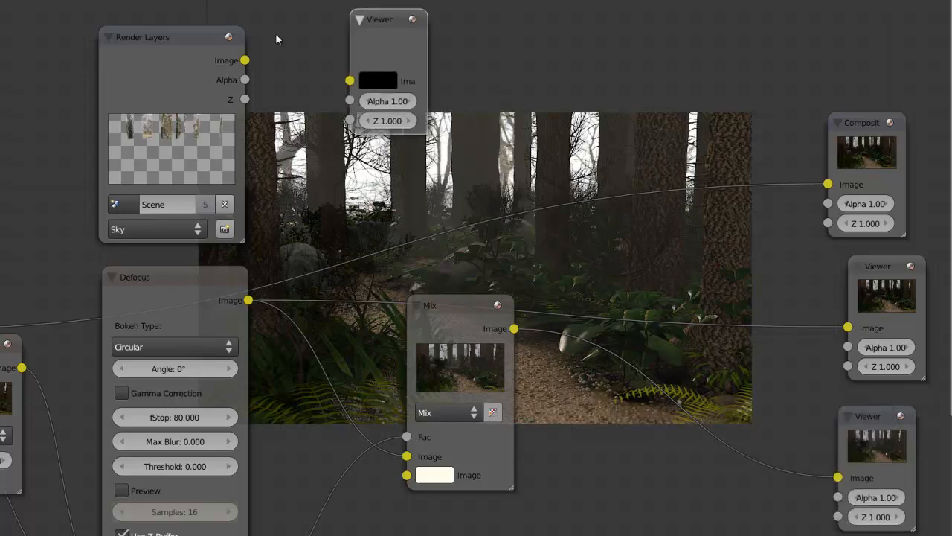
left_click_drag(244, 60, 350, 84)
Step: Delete the Viewer node connected to Mix and connect the Mix output to the Viewer below Composite instead
left_click(876, 443)
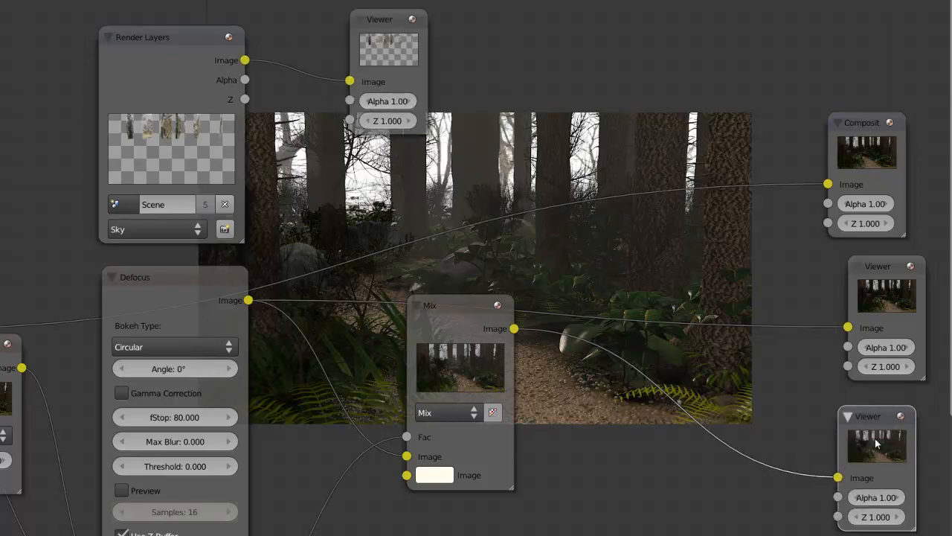
key("x")
left_click_drag(514, 328, 849, 327)
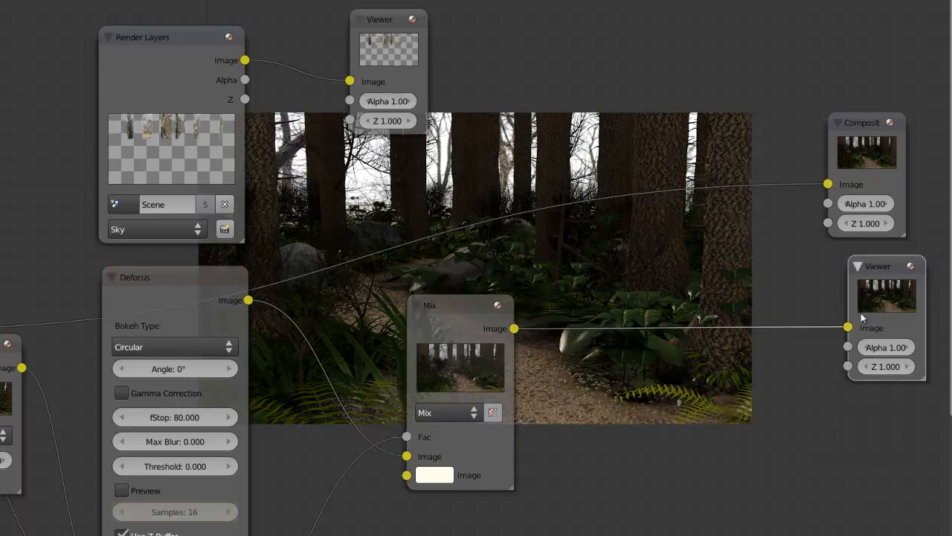
Step: Save over the existing blend file with the rearranged Viewer nodes
key("ctrl+s")
left_click(572, 280)
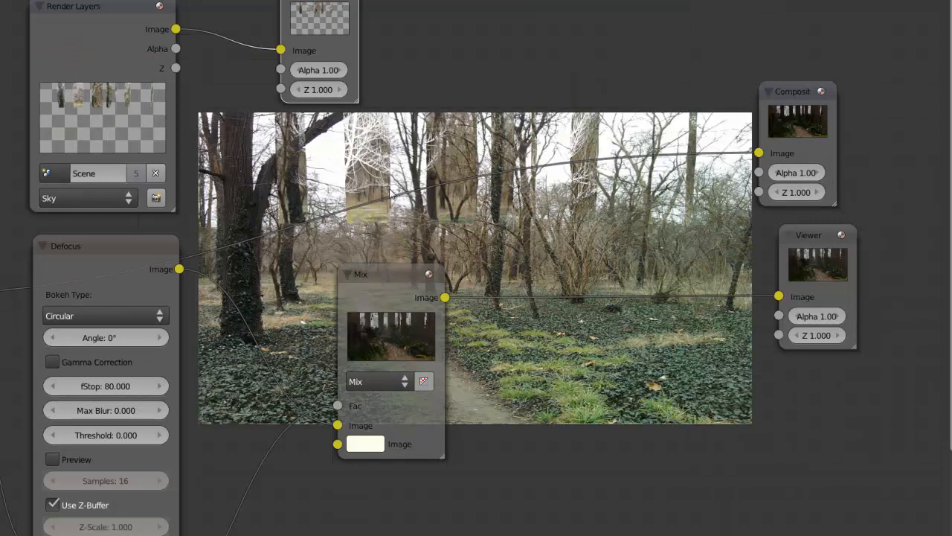
key("ctrl+s")
left_click(391, 194)
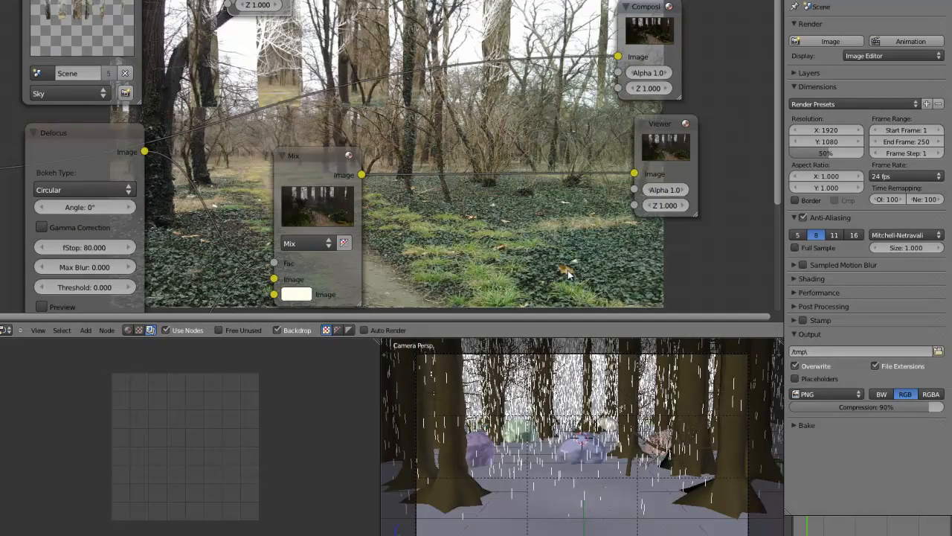
Step: Exclude the sky from the Scene, Sky and Rain render layers in the render layer settings
left_click(798, 74)
left_click(824, 95)
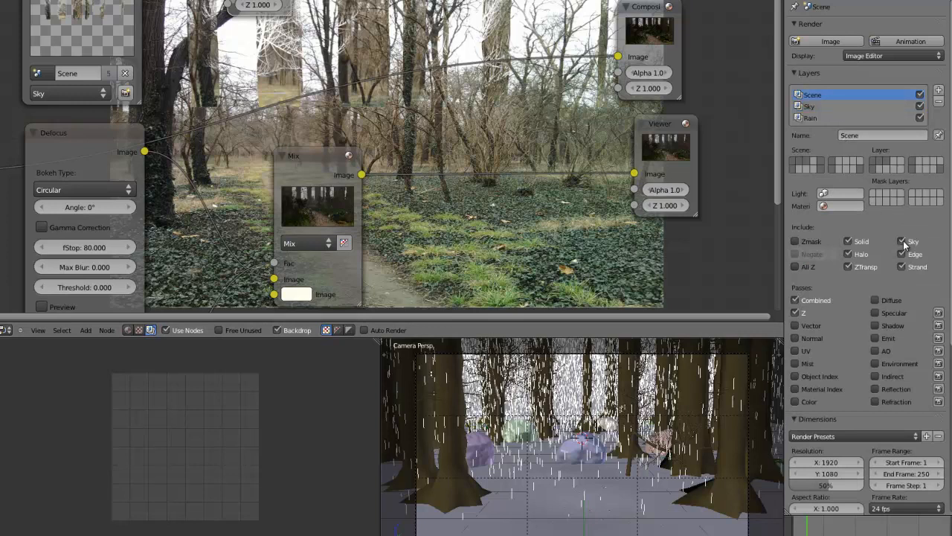
left_click(808, 107)
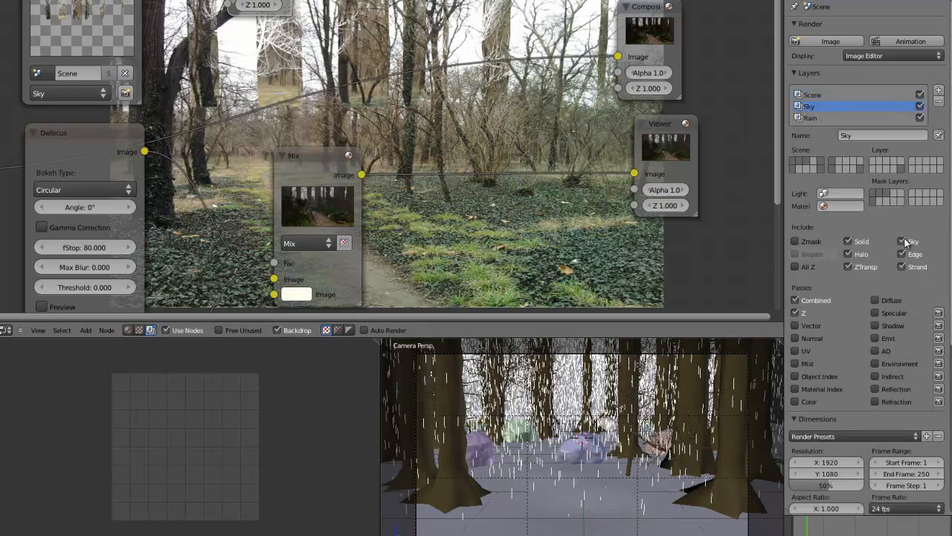
left_click(832, 116)
left_click(902, 242)
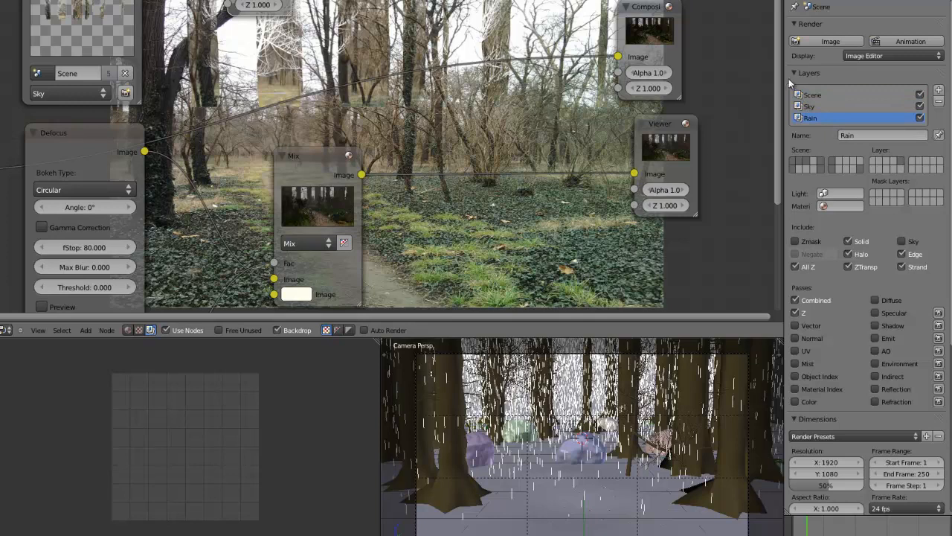
Step: Check the include options of the Scene, Sky and Rain render layers and look over the World settings
left_click(808, 108)
left_click(810, 97)
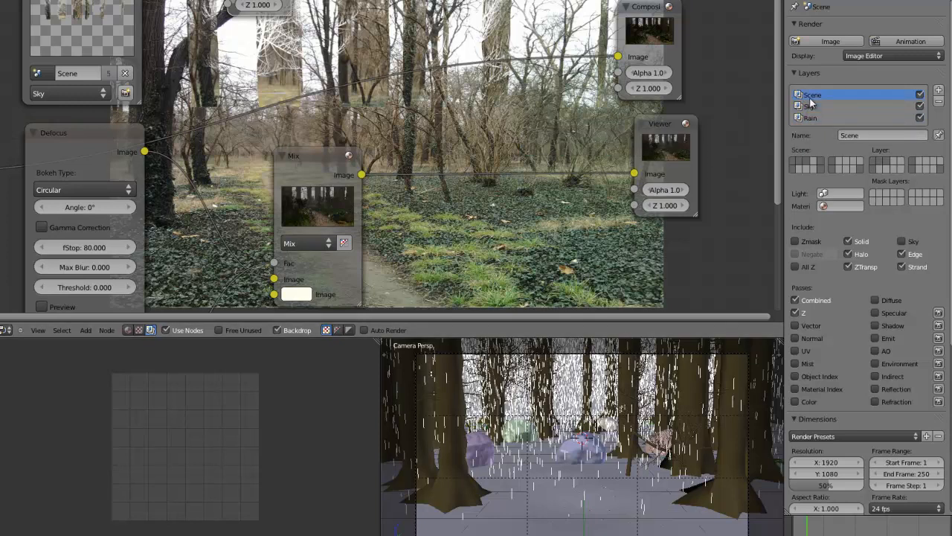
left_click(809, 107)
left_click(810, 118)
left_click(847, 4)
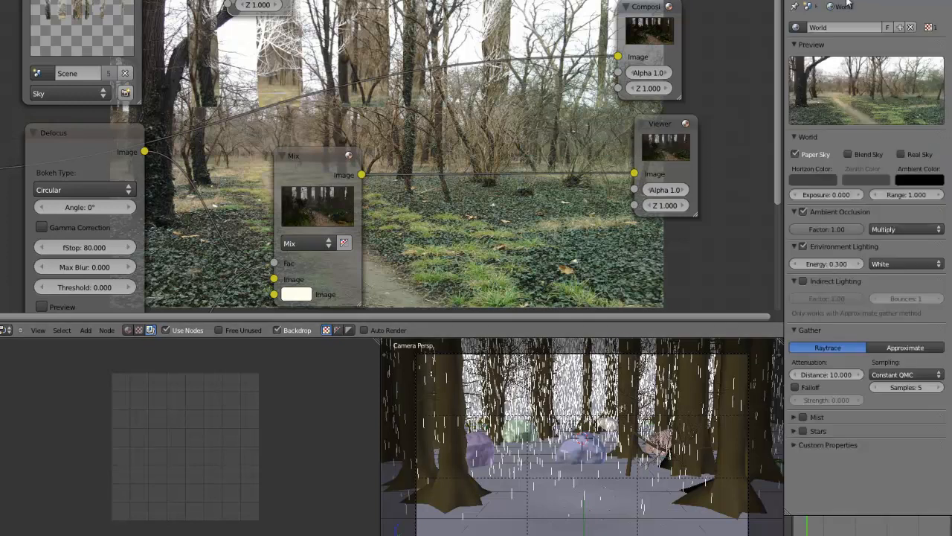
left_click(815, 1)
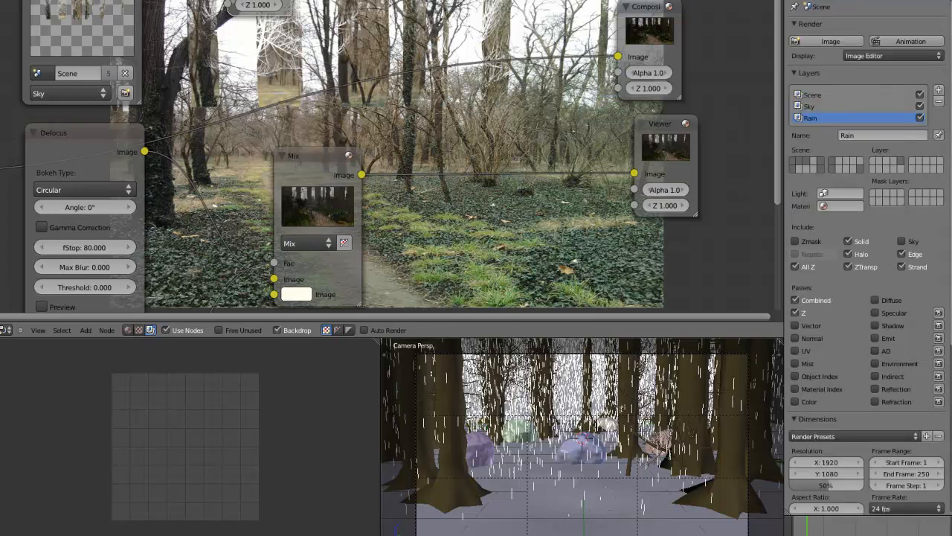
left_click(847, 4)
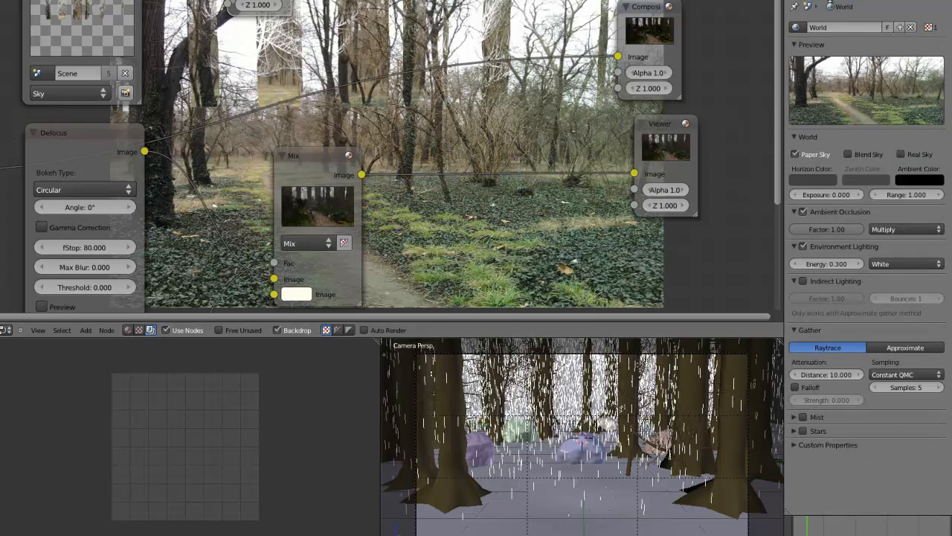
left_click(822, 2)
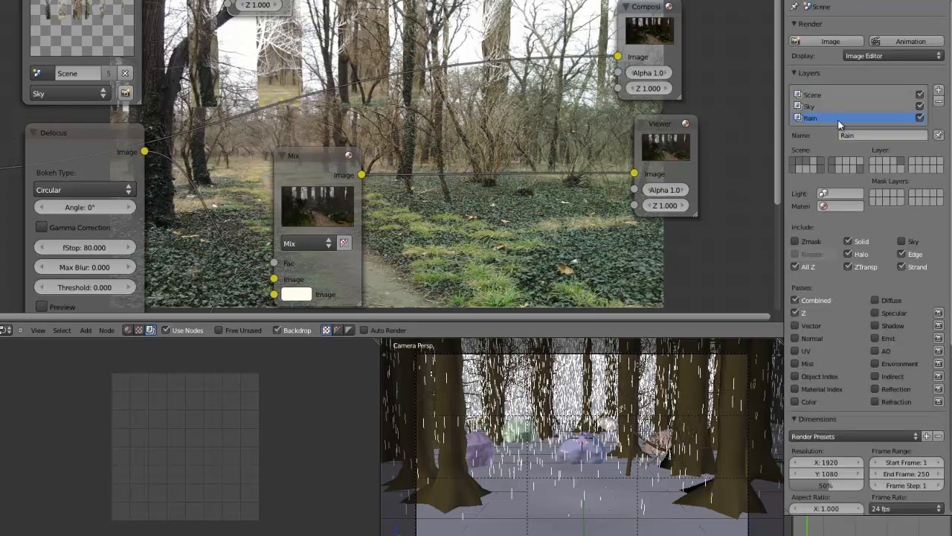
Step: Re-render the scene with the Specular pass enabled on the Scene render layer and save the file
left_click(810, 97)
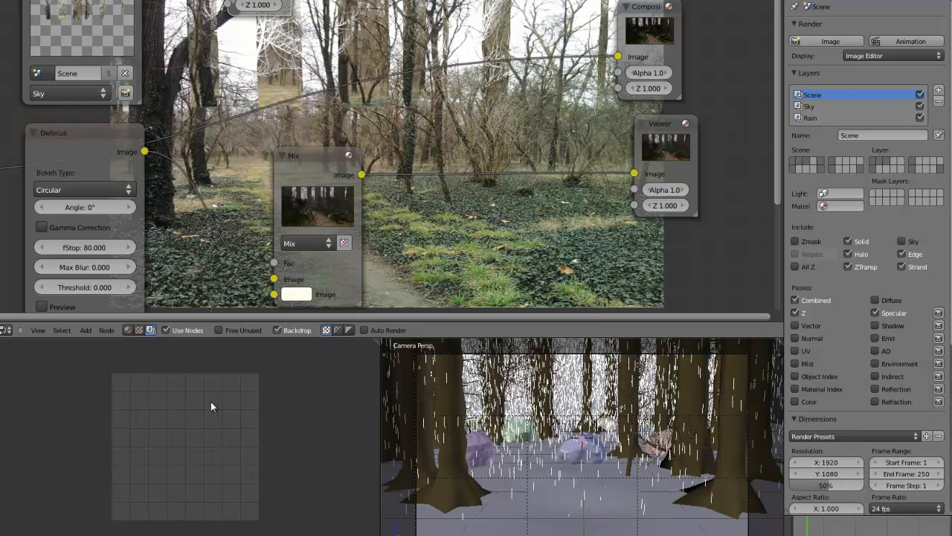
scroll(210, 406, "up", 5)
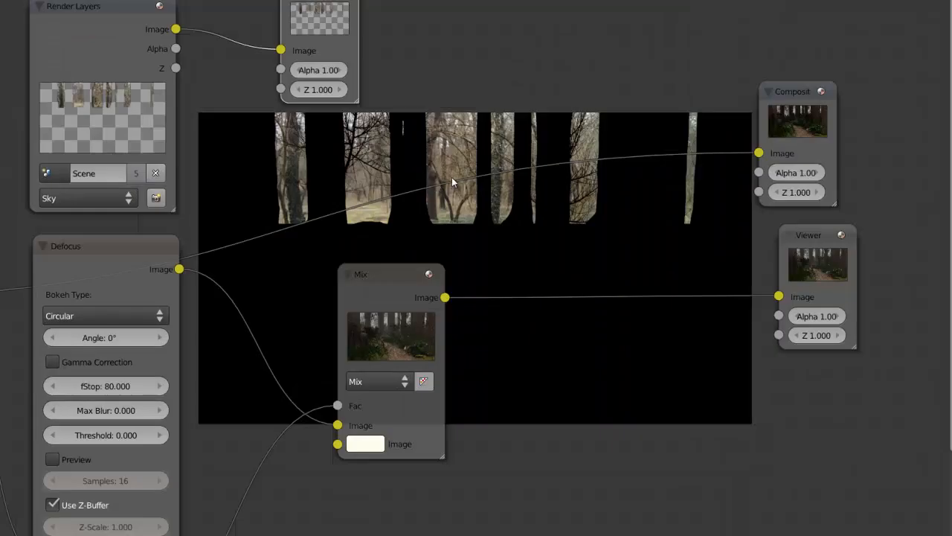
middle_click_drag(451, 177, 552, 250)
key("ctrl+s")
left_click(346, 113)
Step: Move the Sky Render Layers node above the Scene Render Layers node, leaving a gap before its Viewer
scroll(453, 238, "up", 1)
scroll(452, 237, "up", 1)
scroll(544, 235, "down", 4)
middle_click_drag(497, 162, 549, 177)
left_click_drag(309, 212, 20, 223)
middle_click_drag(138, 182, 200, 176)
Step: Add a Blur node and insert it between the Sky Render Layers node and its Viewer
key("shift+a")
mouse_move(237, 201)
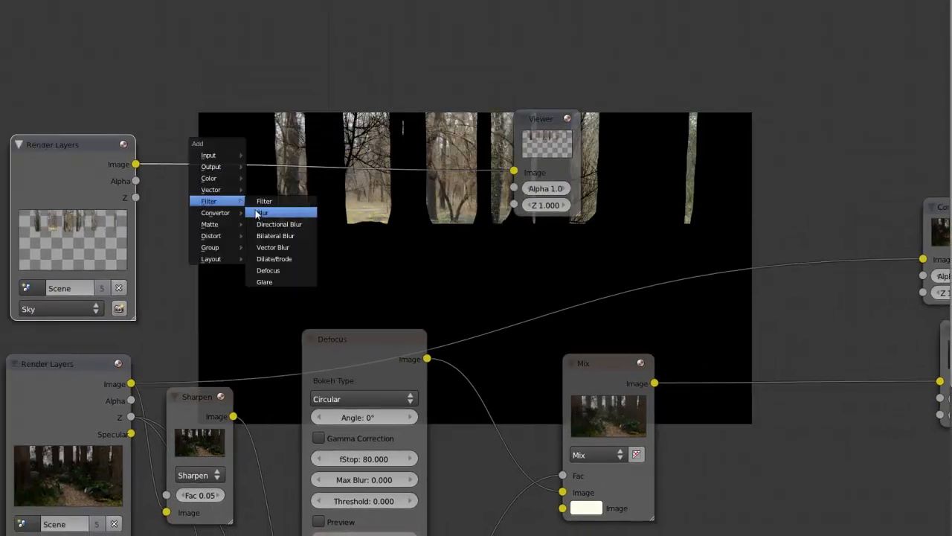
left_click(286, 201)
left_click(239, 87)
Step: Set the Blur node to Fast Gaussian with Relative enabled and aspect correction X
left_click(234, 168)
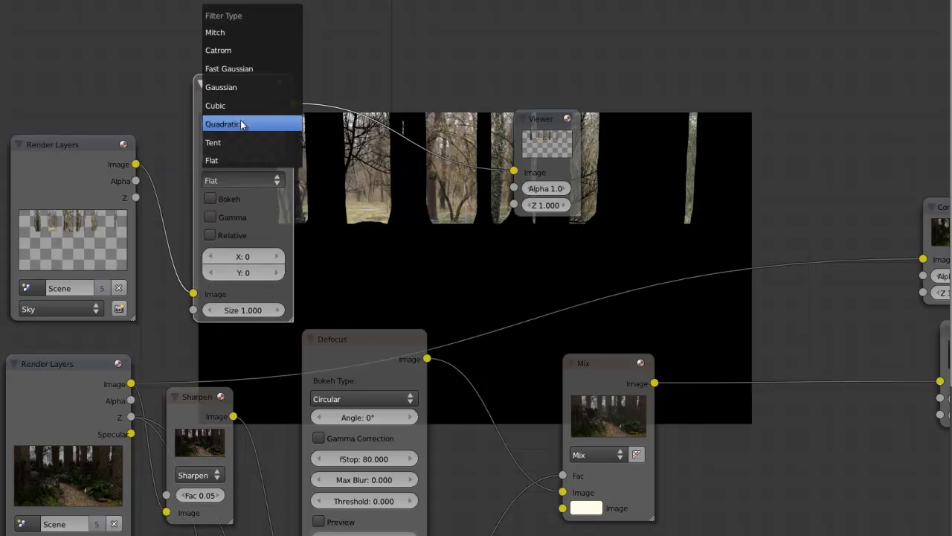
left_click(246, 68)
left_click(211, 199)
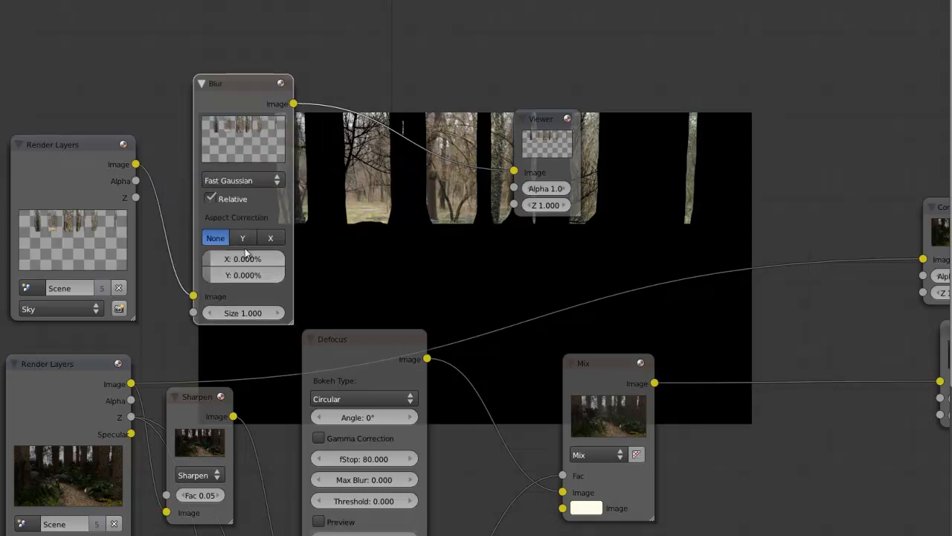
left_click(271, 235)
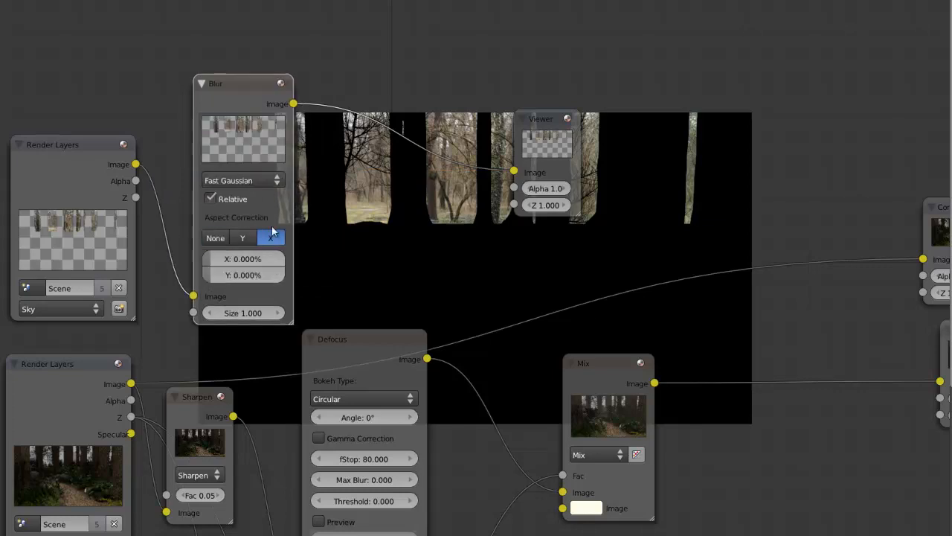
Step: Set the Blur node's X and Y size to 5%
middle_click_drag(318, 269, 290, 258)
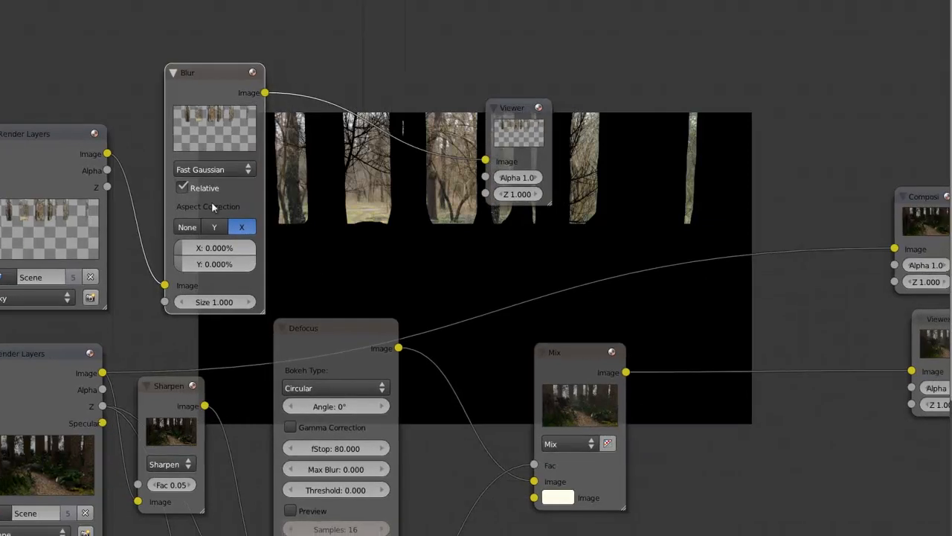
left_click(223, 253)
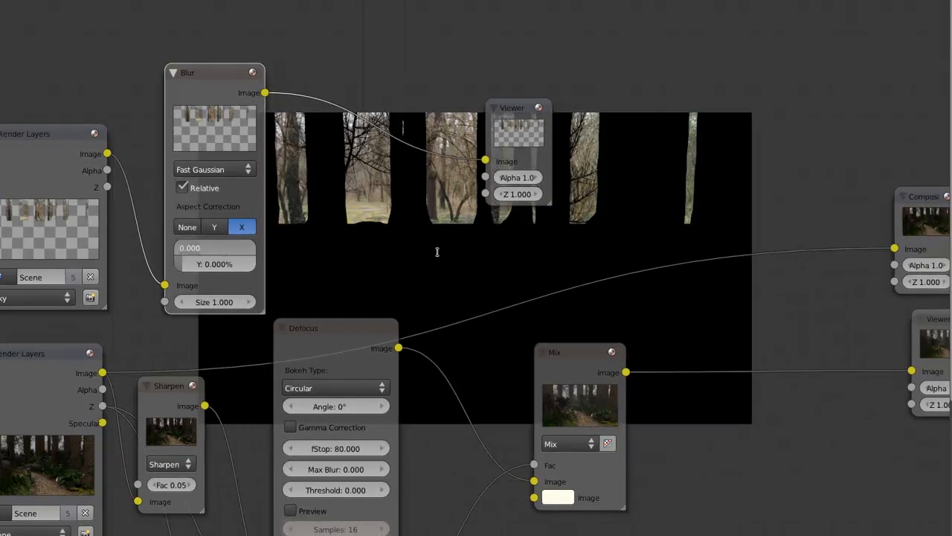
type("5")
key("Return")
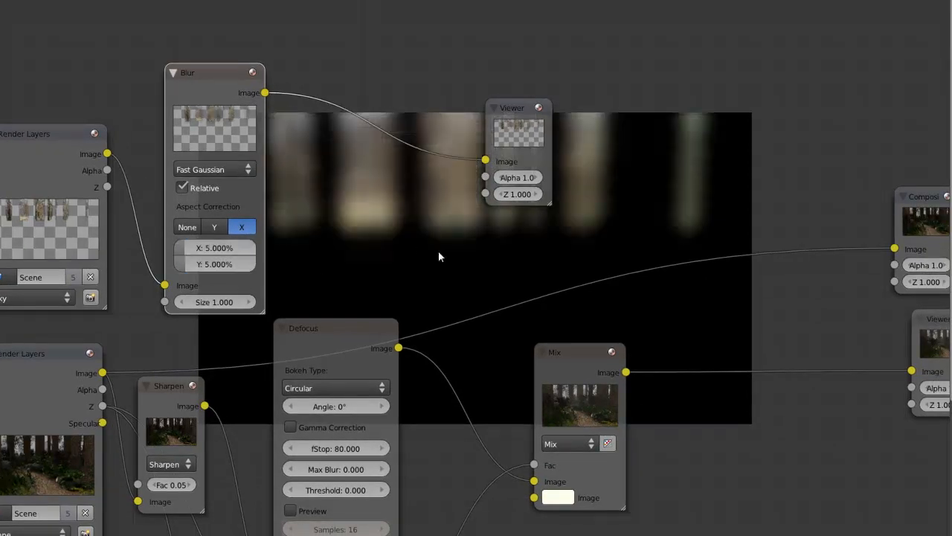
Step: Move the Blur node higher and add a Mix node set to Add between it and the Viewer
left_click_drag(192, 69, 172, 0)
middle_click_drag(221, 98, 350, 221)
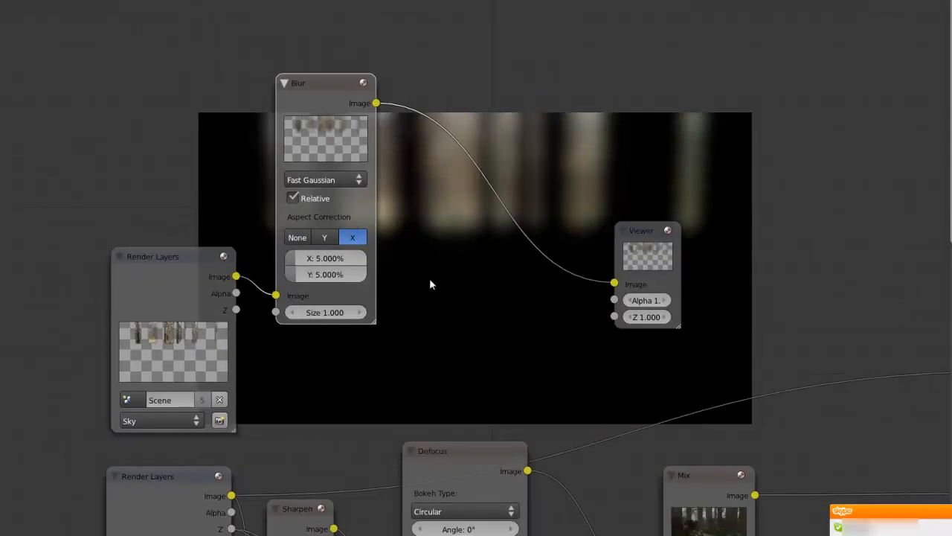
key("shift+a")
mouse_move(417, 255)
left_click(477, 268)
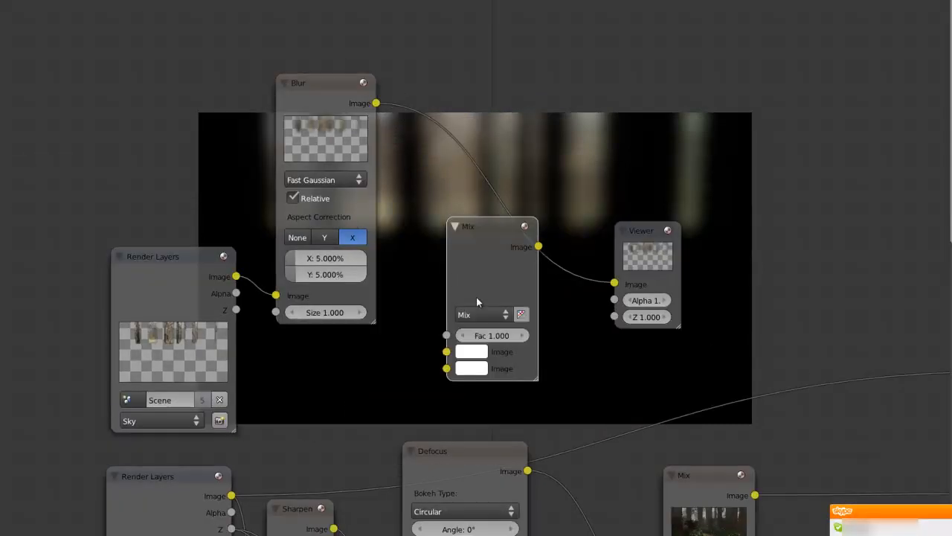
left_click(480, 314)
left_click(470, 281)
Step: Feed the blurred and original Sky images into the Add node, link it to the Viewer, and swap its two image inputs
left_click_drag(379, 104, 445, 352)
left_click_drag(236, 276, 446, 368)
left_click_drag(538, 247, 614, 283)
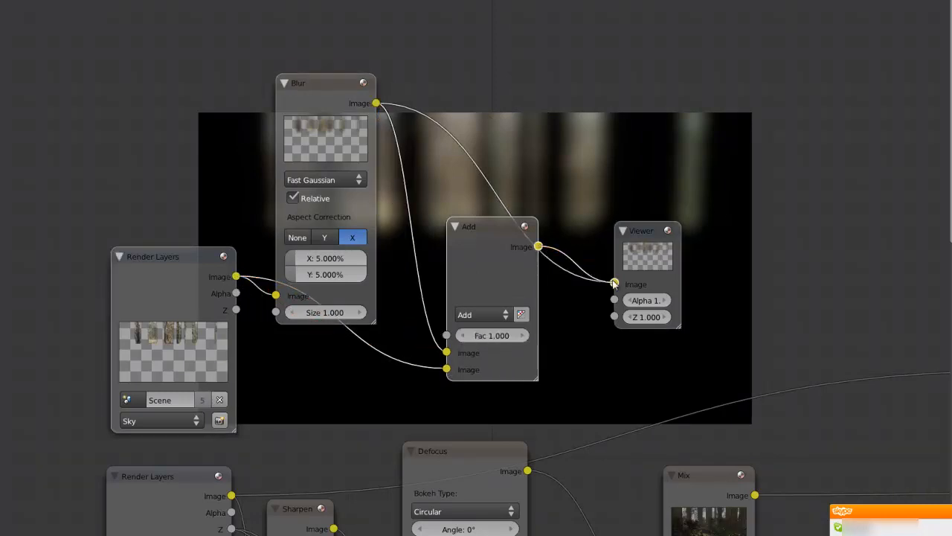
middle_click_drag(609, 268, 597, 210)
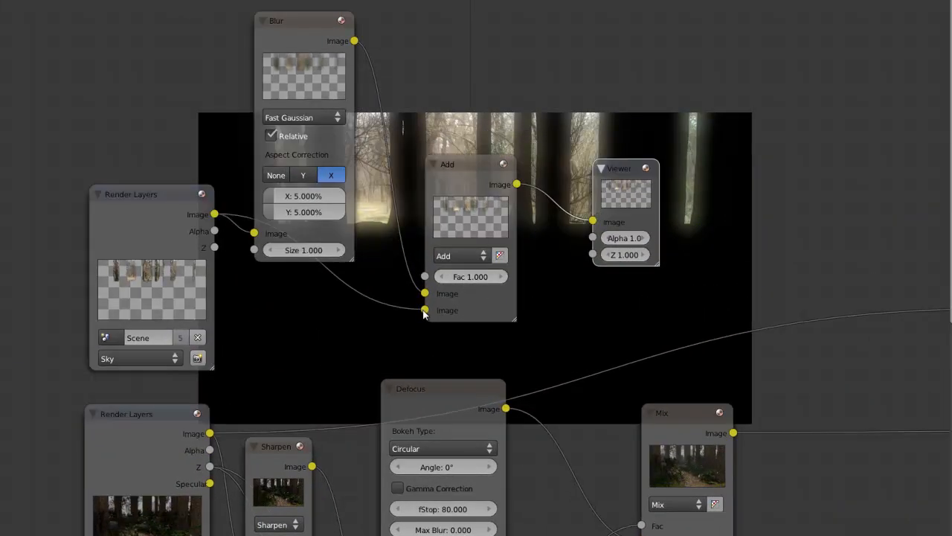
mouse_move(424, 310)
left_mouse_down()
mouse_move(393, 306)
mouse_move(423, 294)
left_mouse_up()
Step: Set the Add node's factor to 3
middle_click_drag(474, 313, 267, 130)
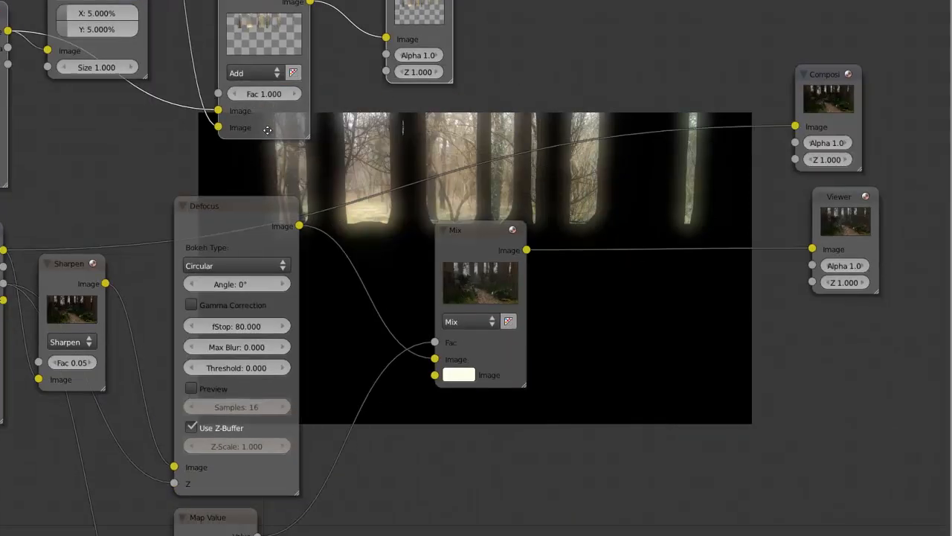
left_click(264, 94)
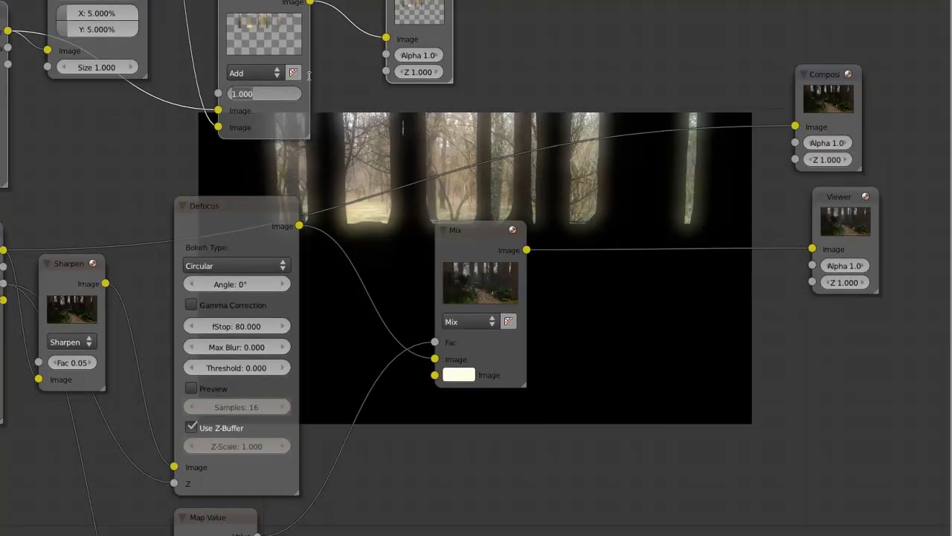
type("3")
key("Return")
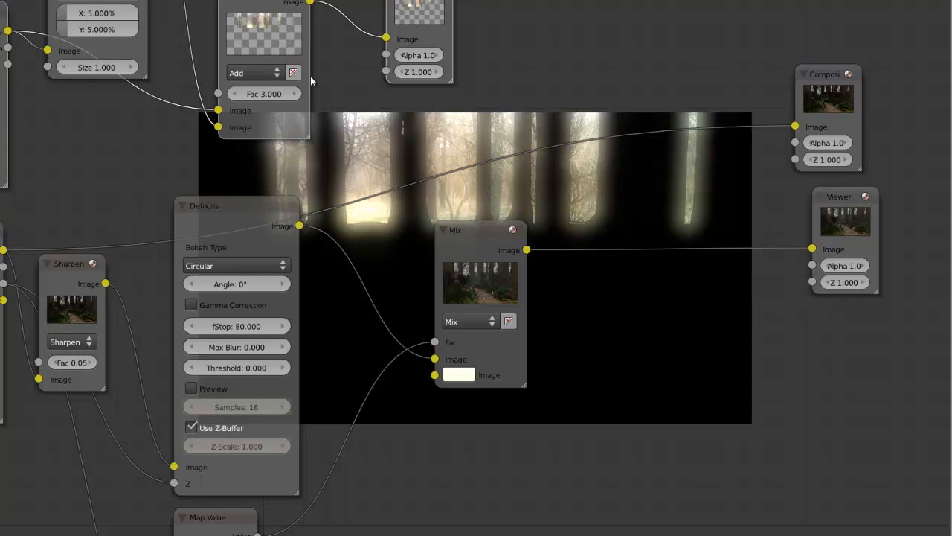
Step: Set the Blur node's X and Y size to 10% and the Add node's factor to 4
middle_click_drag(639, 179, 700, 191)
left_click(189, 23)
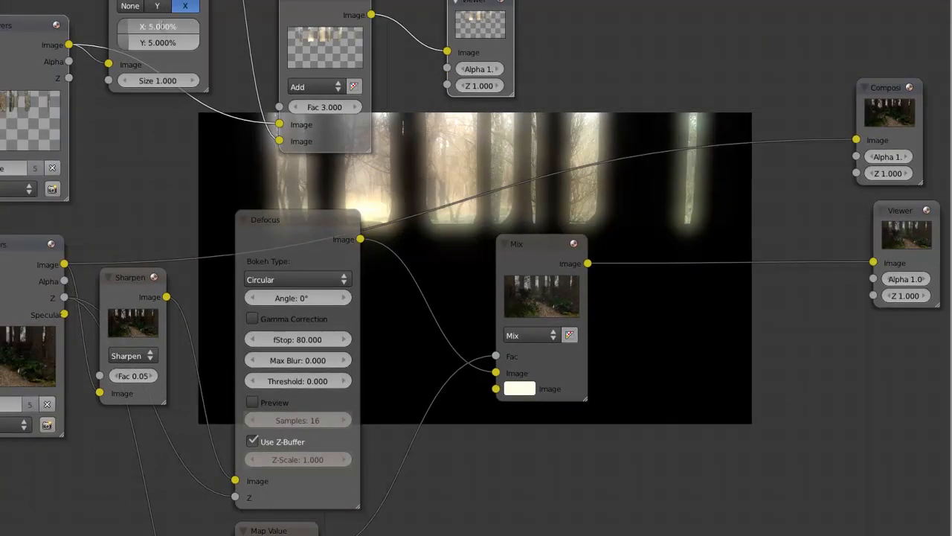
type("10")
key("Return")
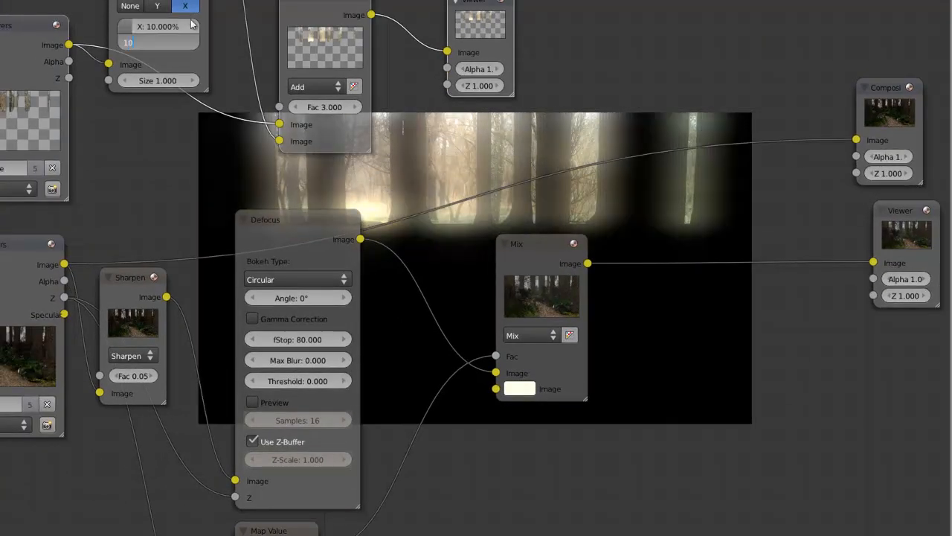
left_click(302, 106)
type("4")
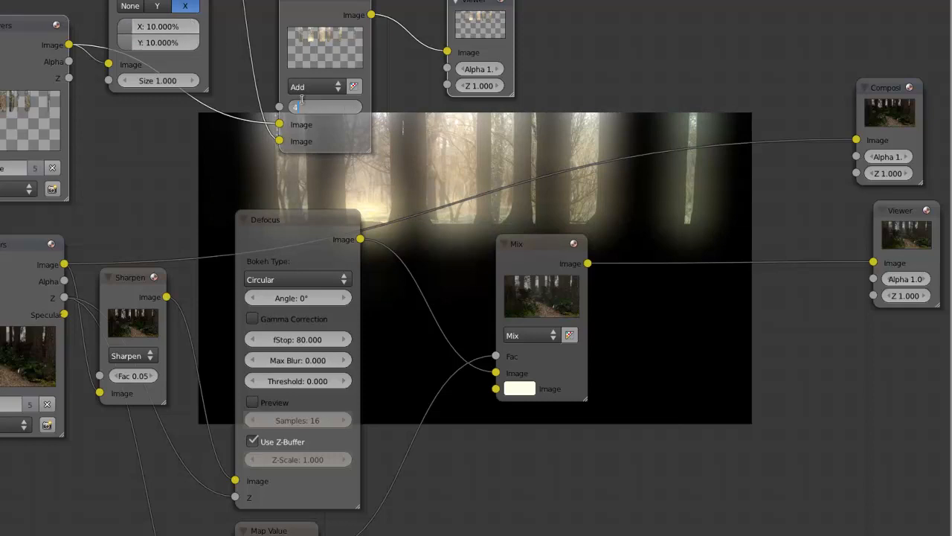
key("Return")
Step: Shift the Sky Render Layers, Blur, Add and Viewer nodes to the right as a group
middle_click_drag(375, 172, 238, 170)
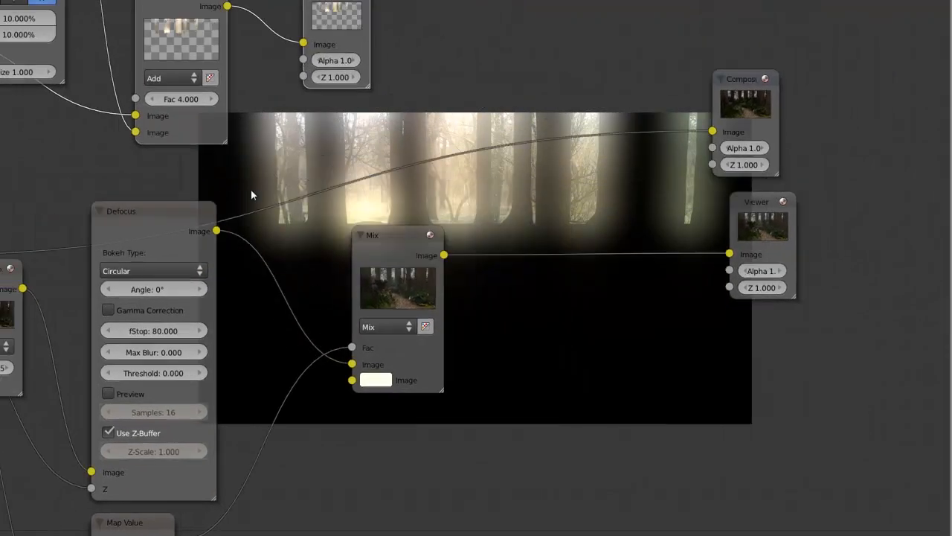
scroll(327, 169, "down", 7)
key("a")
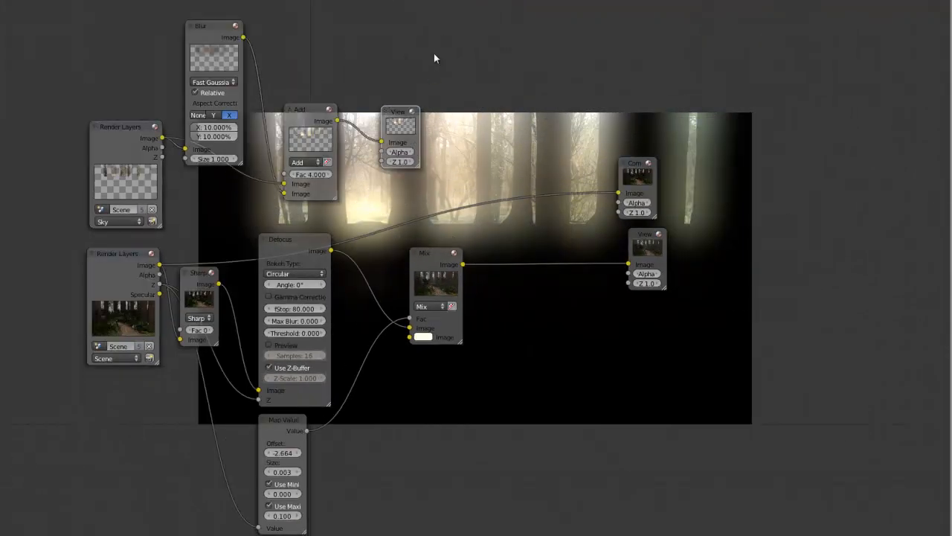
key("b")
left_click_drag(438, 49, 8, 184)
key("g")
left_click(260, 171)
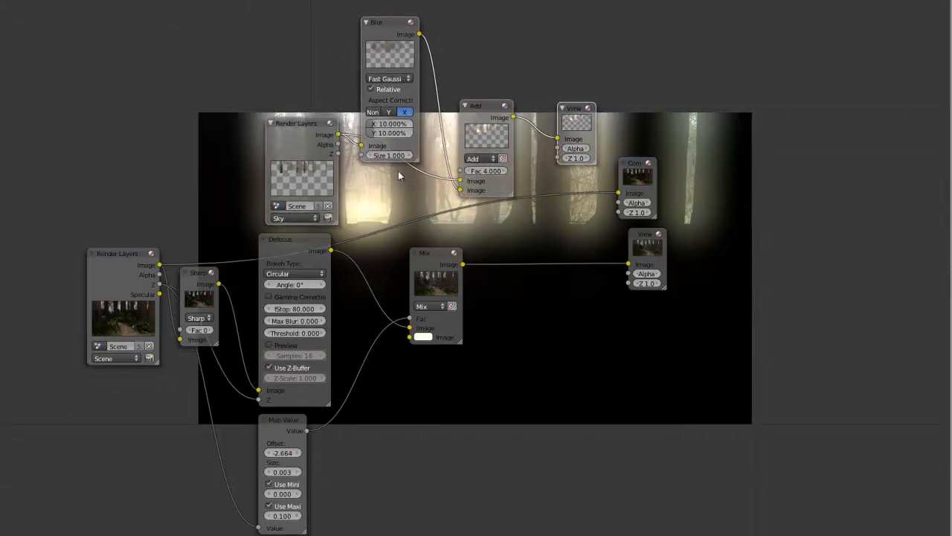
Step: Shift the Sky Render Layers, Blur and Add nodes back left, leaving their Viewer in place
key("a")
key("b")
left_click_drag(545, 51, 249, 186)
key("g")
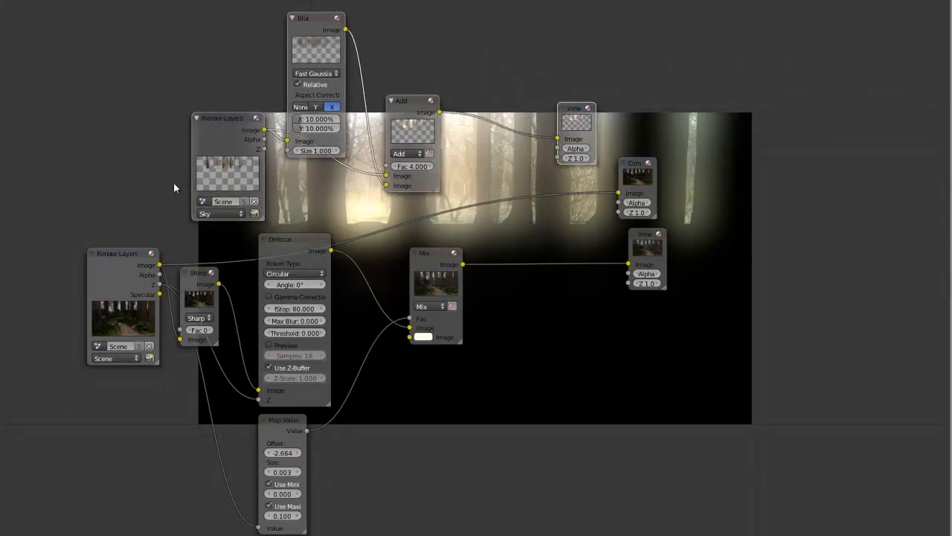
left_click(207, 191)
Step: Delete the Viewer node attached to the Sky branch's Add node
key("a")
middle_click_drag(555, 168, 399, 177)
right_click(429, 125)
key("x")
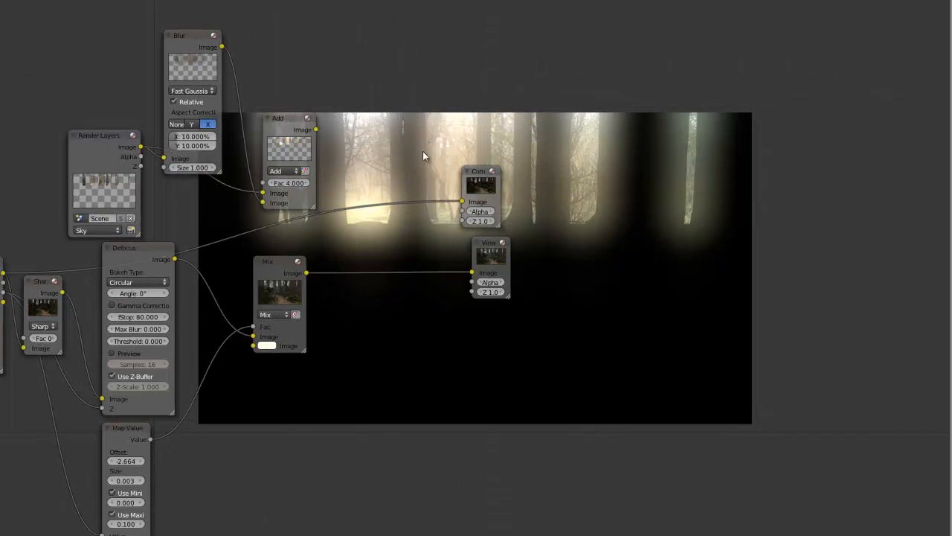
Step: Add a Mix node set to Add between the mist Mix node and the remaining Viewer
scroll(417, 155, "up", 3)
key("shift+a")
mouse_move(334, 227)
left_click(360, 239)
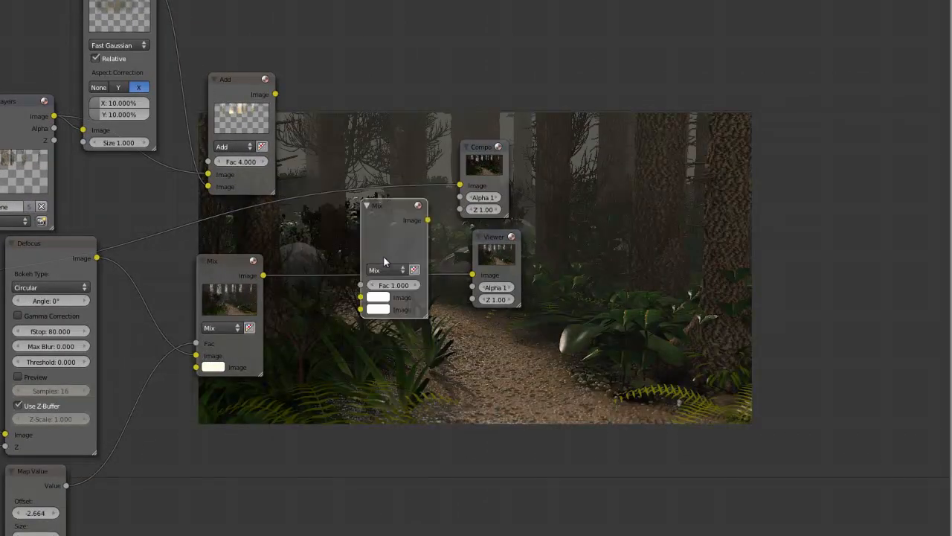
left_click(384, 255)
left_click(383, 269)
left_click(383, 243)
Step: Feed the Sky glow and mist Mix outputs into the new Add node, link it to the Viewer, and swap its image inputs
left_click_drag(275, 94, 360, 309)
left_click_drag(263, 275, 360, 298)
left_click_drag(428, 220, 471, 274)
middle_click_drag(474, 380, 425, 270)
scroll(425, 270, "up", 1)
mouse_move(289, 193)
left_mouse_down()
mouse_move(275, 183)
mouse_move(289, 178)
left_mouse_up()
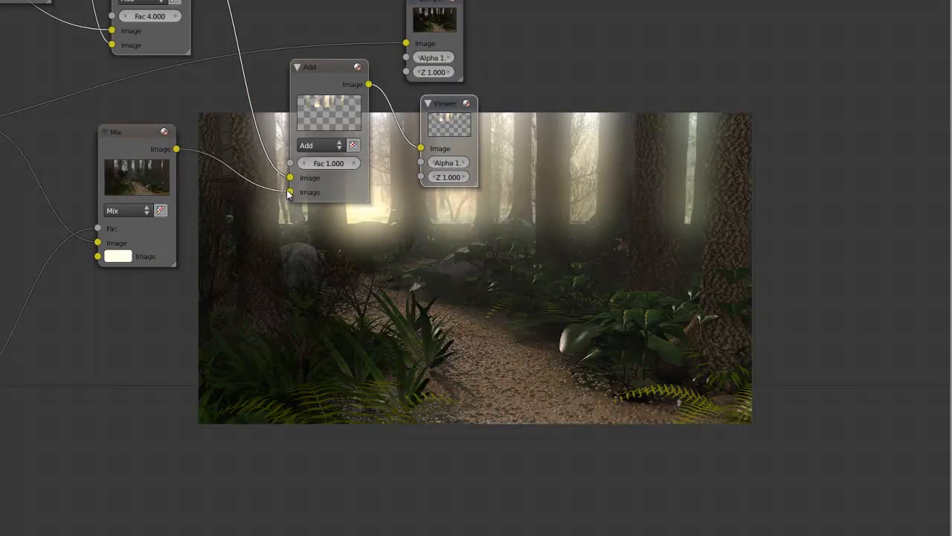
Step: Disconnect both inputs of the final Add node and reconnect the mist Mix output to its second image input
left_click_drag(289, 192, 261, 177)
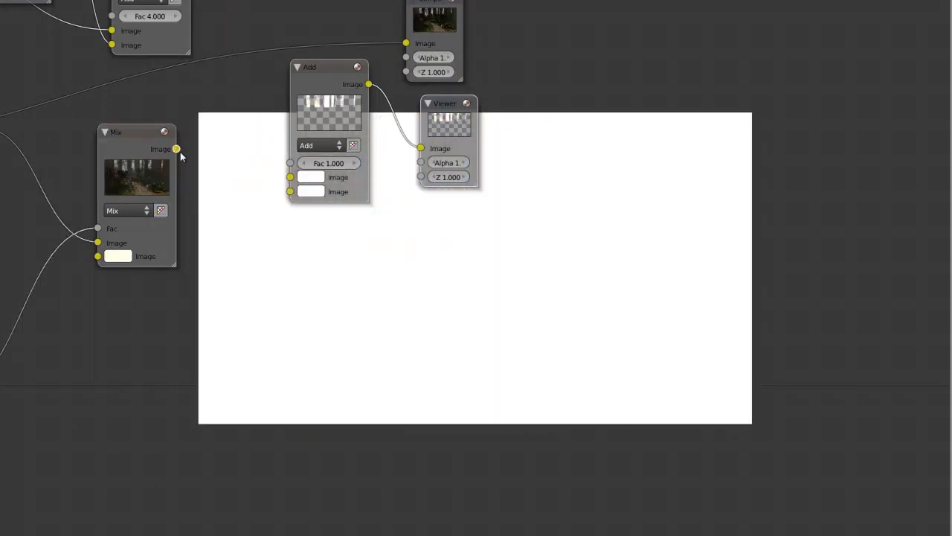
left_click_drag(176, 149, 289, 192)
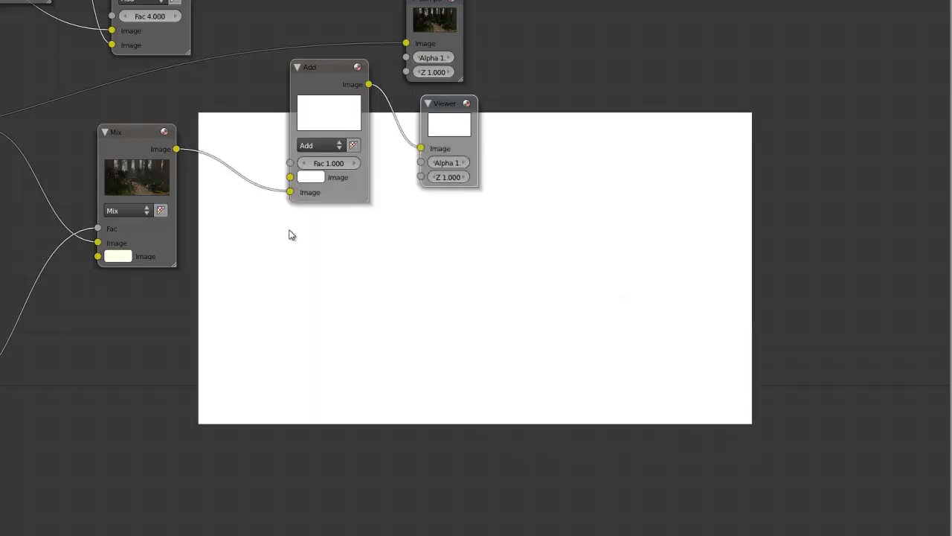
Step: Compare the settings of the Scene and Sky render layers
middle_click_drag(294, 240, 499, 329)
key("ctrl+Up")
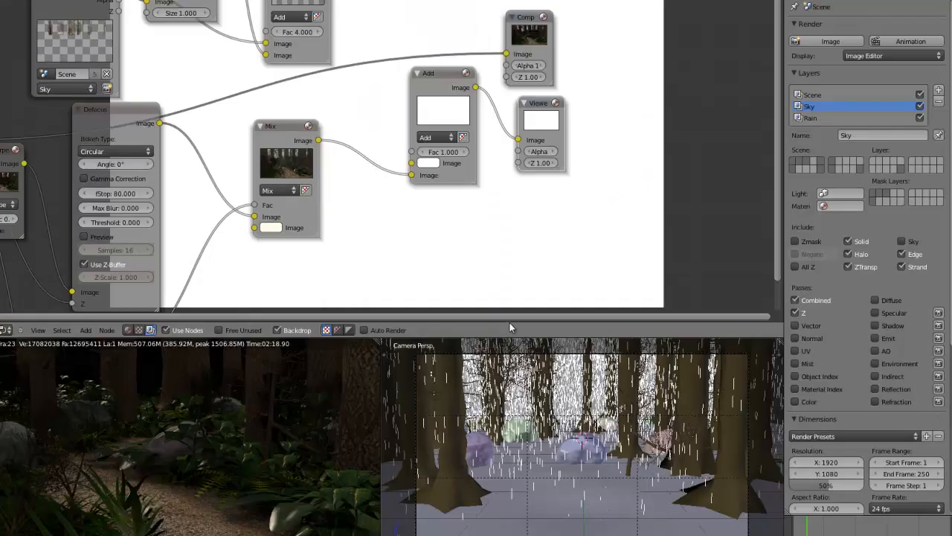
left_click(818, 94)
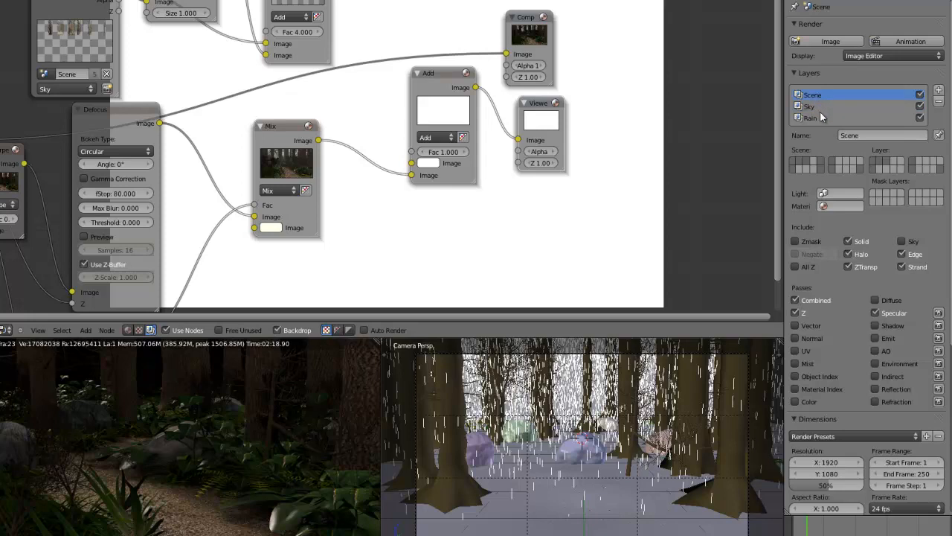
left_click(823, 107)
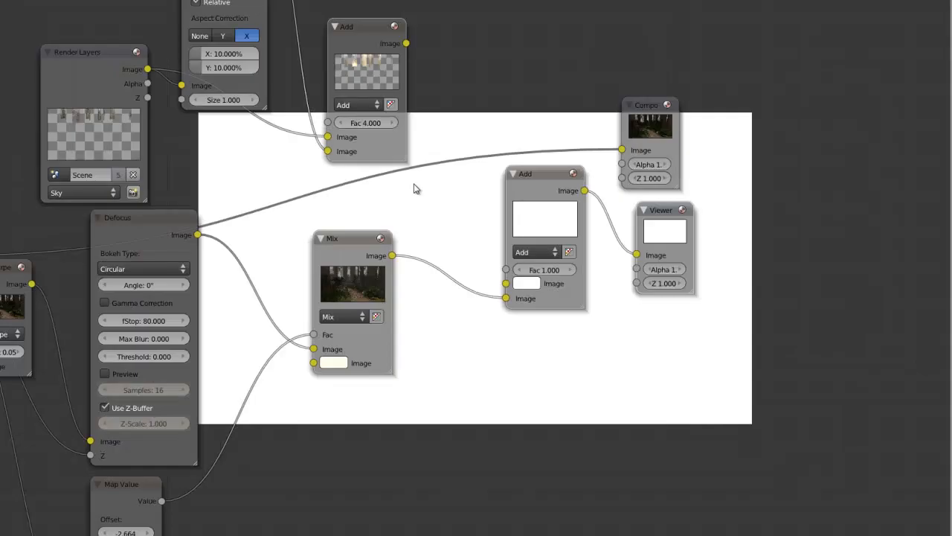
middle_click_drag(414, 187, 375, 217)
middle_click_drag(426, 195, 463, 225)
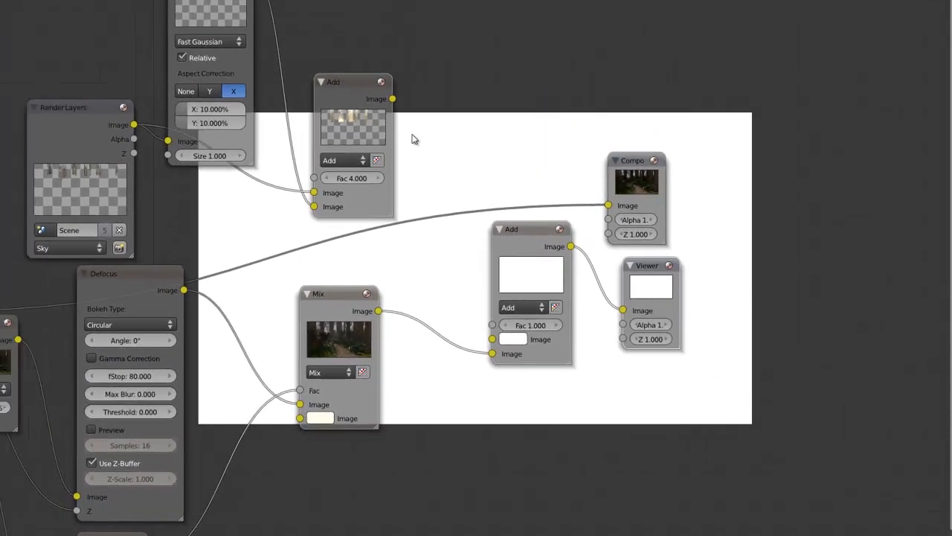
Step: Connect the Sky branch's Add output to the final Add node's first image input and swap the two inputs
left_click_drag(392, 99, 492, 339)
middle_click_drag(649, 247, 488, 195)
mouse_move(327, 270)
left_mouse_down()
mouse_move(315, 267)
mouse_move(326, 258)
left_mouse_up()
Step: Reduce the mist by setting the Map Value node's maximum to 0.05
middle_click_drag(391, 306, 536, 57)
scroll(353, 177, "up", 2)
middle_click_drag(337, 130, 637, 89)
middle_click_drag(264, 357, 269, 350)
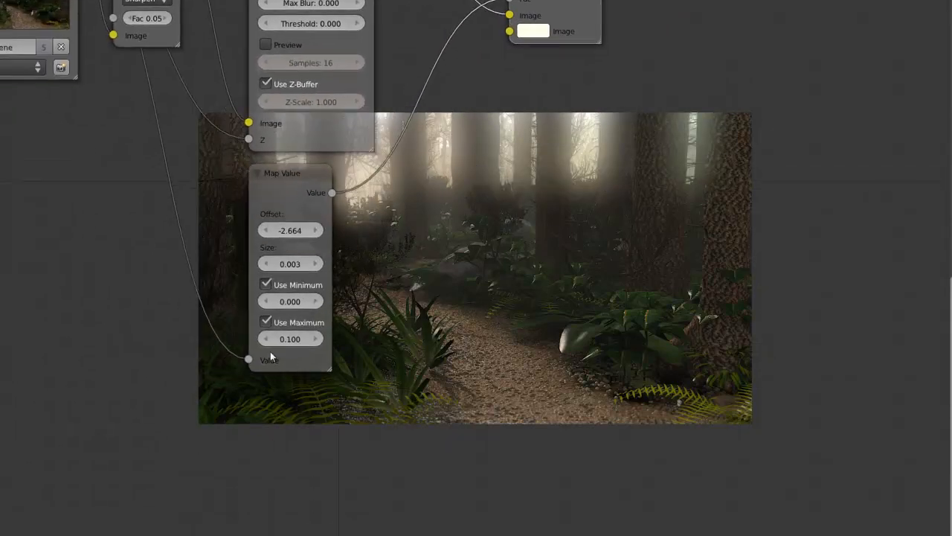
left_click(290, 340)
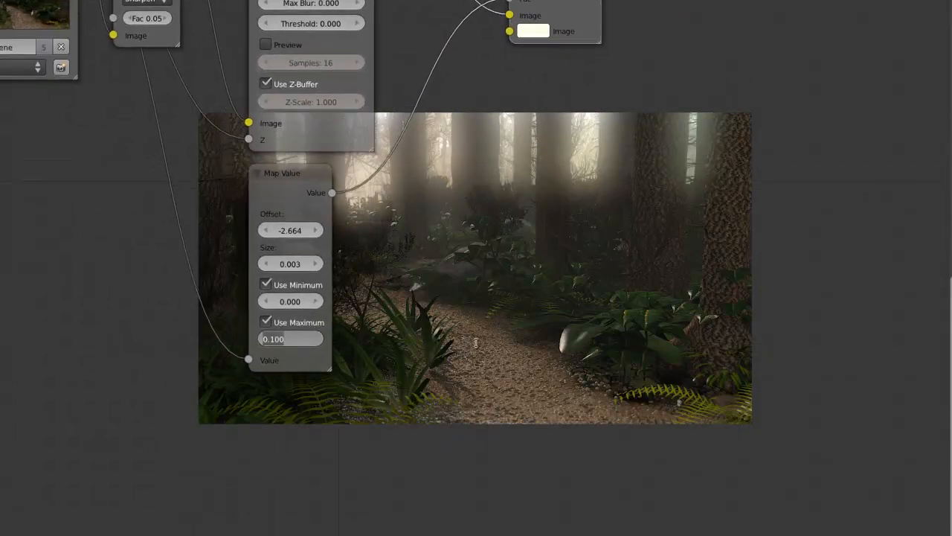
type("0.05")
key("Return")
Step: Save the file over the existing one
middle_click_drag(538, 137, 597, 308)
scroll(512, 124, "down", 2)
key("ctrl+s")
left_click(421, 303)
middle_click_drag(408, 205, 648, 387)
key("ctrl+s")
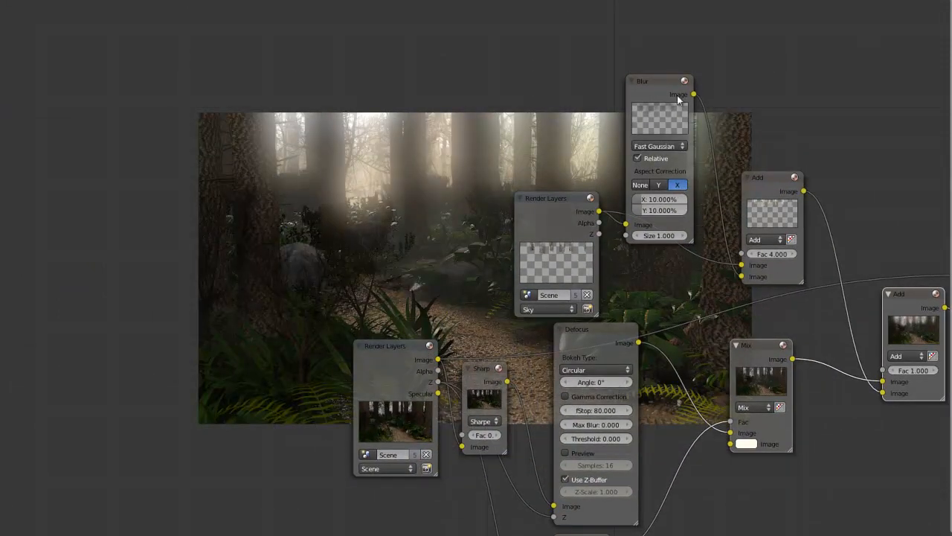
Step: Shift the Sky Render Layers and Blur nodes left to open a gap before the Sky branch's Add node
key("a")
key("b")
left_click_drag(679, 93, 528, 232)
key("g")
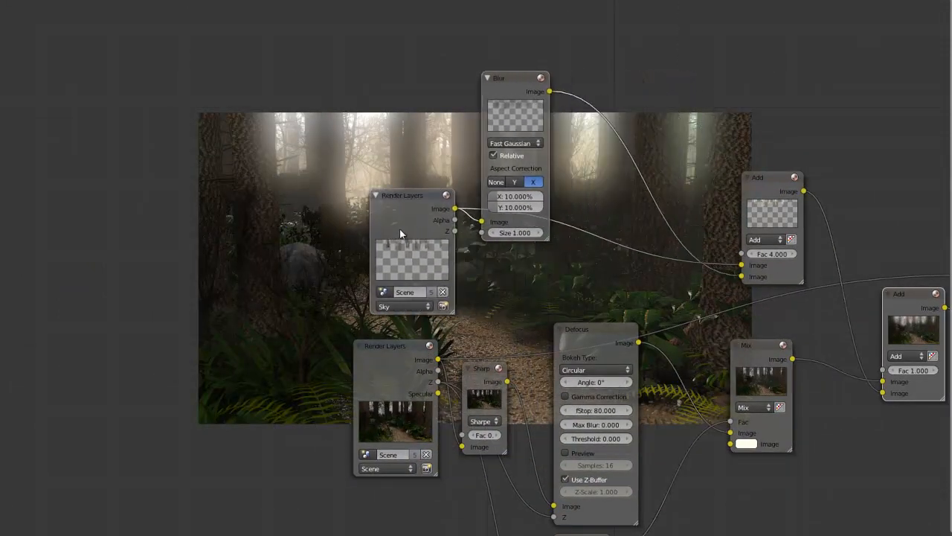
left_click(383, 236)
key("a")
Step: Move the Blur node down beside the Sky Render Layers node and save the file
middle_click_drag(560, 207, 453, 212)
scroll(452, 212, "up", 2)
left_click_drag(409, 106, 394, 190)
scroll(462, 169, "up", 1)
key("ctrl+s")
Step: Add an RGB Curves node and place it above the final Add node
middle_click_drag(462, 169, 360, 150)
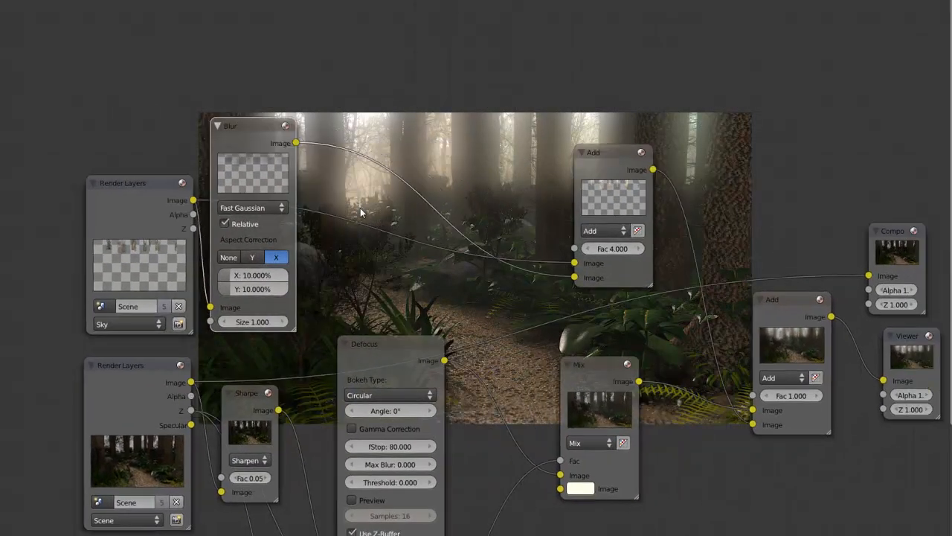
key("shift+a")
mouse_move(336, 208)
left_click(394, 209)
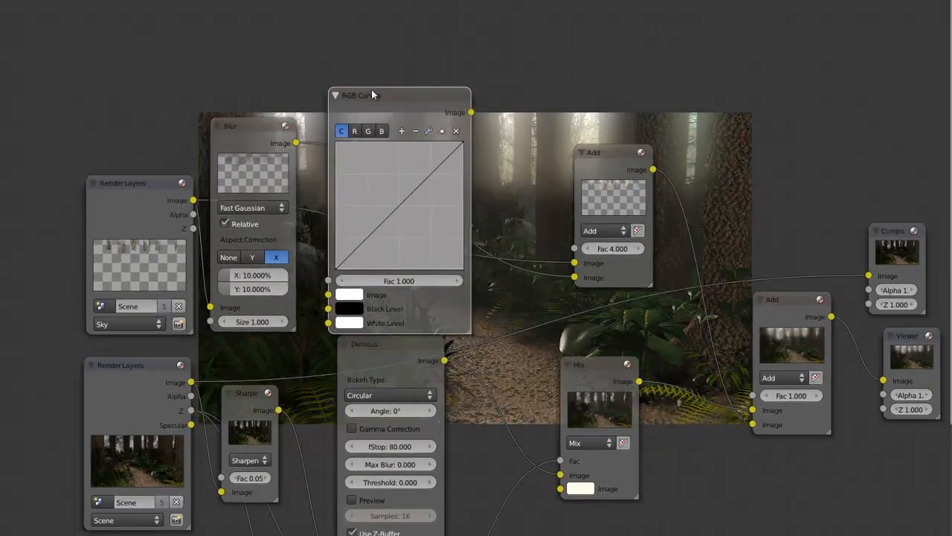
left_click(391, 89)
left_click_drag(300, 143, 332, 254)
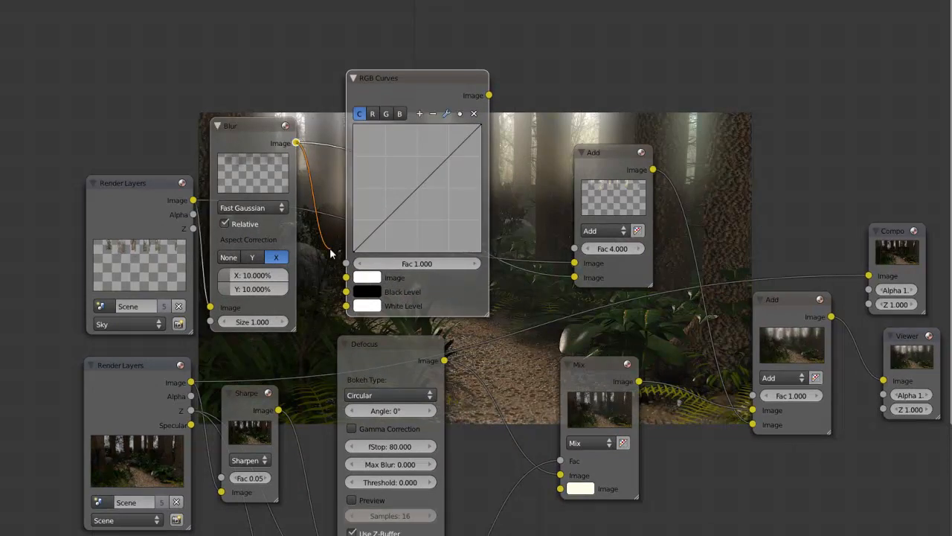
left_click_drag(419, 82, 786, 66)
Step: Replace the Composite node's image input with the final Add node's output
left_click_drag(713, 267, 849, 277)
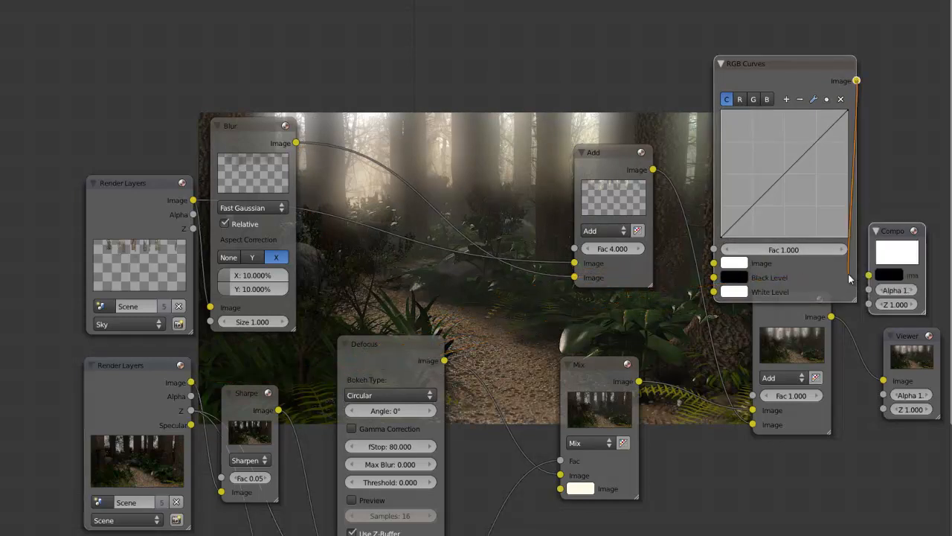
left_click_drag(832, 317, 861, 281)
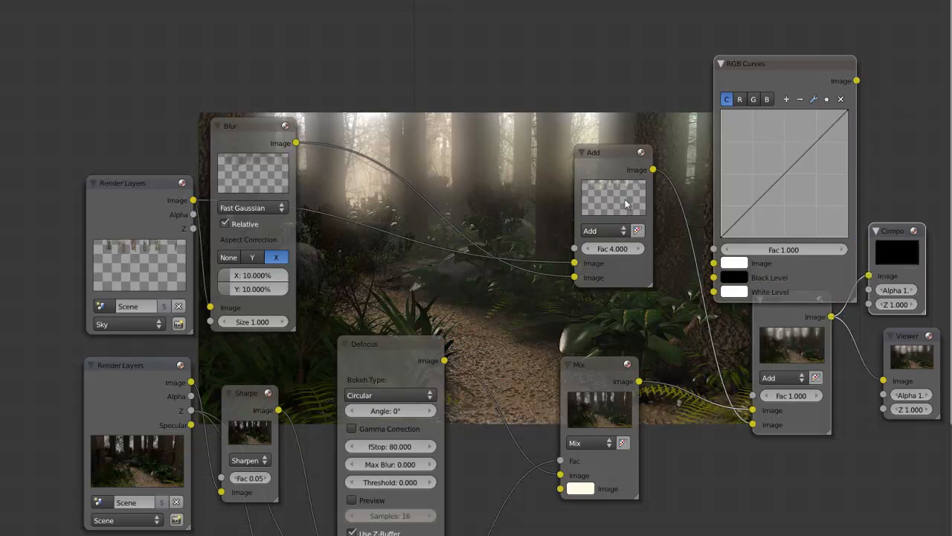
Step: Move the Sky branch's Add node beside its Blur node and insert the RGB Curves node between it and the final Add node
left_click_drag(625, 203, 381, 204)
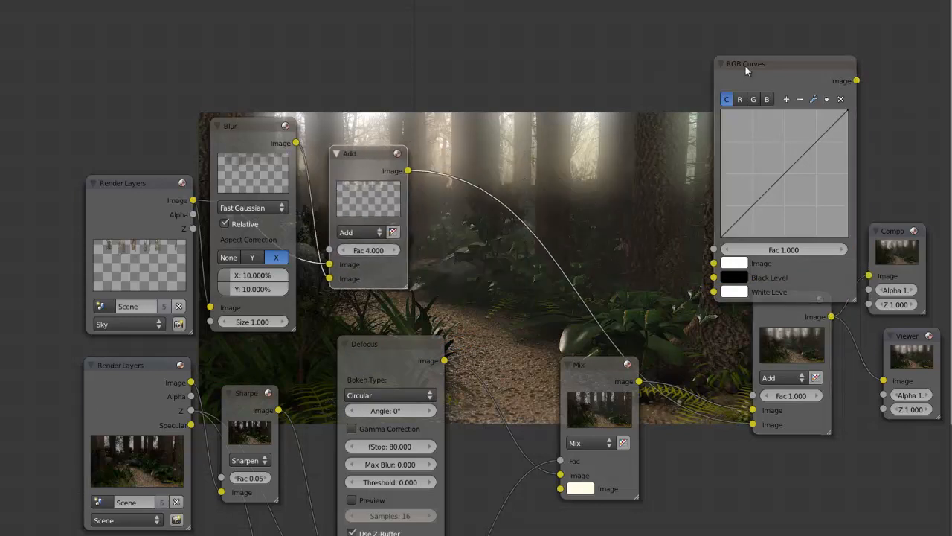
left_click_drag(747, 67, 567, 106)
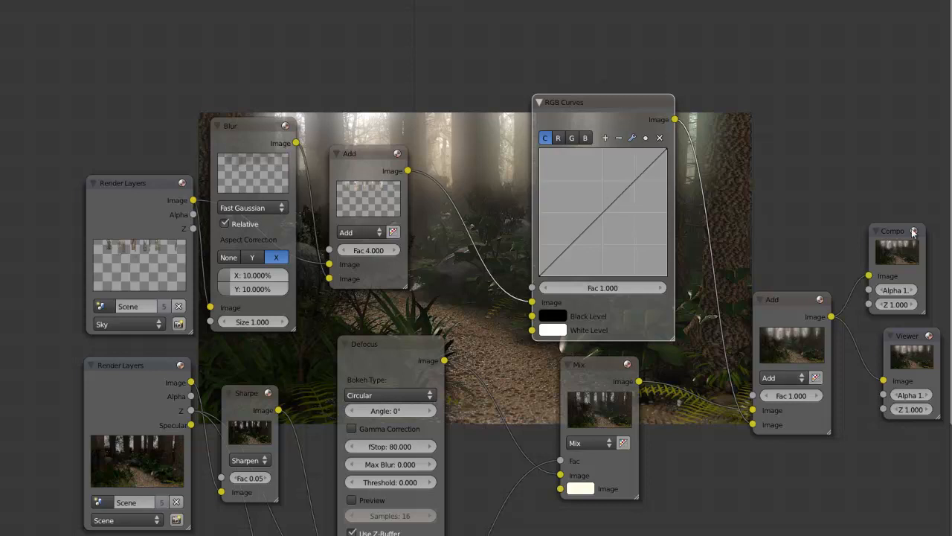
Step: Slightly lower the midpoints of the red and green channels in the RGB Curves node to cool the sky glow
middle_click_drag(816, 336, 439, 198)
scroll(587, 263, "up", 4)
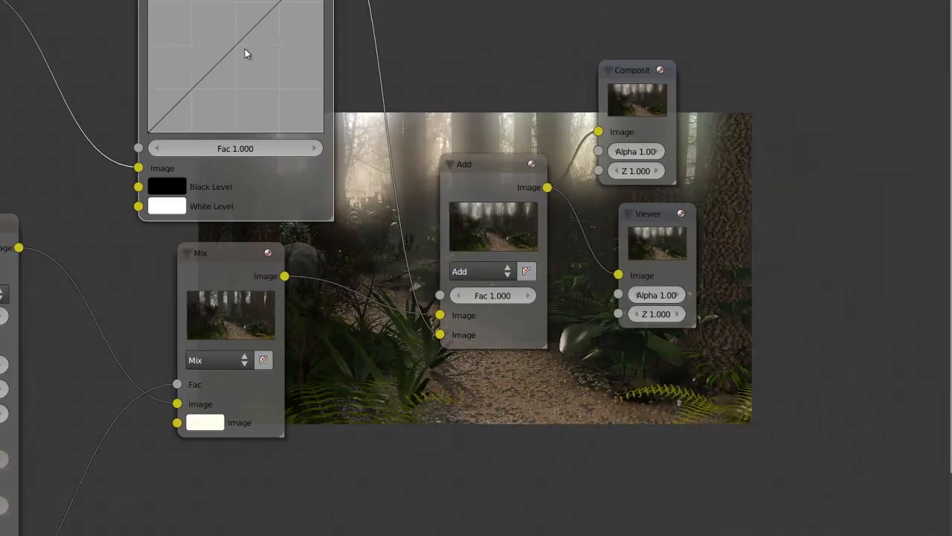
left_click_drag(244, 59, 253, 76)
middle_click_drag(253, 76, 187, 191)
left_click(109, 58)
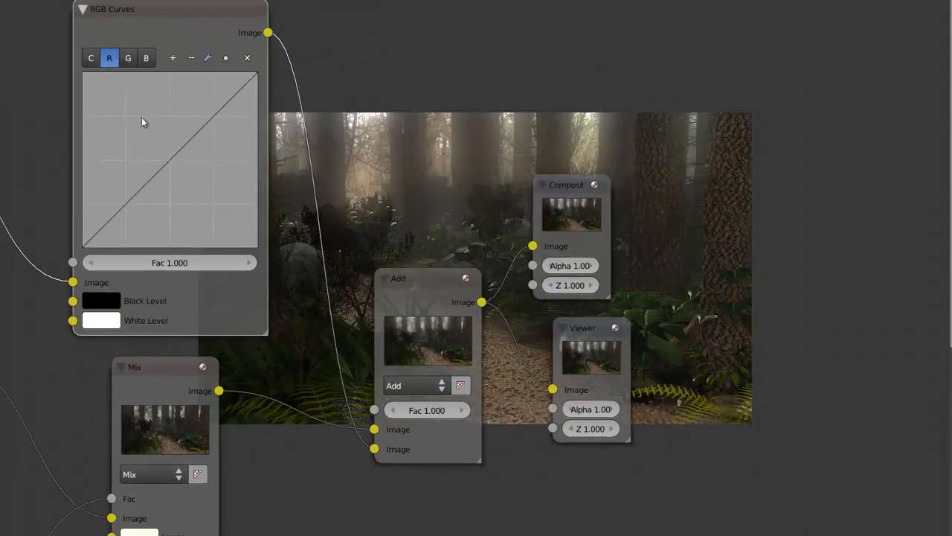
left_click_drag(169, 166, 177, 167)
left_click(129, 58)
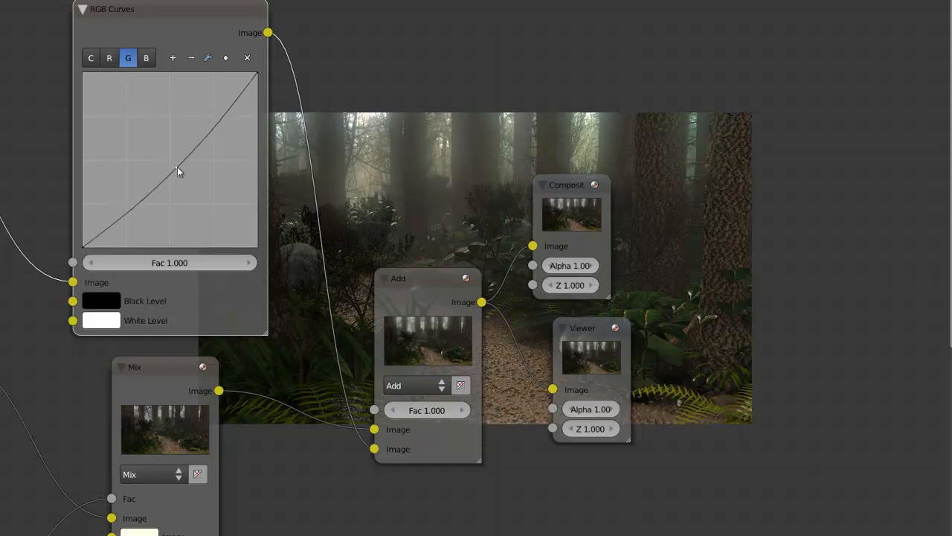
Step: Change the Mix node's mist color to a very pale blue
middle_click_drag(508, 233, 293, 32)
middle_click_drag(430, 205, 684, 228)
left_click(469, 169)
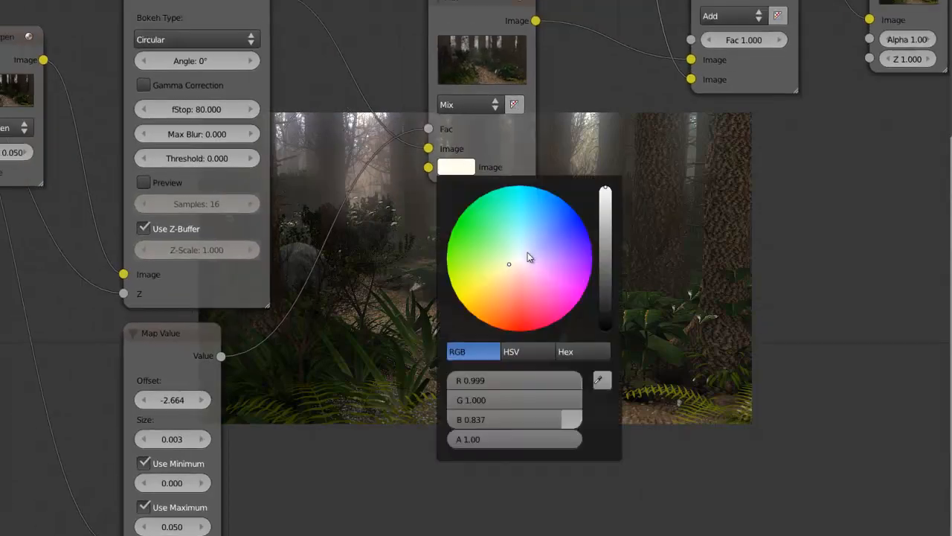
left_click_drag(529, 257, 531, 251)
Step: Set the Map Value node's maximum to 0.020 to reduce the mist
middle_click_drag(670, 234, 607, 11)
scroll(519, 276, "up", 1)
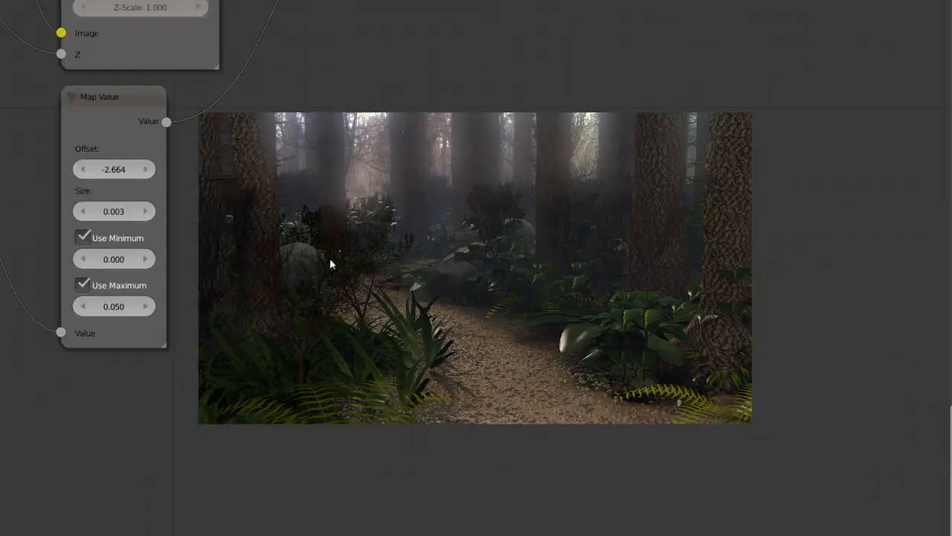
left_click(117, 306)
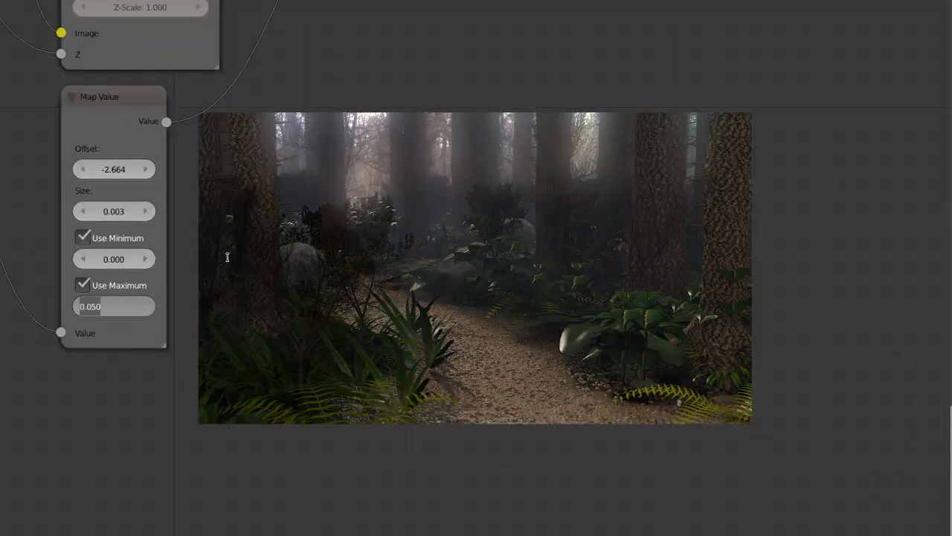
type("0.02")
key("Return")
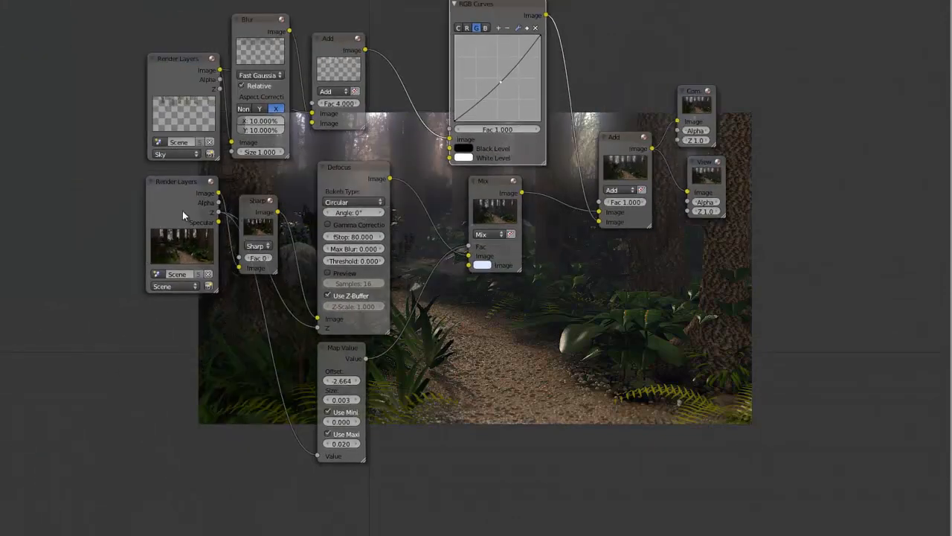
Step: Move the Scene Render Layers node down below the level of the Sharpen node and save the file
left_click_drag(183, 216, 162, 331)
key("ctrl+s")
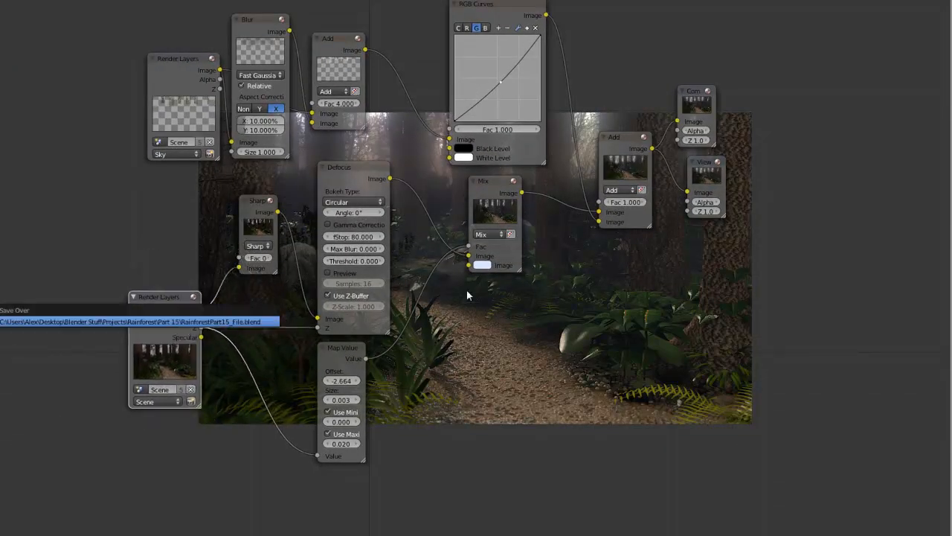
Step: Duplicate the Viewer node, place it below the Mix node and feed it the Scene Render Layers node's Specular output
left_click(725, 177)
key("shift+d")
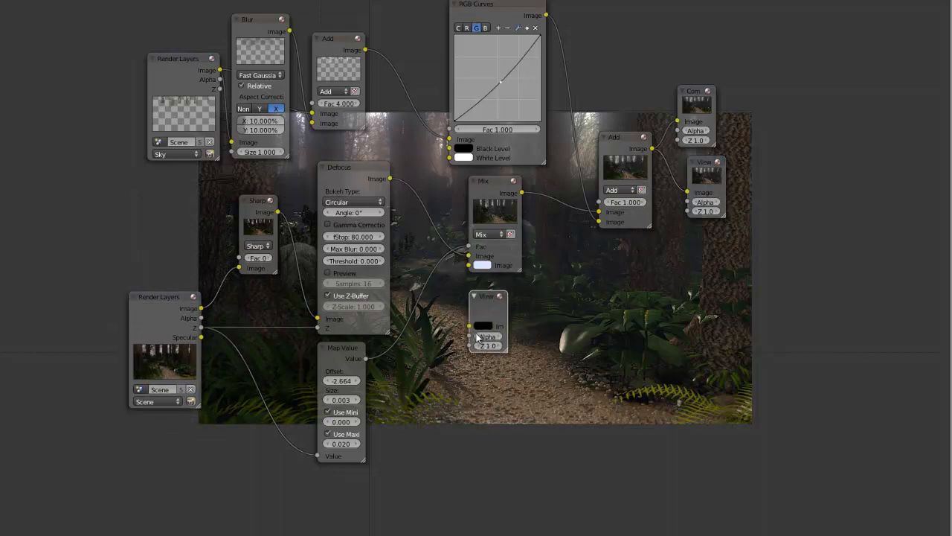
left_click(505, 324)
left_click_drag(201, 337, 233, 341)
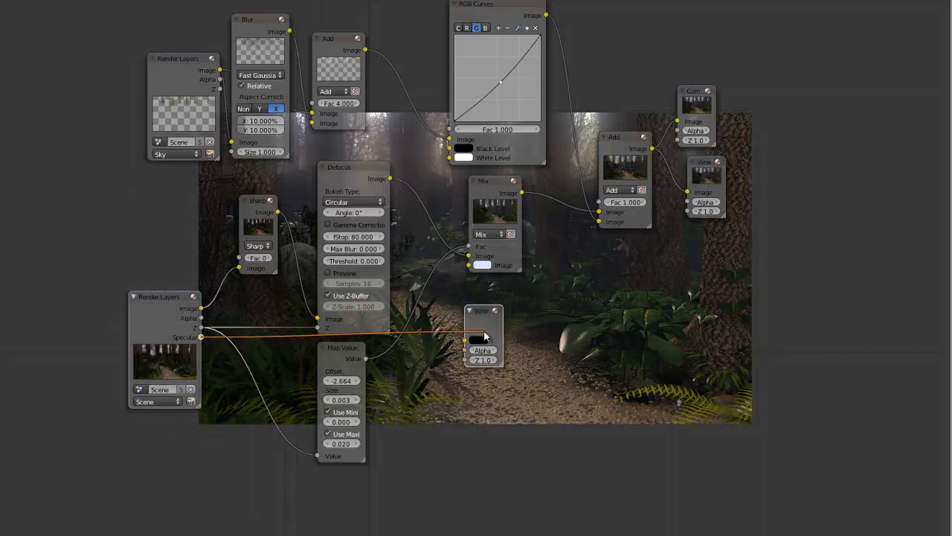
left_click_drag(484, 336, 476, 338)
Step: Add a Blur node below the Scene branch, set it to Fast Gaussian and enable Relative
middle_click_drag(485, 325, 297, 71)
scroll(487, 206, "up", 2)
scroll(490, 216, "up", 1)
middle_click_drag(224, 110, 577, 218)
scroll(573, 220, "up", 2)
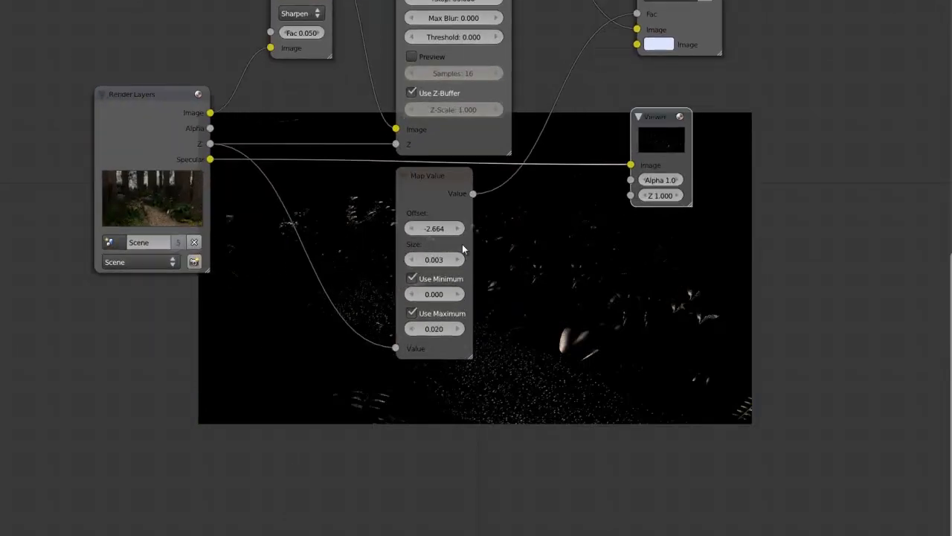
key("shift+a")
mouse_move(240, 277)
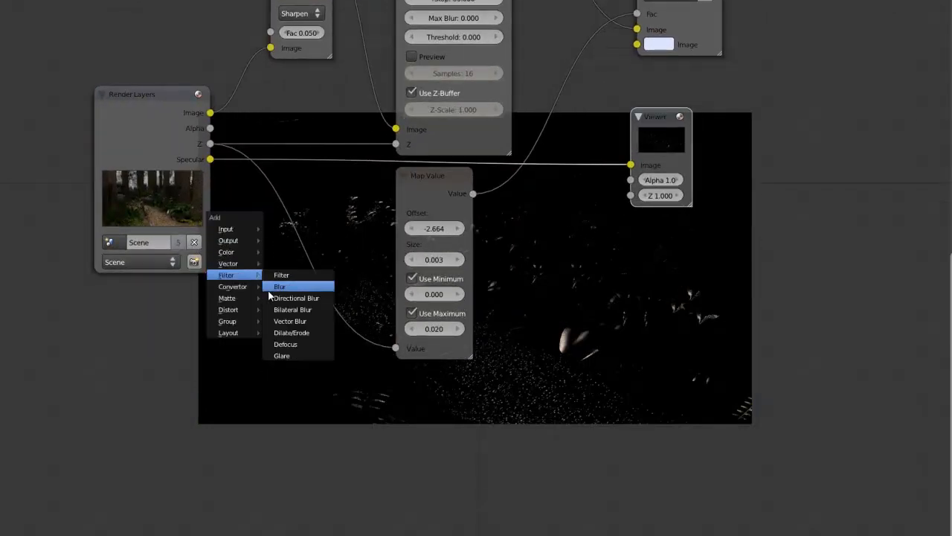
left_click(269, 290)
left_click(301, 340)
left_click(317, 238)
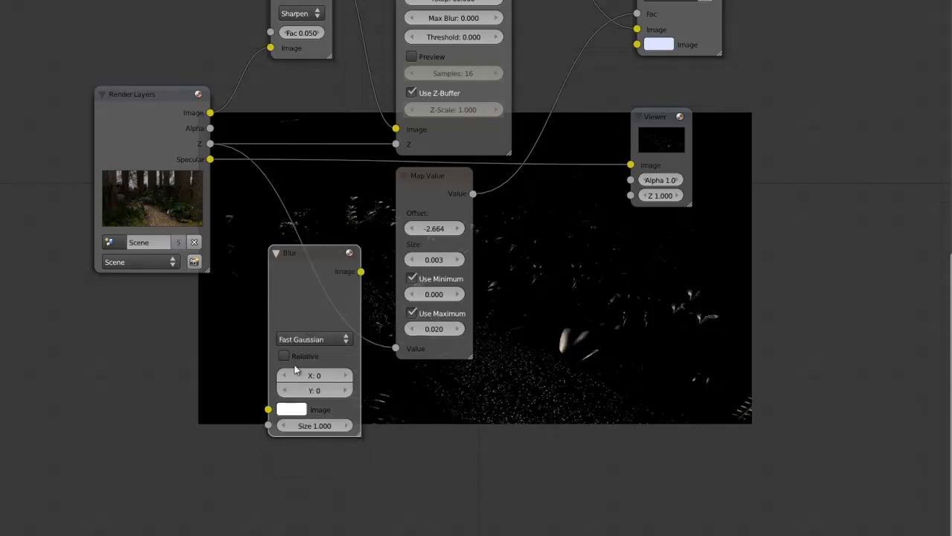
left_click(284, 356)
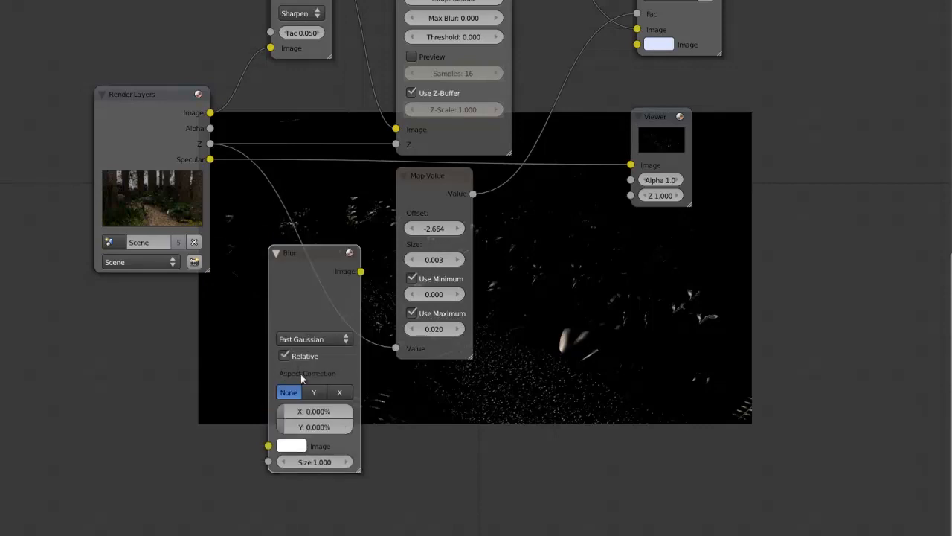
Step: Save the project over RainforestPart15_File.blend
left_click(313, 411)
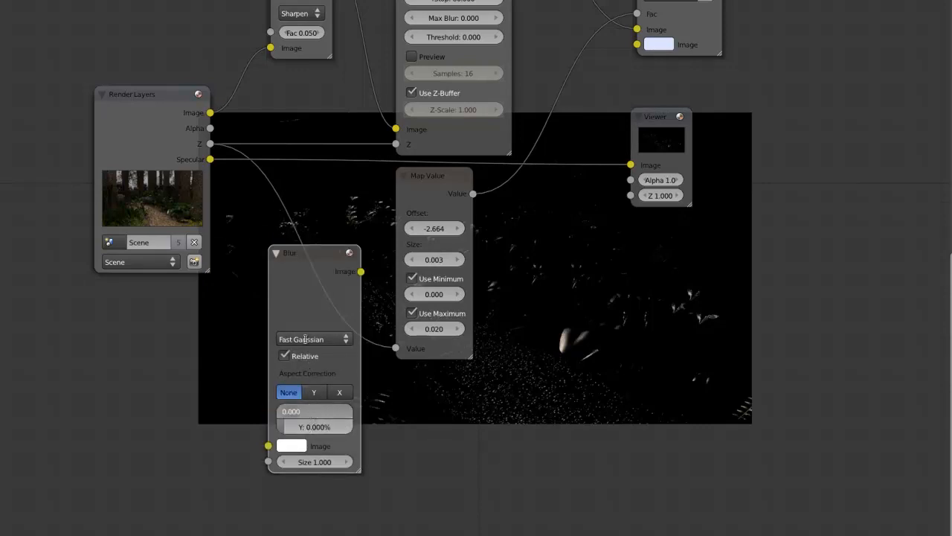
key("ctrl+s")
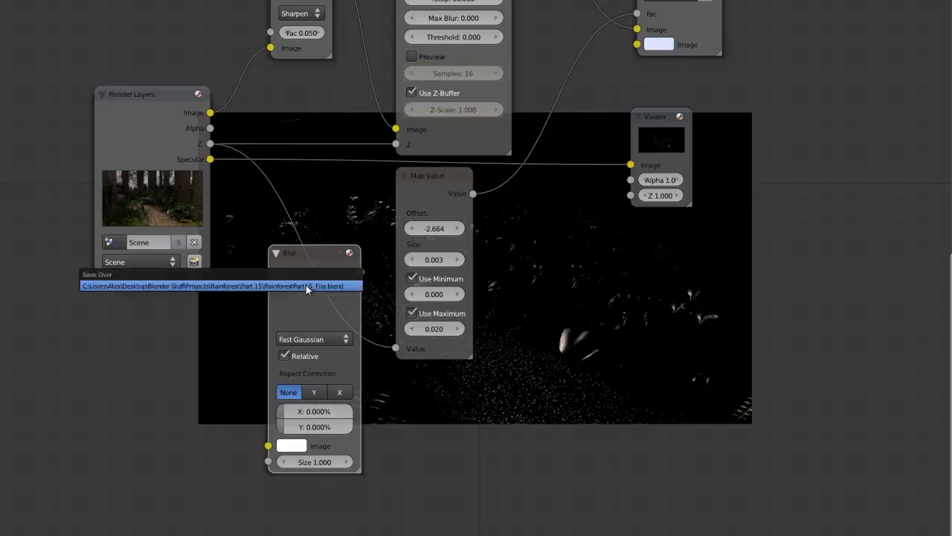
left_click(306, 285)
Step: Place the new Blur node below the Map Value node and connect the Specular output to its Image input
middle_click_drag(572, 265, 783, 222)
scroll(628, 279, "up", 2)
middle_click_drag(584, 325, 499, 205)
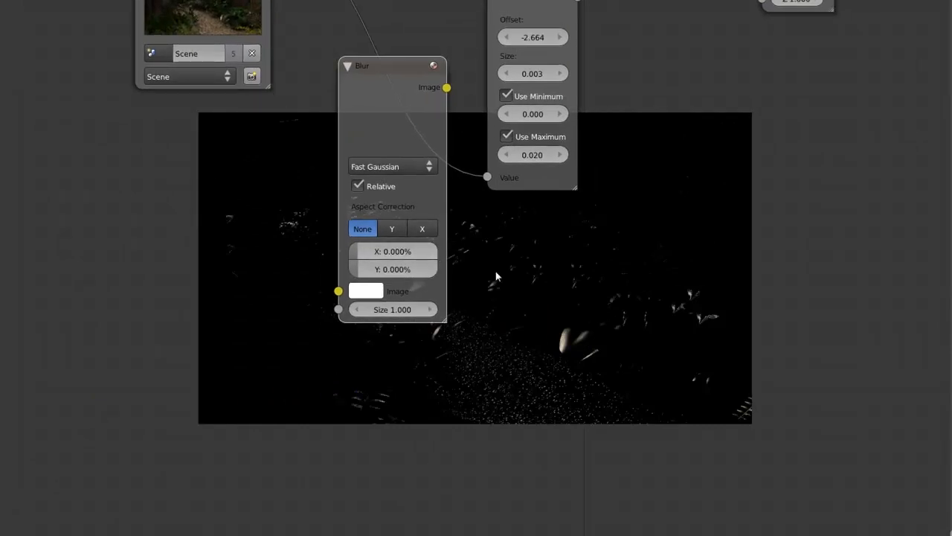
middle_click_drag(494, 271, 398, 253)
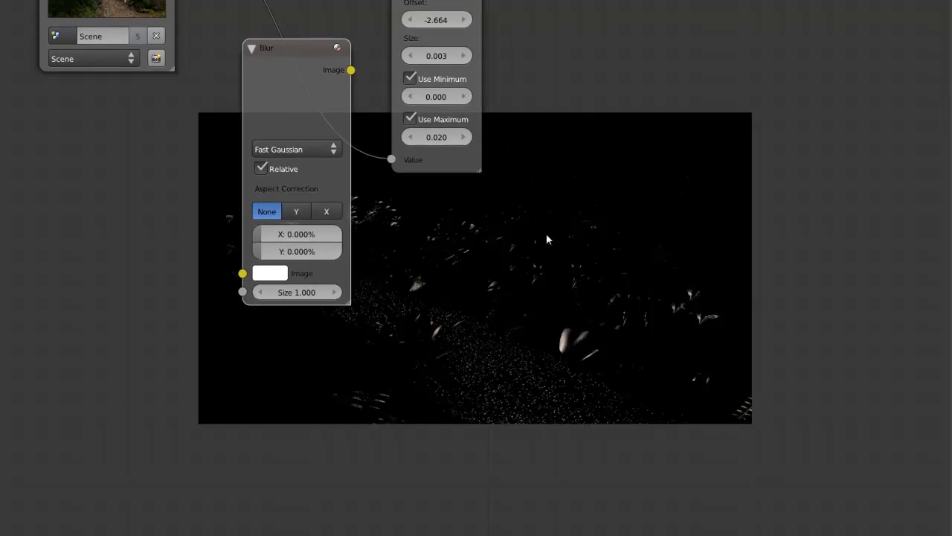
middle_click_drag(334, 256, 448, 339)
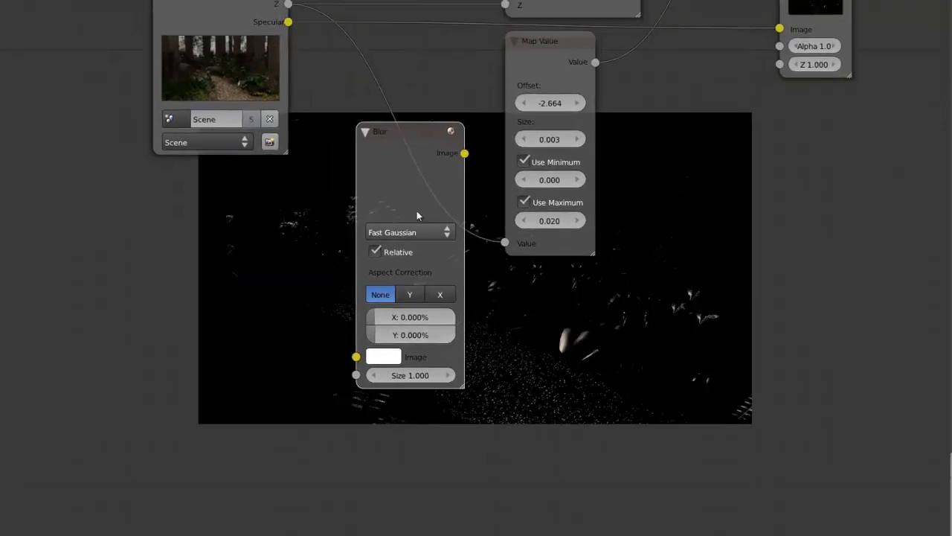
left_click_drag(402, 151, 420, 305)
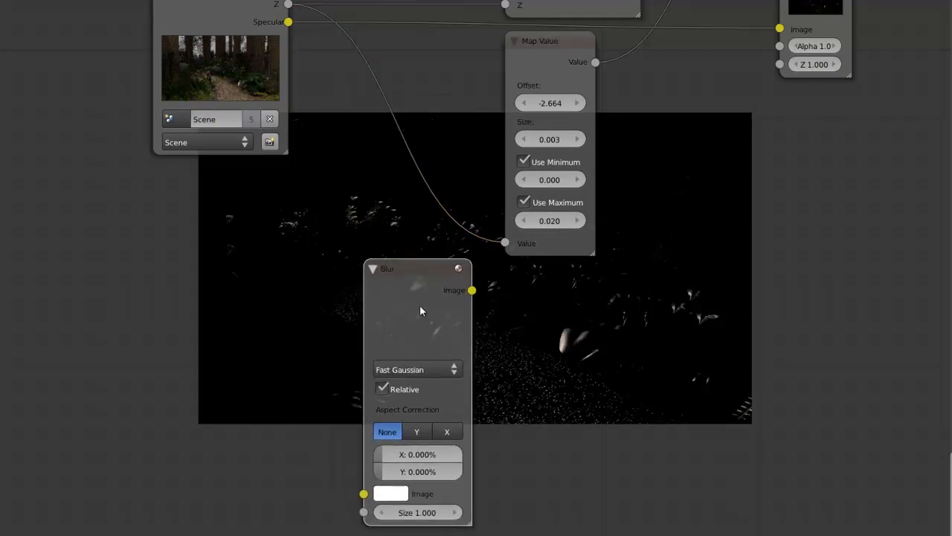
middle_click_drag(309, 45, 317, 60)
left_click_drag(298, 35, 406, 361)
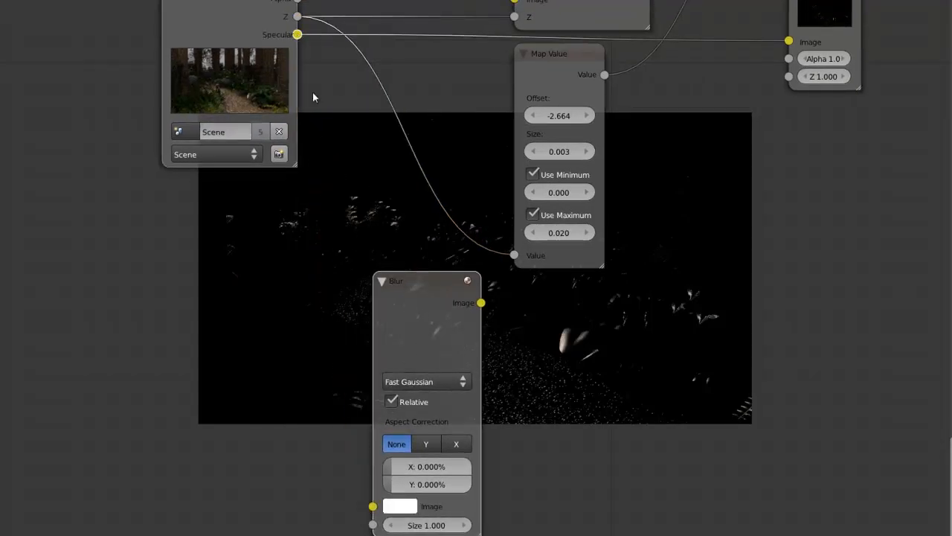
left_click_drag(314, 68, 365, 512)
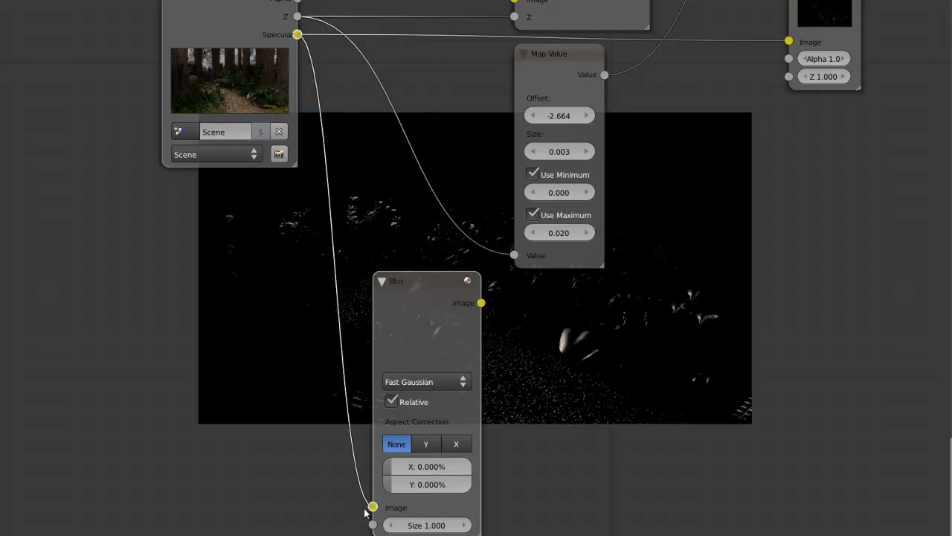
left_click_drag(435, 319, 583, 327)
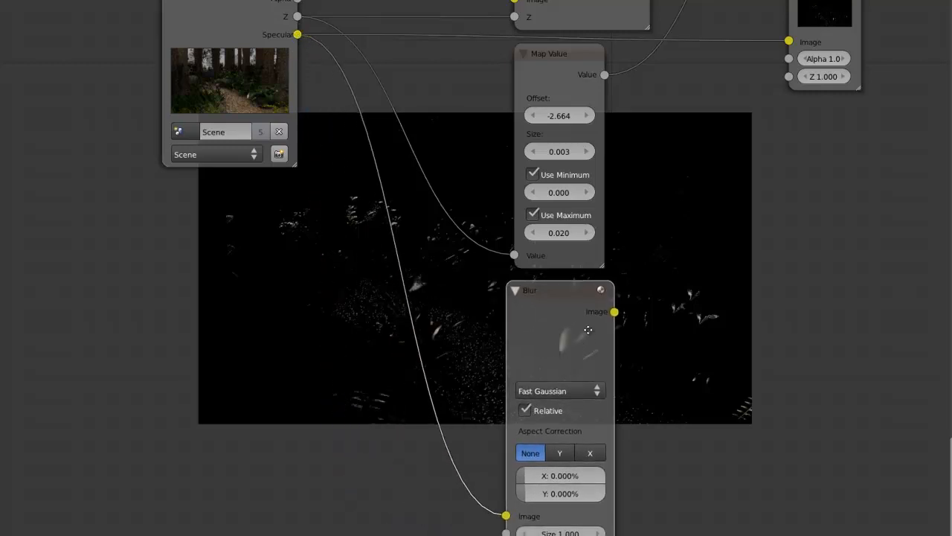
Step: Move the second Viewer node beside the specular Blur node and connect the Blur's Image output to it
middle_click_drag(583, 328, 281, 386)
scroll(478, 240, "down", 5)
left_click_drag(511, 132, 771, 45)
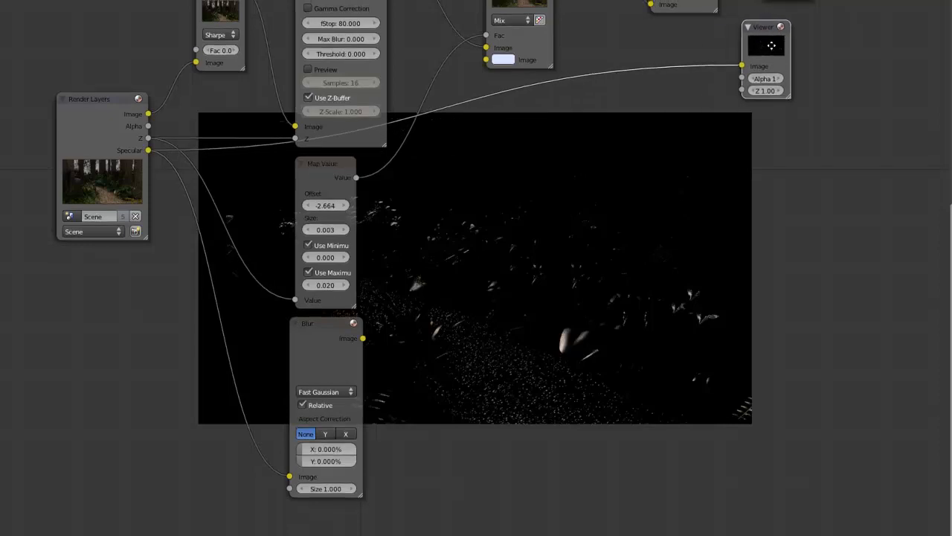
middle_click_drag(771, 45, 668, 187)
left_click_drag(669, 187, 708, 172)
middle_click_drag(689, 195, 663, 156)
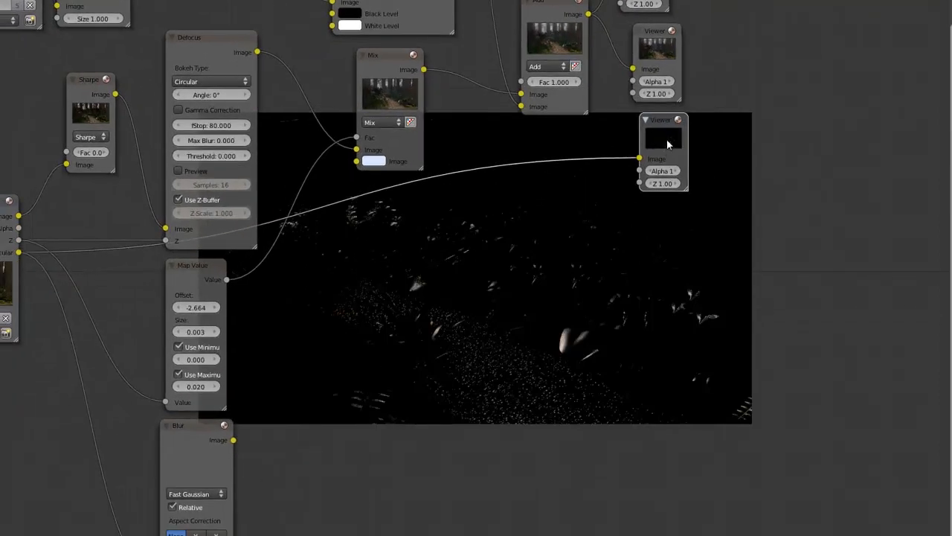
left_click_drag(667, 142, 340, 400)
left_click_drag(233, 440, 404, 374)
Step: Set the specular Blur node's X and Y amounts to 5%
middle_click_drag(369, 425, 482, 277)
scroll(485, 300, "up", 5)
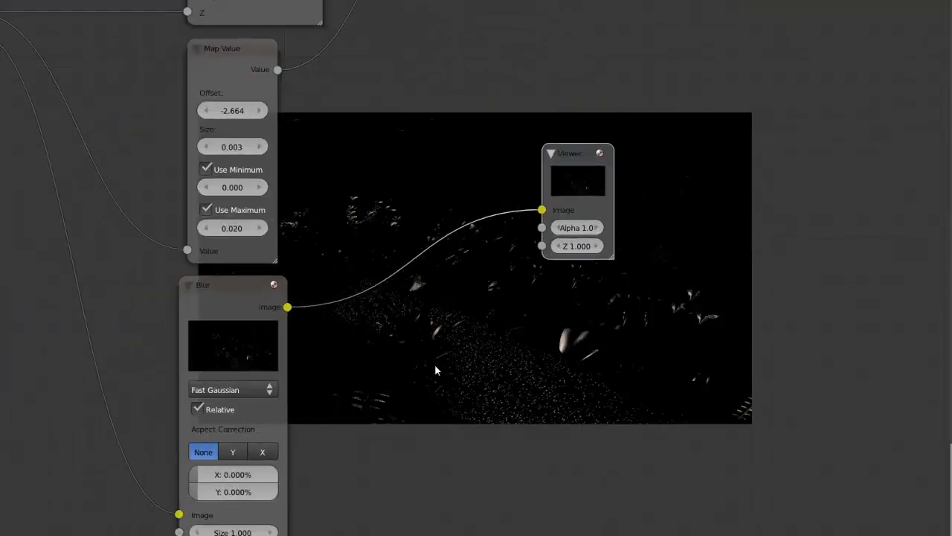
middle_click_drag(436, 369, 336, 295)
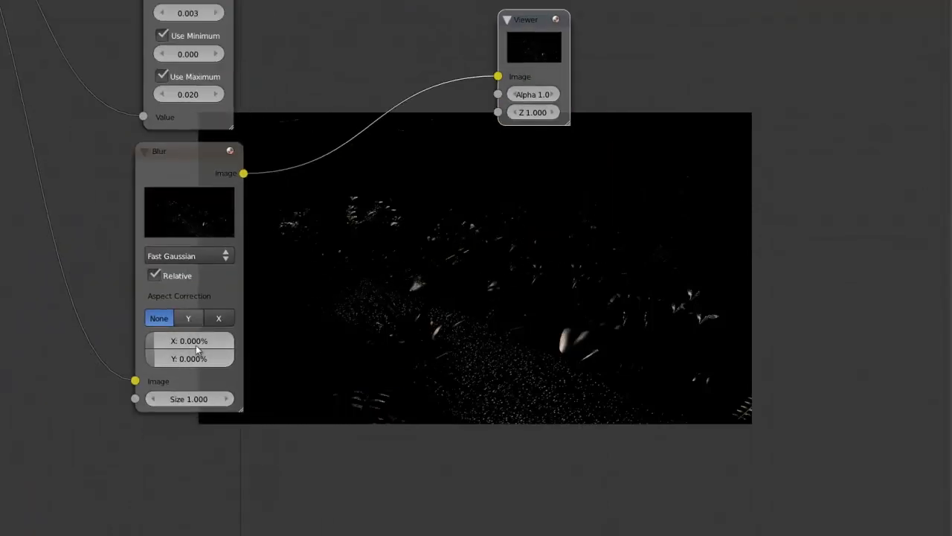
middle_click_drag(278, 305, 300, 273)
scroll(299, 273, "up", 2)
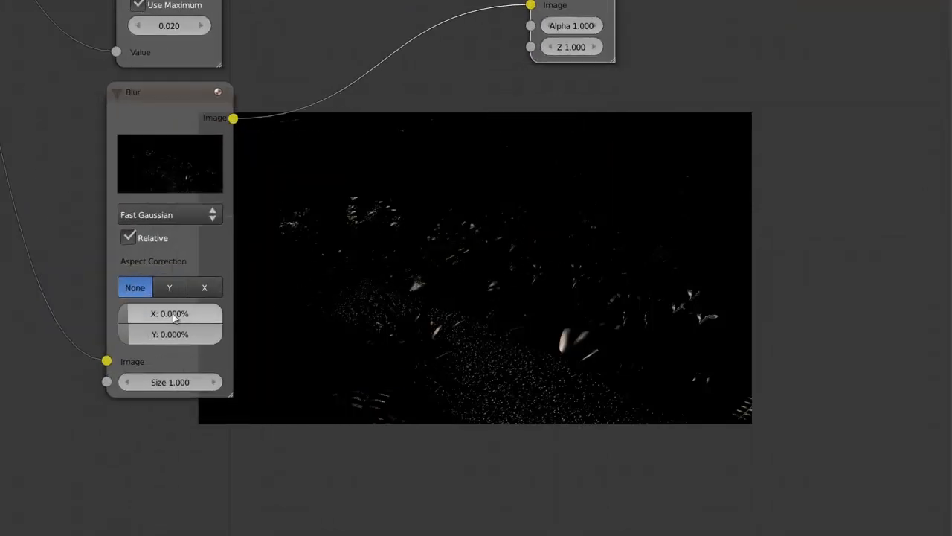
type("5")
key("Tab")
type("5")
key("Return")
Step: Add a Mix node beside the specular Blur node and set its blend type to Add
middle_click_drag(389, 287, 571, 269)
scroll(546, 280, "down", 4)
middle_click_drag(515, 286, 565, 333)
scroll(484, 315, "down", 3)
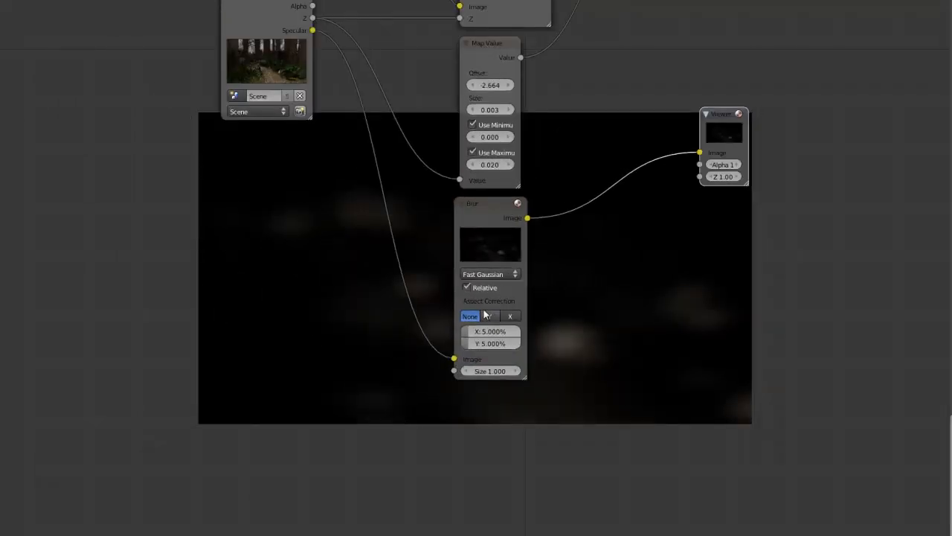
key("shift+a")
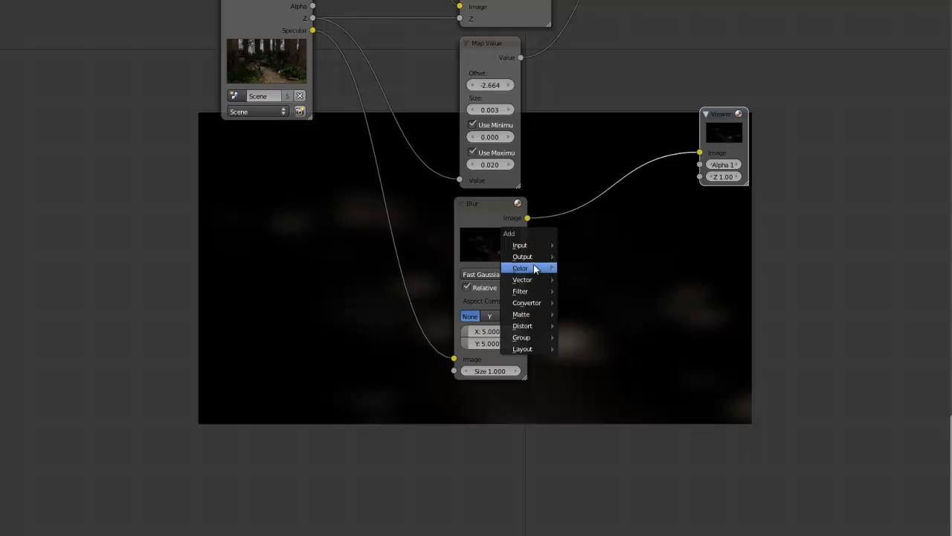
mouse_move(516, 265)
left_click(585, 276)
left_click(618, 308)
left_click(604, 281)
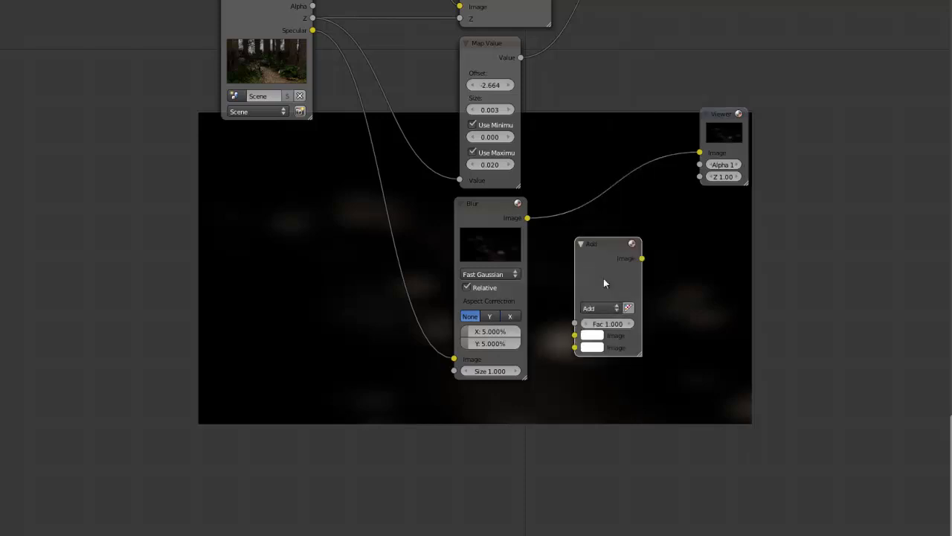
Step: Shift the Composite and main Viewer nodes right and insert the new Add node between the final Add node and that Viewer
left_click_drag(600, 269, 607, 275)
middle_click_drag(606, 275, 446, 472)
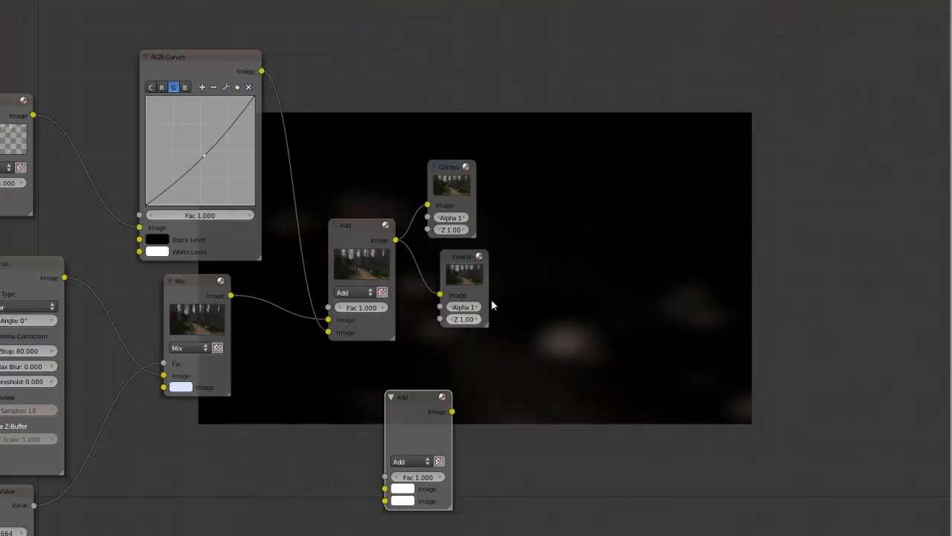
left_click_drag(455, 282, 580, 262)
left_click_drag(420, 412, 493, 265)
middle_click_drag(493, 265, 567, 143)
scroll(344, 491, "down", 8)
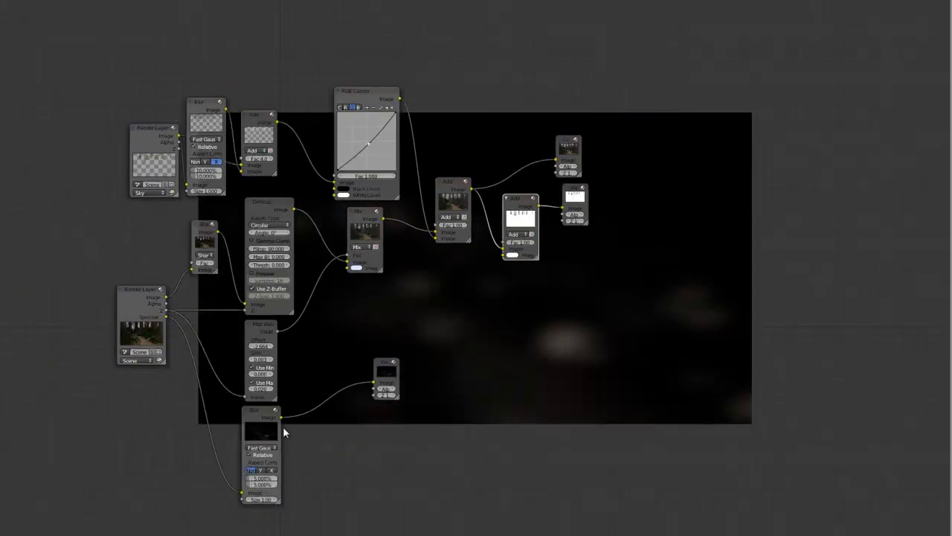
Step: Connect the specular Blur node's Image output to the second Image input of the newest Add node and show the combined result
key("g")
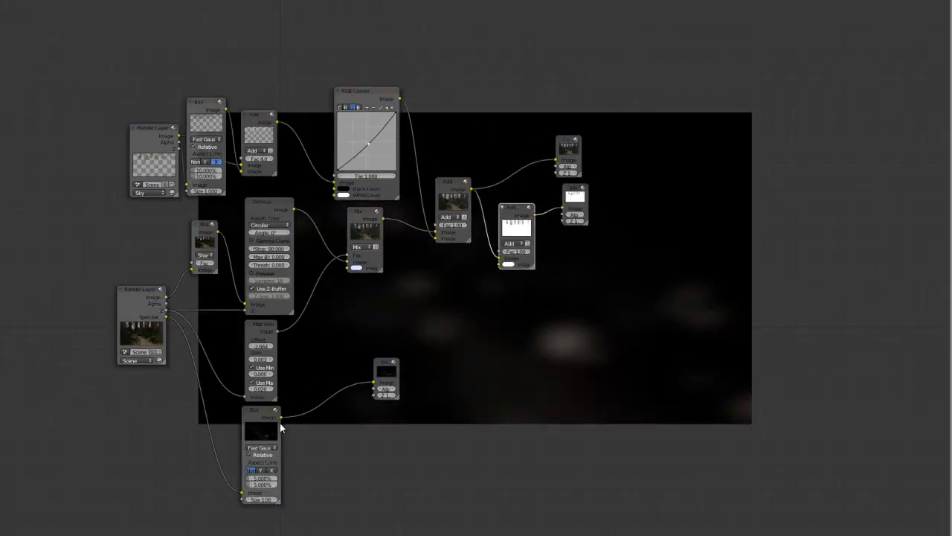
left_click_drag(281, 417, 292, 409)
left_click_drag(500, 269, 501, 266)
scroll(474, 237, "up", 4)
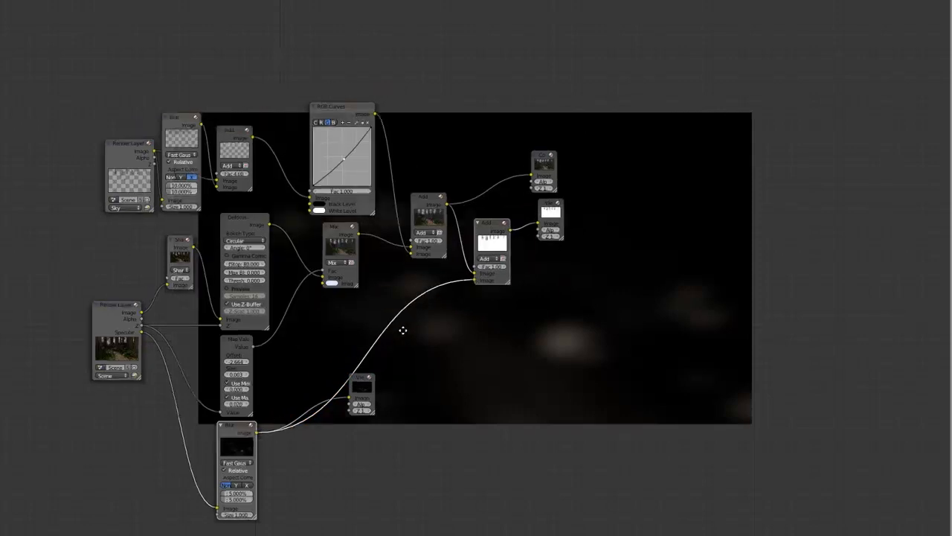
left_click(474, 236)
middle_click_drag(417, 364, 489, 317)
scroll(492, 318, "up", 7)
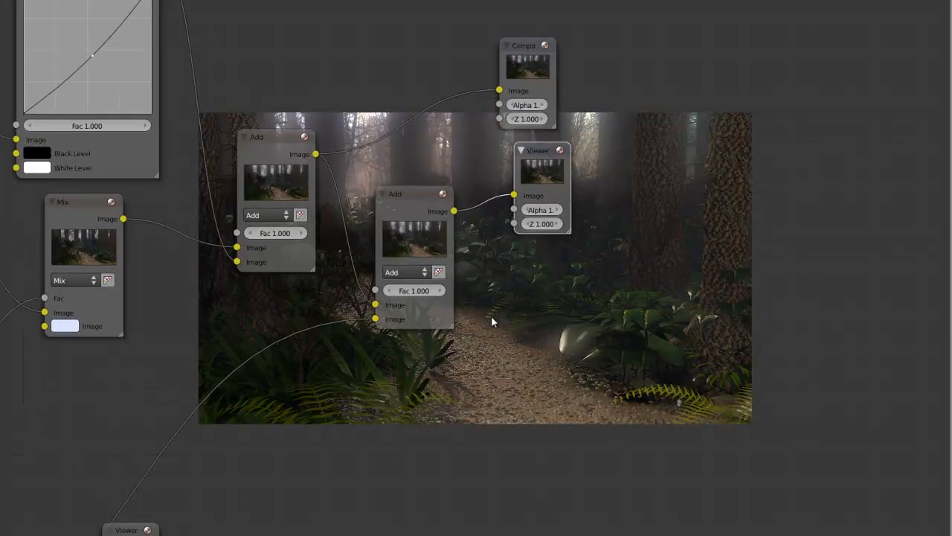
Step: Examine the added specular glow across the forest composite and save the file
middle_click_drag(484, 353, 419, 215)
scroll(442, 253, "up", 1)
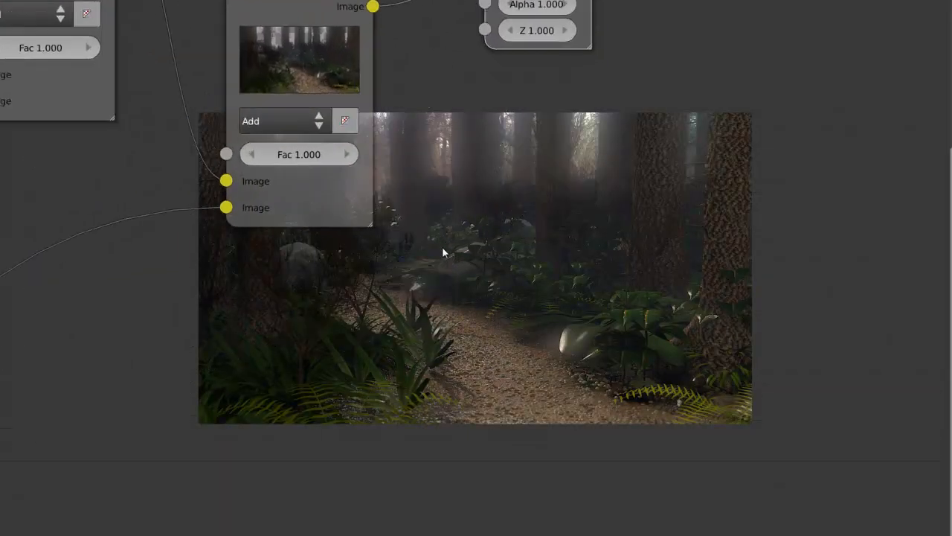
scroll(333, 195, "down", 3)
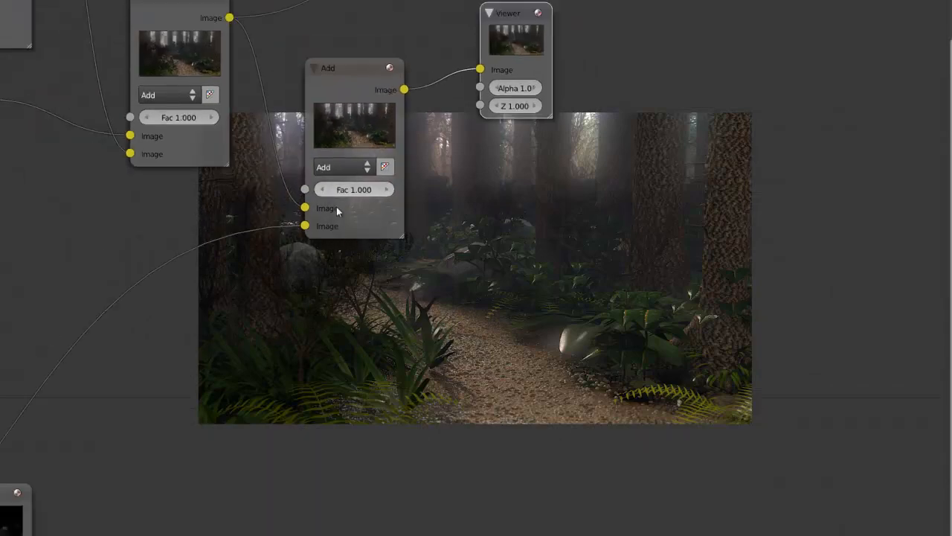
middle_click_drag(446, 325, 248, 193)
scroll(271, 212, "down", 4)
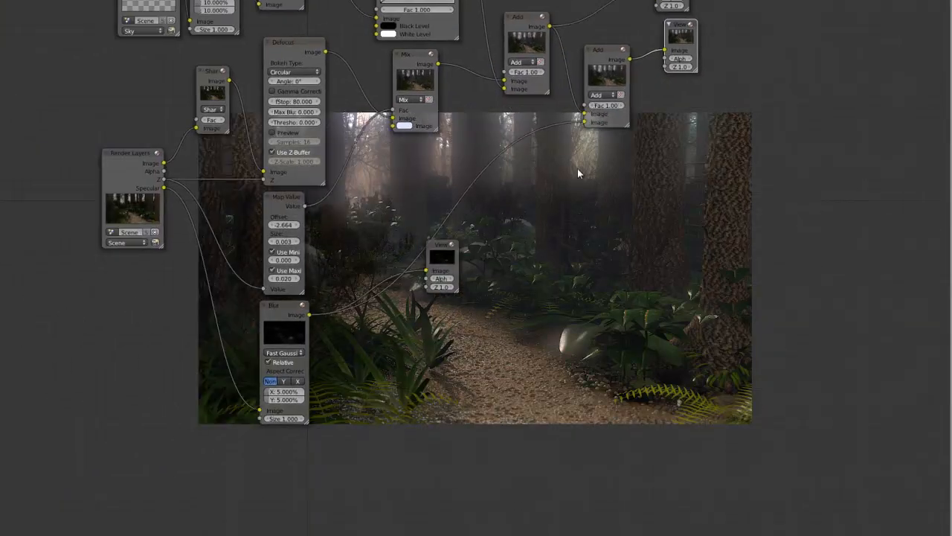
scroll(583, 183, "down", 6)
middle_click_drag(495, 278, 238, 111)
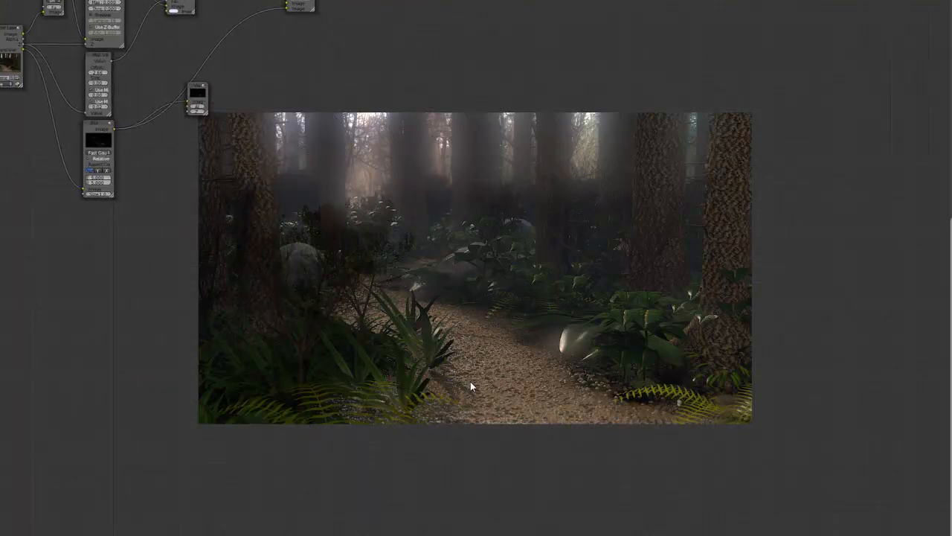
middle_click_drag(379, 238, 448, 288)
key("ctrl+s")
Step: Try a Fac of 1.5 on the specular Add node and save the file
middle_click_drag(369, 248, 465, 414)
scroll(506, 337, "down", 2)
scroll(465, 415, "up", 1)
scroll(465, 409, "up", 10)
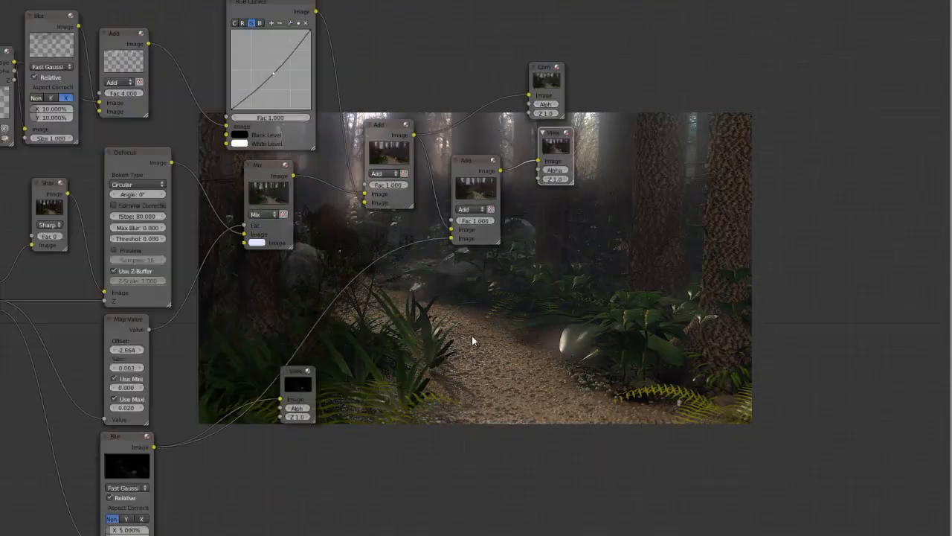
middle_click_drag(472, 336, 413, 396)
scroll(407, 372, "up", 3)
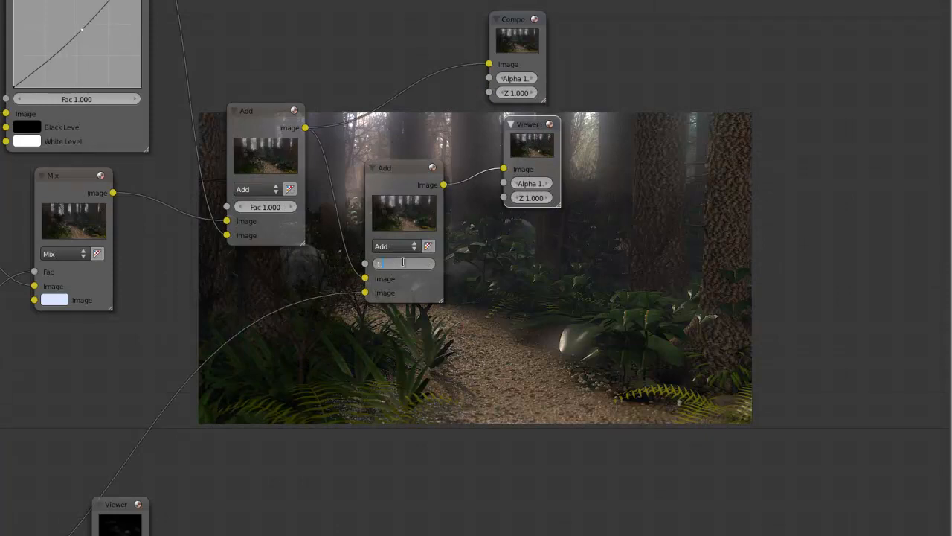
key("Return")
middle_click_drag(583, 306, 450, 313)
scroll(460, 192, "up", 2)
scroll(459, 186, "up", 2)
key("ctrl+s")
left_click(434, 150)
key("ctrl+s")
left_click(441, 183)
scroll(450, 313, "down", 5)
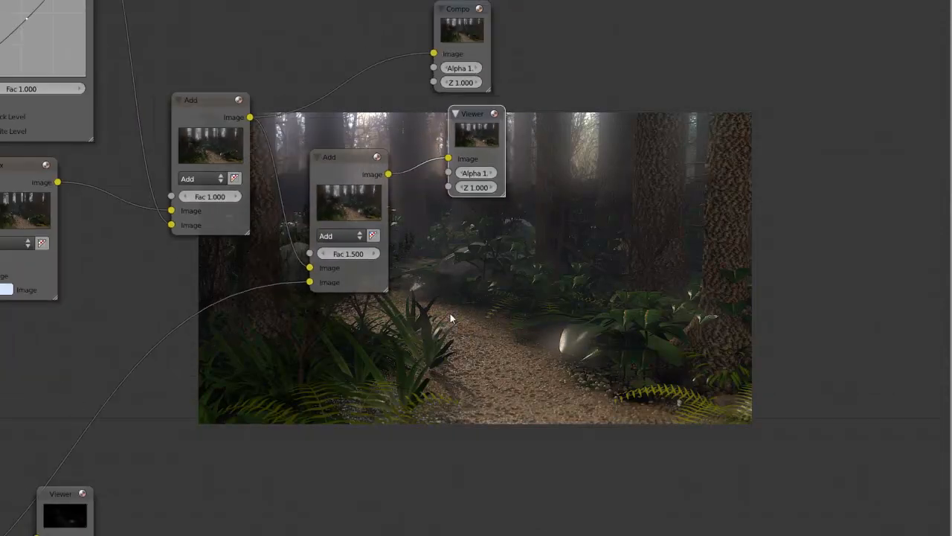
Step: Set the specular Add node's Fac back to 1 and save over RainforestPart15_File.blend
left_click(353, 258)
left_click(343, 253)
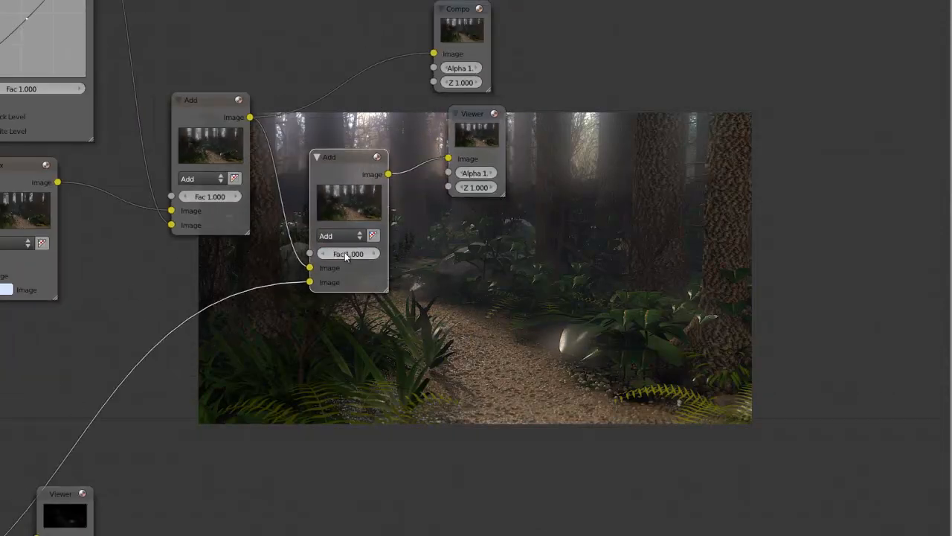
middle_click_drag(489, 227, 399, 174)
key("ctrl+s")
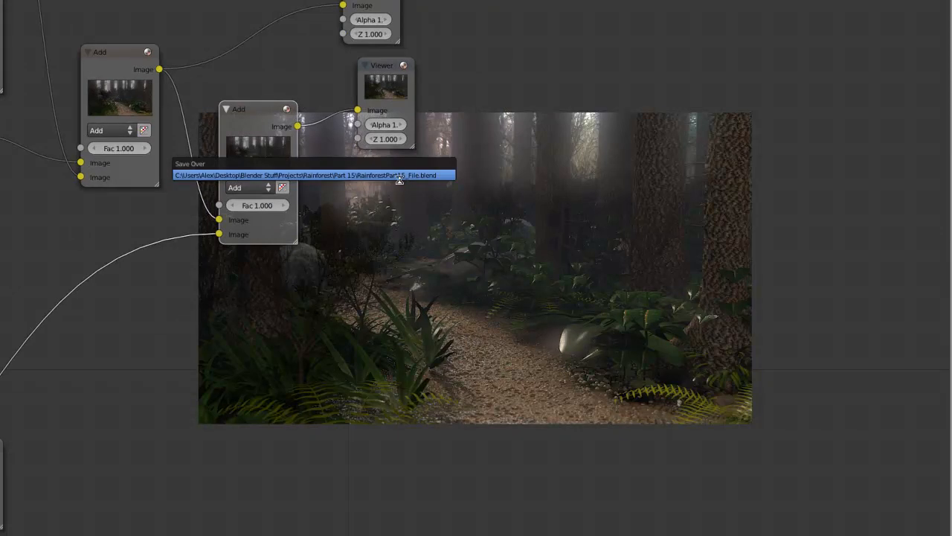
left_click(399, 174)
Step: Move the Composite and main Viewer nodes together well to the right of the specular Add node, leaving room for more nodes
middle_click_drag(394, 211, 470, 323)
scroll(387, 240, "down", 2)
scroll(581, 301, "down", 1)
scroll(606, 378, "down", 1)
scroll(470, 323, "up", 4)
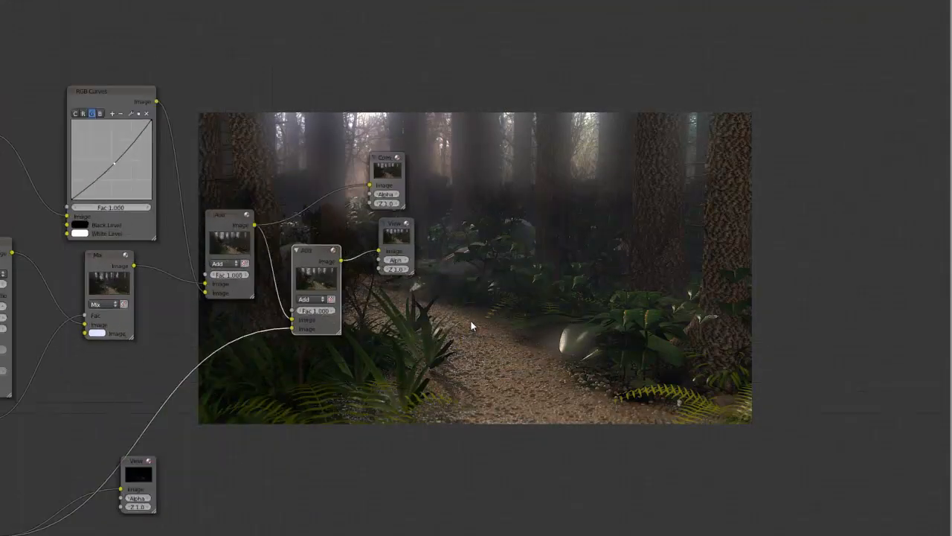
key("b")
left_click_drag(462, 173, 394, 250)
key("g")
left_click(725, 294)
key("a")
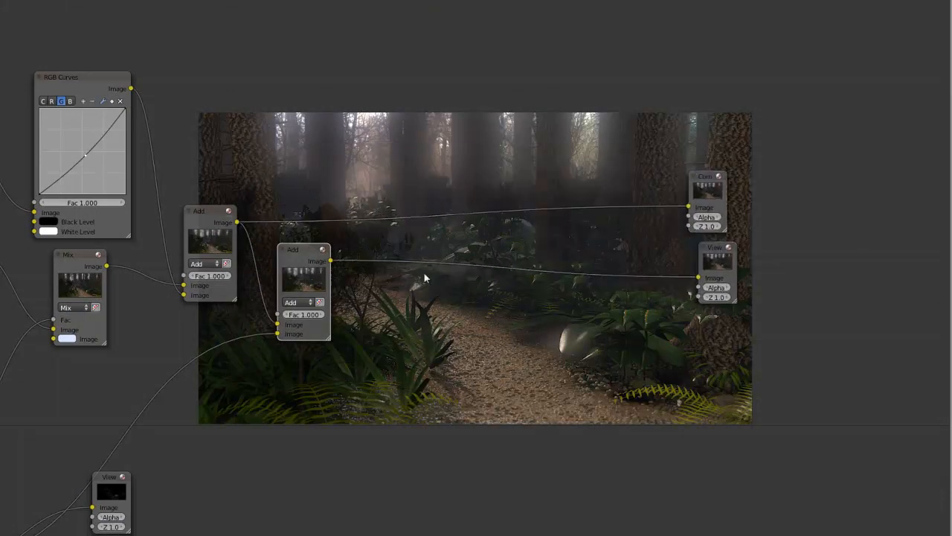
Step: Duplicate the Scene layer's Render Layers node and place the copy above the final Add nodes
middle_click_drag(273, 268, 426, 274)
scroll(425, 273, "up", 3)
middle_click_drag(551, 263, 344, 295)
scroll(347, 276, "up", 1)
middle_click_drag(234, 254, 684, 243)
scroll(383, 250, "down", 6)
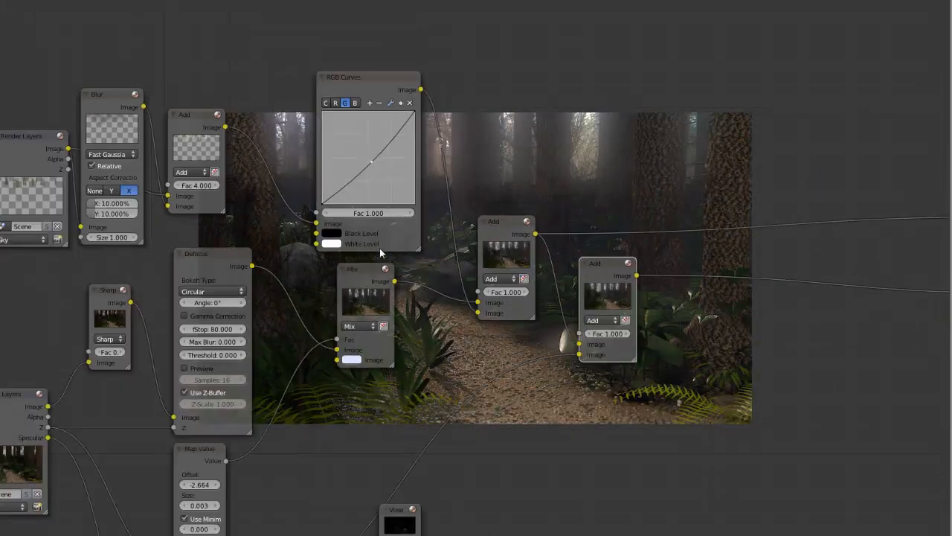
right_click(83, 210)
right_click(61, 394)
key("shift+d")
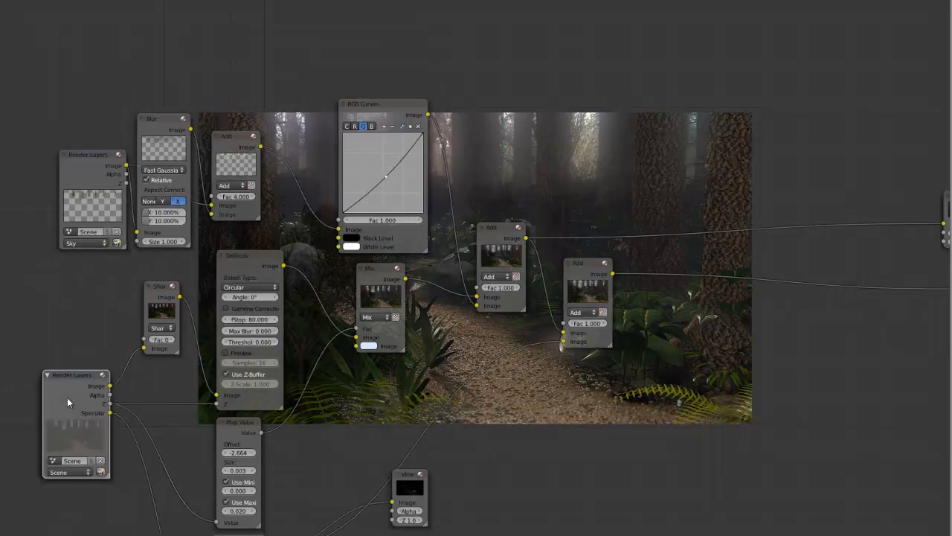
left_click(563, 152)
middle_click_drag(563, 153, 459, 201)
scroll(476, 242, "up", 1)
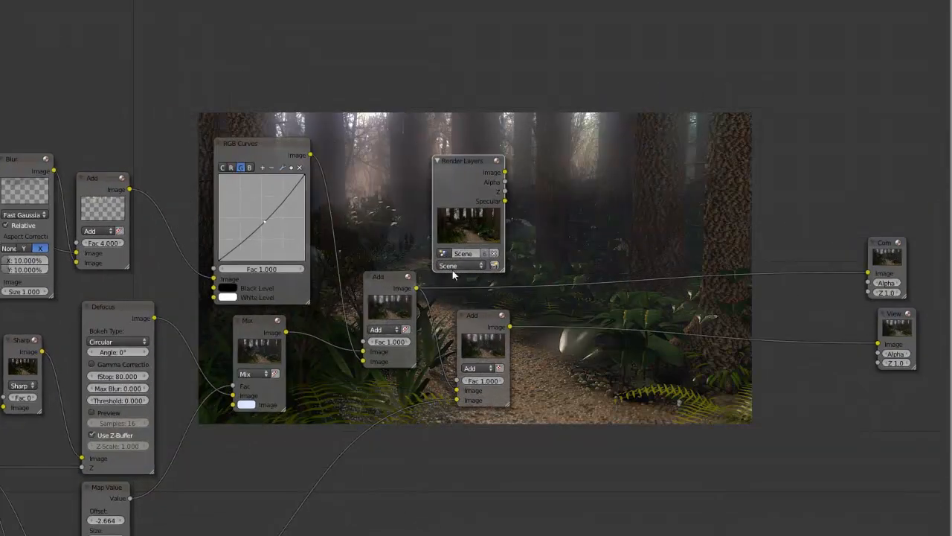
Step: Switch the duplicated Render Layers node to the Rain layer and position it just above the specular Add node
left_click(456, 236)
middle_click_drag(509, 296, 379, 299)
scroll(376, 282, "up", 5)
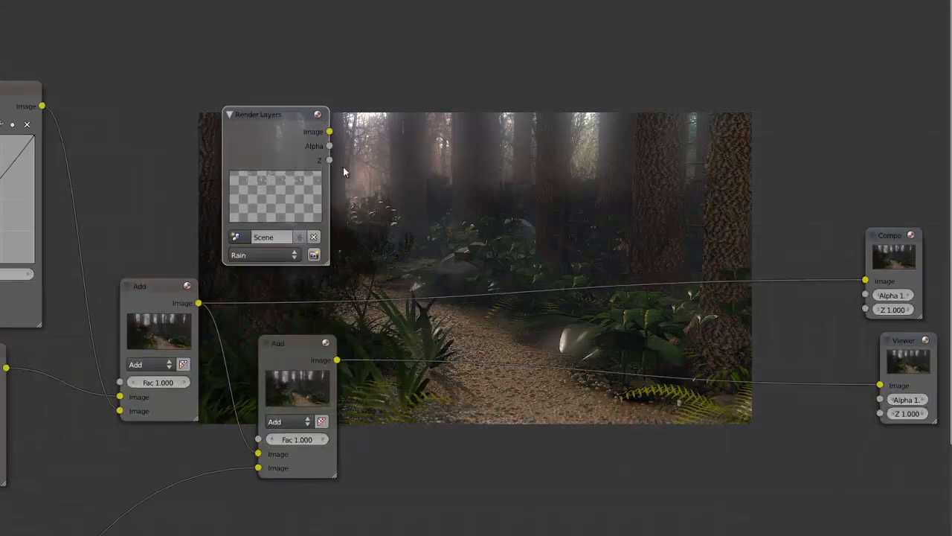
left_click_drag(304, 185, 344, 241)
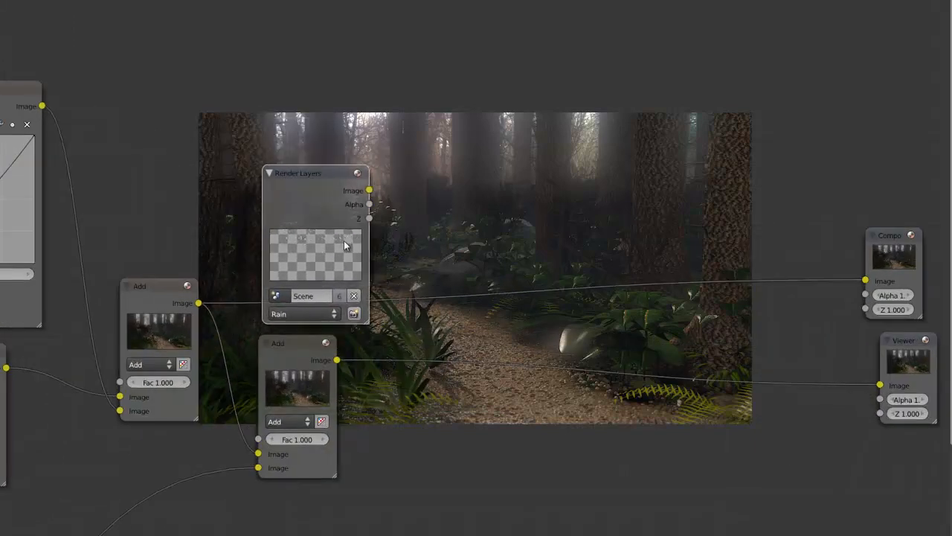
Step: Duplicate the main Viewer node, connect the Rain layer's Image output to the copy, and save the file
right_click(921, 361)
key("shift+d")
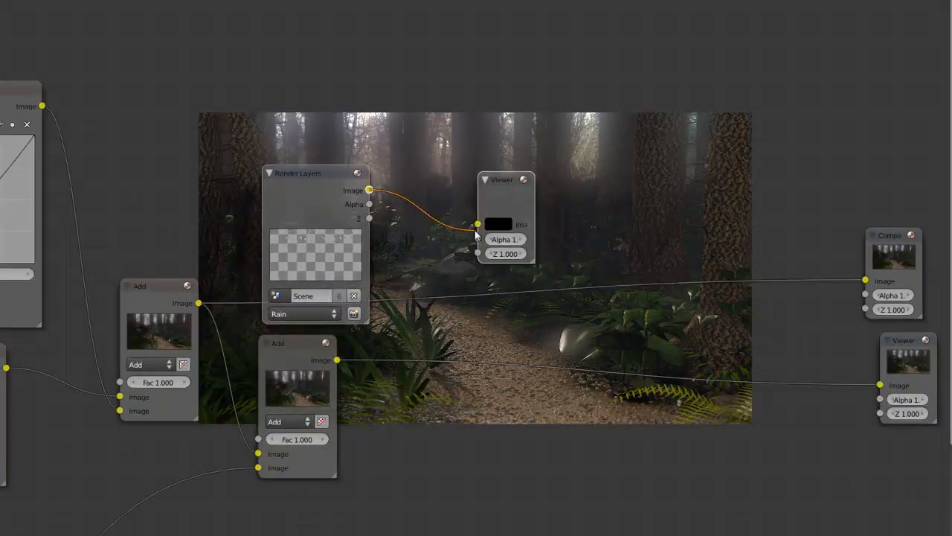
middle_click_drag(469, 207, 433, 173)
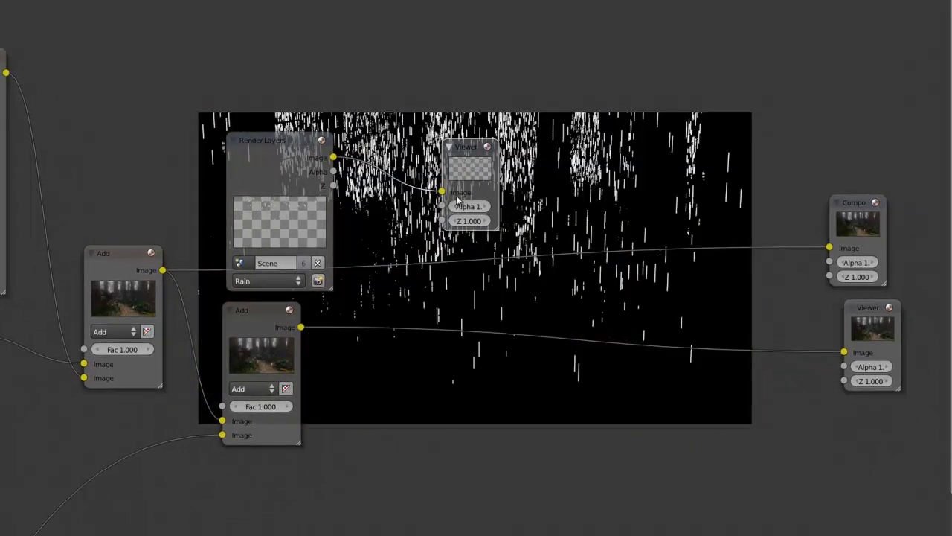
middle_click_drag(468, 234, 353, 136)
key("ctrl+s")
left_click(406, 190)
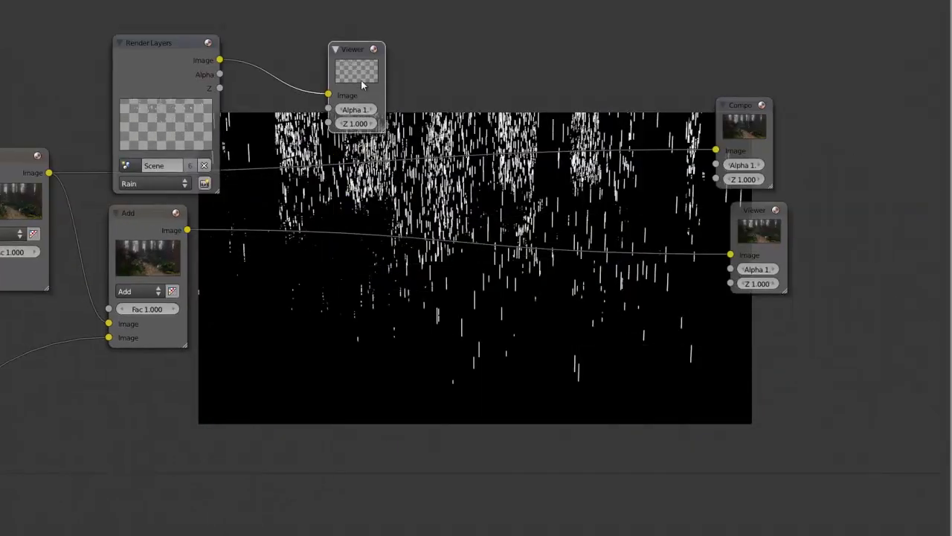
Step: Move the rain Viewer below the main Viewer and add a Mix node with blend type Add in the freed space
left_click_drag(373, 88, 763, 341)
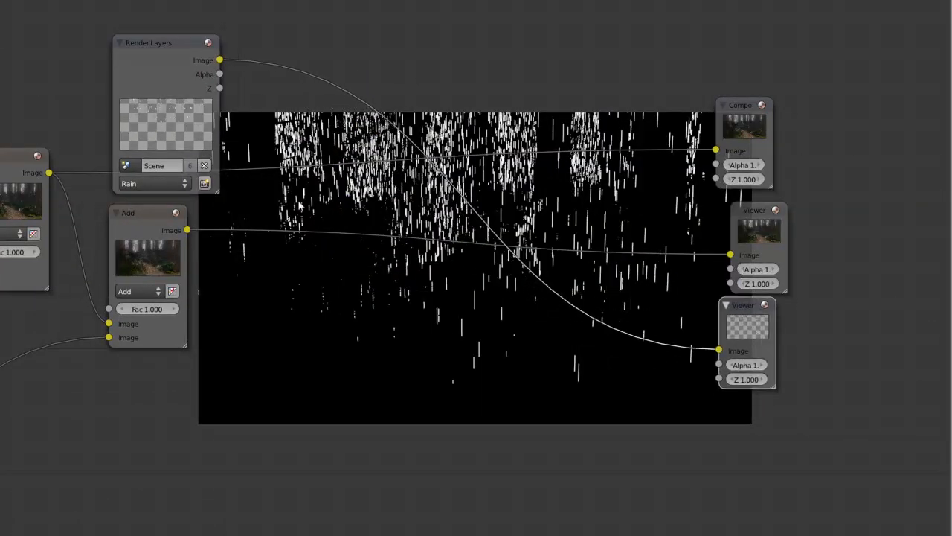
middle_click_drag(330, 219, 323, 278)
scroll(331, 265, "up", 1)
key("shift+a")
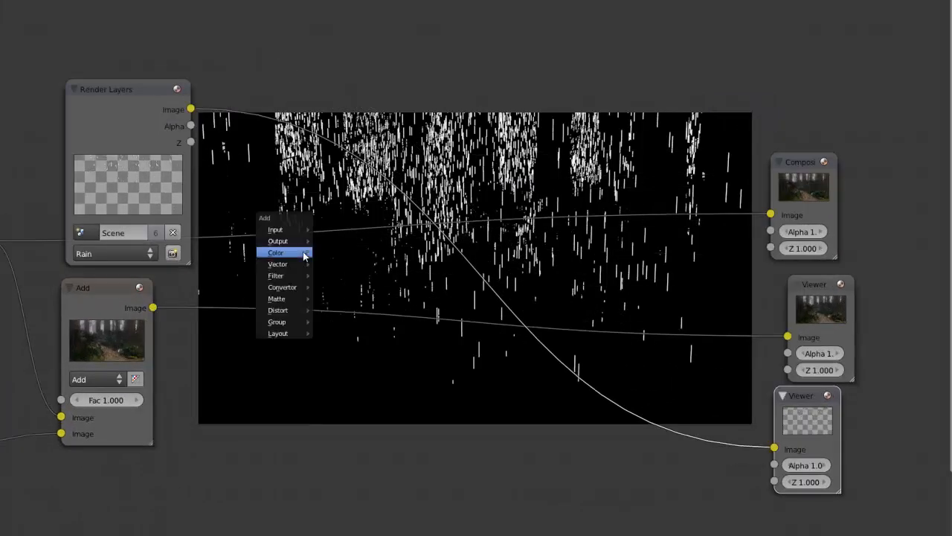
mouse_move(301, 252)
left_click(327, 264)
left_click(370, 308)
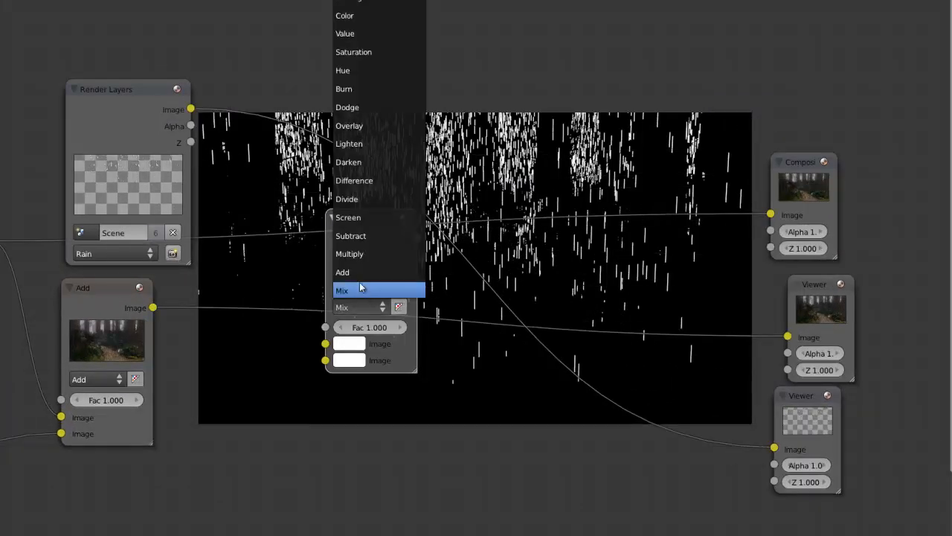
left_click(356, 270)
Step: Feed the specular Add and Rain layer images into the new Add node, connect its output to the rain Viewer, and save
left_click_drag(191, 109, 326, 344)
left_click(161, 309)
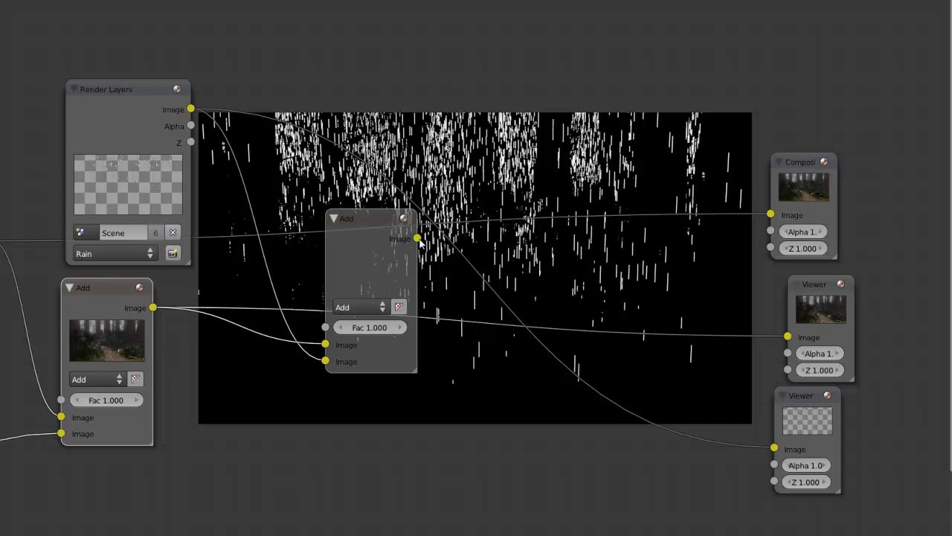
left_click_drag(458, 280, 645, 400)
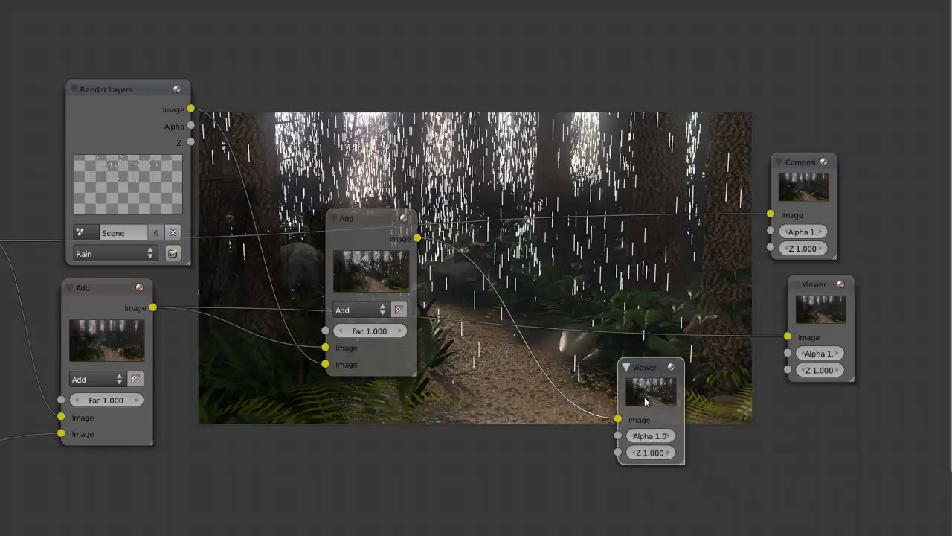
key("ctrl+s")
left_click(491, 354)
Step: Set the rain Add node's Fac to 0.1
scroll(362, 297, "up", 6)
middle_click_drag(491, 353, 381, 263)
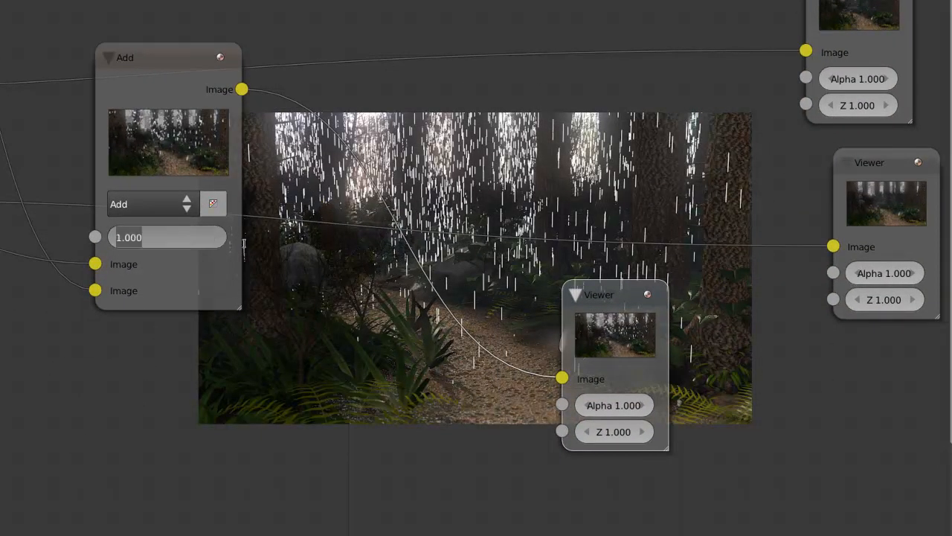
type("0.1")
key("Return")
middle_click_drag(417, 258, 404, 273)
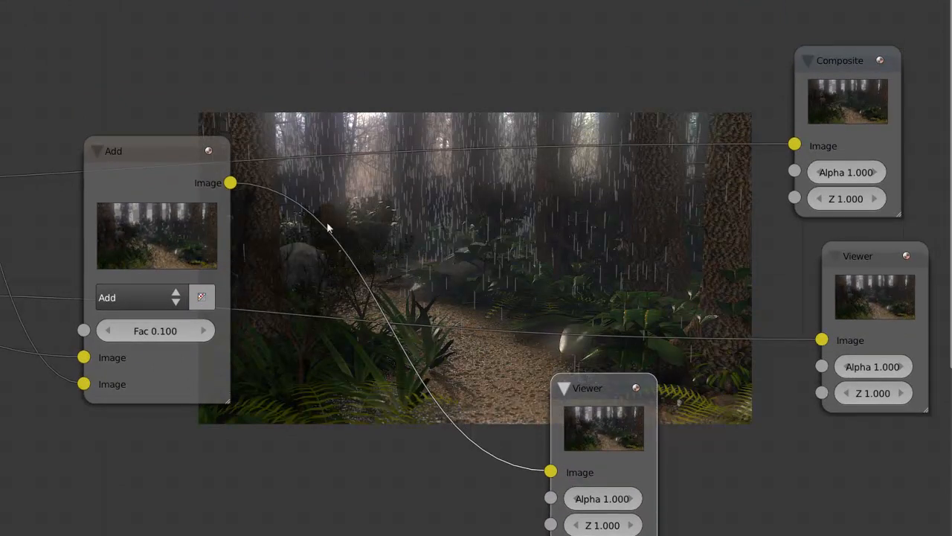
Step: Check the softened rain over the forest image and save the file
middle_click_drag(518, 235, 436, 170)
scroll(393, 201, "down", 3)
scroll(259, 126, "up", 2)
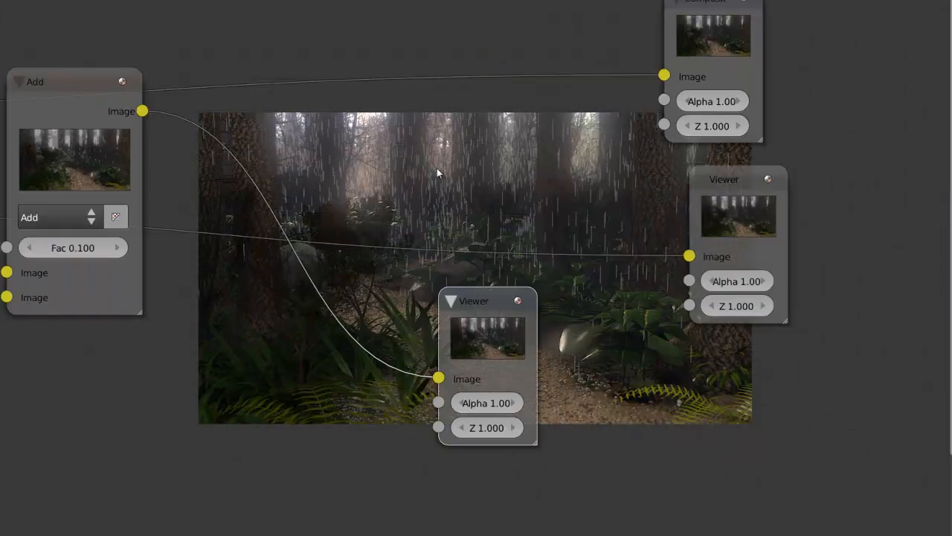
scroll(437, 170, "down", 2)
key("ctrl+s")
left_click(436, 168)
scroll(504, 262, "down", 3)
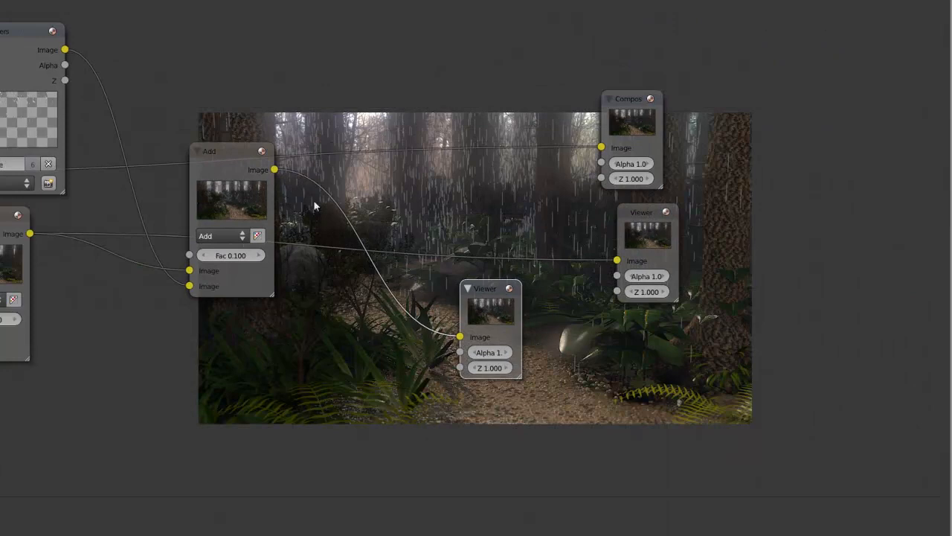
Step: Delete the old main Viewer node and move the rain Viewer into its place below the Composite node
left_click(634, 233)
key("x")
left_click_drag(503, 317, 633, 235)
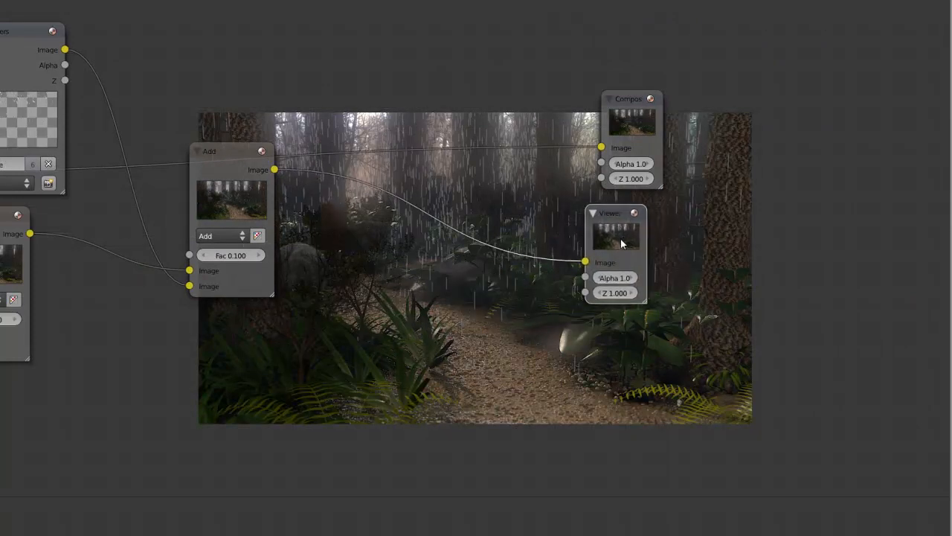
Step: Move the Composite and remaining main Viewer nodes together farther right of the rain Add node and save the file
middle_click_drag(447, 257, 477, 267)
key("b")
left_click_drag(693, 118, 620, 282)
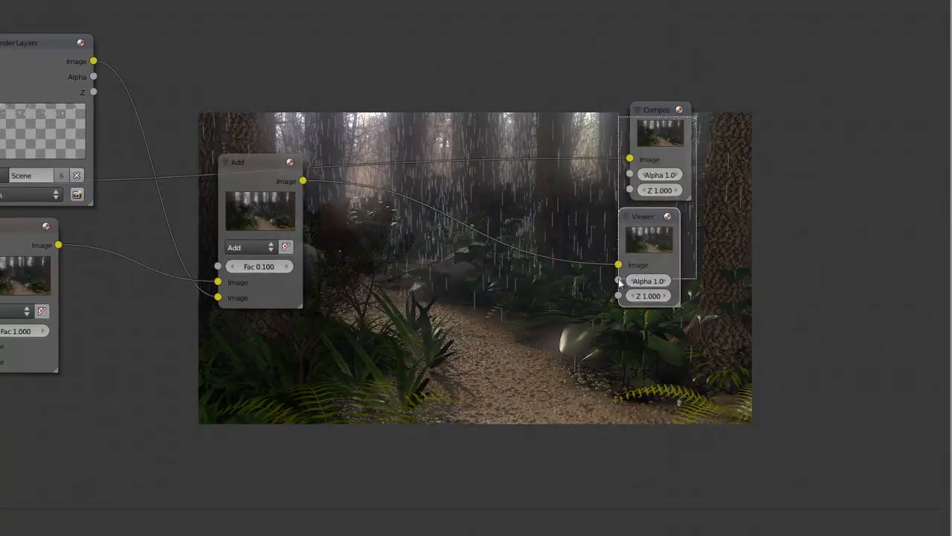
key("g")
left_click(868, 283)
scroll(498, 260, "down", 5)
scroll(497, 260, "down", 2)
key("ctrl+s")
left_click(498, 261)
scroll(480, 265, "down", 3)
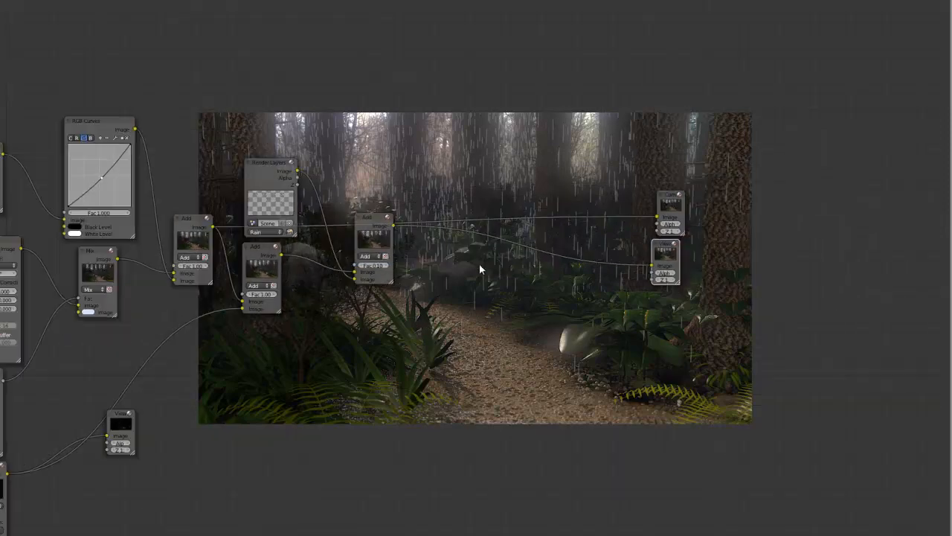
middle_click_drag(479, 265, 429, 350)
scroll(429, 355, "up", 5)
middle_click_drag(66, 502, 406, 241)
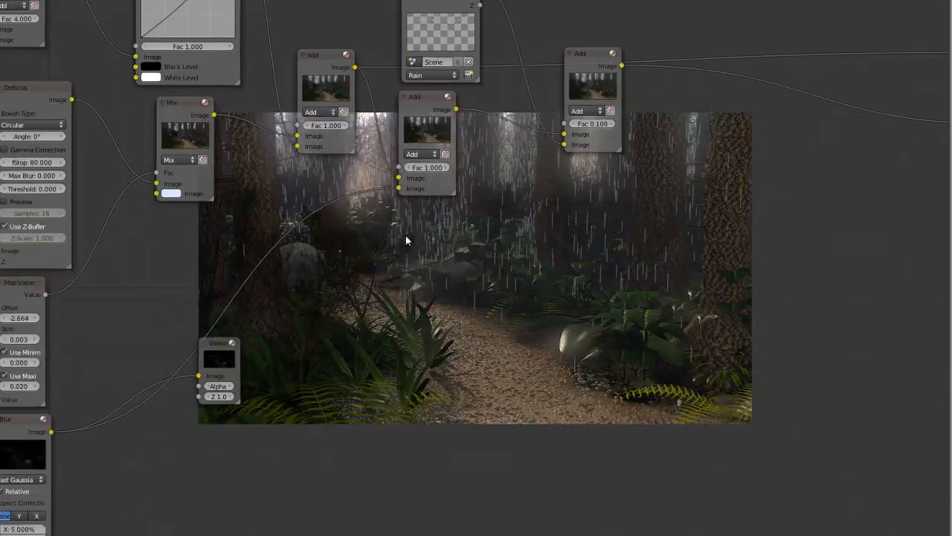
Step: Move the specular Viewer node down and left beside the specular Blur node, and save the file over the existing one
key("b")
left_click_drag(301, 287, 188, 407)
key("g")
left_click(69, 488)
scroll(459, 292, "up", 1)
middle_click_drag(458, 292, 2, 409)
middle_click_drag(247, 194, 585, 260)
scroll(585, 261, "up", 3)
key("ctrl+s")
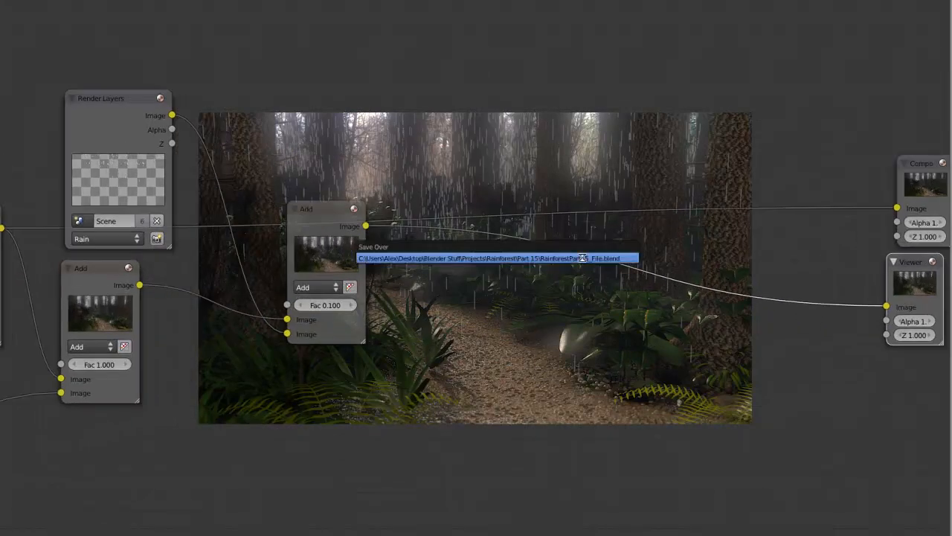
left_click(468, 254)
middle_click_drag(459, 247, 422, 234)
scroll(422, 233, "up", 1)
key("shift+a")
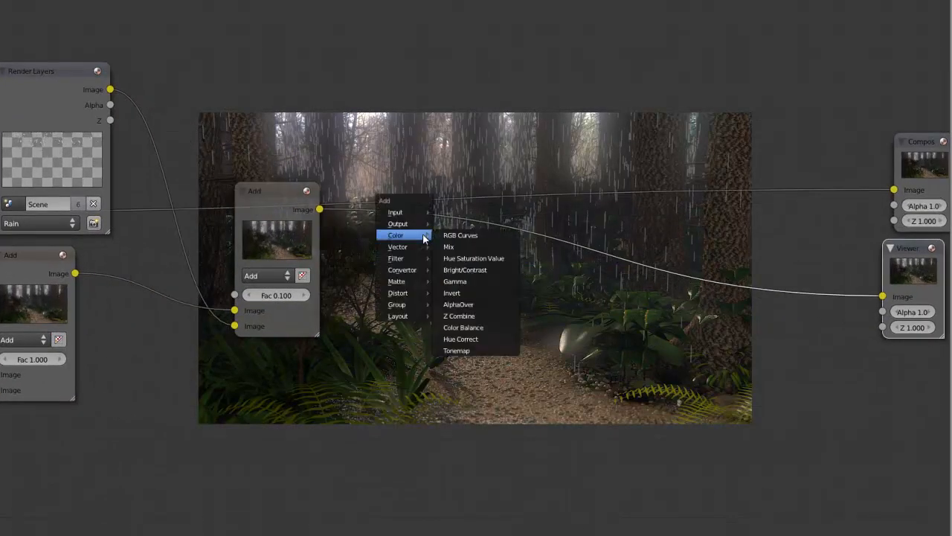
mouse_move(410, 263)
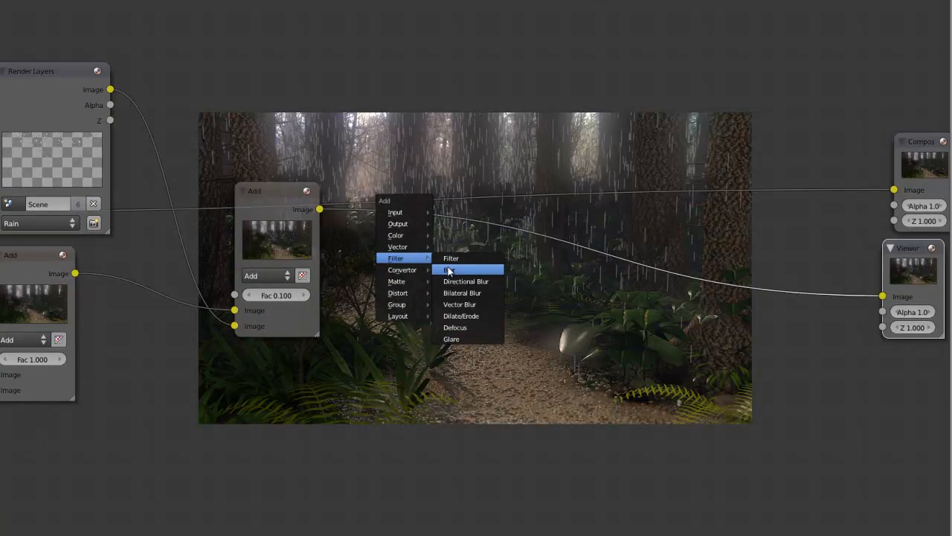
mouse_move(417, 240)
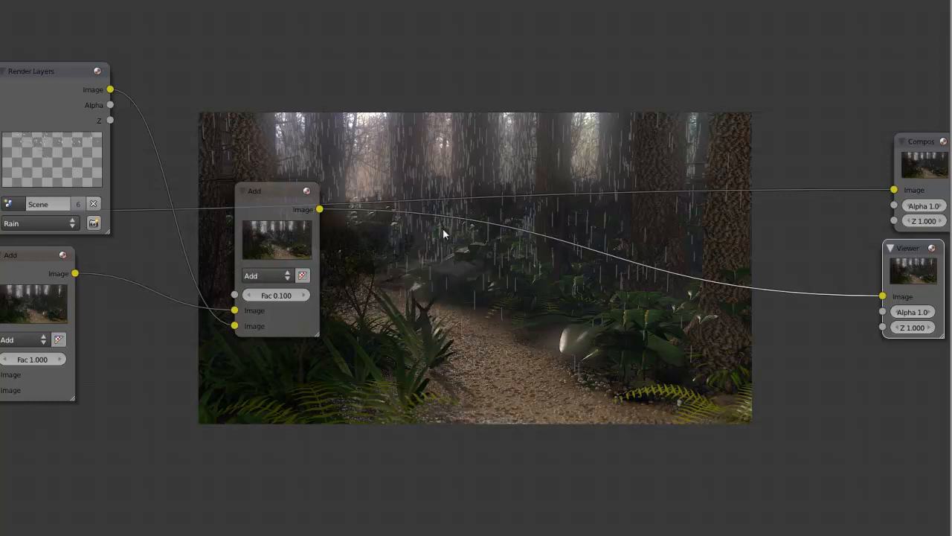
Step: Add a Math node after the rain Add node and link the Add node's Image output to its first Value input
scroll(430, 232, "up", 4)
middle_click_drag(430, 232, 374, 222)
key("shift+a")
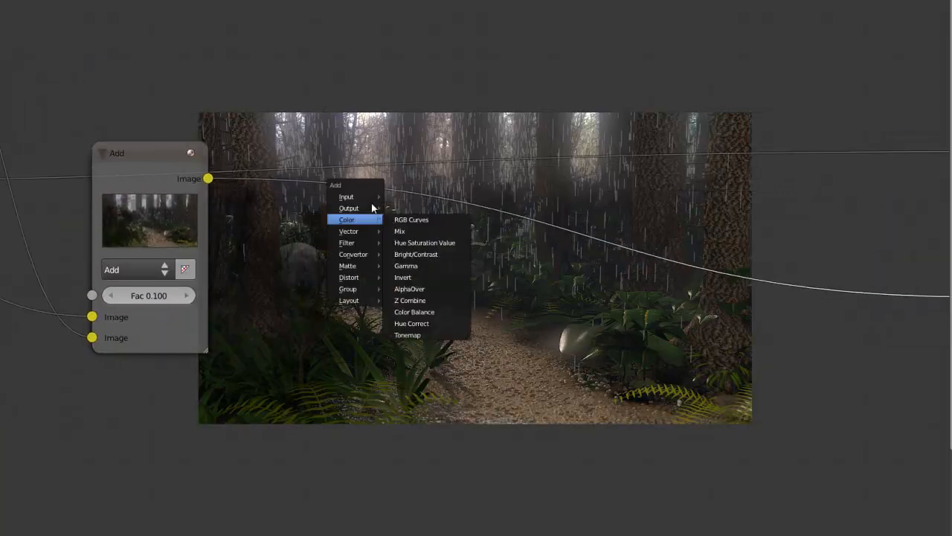
mouse_move(357, 257)
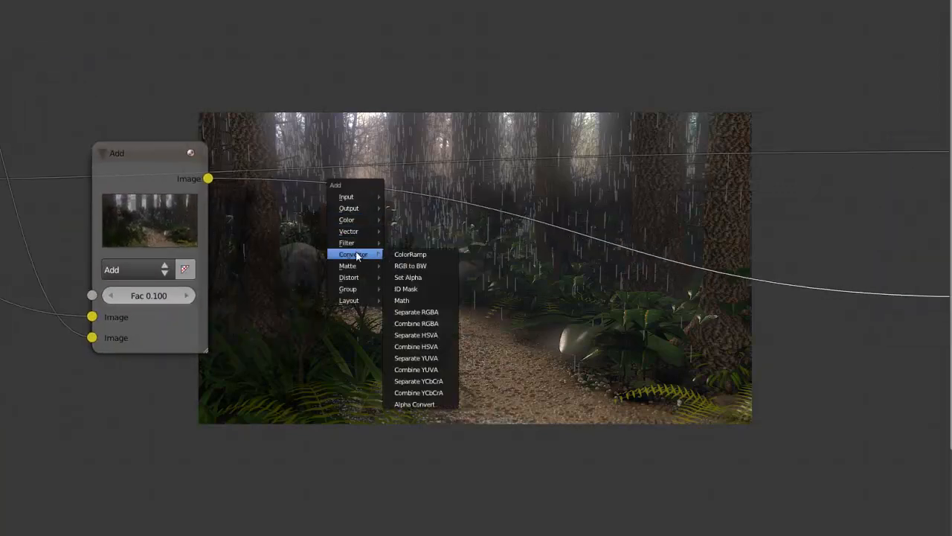
left_click(411, 300)
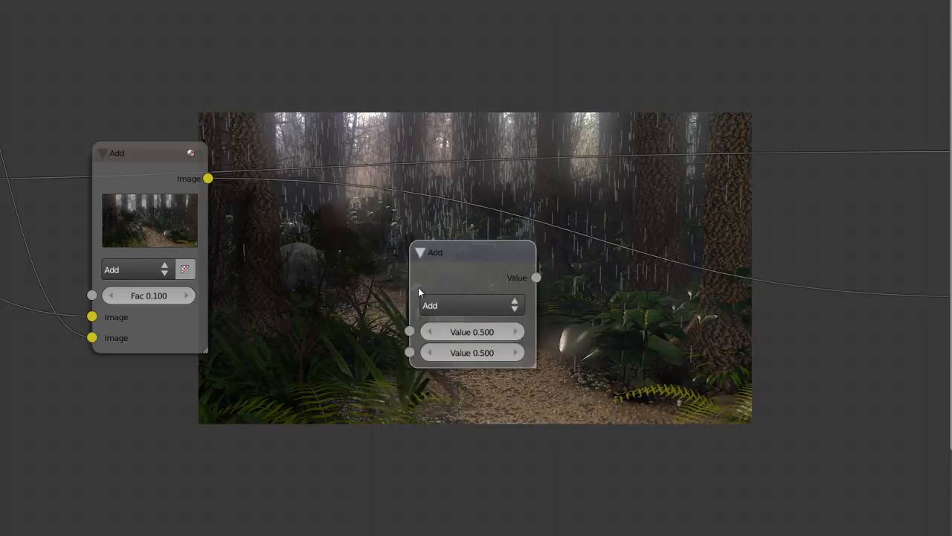
left_click_drag(209, 180, 401, 337)
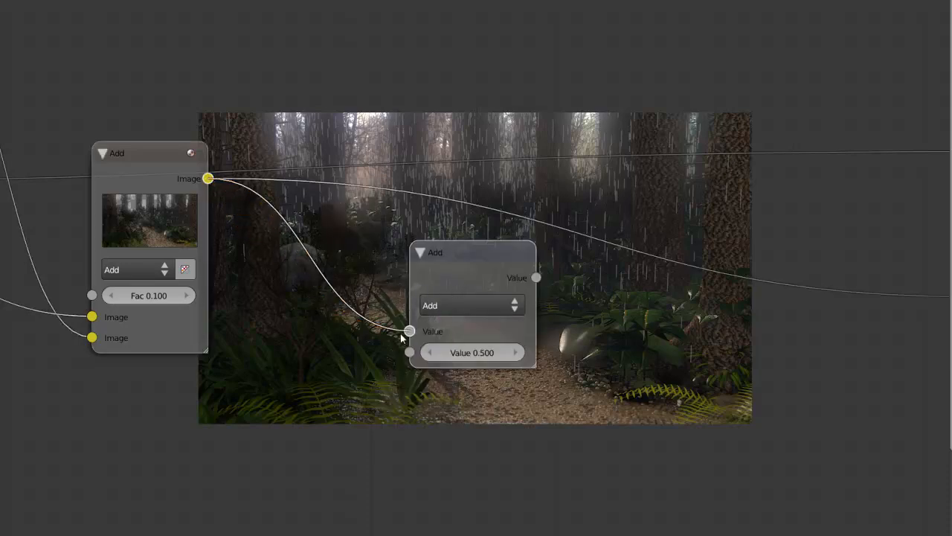
left_click_drag(417, 269, 440, 280)
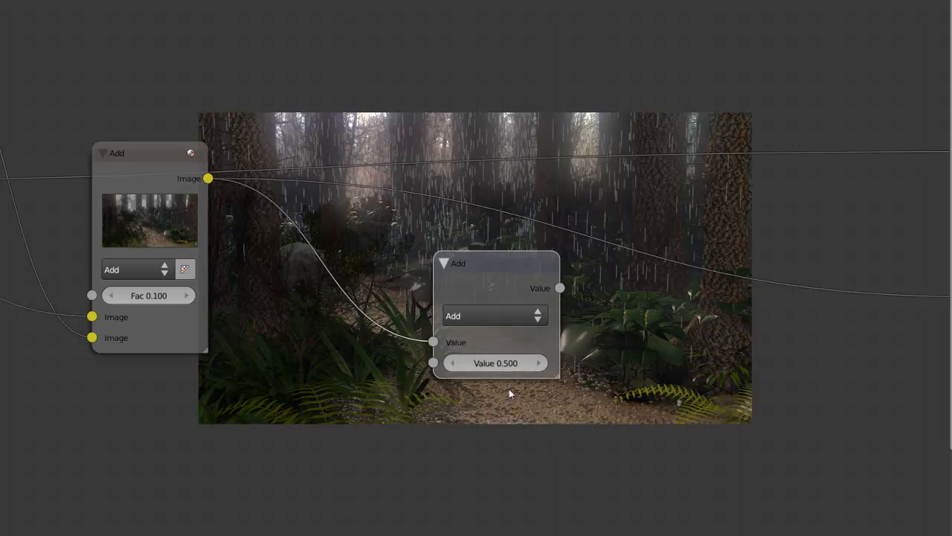
Step: Set the Math node to Greater Than with a second value of -1 and link its output to the Viewer
left_click(477, 311)
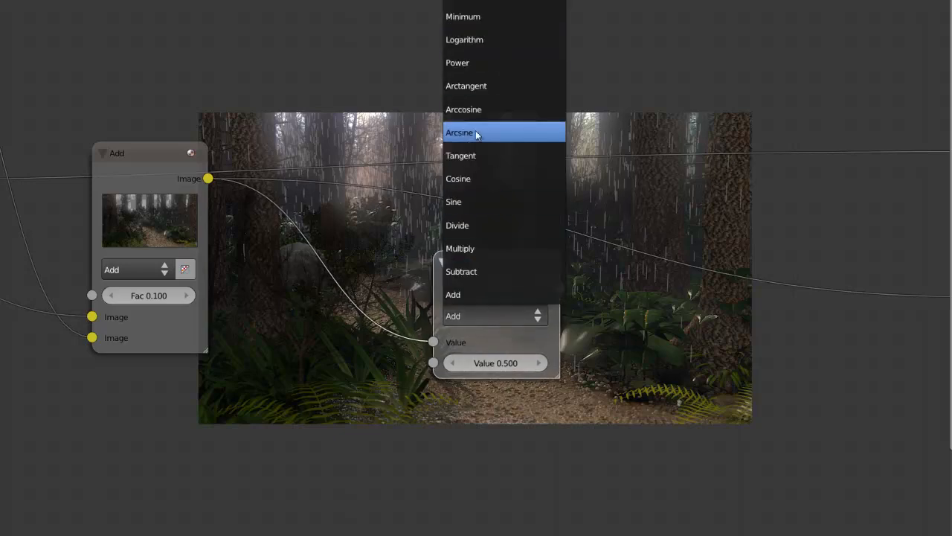
mouse_move(505, 7)
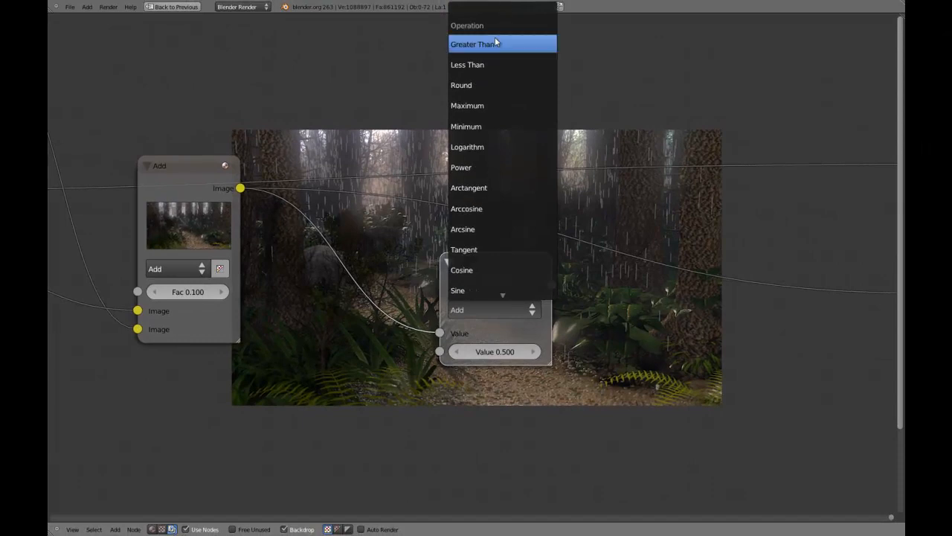
left_click(495, 44)
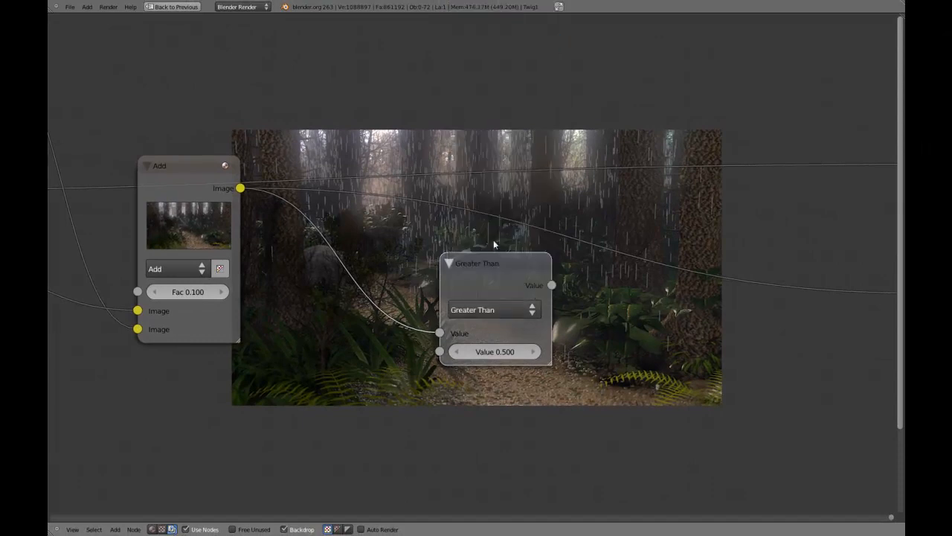
scroll(473, 286, "down", 3)
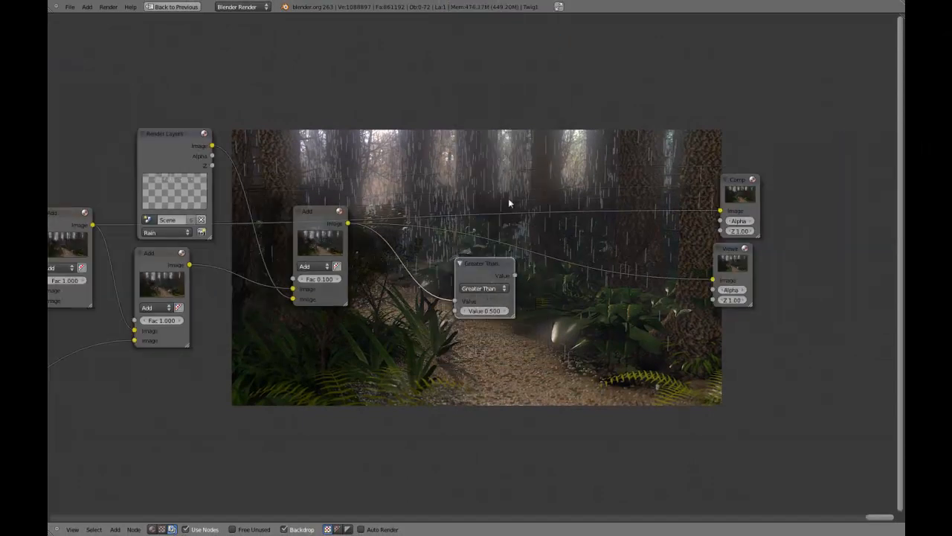
left_click(502, 288)
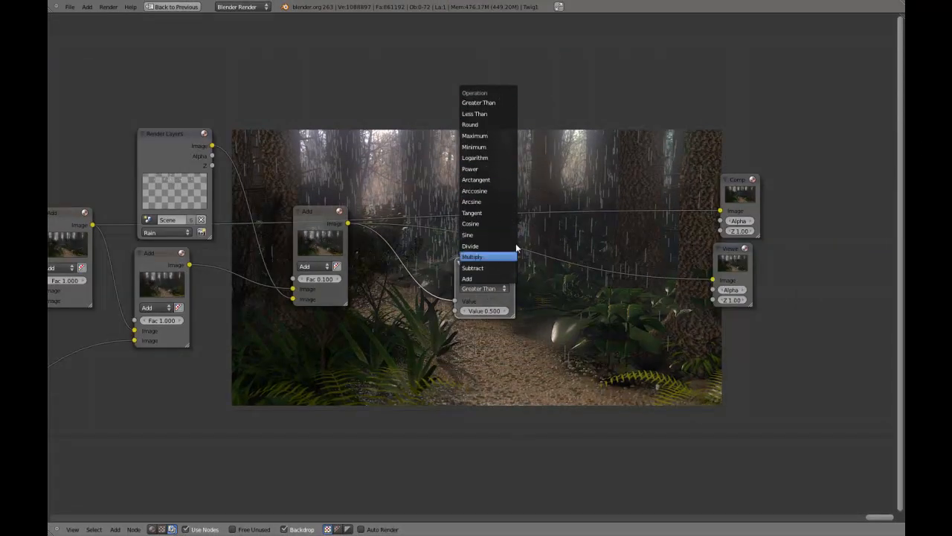
scroll(500, 298, "up", 5)
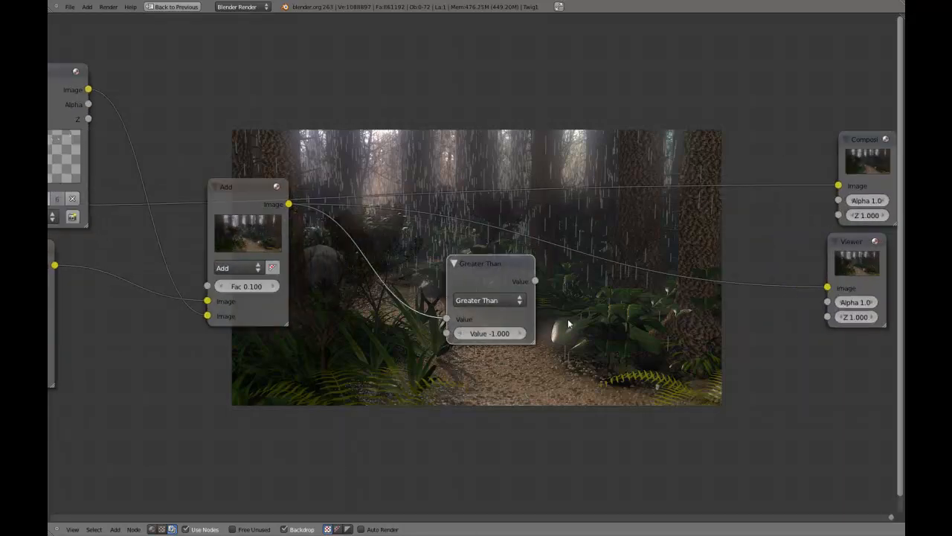
left_click_drag(893, 320, 827, 287)
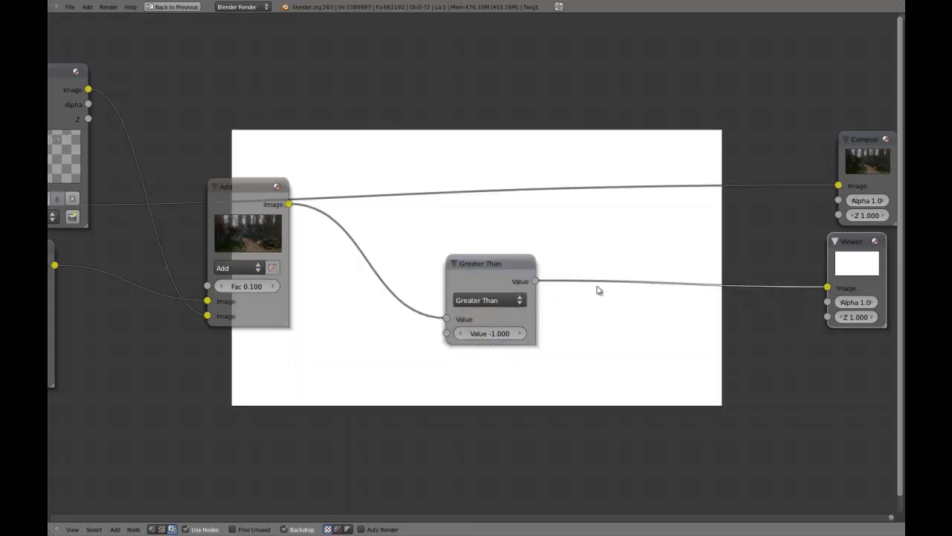
Step: Insert a Lens Distortion node between the Greater Than and Viewer nodes and set its Distort to 1
left_click_drag(473, 273, 413, 260)
key("shift+a")
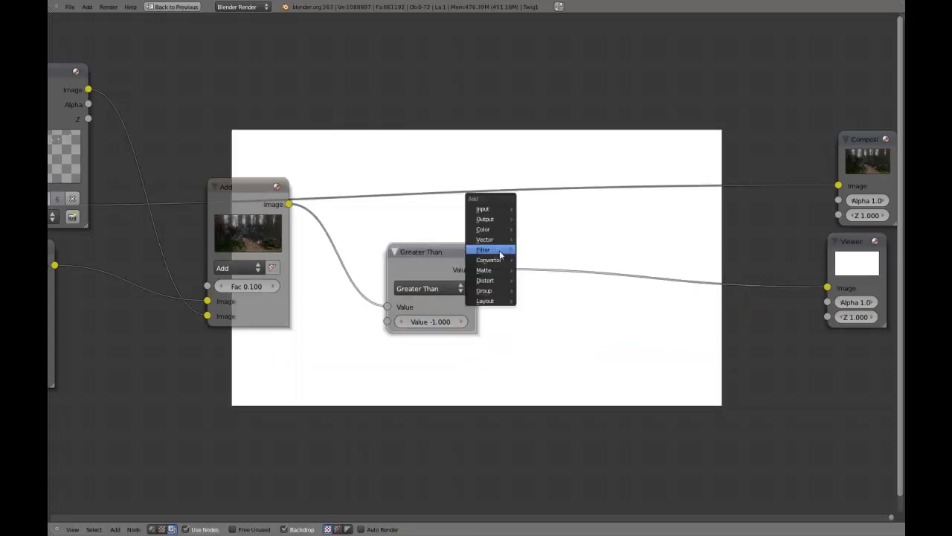
mouse_move(491, 280)
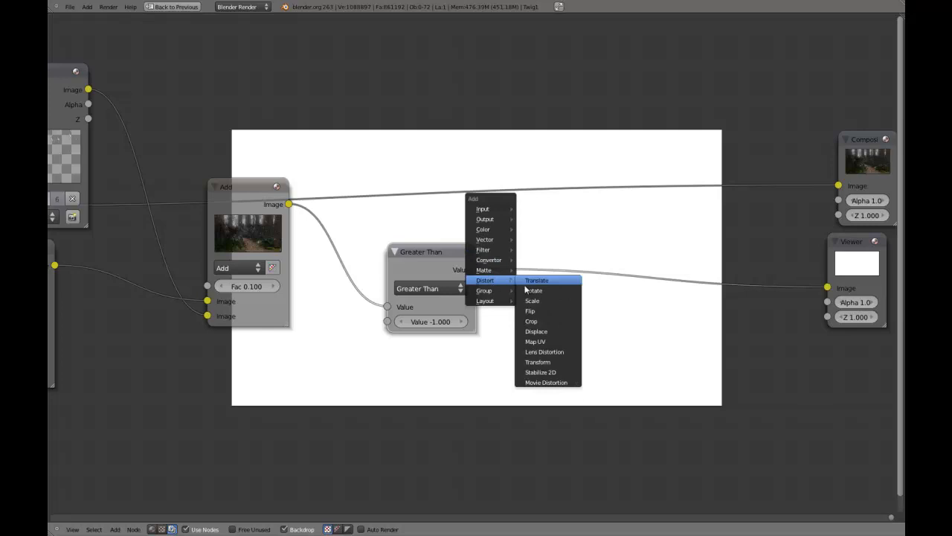
left_click(558, 356)
left_click(576, 250)
left_click(585, 355)
type("1")
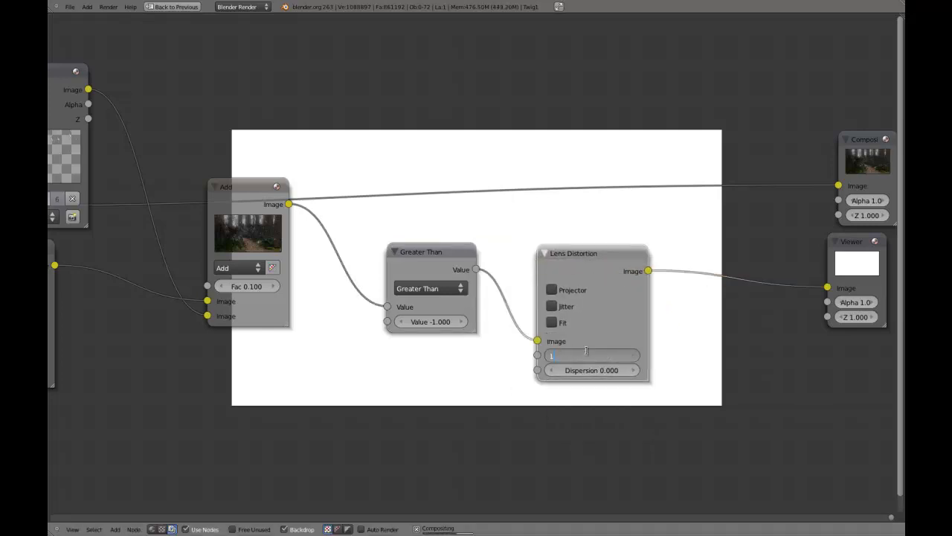
key("Return")
Step: Move the Composite and Viewer nodes together farther right of the Lens Distortion node
middle_click_drag(679, 221, 468, 172)
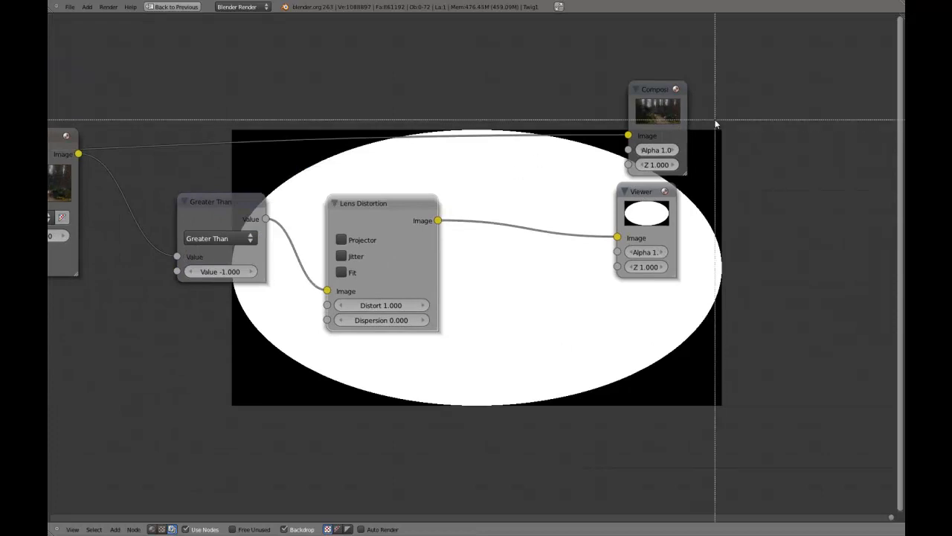
left_click_drag(716, 123, 673, 257)
key("g")
left_click(863, 220)
Step: Add a Mix node above and right of the Lens Distortion node and set its blend mode to Multiply
middle_click_drag(488, 126, 568, 228)
key("shift+a")
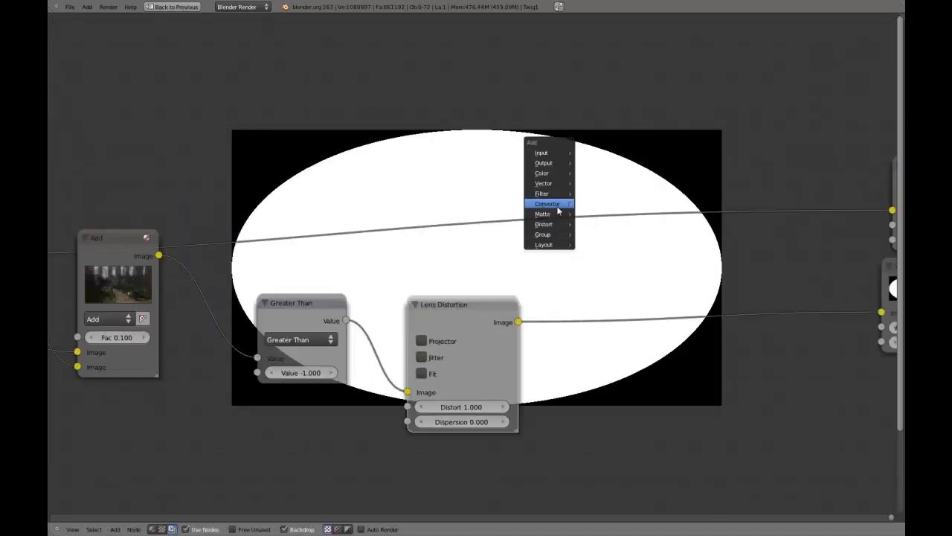
left_click(582, 184)
left_click(607, 226)
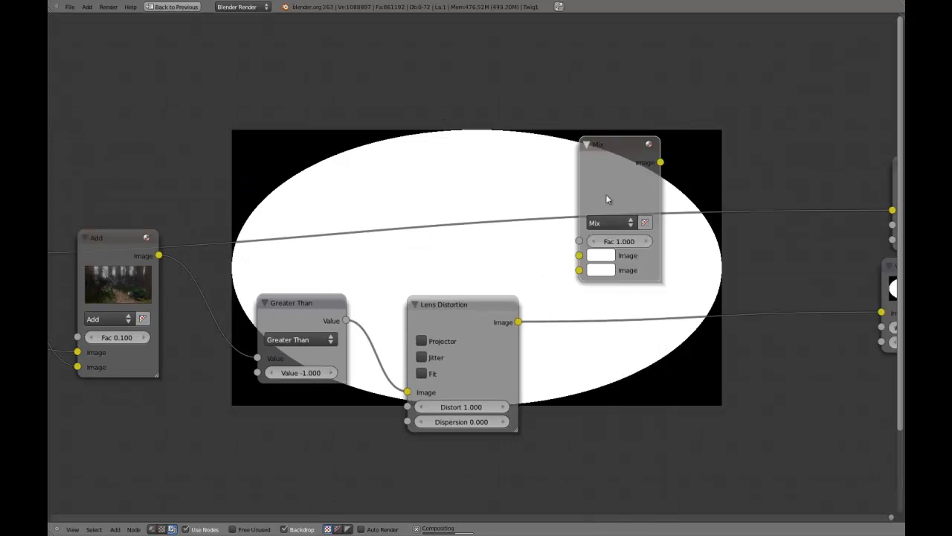
left_click(605, 224)
left_click(604, 270)
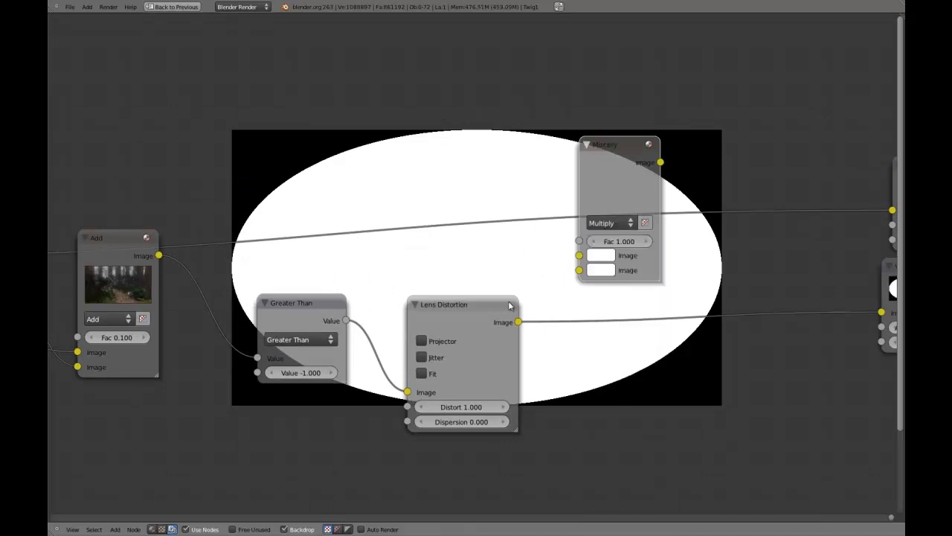
Step: Link the rain Add image and the Lens Distortion mask into the Multiply node, and its output to the Viewer
left_click_drag(519, 321, 531, 303)
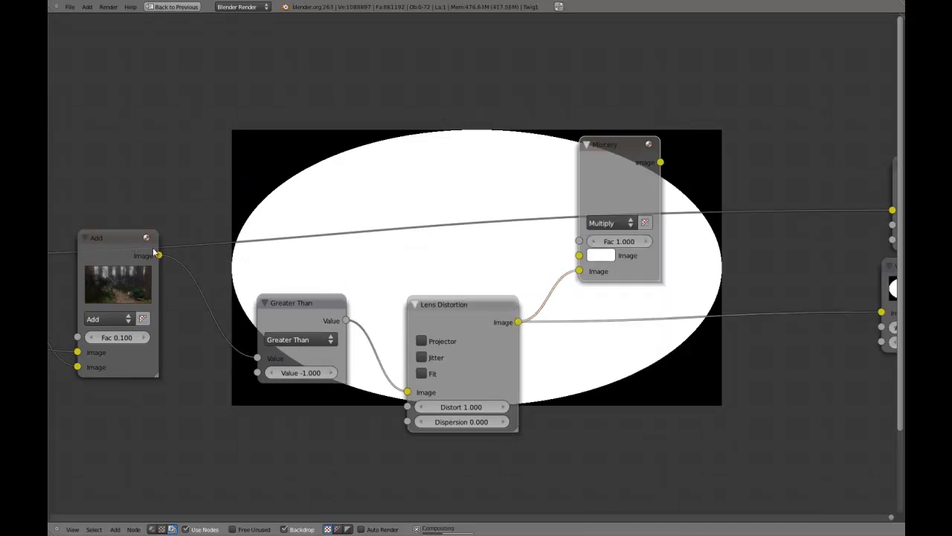
left_click_drag(158, 255, 580, 255)
middle_click_drag(646, 223, 269, 184)
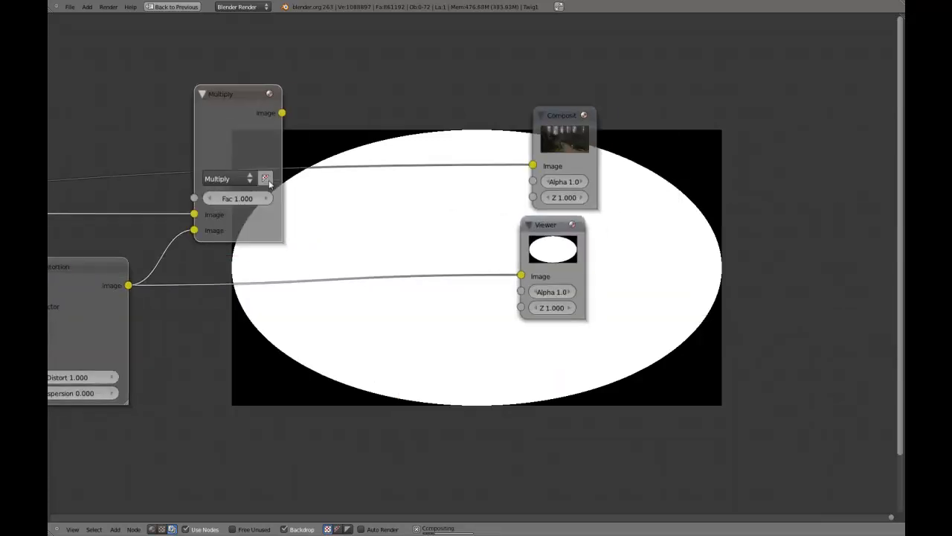
left_click_drag(282, 113, 521, 275)
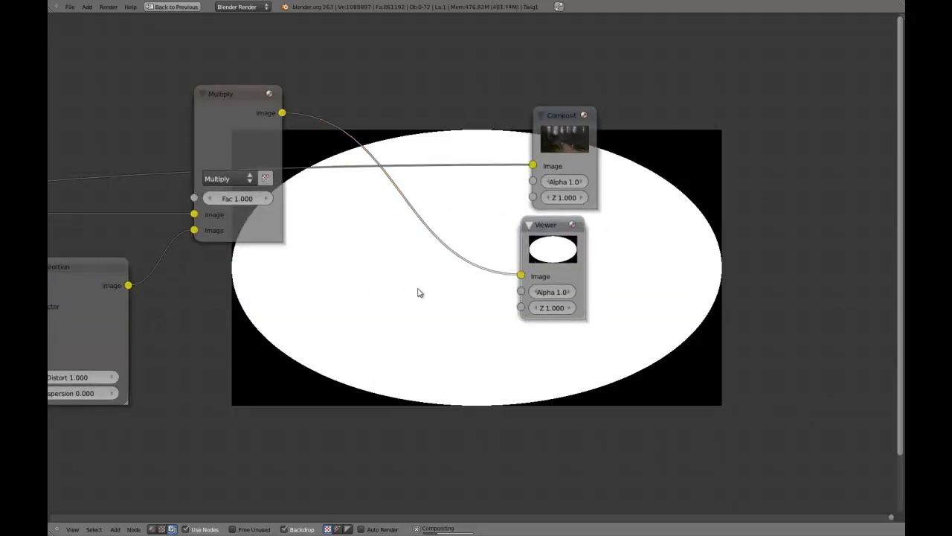
Step: Move the Multiply, Composite and Viewer nodes together to the right, leaving room after the Lens Distortion node
middle_click_drag(419, 291, 270, 264)
middle_click_drag(467, 141, 580, 164)
scroll(580, 166, "down", 2)
key("b")
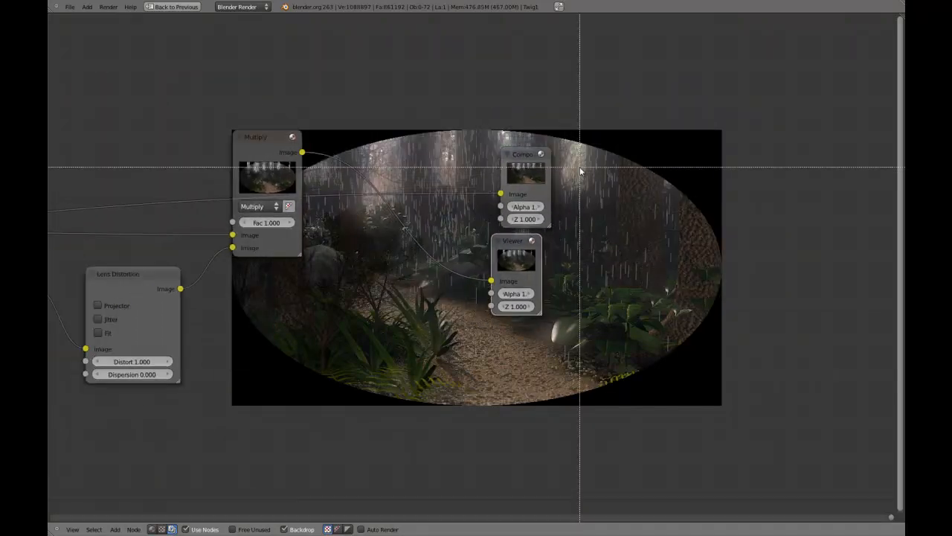
key("Escape")
left_click_drag(525, 190, 289, 289)
key("g")
left_click(484, 278)
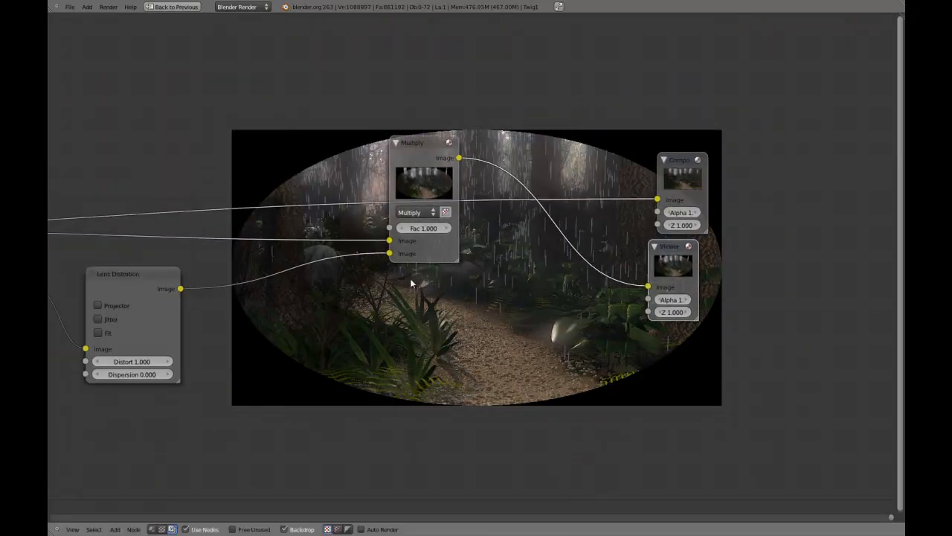
Step: Insert a Blur node on the link between the Lens Distortion and Multiply nodes
middle_click_drag(308, 277, 546, 261)
scroll(546, 261, "up", 2)
scroll(546, 261, "up", 1)
key("shift+a")
mouse_move(523, 279)
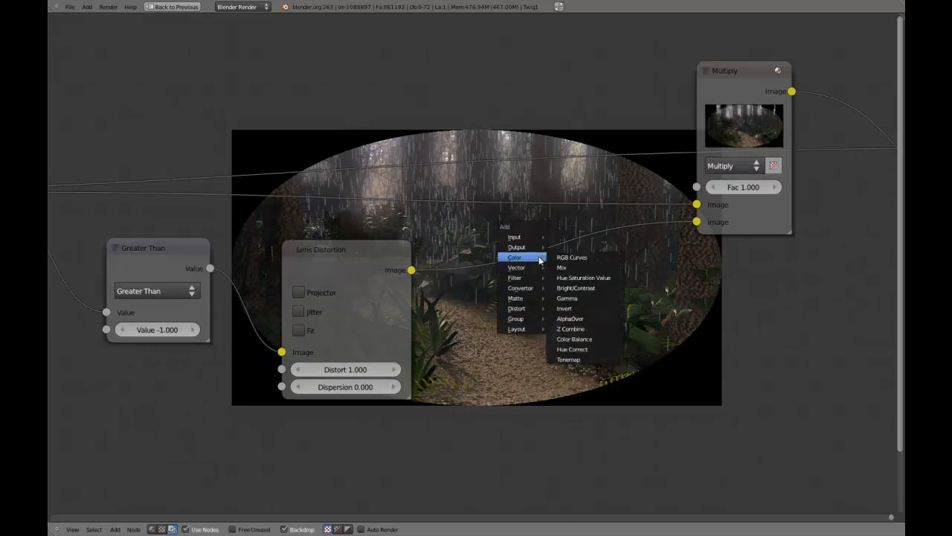
left_click(563, 287)
left_click(534, 282)
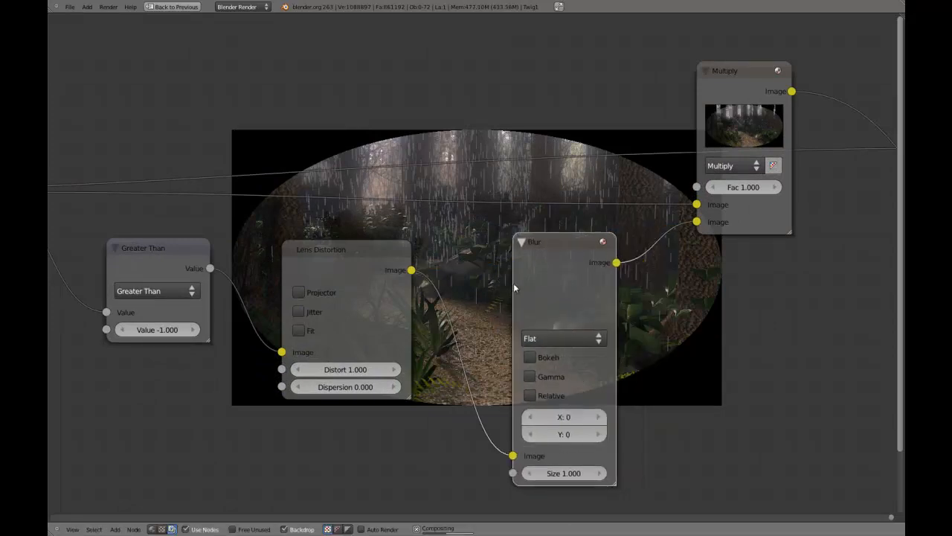
Step: Set the mask Blur to Fast Gaussian, Relative with Y aspect correction, and 35% for X and Y
left_click(537, 339)
left_click(546, 226)
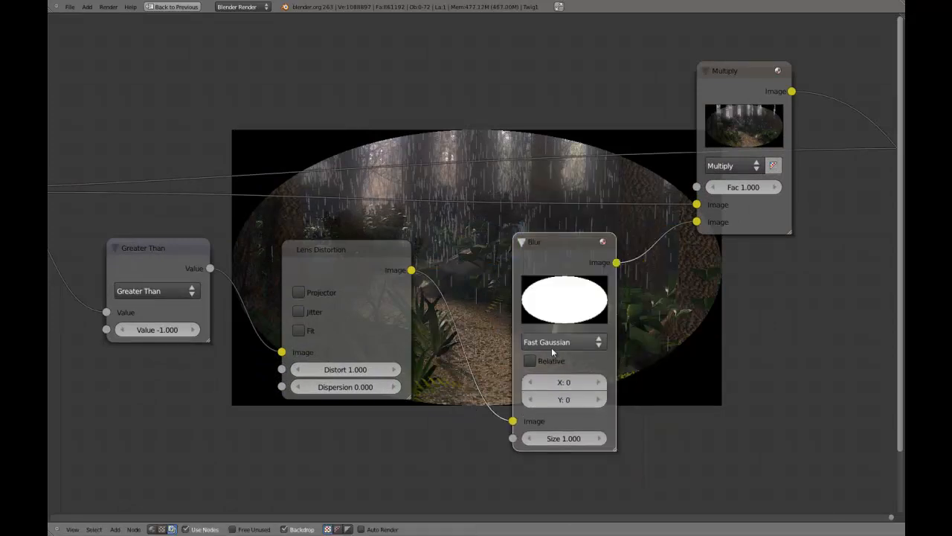
left_click(530, 357)
middle_click_drag(566, 379, 395, 294)
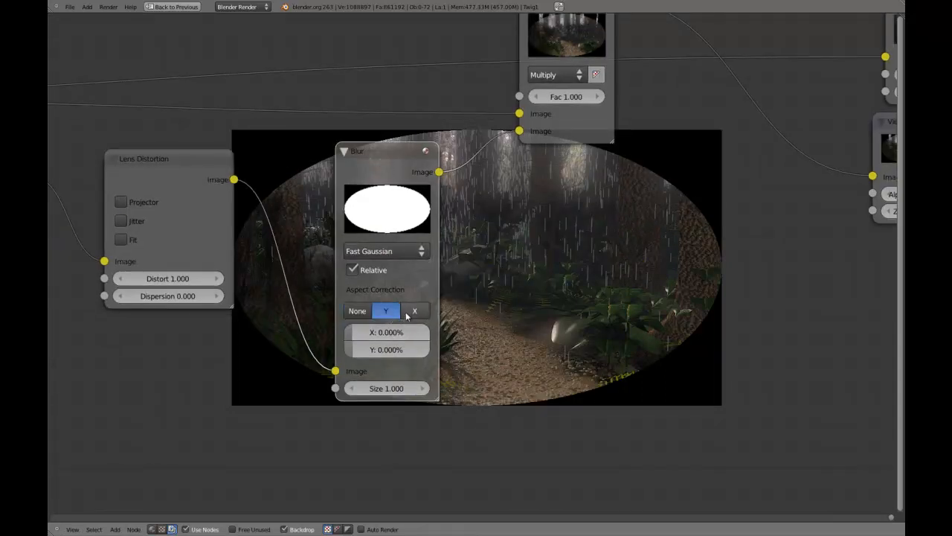
left_click(390, 332)
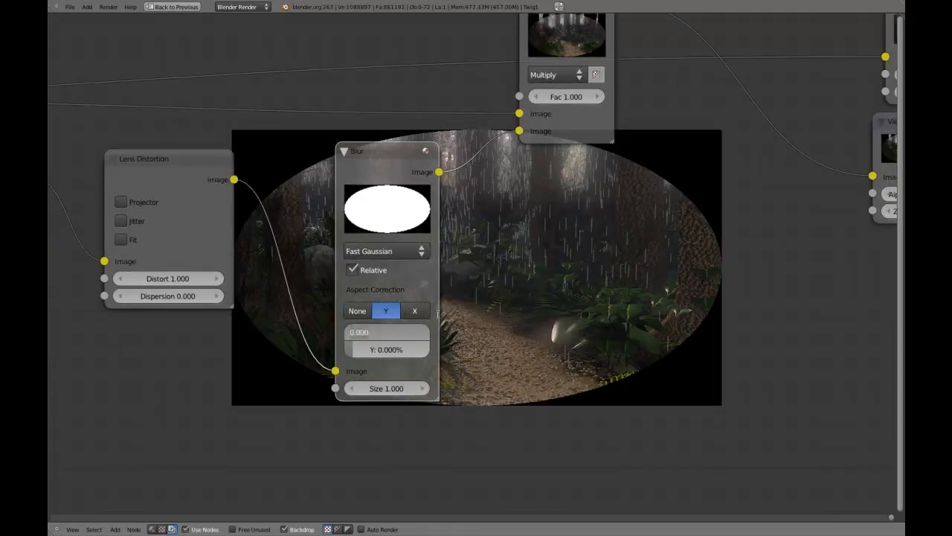
type("0.35")
key("Return")
Step: Lower the vignette Multiply node's Fac to 0.6
middle_click_drag(557, 210, 471, 278)
left_click(369, 112)
left_click(369, 112)
left_click(369, 112)
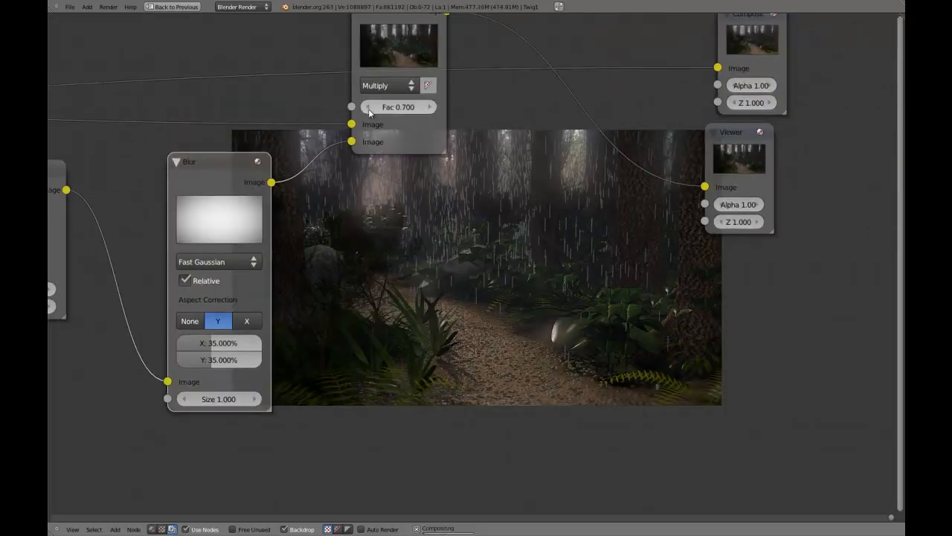
left_click(369, 111)
middle_click_drag(795, 198, 667, 118)
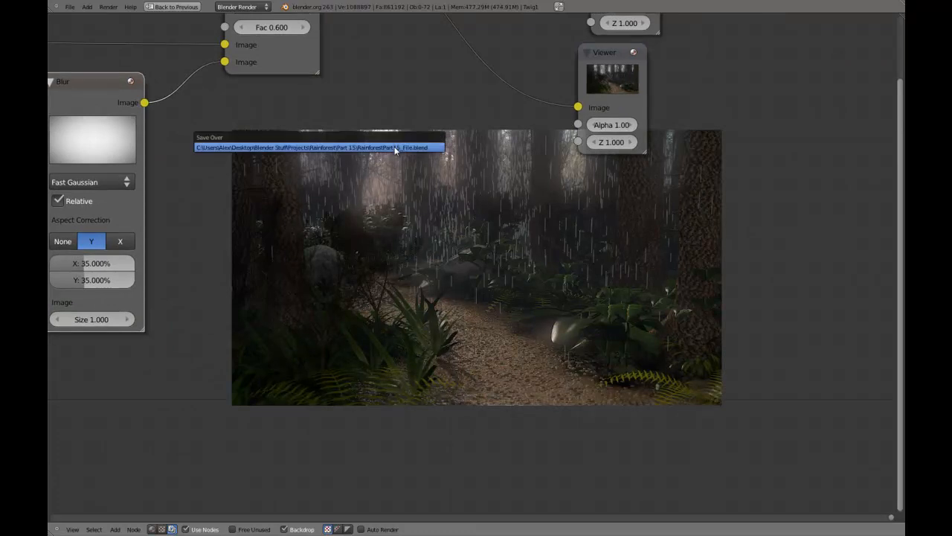
Step: Save the project over the existing rainforest Part 15 .blend file
middle_click_drag(586, 130, 442, 166)
scroll(442, 166, "down", 2)
key("ctrl+s")
left_click(429, 202)
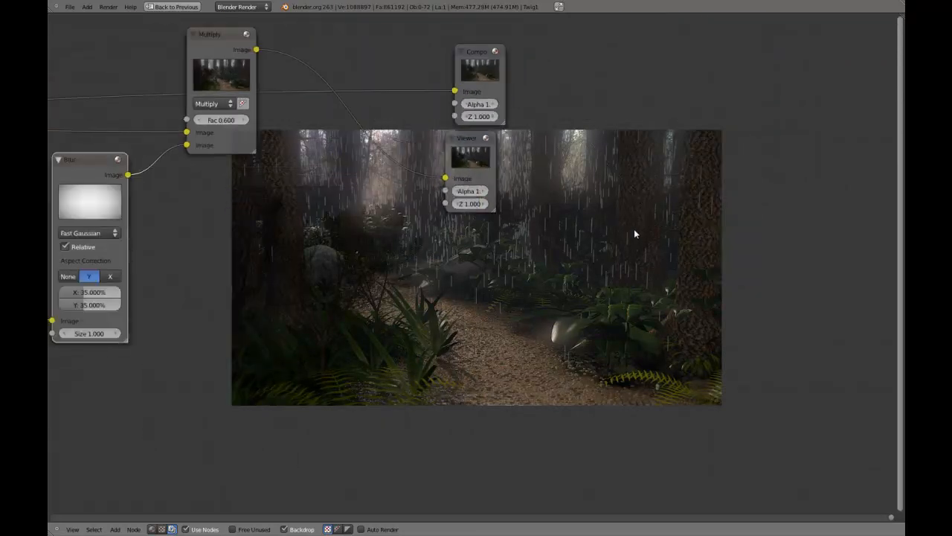
scroll(406, 270, "down", 4)
middle_click_drag(409, 238, 474, 318)
scroll(473, 319, "up", 2)
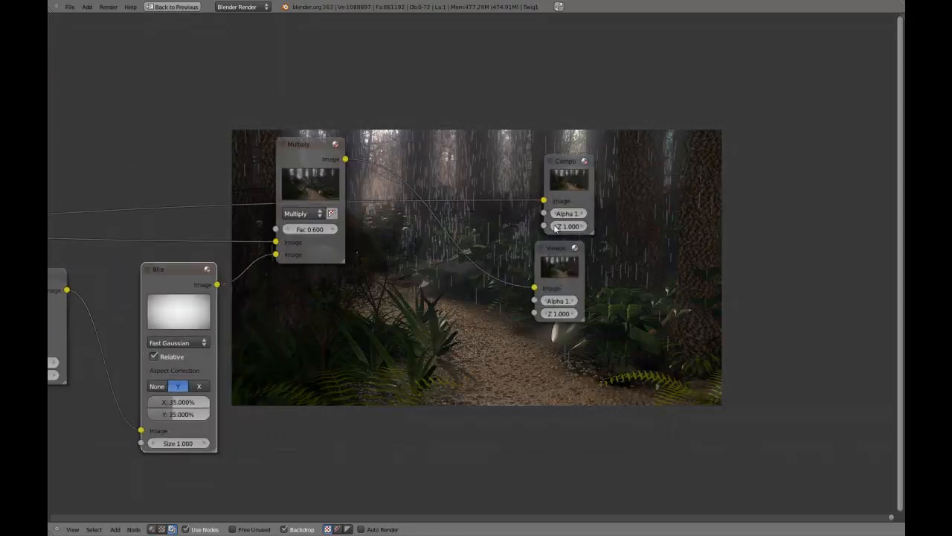
key("ctrl+s")
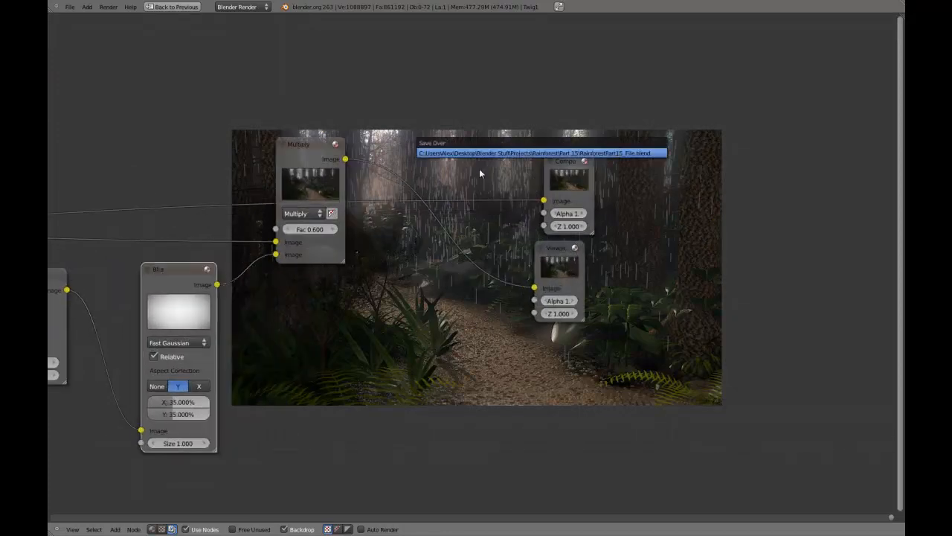
Step: Move the Composite and Viewer nodes together farther right, leaving room after the vignette Multiply node
scroll(645, 129, "down", 3)
scroll(594, 220, "down", 3)
middle_click_drag(598, 250, 510, 271)
scroll(593, 235, "up", 4)
key("a")
key("a")
key("b")
left_click_drag(575, 221, 487, 311)
key("g")
left_click(660, 293)
Step: Add a Color Balance node and insert it on the link between the vignette Multiply and Viewer nodes
scroll(521, 283, "up", 2)
key("shift+a")
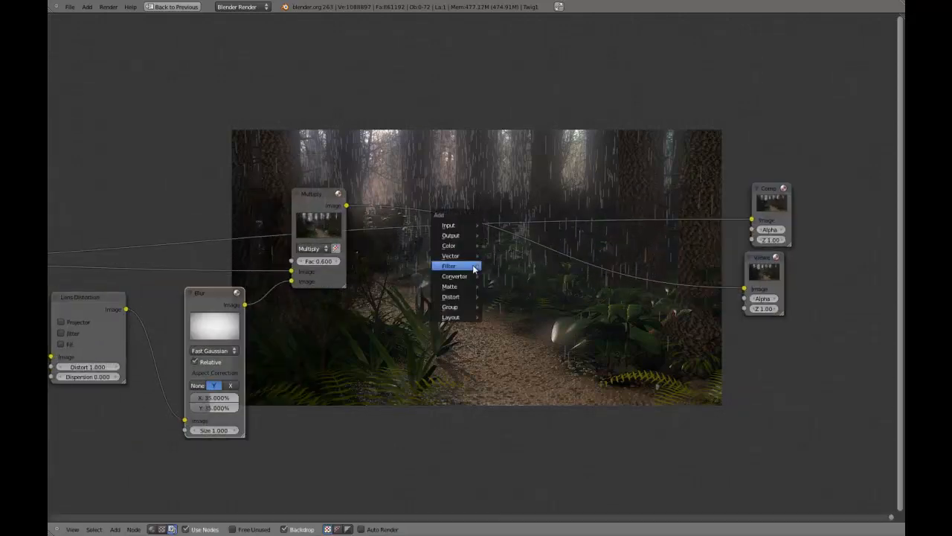
mouse_move(456, 246)
left_click(512, 327)
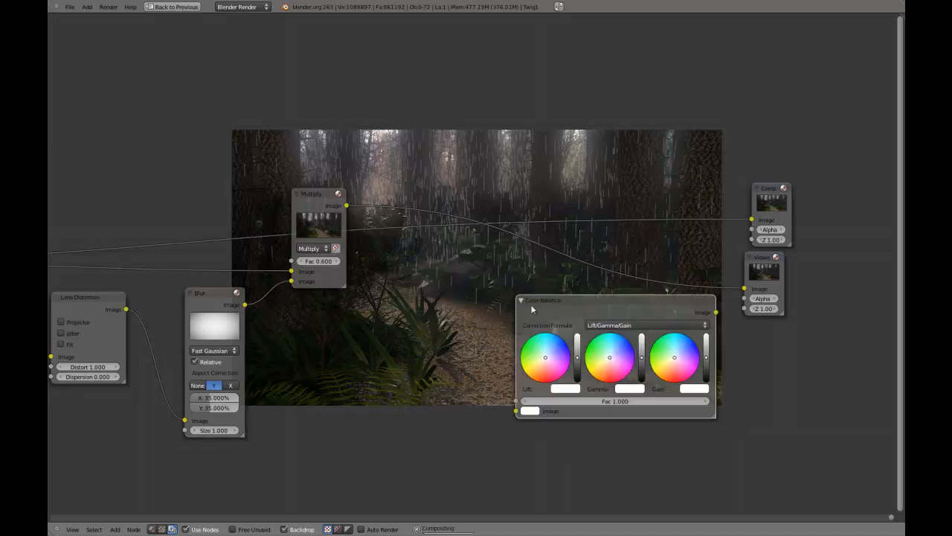
left_click(478, 239)
scroll(506, 277, "up", 1)
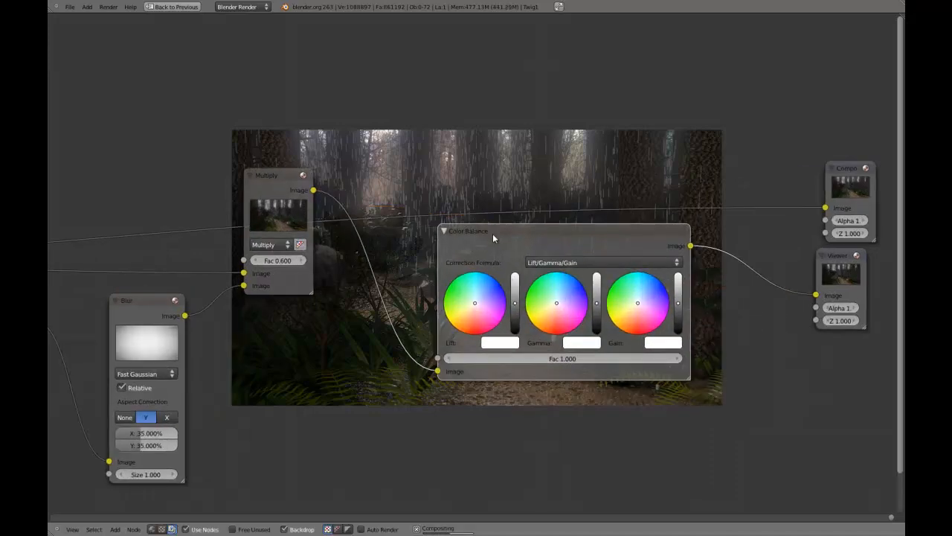
left_click_drag(491, 233, 458, 172)
Step: Tint the Color Balance Gain slightly toward warm yellow-orange
scroll(455, 315, "up", 5)
middle_click_drag(484, 301, 245, 189)
middle_click_drag(325, 139, 349, 83)
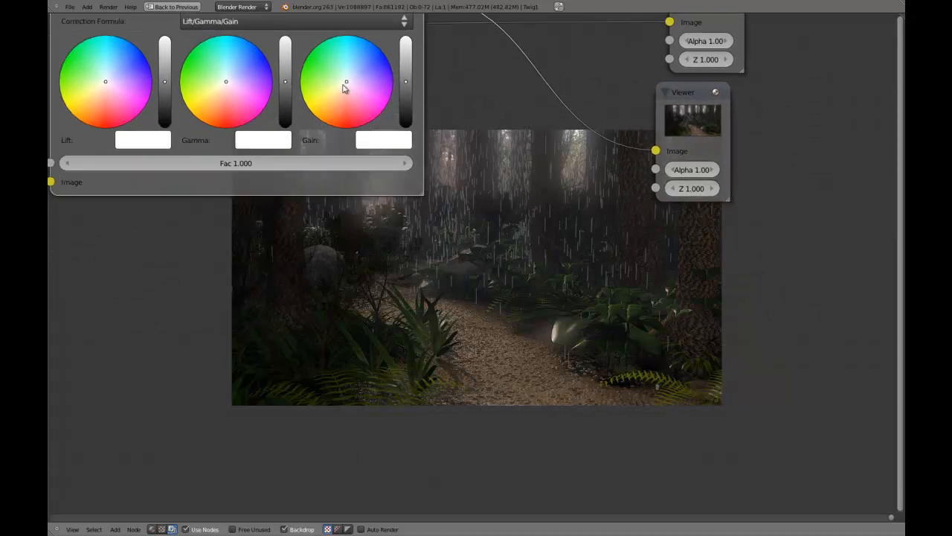
middle_click_drag(372, 165, 641, 215)
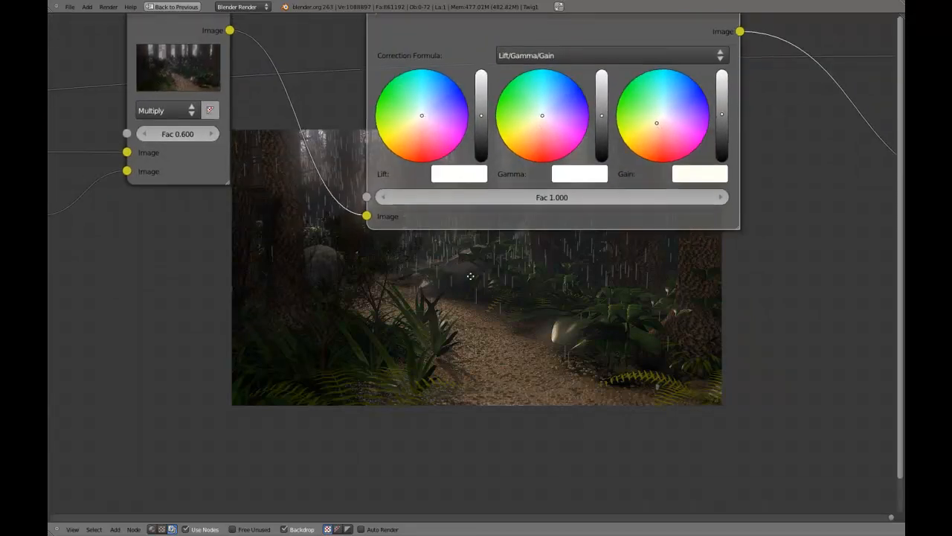
Step: Shift the Color Balance Lift very slightly toward blue and save over the existing .blend file
scroll(467, 260, "up", 2)
middle_click_drag(468, 258, 511, 427)
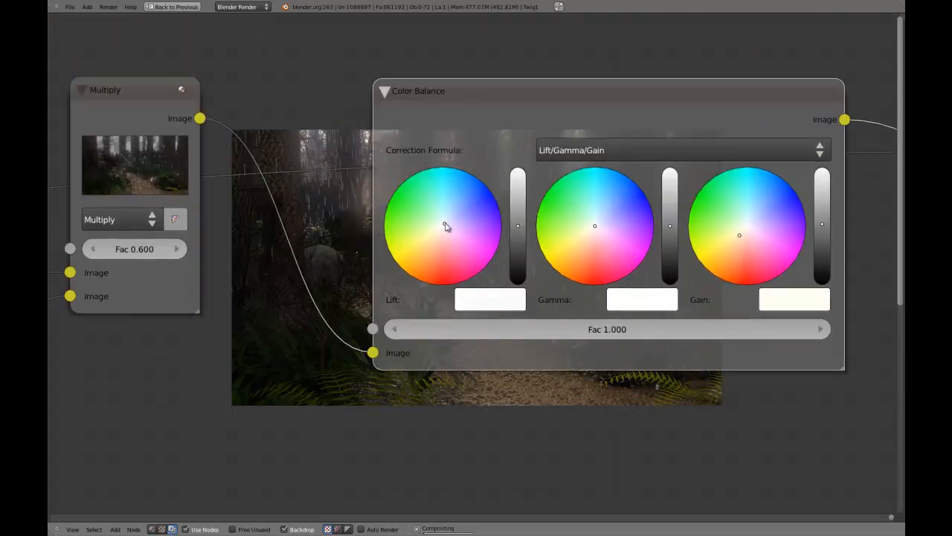
middle_click_drag(481, 391, 442, 192)
middle_click_drag(497, 320, 260, 325)
key("ctrl+s")
left_click(383, 225)
scroll(474, 372, "down", 5)
scroll(260, 325, "down", 1)
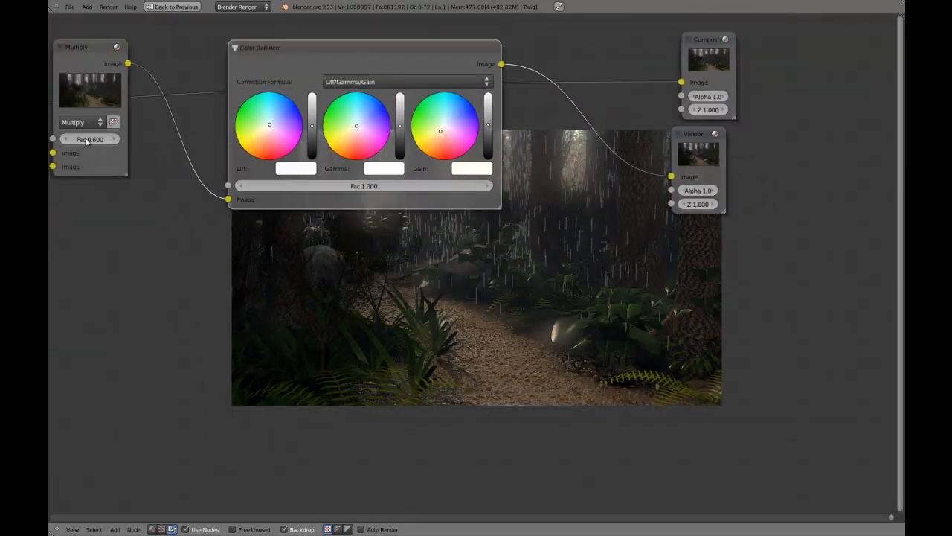
Step: Compare the ungraded and graded images by linking Multiply directly to the Viewer and reconnecting the Color Balance output
left_click(128, 65)
left_click_drag(638, 216, 672, 179)
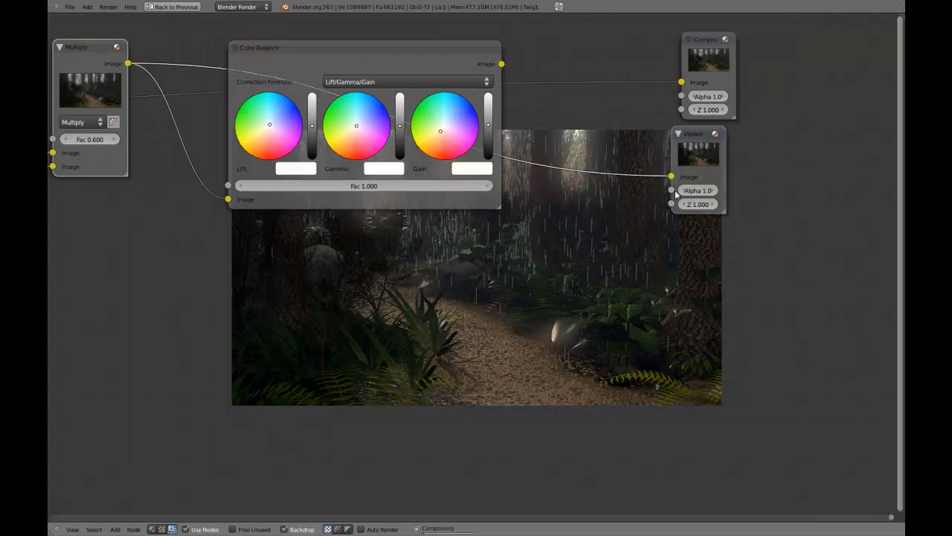
middle_click_drag(655, 248, 604, 209)
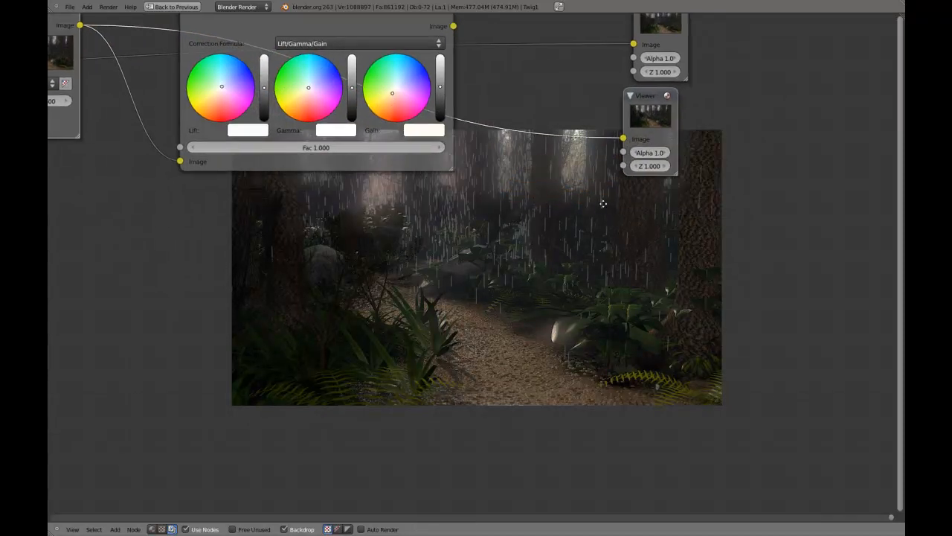
left_click_drag(451, 25, 627, 145)
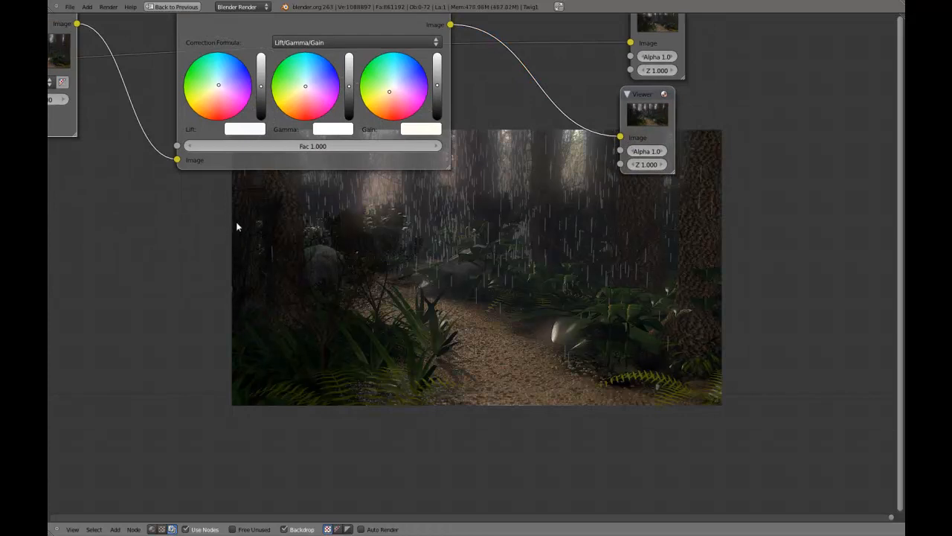
Step: Push the Color Balance Lift a little further toward blue and save over the existing .blend file
middle_click_drag(236, 227, 485, 397)
scroll(474, 328, "up", 2)
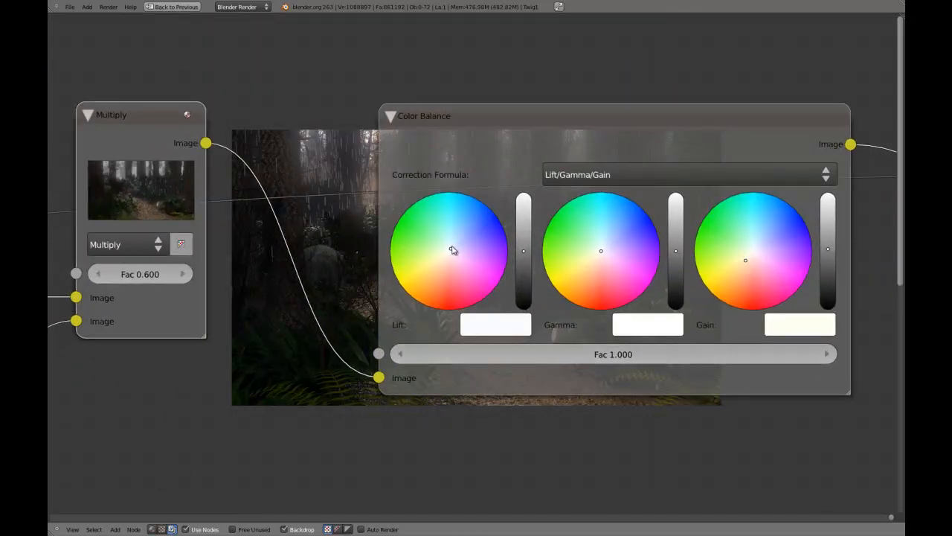
middle_click_drag(452, 468, 429, 410)
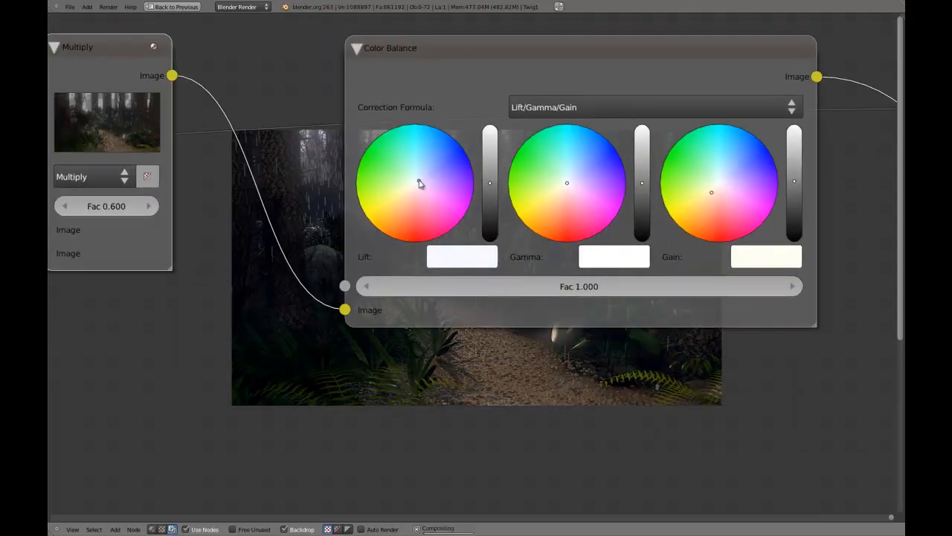
middle_click_drag(565, 459, 103, 329)
middle_click_drag(348, 248, 262, 201)
key("ctrl+s")
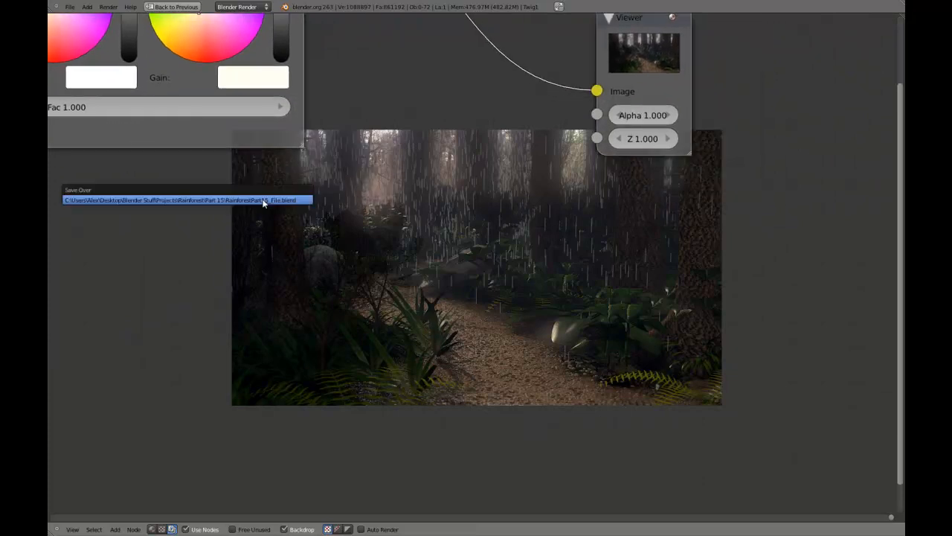
left_click(263, 201)
Step: Review the whole compositing node tree back to the Render Layers nodes at its start
scroll(268, 211, "down", 7)
scroll(309, 312, "down", 8)
middle_click_drag(309, 313, 893, 239)
middle_click_drag(603, 266, 814, 299)
scroll(814, 298, "down", 4)
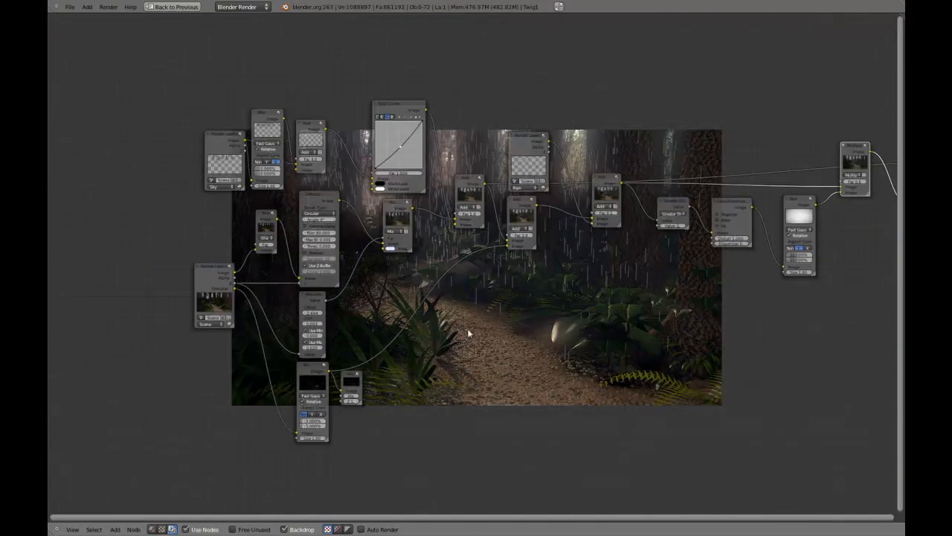
middle_click_drag(473, 328, 654, 280)
scroll(638, 329, "up", 2)
scroll(696, 351, "up", 3)
scroll(654, 280, "up", 1)
Step: Nudge the Sharpen, Defocus and Map Value nodes slightly apart near the main Render Layers node
left_click_drag(509, 109, 503, 186)
middle_click_drag(509, 197, 345, 293)
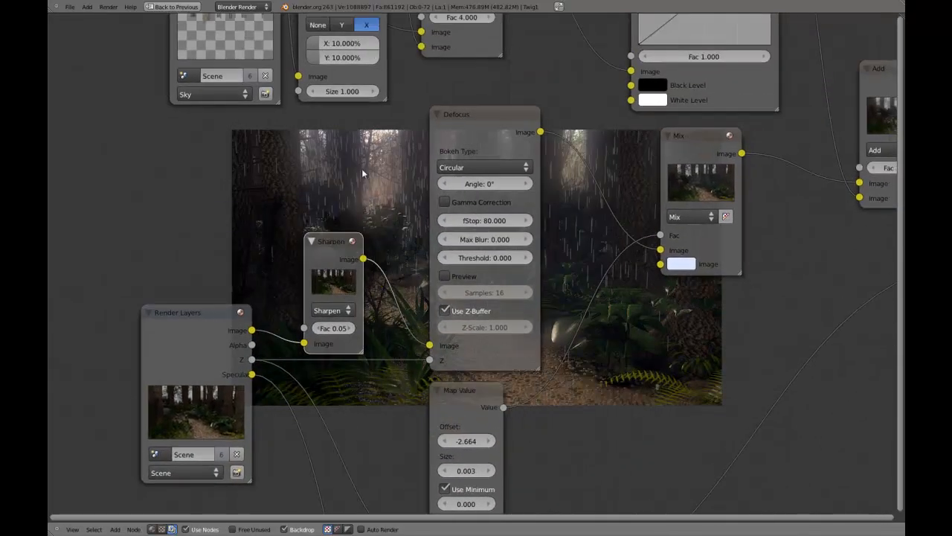
middle_click_drag(376, 362, 388, 308)
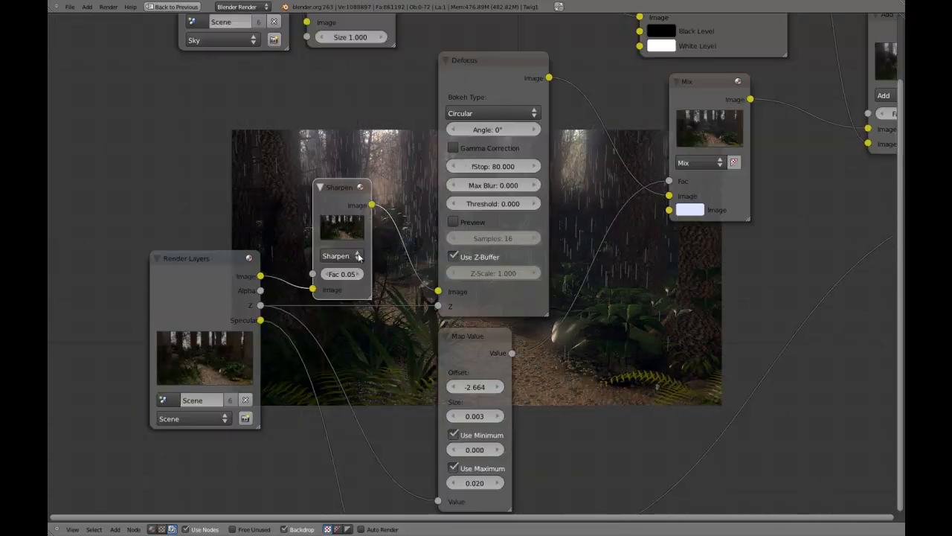
left_click_drag(328, 219, 334, 226)
left_click_drag(474, 72, 469, 65)
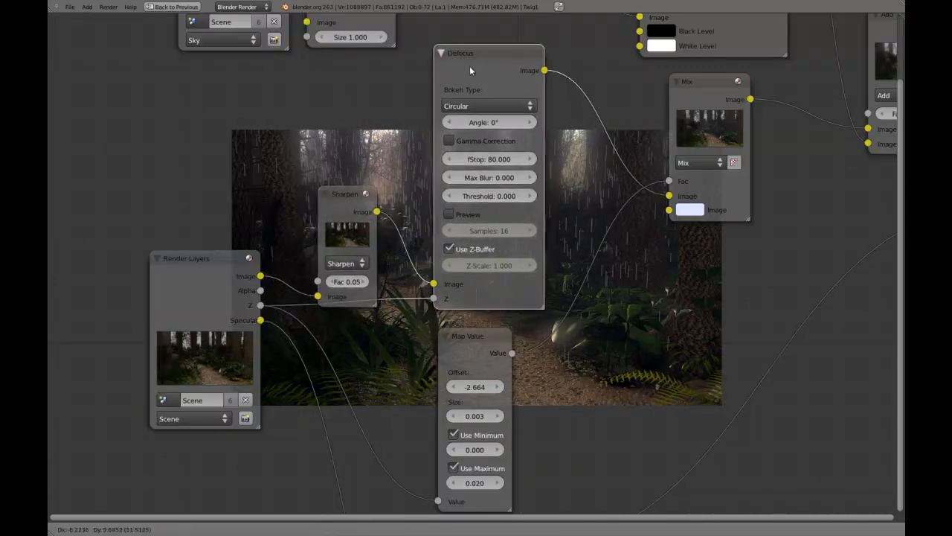
middle_click_drag(458, 272, 342, 285)
left_click_drag(341, 285, 343, 275)
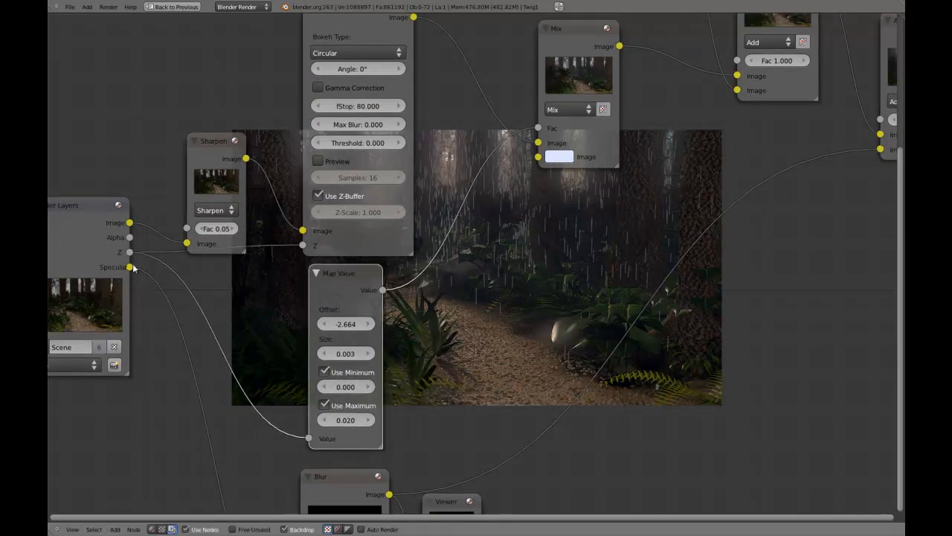
Step: Examine the mist Mix node's colour and the Sky layer's Blur, Add and RGB Curves chain
middle_click_drag(446, 326, 357, 246)
middle_click_drag(445, 284, 508, 371)
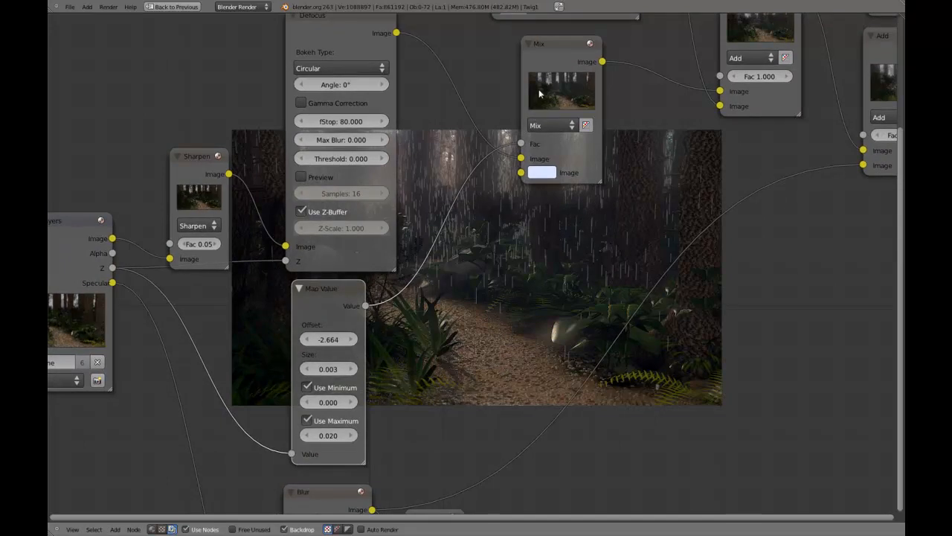
left_click(550, 176)
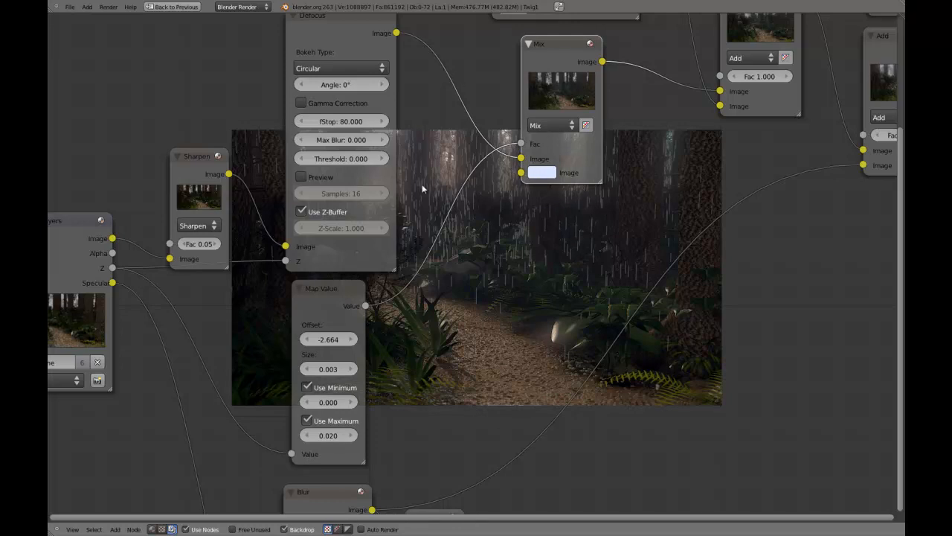
scroll(464, 298, "down", 2)
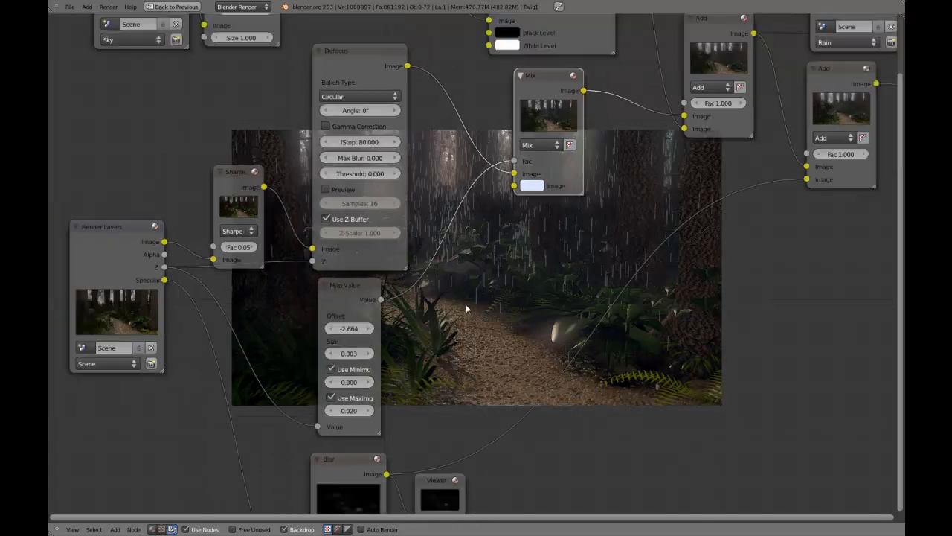
mouse_move(466, 418)
middle_mouse_down()
mouse_move(441, 321)
mouse_move(453, 362)
mouse_move(445, 428)
middle_mouse_up()
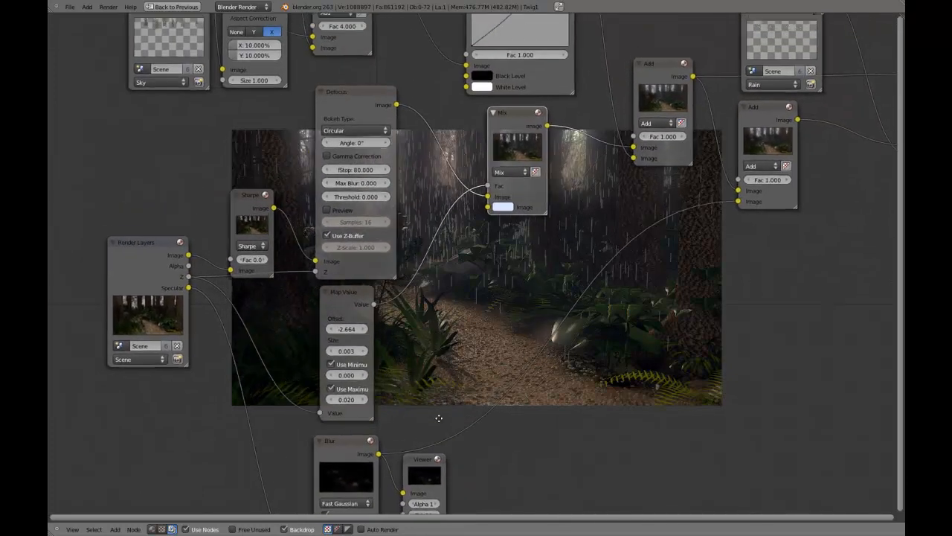
middle_click_drag(456, 363, 451, 415)
scroll(451, 414, "up", 2)
middle_click_drag(472, 329, 491, 471)
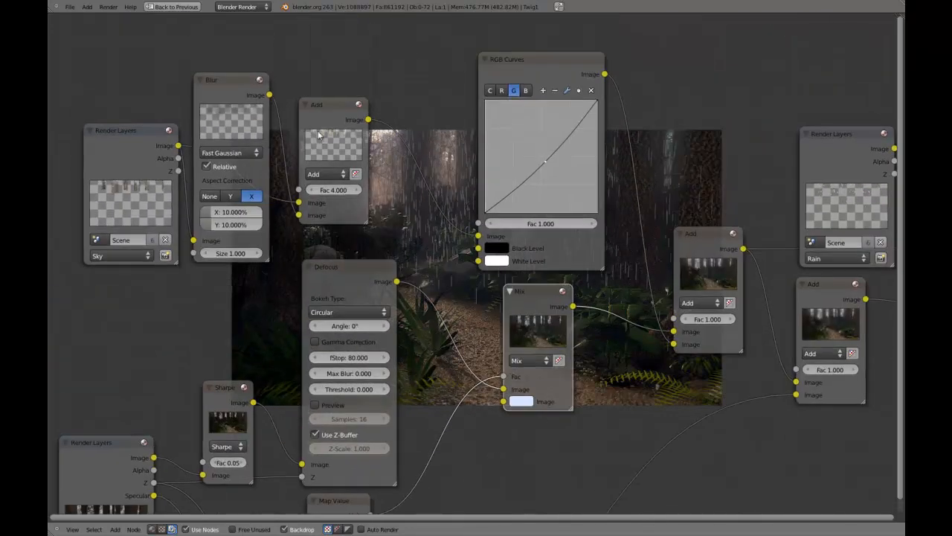
left_click(111, 173)
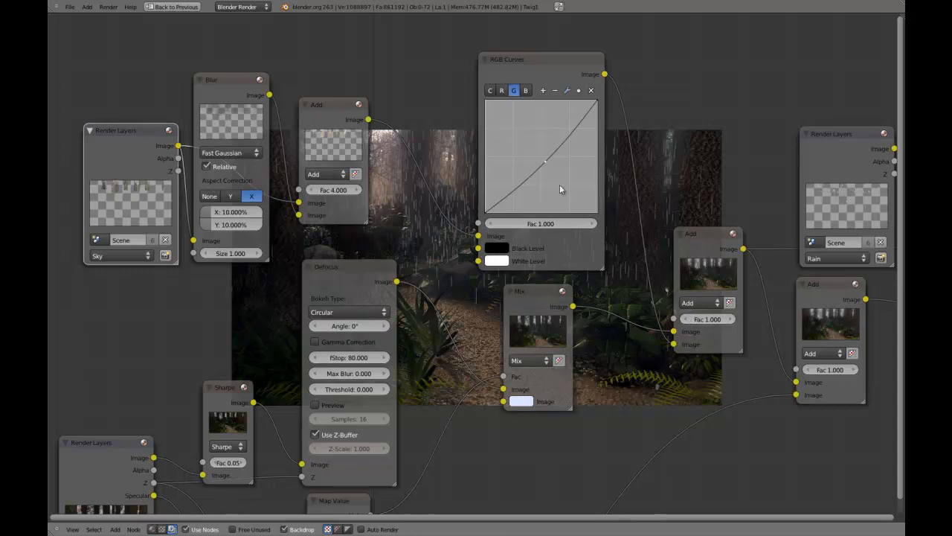
Step: Examine how the Specular pass runs through its Blur node into the glow Add node
middle_click_drag(625, 313, 366, 9)
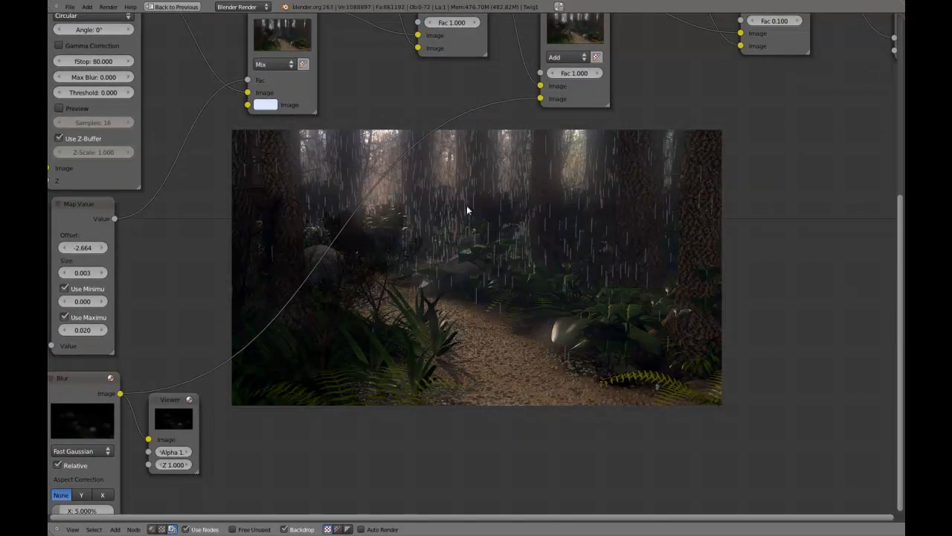
middle_click_drag(537, 218, 618, 407)
scroll(618, 407, "down", 4)
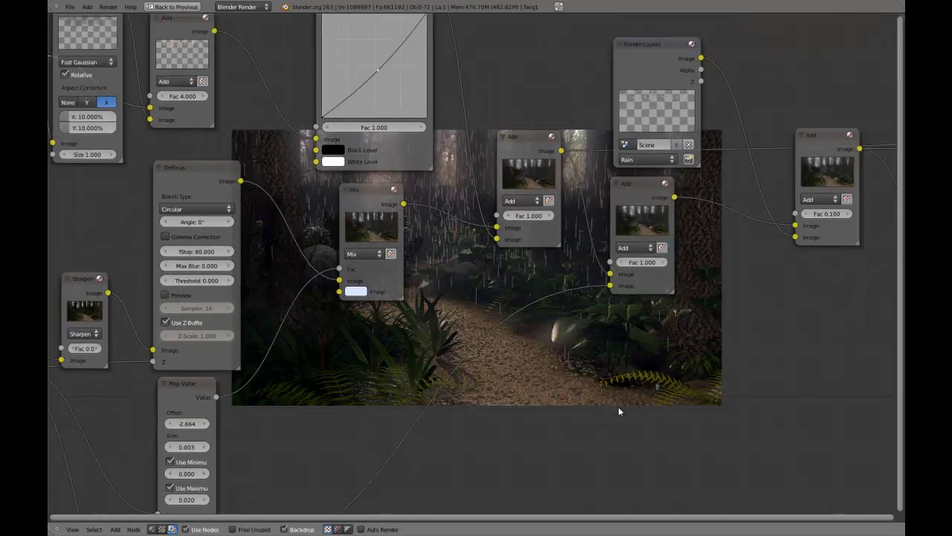
scroll(618, 407, "up", 3)
scroll(618, 406, "up", 2)
scroll(573, 428, "down", 3)
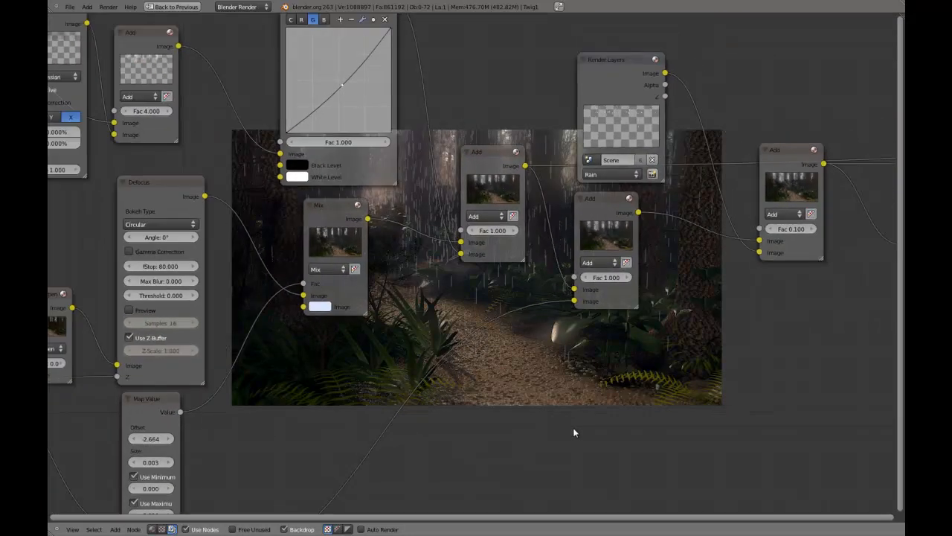
middle_click_drag(475, 419, 500, 191)
middle_click_drag(503, 306, 662, 213)
scroll(266, 243, "up", 1)
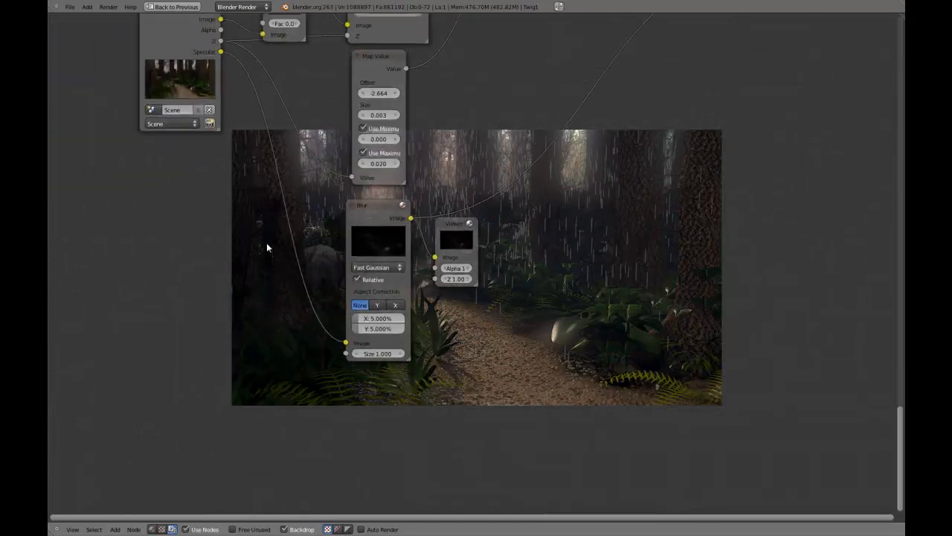
middle_click_drag(341, 262, 486, 327)
middle_click_drag(542, 318, 184, 400)
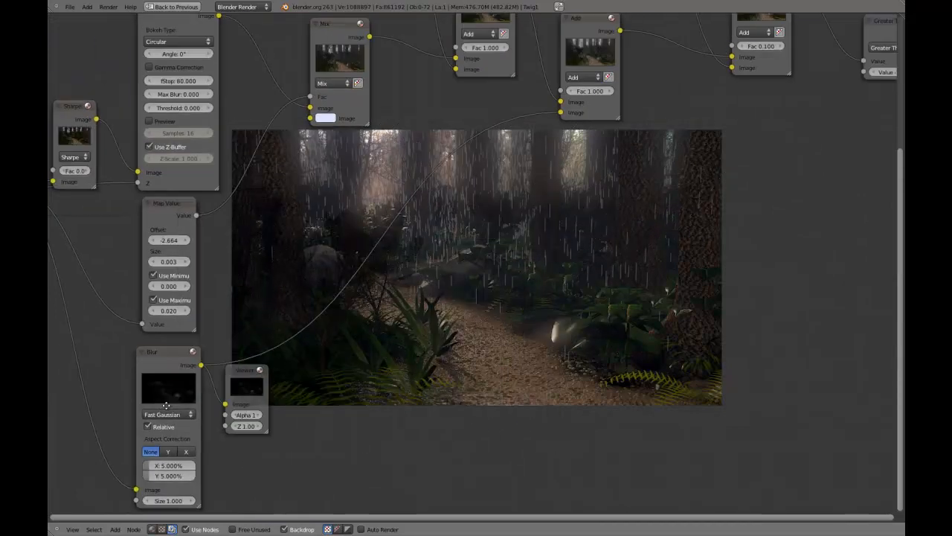
Step: Examine the sky, specular and Rain layer Add nodes and their links toward the vignette's Greater Than node
mouse_move(581, 311)
middle_mouse_down()
mouse_move(531, 305)
mouse_move(362, 456)
middle_mouse_up()
scroll(378, 401, "up", 5)
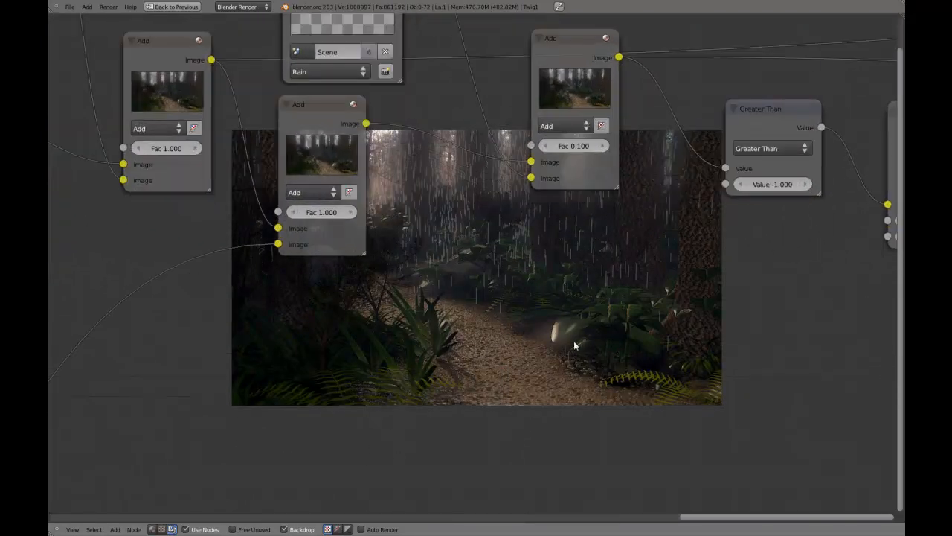
scroll(575, 345, "up", 1)
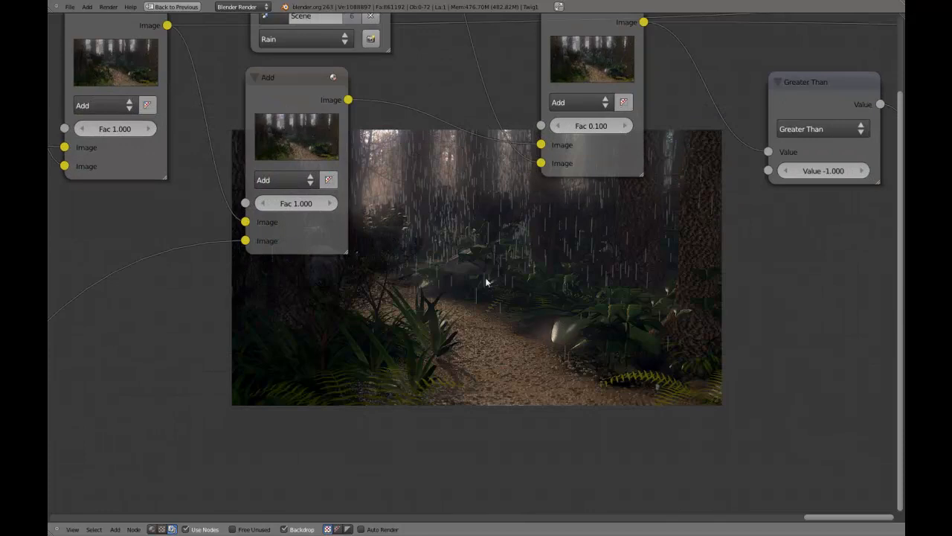
middle_click_drag(485, 279, 382, 380)
scroll(486, 380, "down", 1)
scroll(428, 338, "down", 1)
scroll(407, 346, "down", 4)
scroll(421, 353, "up", 3)
scroll(387, 357, "up", 2)
middle_click_drag(397, 286, 555, 349)
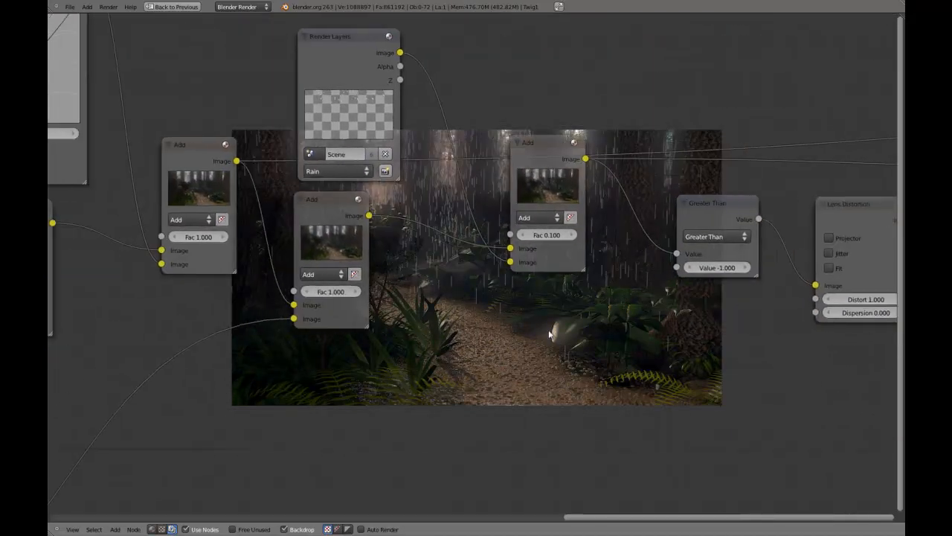
Step: Examine the vignette's Lens Distortion, Blur and Multiply chain and the Color Balance node leading to the output nodes
middle_click_drag(533, 278, 46, 314)
middle_click_drag(231, 287, 253, 294)
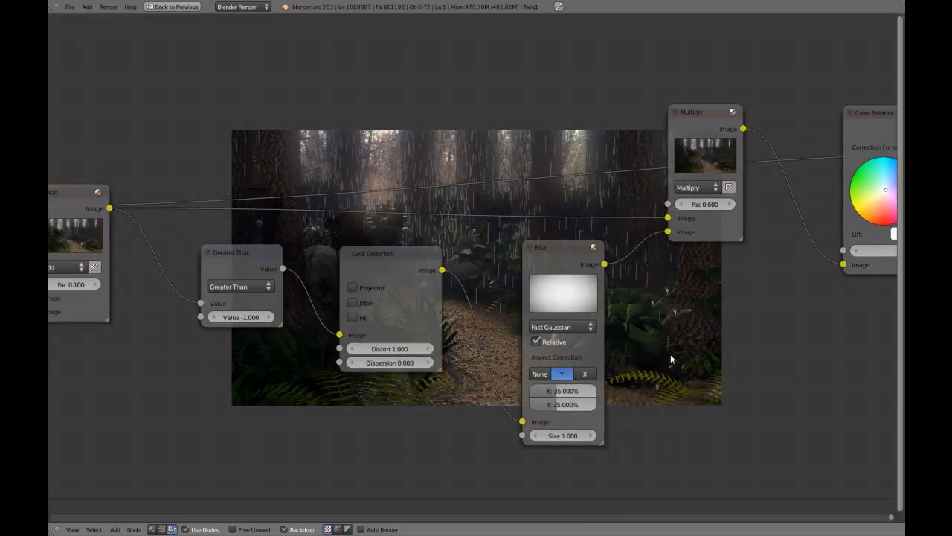
middle_click_drag(719, 343, 168, 377)
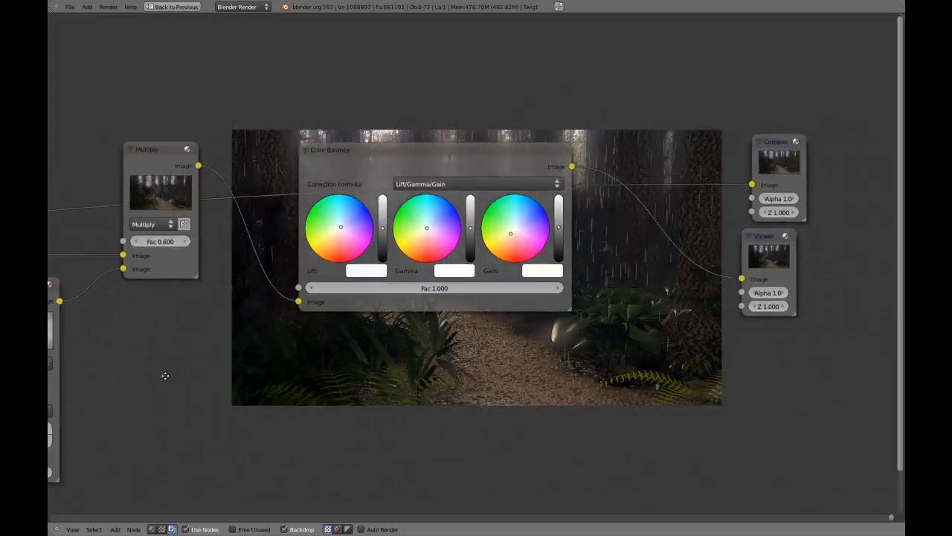
scroll(469, 359, "up", 2)
middle_click_drag(485, 361, 398, 232)
scroll(458, 275, "down", 2)
scroll(457, 275, "down", 5)
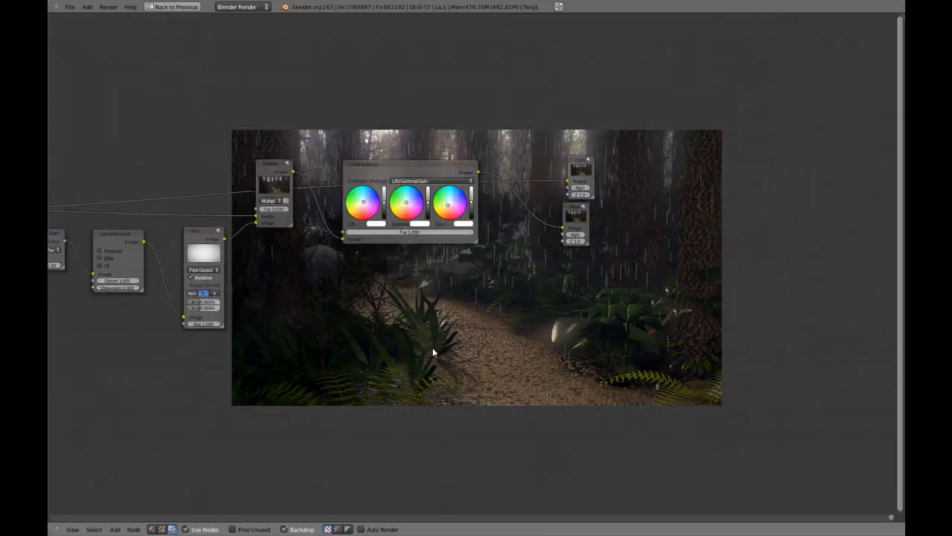
scroll(446, 363, "down", 1)
middle_click_drag(405, 346, 486, 319)
scroll(628, 355, "up", 3)
scroll(487, 319, "down", 2)
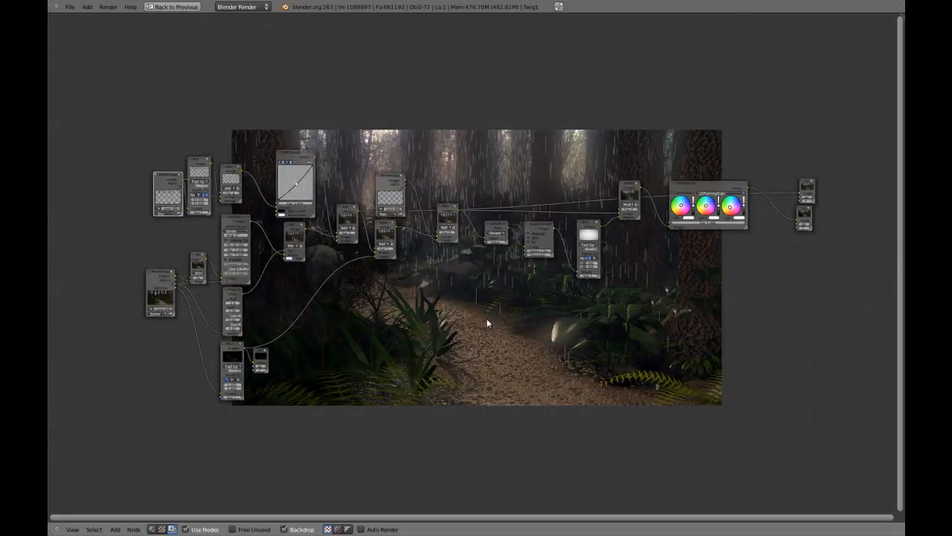
Step: Save the finished node setup over the existing blend file
key("ctrl+s")
left_click(487, 319)
scroll(502, 302, "up", 1)
key("ctrl+s")
left_click(504, 301)
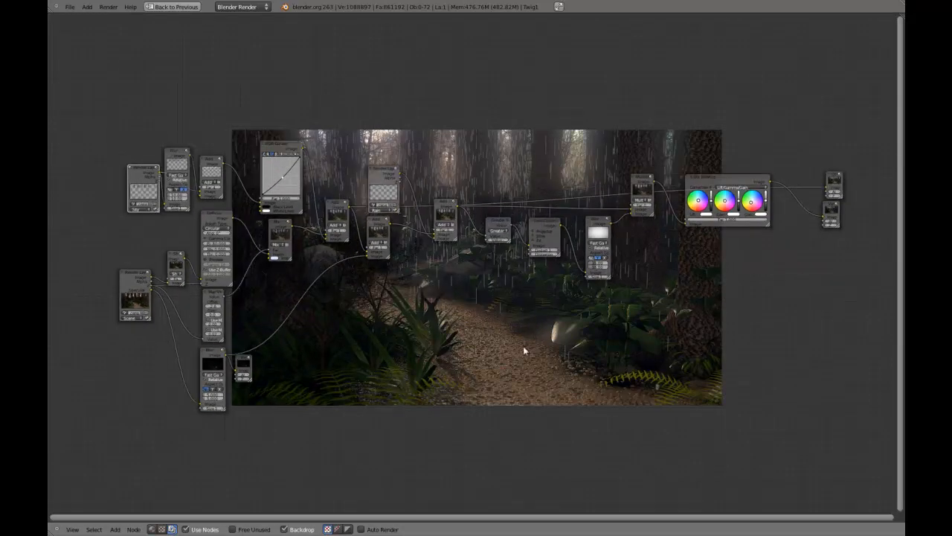
Step: Link the Color Balance node's Image output to the Composite node's Image input
middle_click_drag(523, 345, 435, 290)
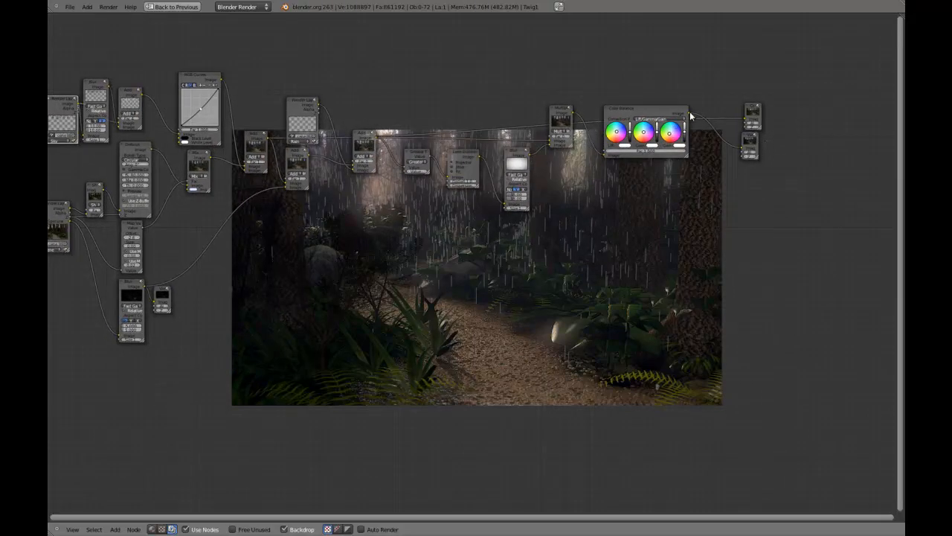
left_click_drag(691, 114, 751, 129)
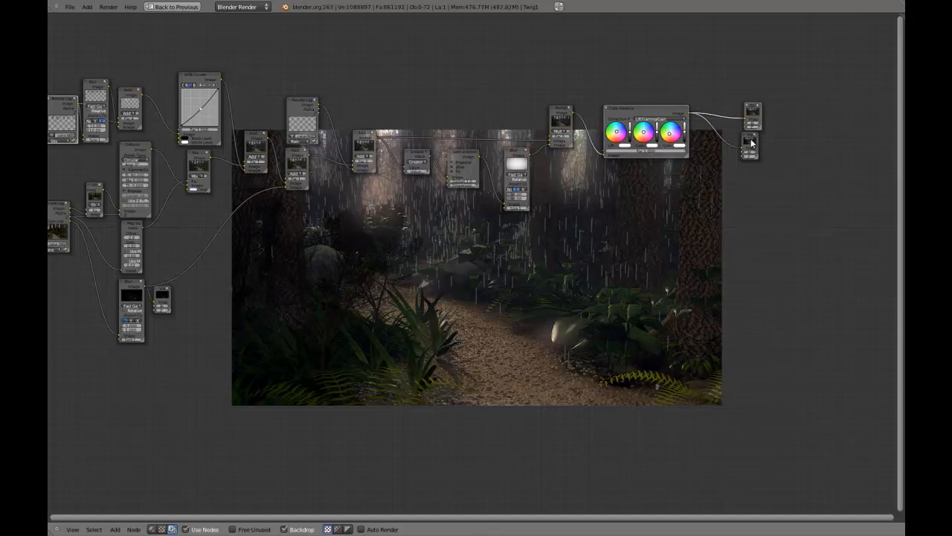
Step: Duplicate the Viewer node into the empty area below the node chain and feed it from the main Render Layers node
left_click(751, 143)
key("shift+d")
left_click(305, 301)
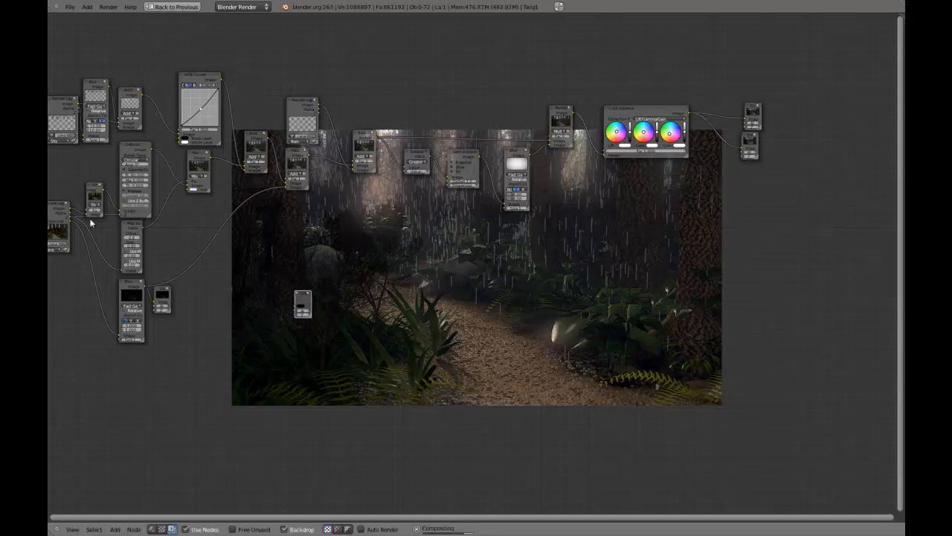
left_click_drag(70, 213, 292, 306)
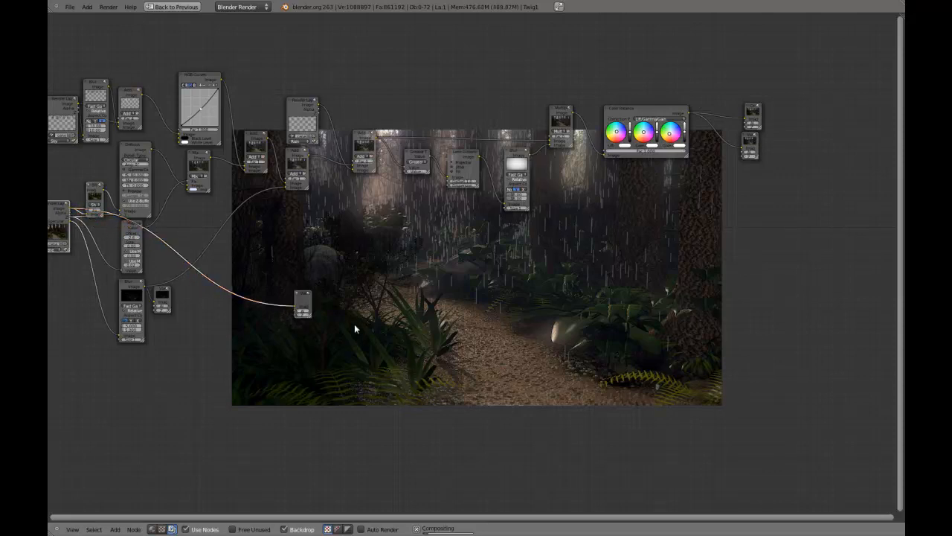
Step: Compare the raw render with the final composite by alternating the backdrop between the two Viewer nodes
middle_click_drag(488, 352, 302, 158)
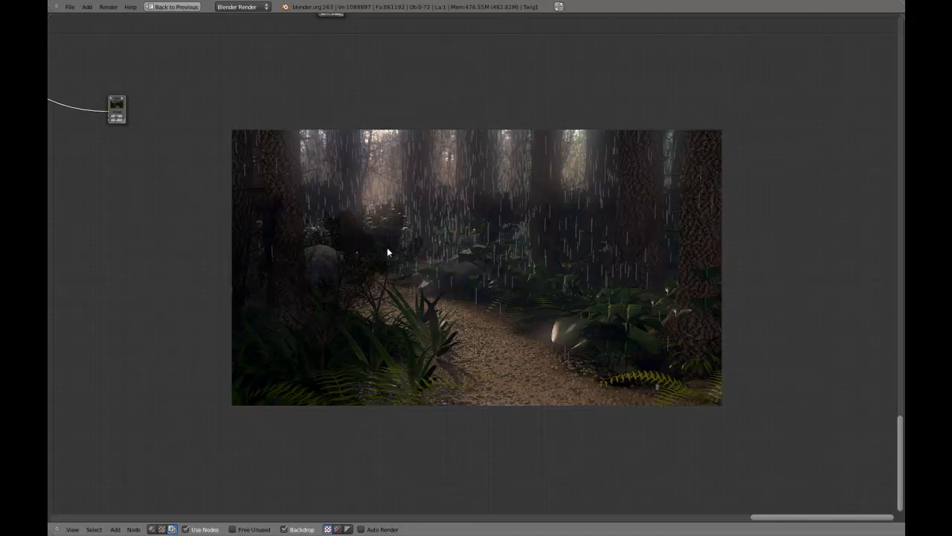
left_click(115, 104)
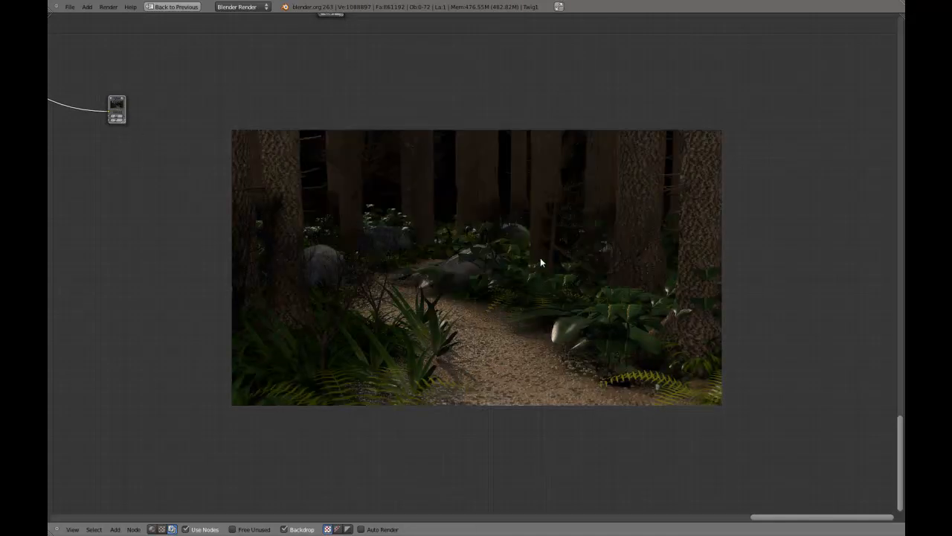
middle_click_drag(446, 250, 751, 455)
middle_click_drag(554, 313, 385, 343)
left_click(705, 182)
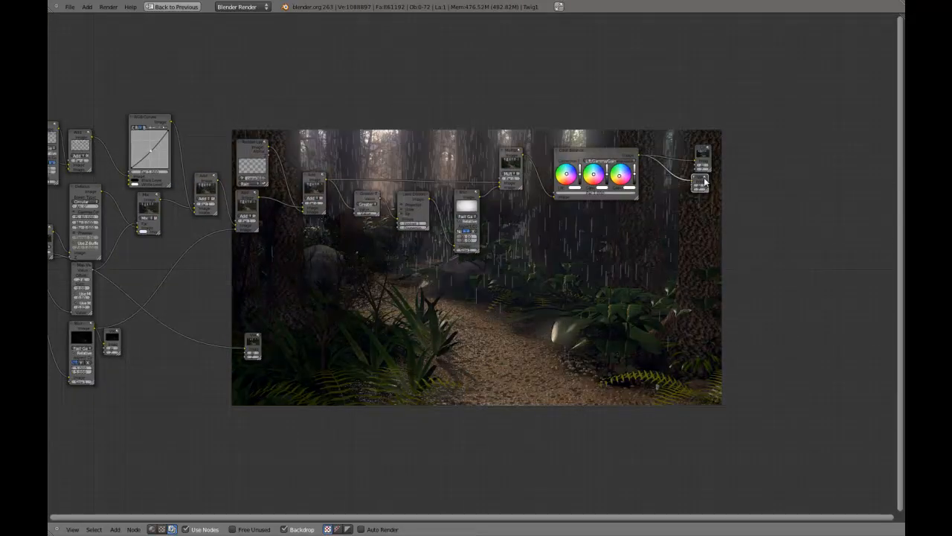
left_click(254, 342)
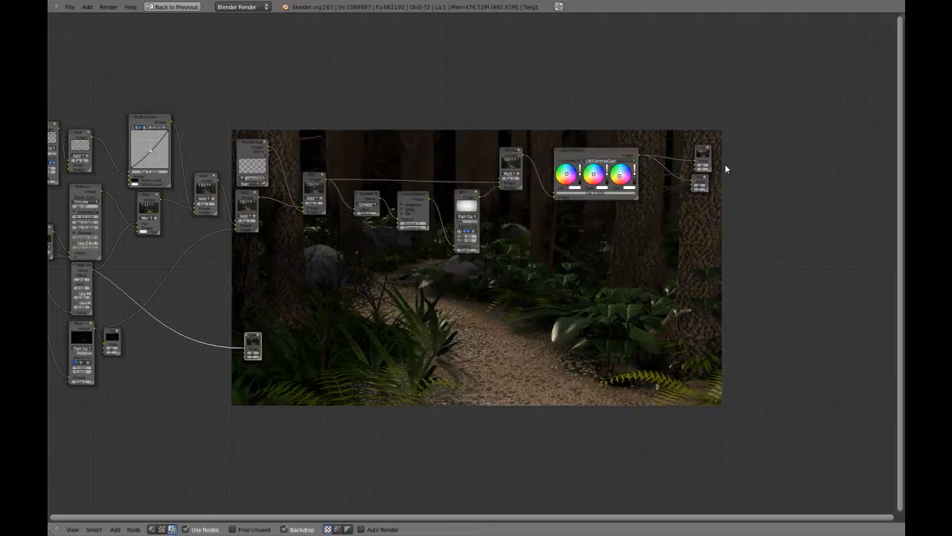
left_click(699, 181)
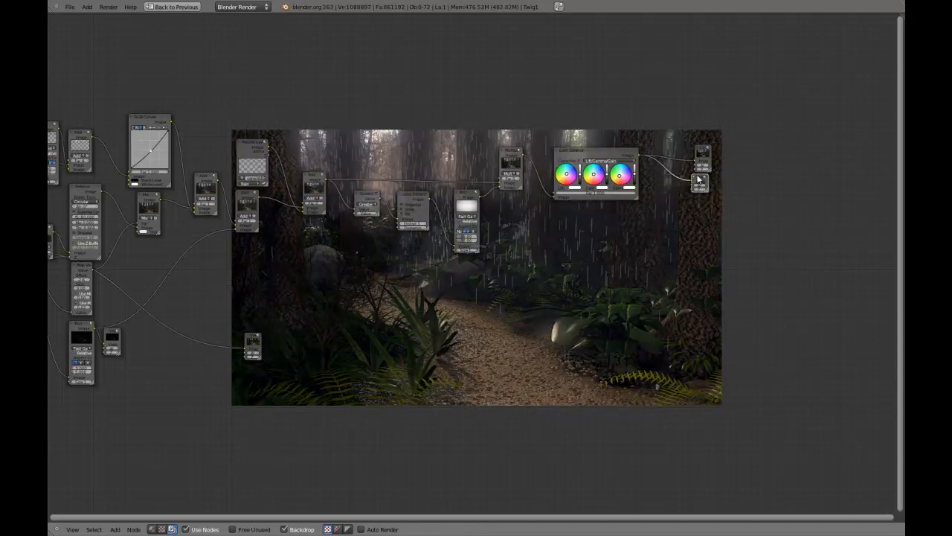
left_click(253, 345)
left_click(703, 183)
middle_click_drag(431, 370, 392, 289)
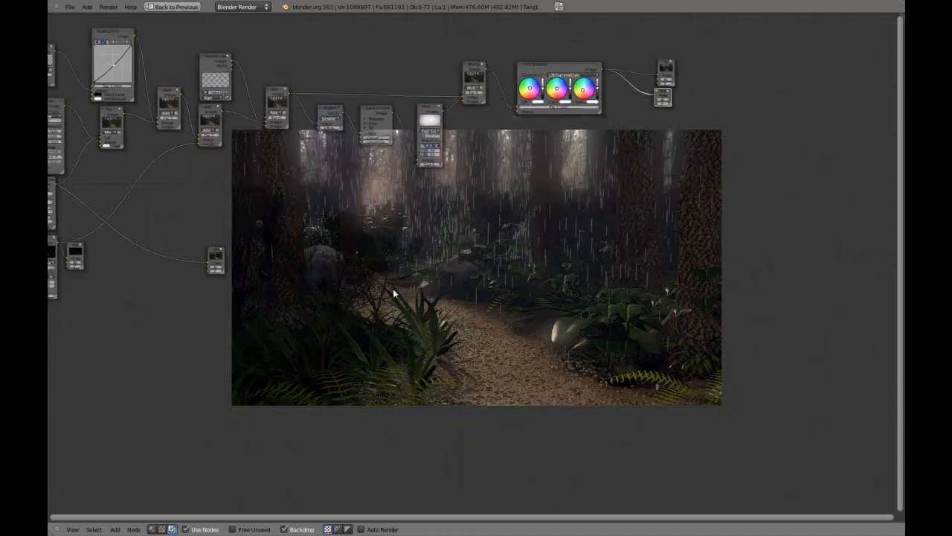
Step: Delete the extra Viewer node showing the raw render and save over the existing blend file
scroll(458, 289, "down", 1)
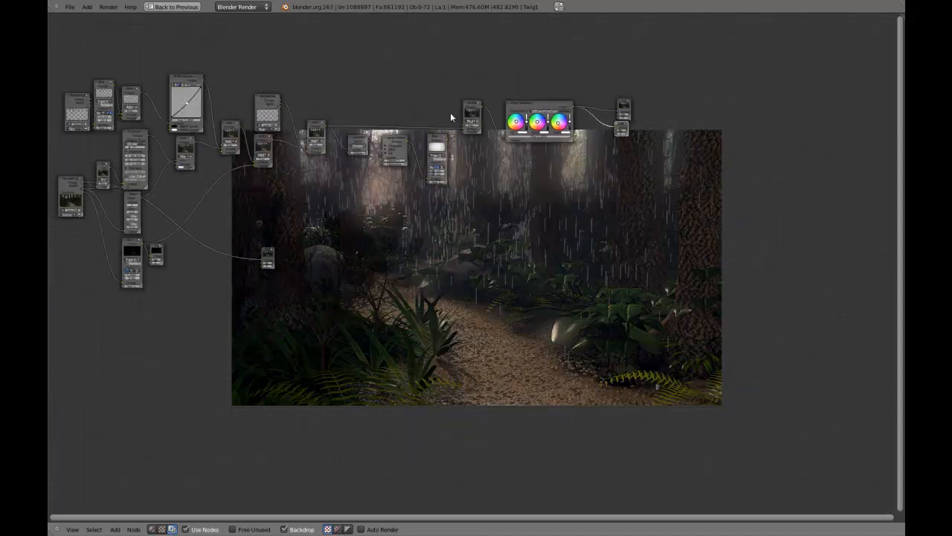
key("b")
left_click_drag(308, 224, 243, 276)
key("x")
key("ctrl+s")
left_click(320, 251)
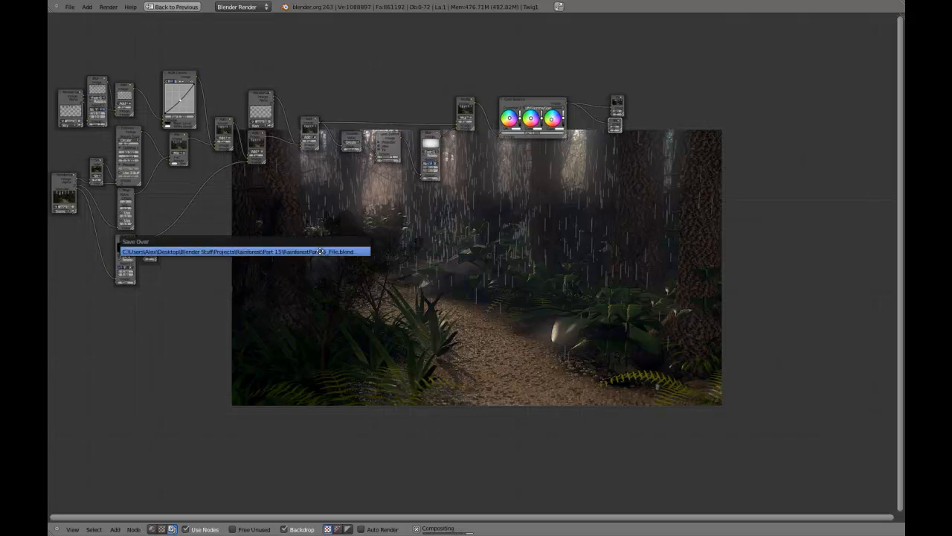
middle_click_drag(319, 250, 393, 190)
scroll(519, 326, "up", 1)
scroll(402, 303, "up", 5)
scroll(419, 210, "up", 3)
scroll(418, 210, "up", 1)
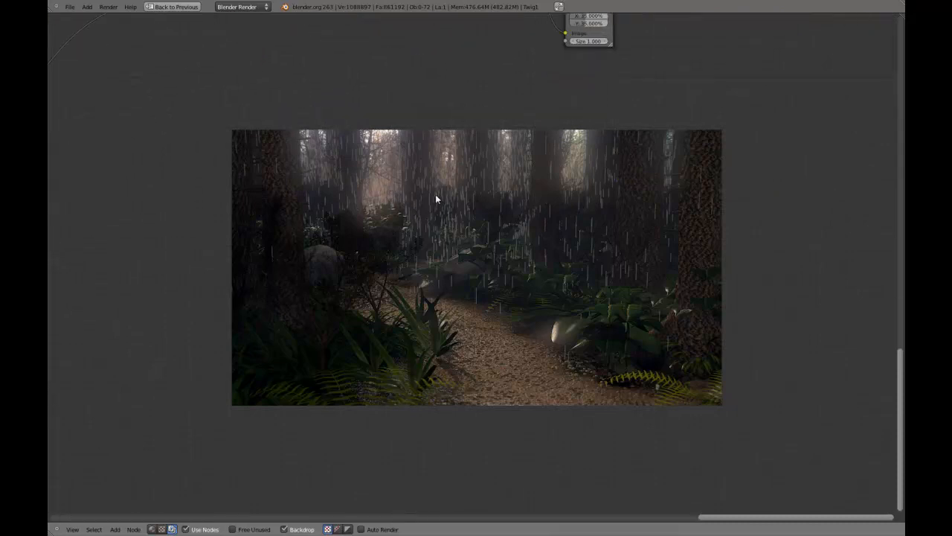